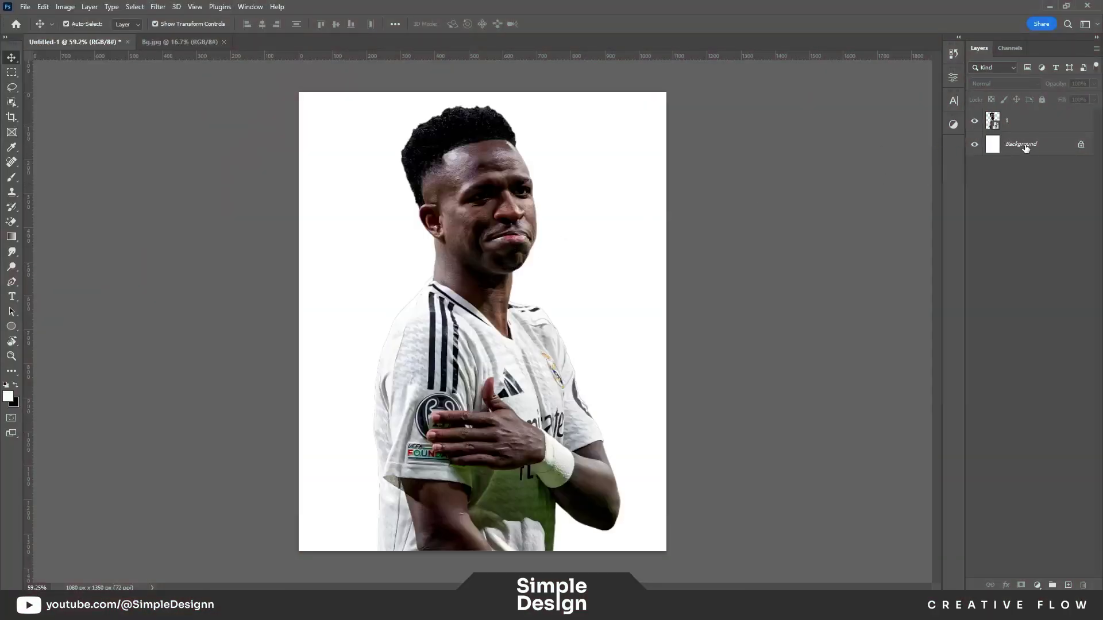
Step: Add a dark navy (071635) Solid Color fill layer beneath the player cutout
{"action": "left_click", "coordinate": [1026, 149]}
{"action": "left_click", "coordinate": [1038, 585]}
{"action": "left_click", "coordinate": [1038, 386]}
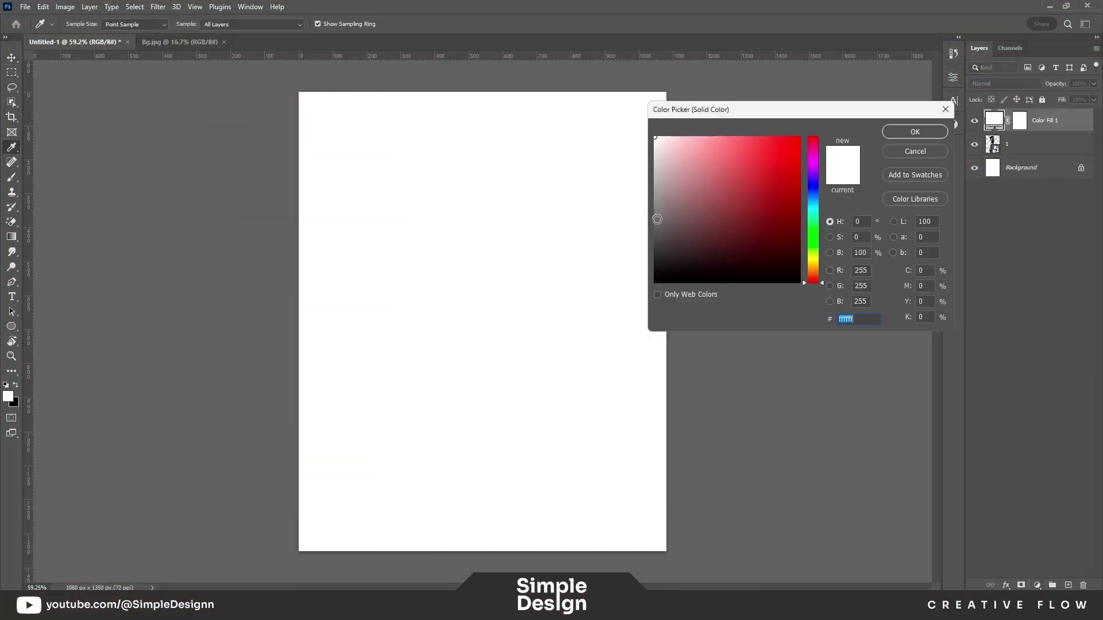
{"action": "type", "text": "071635"}
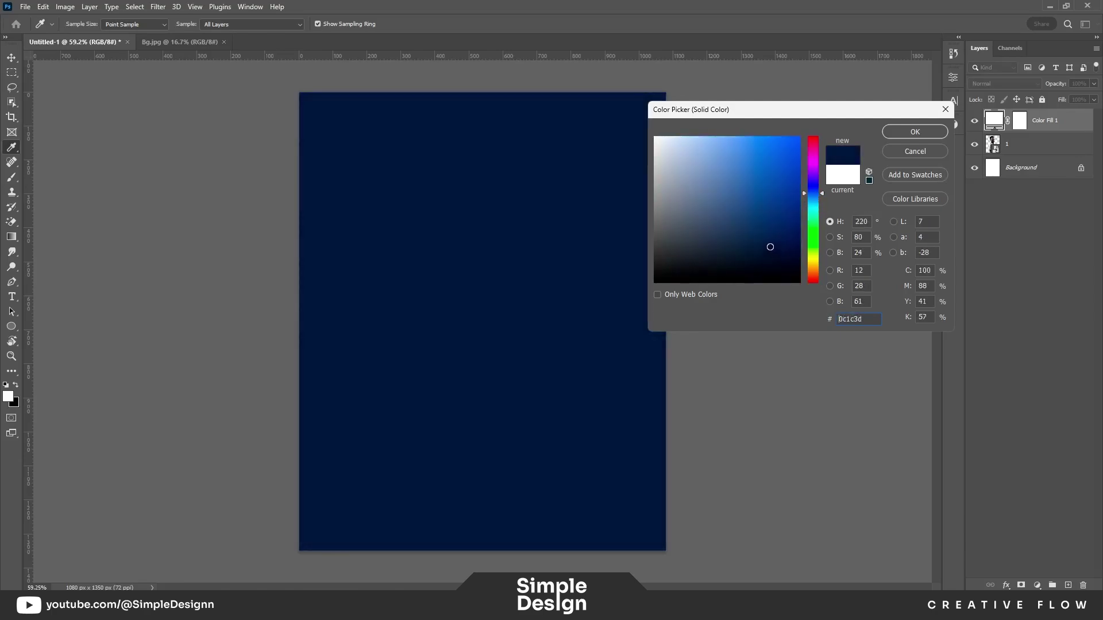
{"action": "left_click", "coordinate": [914, 131]}
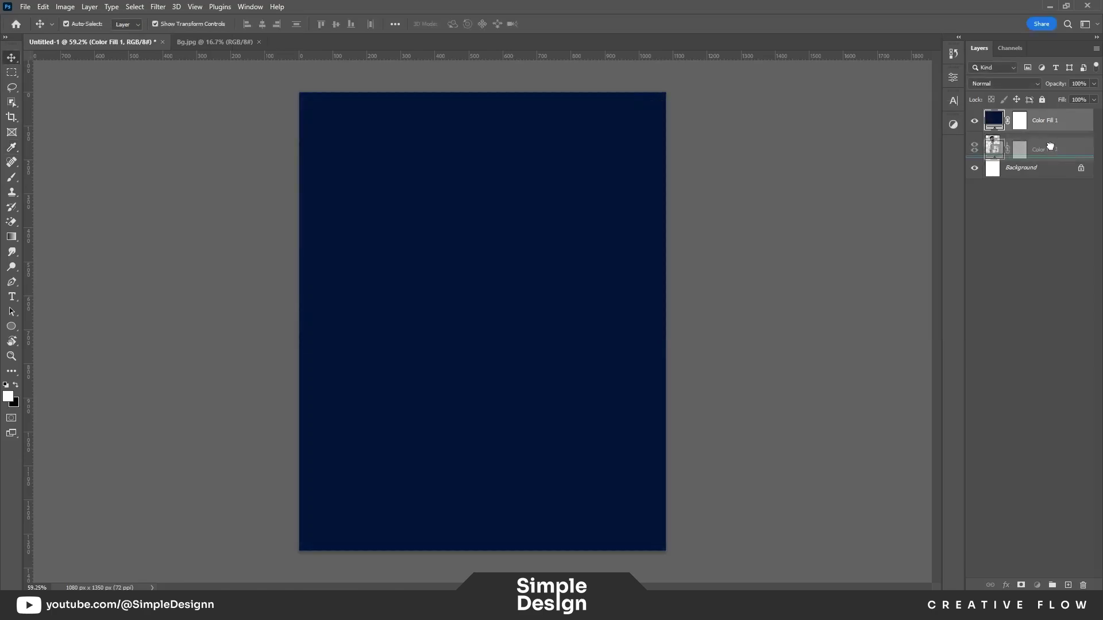
{"action": "key", "text": "ctrl+bracketleft"}
Step: Add a Gradient Map clipped to the player, using the Basics black-to-white preset
{"action": "left_click", "coordinate": [482, 236]}
{"action": "left_click", "coordinate": [1037, 585]}
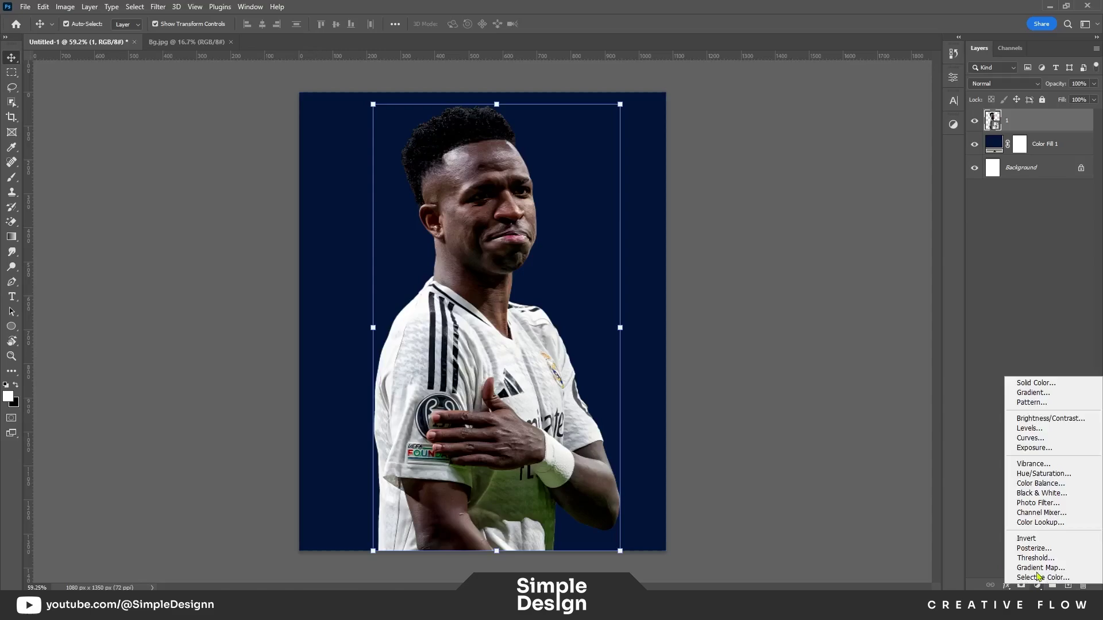
{"action": "left_click", "coordinate": [1034, 563]}
{"action": "left_click", "coordinate": [872, 267]}
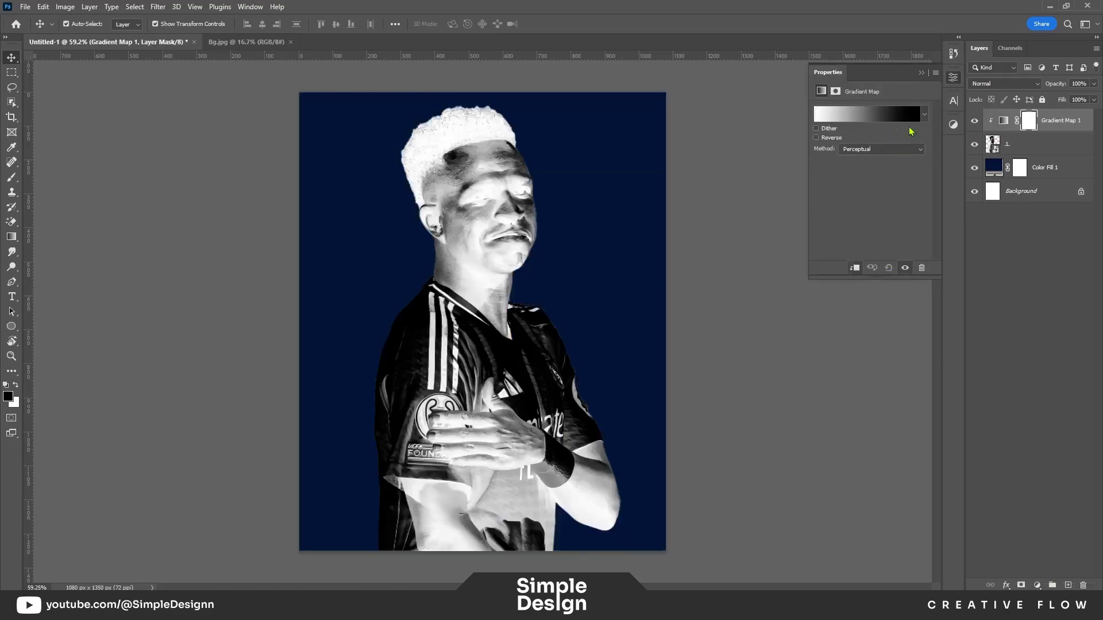
{"action": "left_click", "coordinate": [924, 114]}
{"action": "left_click", "coordinate": [822, 156]}
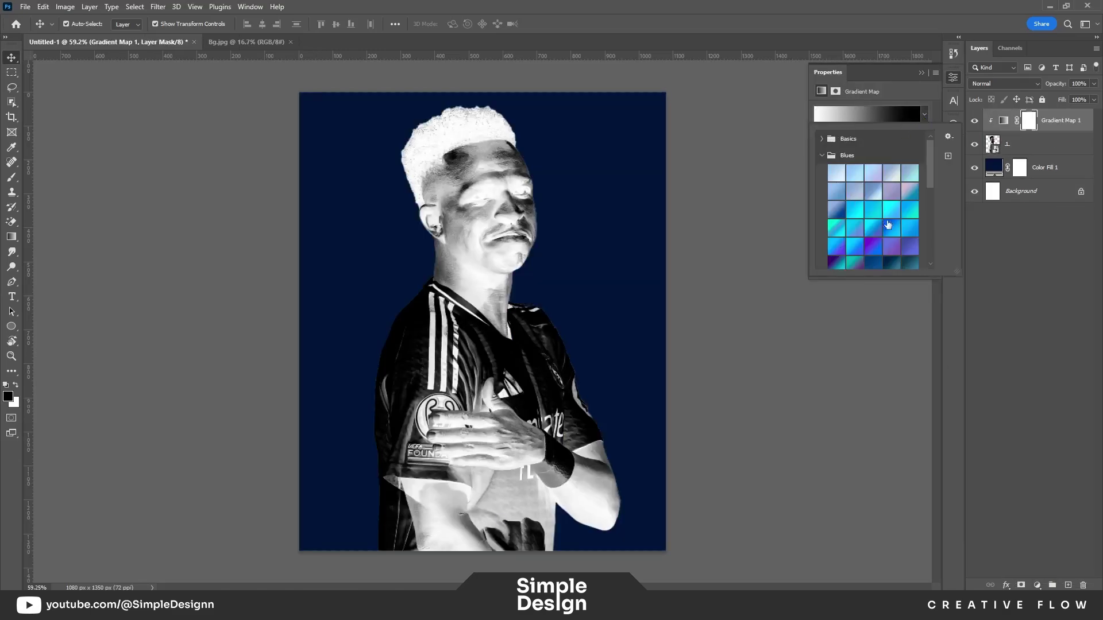
{"action": "left_click", "coordinate": [843, 211]}
{"action": "left_click", "coordinate": [825, 154]}
{"action": "left_click", "coordinate": [822, 139]}
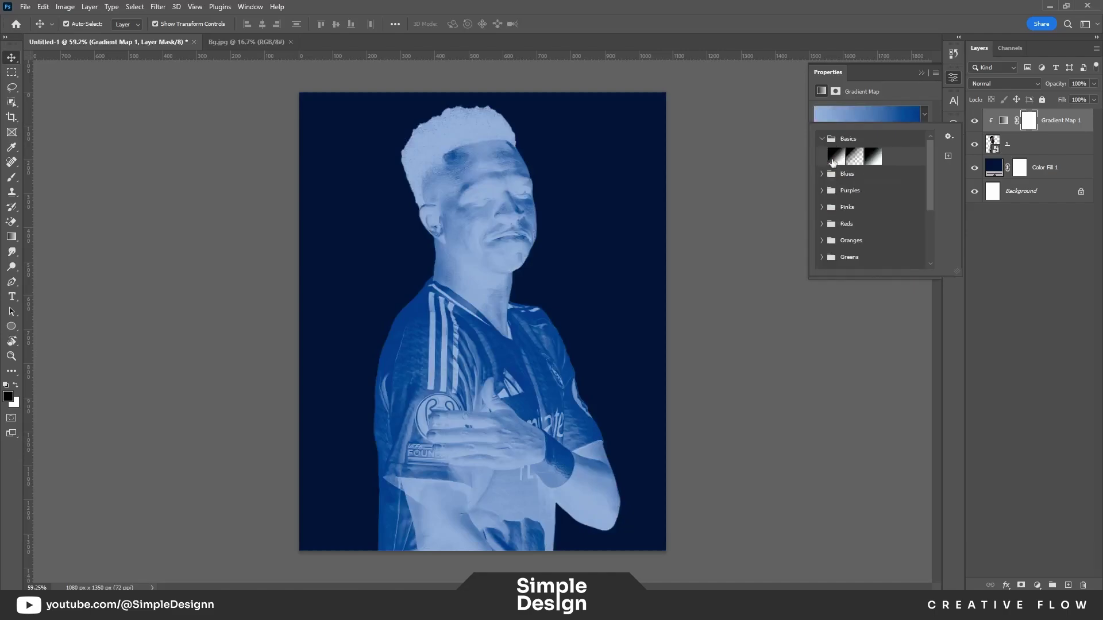
{"action": "left_click", "coordinate": [834, 161]}
Step: Set the gradient's left stop to dark navy in the Gradient Editor
{"action": "left_click", "coordinate": [883, 112]}
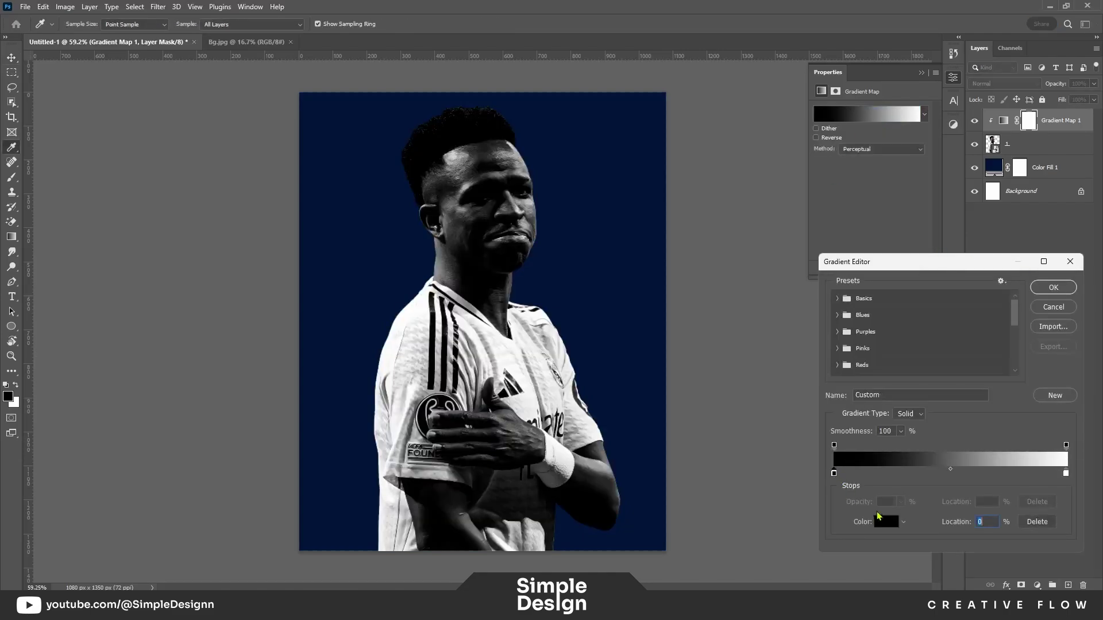
{"action": "left_click", "coordinate": [878, 516]}
{"action": "left_click", "coordinate": [658, 141]}
{"action": "left_click", "coordinate": [945, 109]}
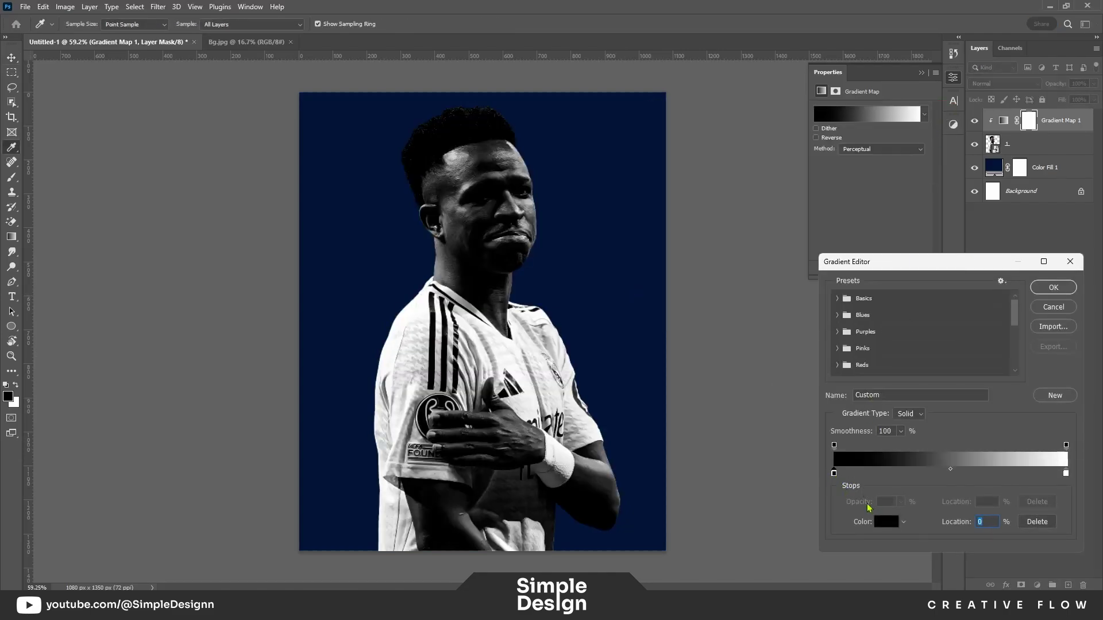
{"action": "left_click", "coordinate": [887, 521]}
{"action": "left_click", "coordinate": [783, 250]}
{"action": "left_click_drag", "start_coordinate": [816, 210], "coordinate": [817, 194]}
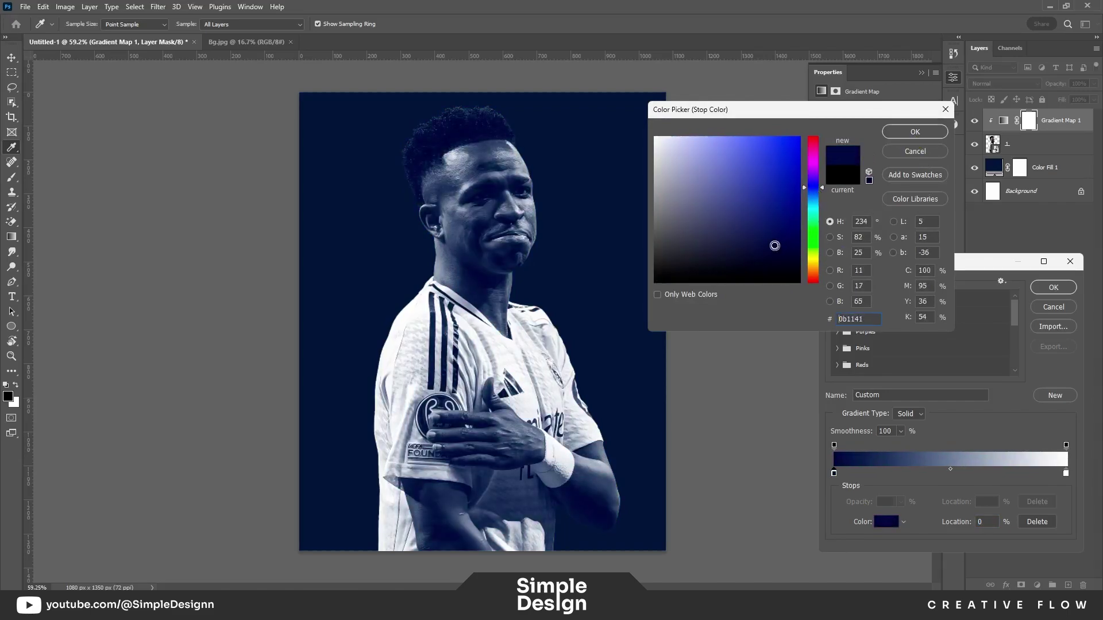
{"action": "left_click", "coordinate": [919, 131]}
{"action": "left_click", "coordinate": [1053, 287]}
{"action": "left_click", "coordinate": [921, 73]}
{"action": "left_click", "coordinate": [1028, 258]}
Step: Bring the Bg.jpg stadium image in as a smart object below the player layer
{"action": "scroll", "coordinate": [460, 160], "scroll_direction": "up", "scroll_amount": 1}
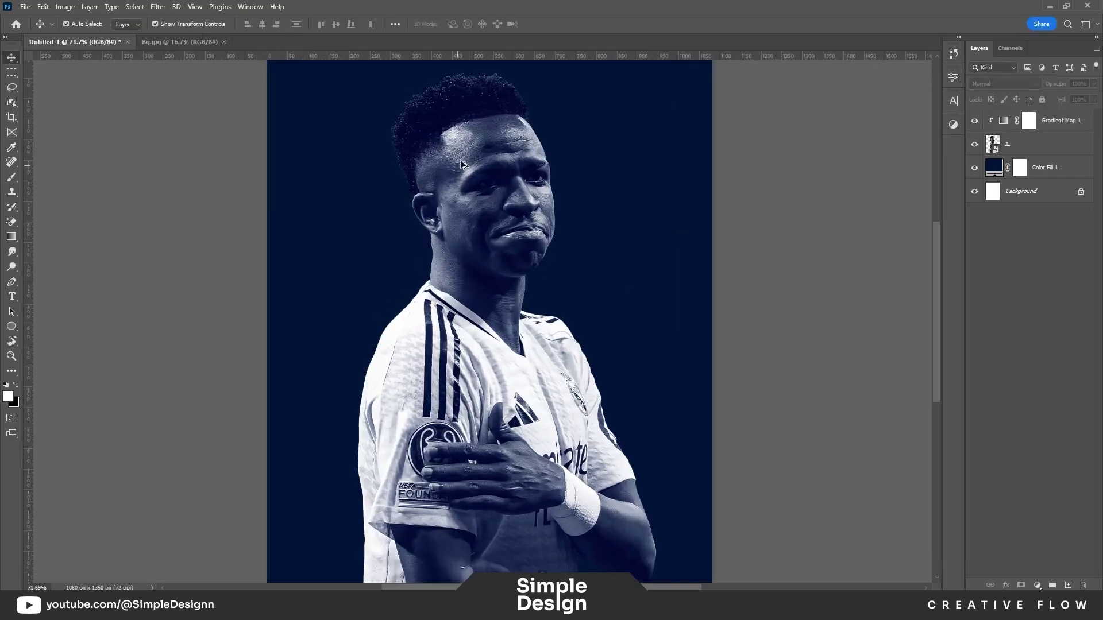
{"action": "scroll", "coordinate": [461, 160], "scroll_direction": "up", "scroll_amount": 2}
{"action": "scroll", "coordinate": [476, 224], "scroll_direction": "down", "scroll_amount": 3}
{"action": "scroll", "coordinate": [497, 287], "scroll_direction": "down", "scroll_amount": 1}
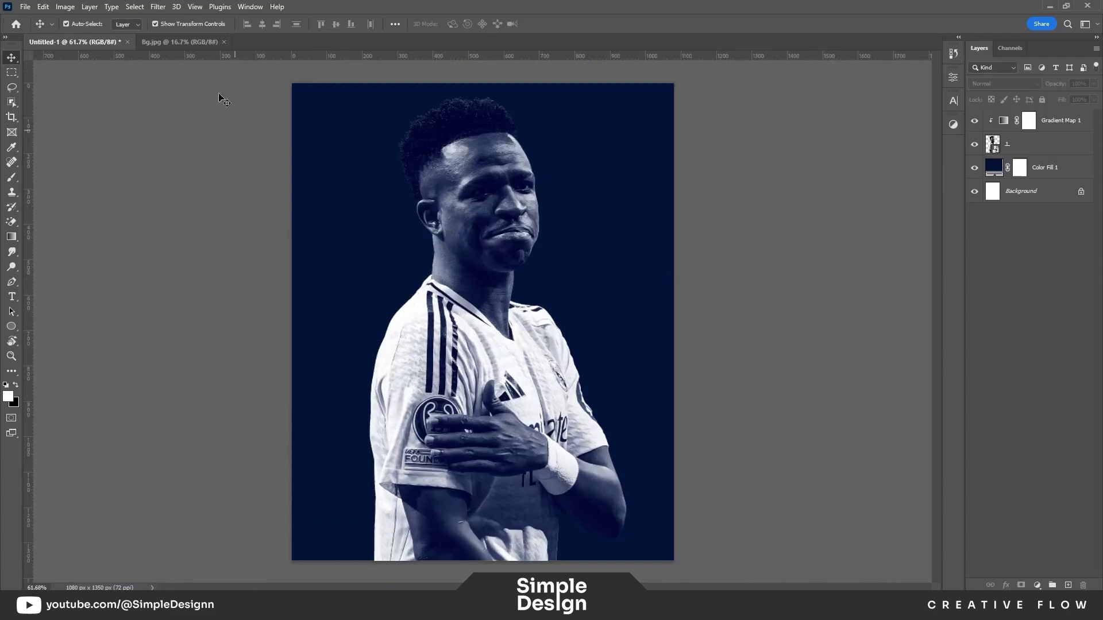
{"action": "left_click", "coordinate": [167, 43]}
{"action": "right_click", "coordinate": [1034, 128]}
{"action": "left_click", "coordinate": [976, 269]}
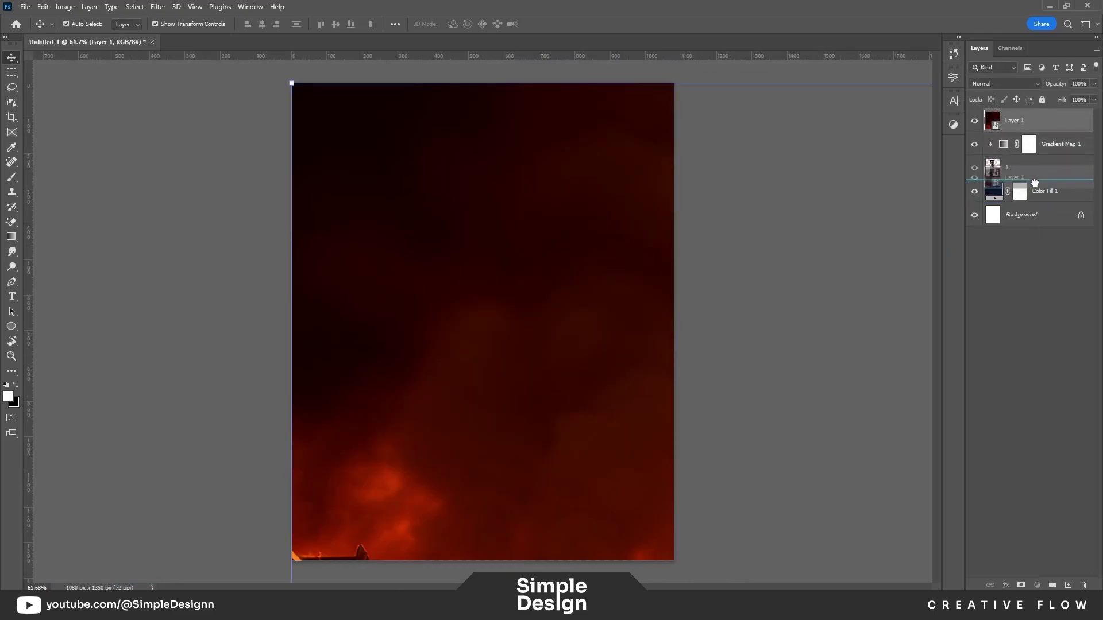
{"action": "left_click_drag", "start_coordinate": [1036, 130], "coordinate": [1034, 180]}
Step: Scale and centre the stadium image so it covers the whole poster
{"action": "key", "text": "ctrl+t"}
{"action": "key", "text": "ctrl+0"}
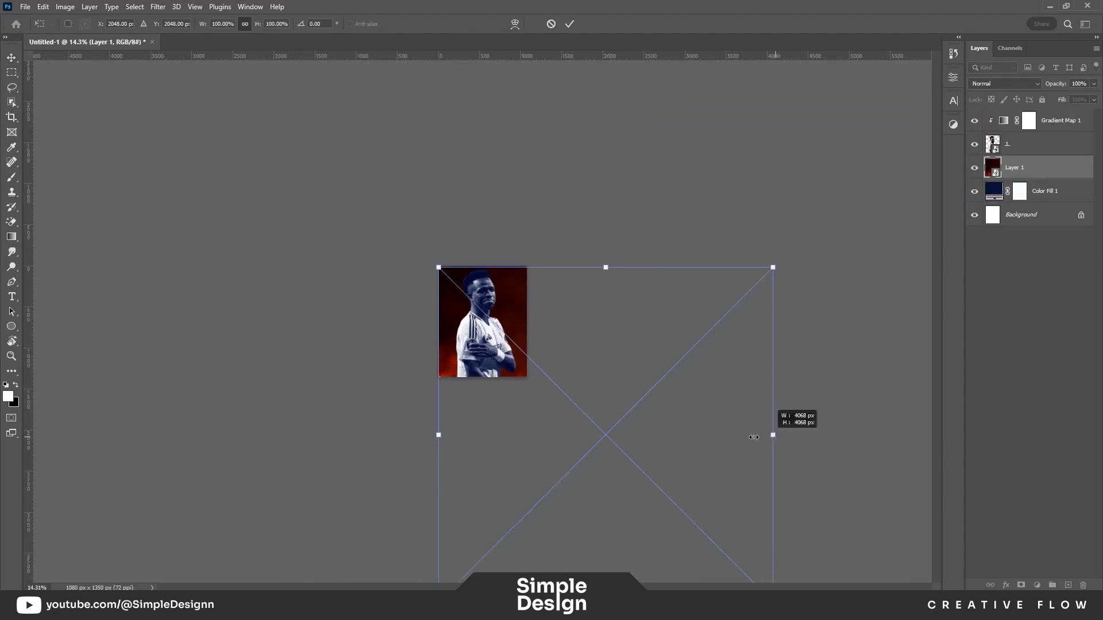
{"action": "left_click_drag", "start_coordinate": [775, 435], "coordinate": [577, 339]}
{"action": "key", "text": "ctrl+0"}
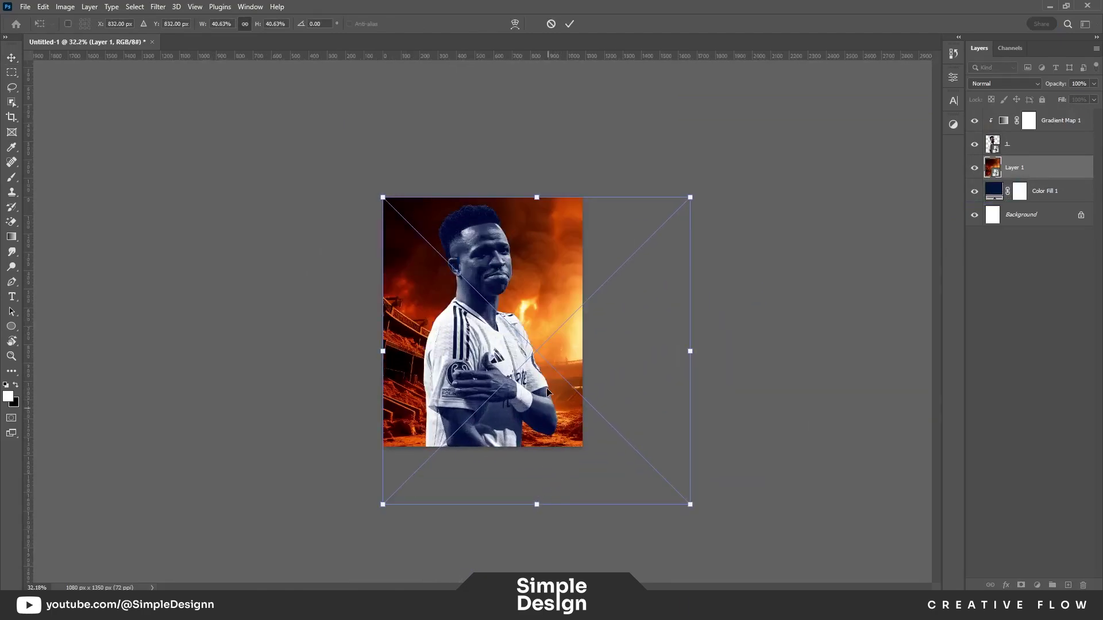
{"action": "left_click_drag", "start_coordinate": [548, 393], "coordinate": [493, 393]}
{"action": "left_click_drag", "start_coordinate": [482, 505], "coordinate": [481, 508]}
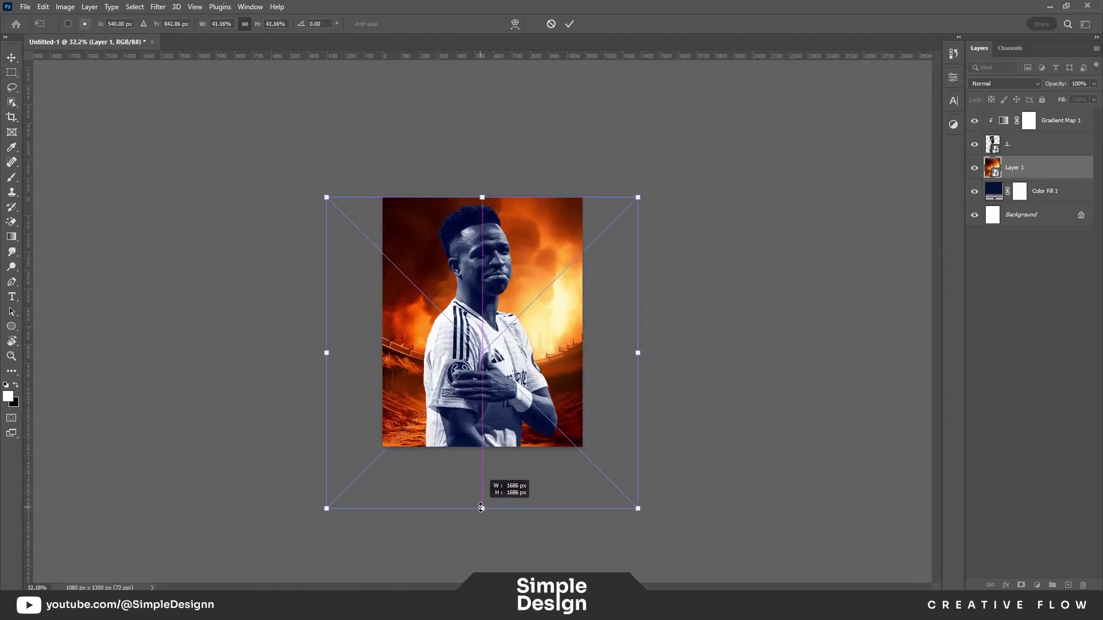
{"action": "left_click_drag", "start_coordinate": [562, 330], "coordinate": [561, 310]}
{"action": "key", "text": "Return"}
{"action": "key", "text": "ctrl+0"}
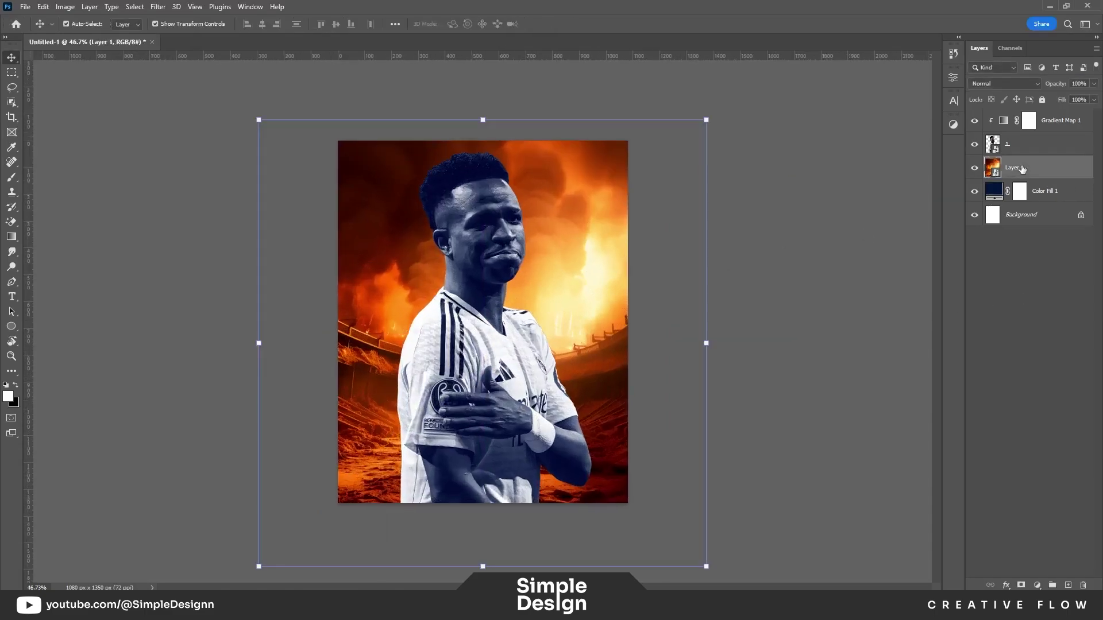
{"action": "key", "text": "ctrl+u"}
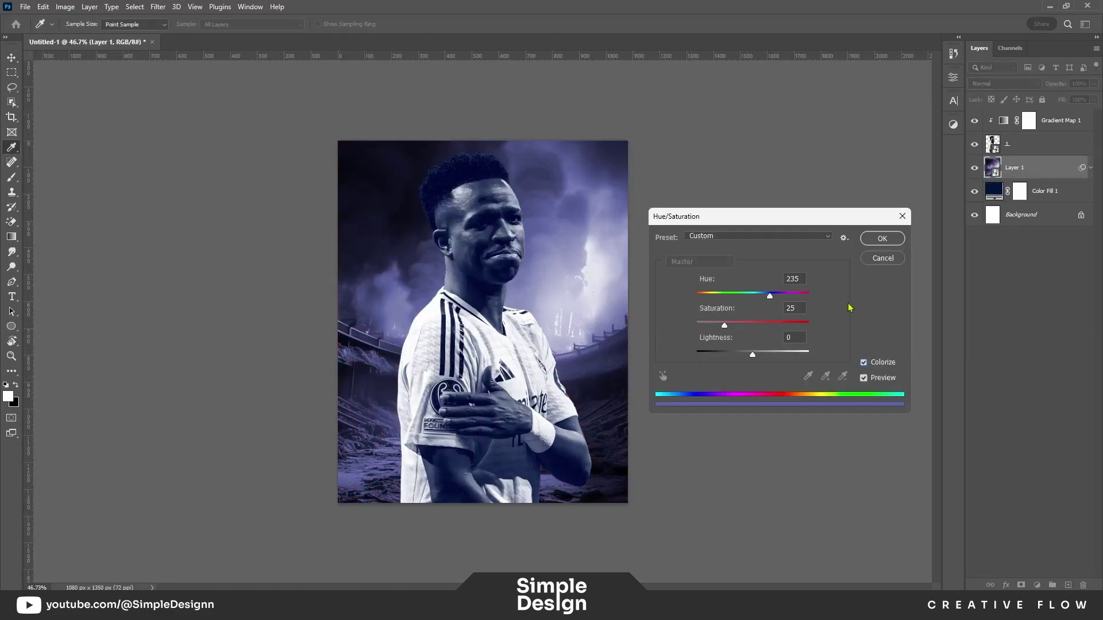
Step: Colorize the stadium blue at saturation 47 and blend it with Lighten
{"action": "left_click_drag", "start_coordinate": [754, 322], "coordinate": [750, 326]}
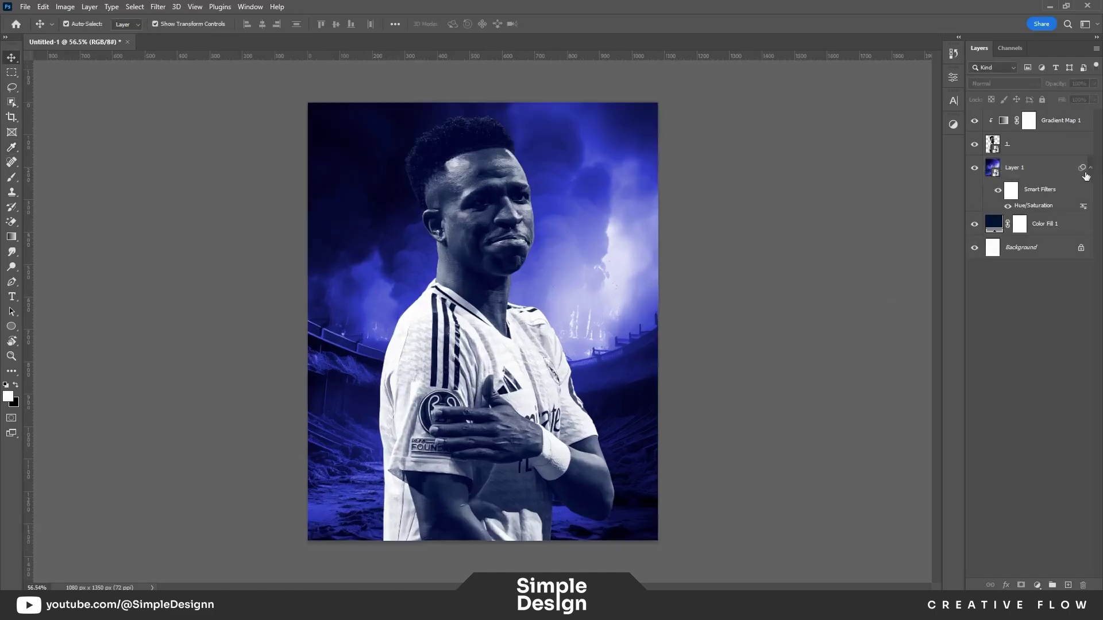
{"action": "left_click", "coordinate": [1038, 170]}
{"action": "left_click", "coordinate": [1004, 83]}
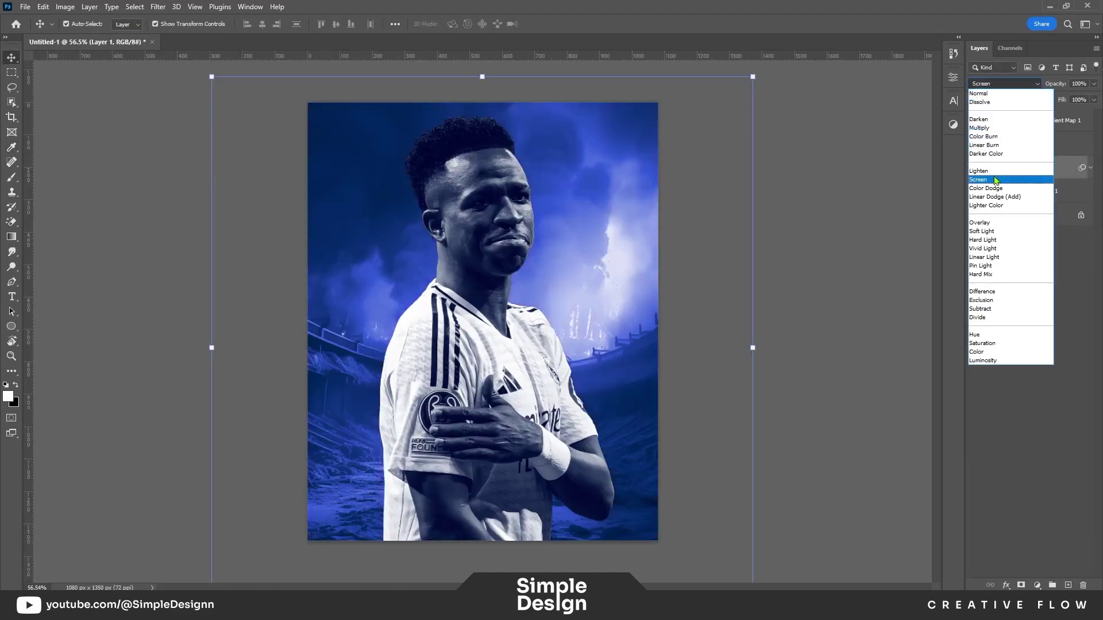
{"action": "left_click", "coordinate": [988, 170]}
{"action": "left_click", "coordinate": [1015, 332]}
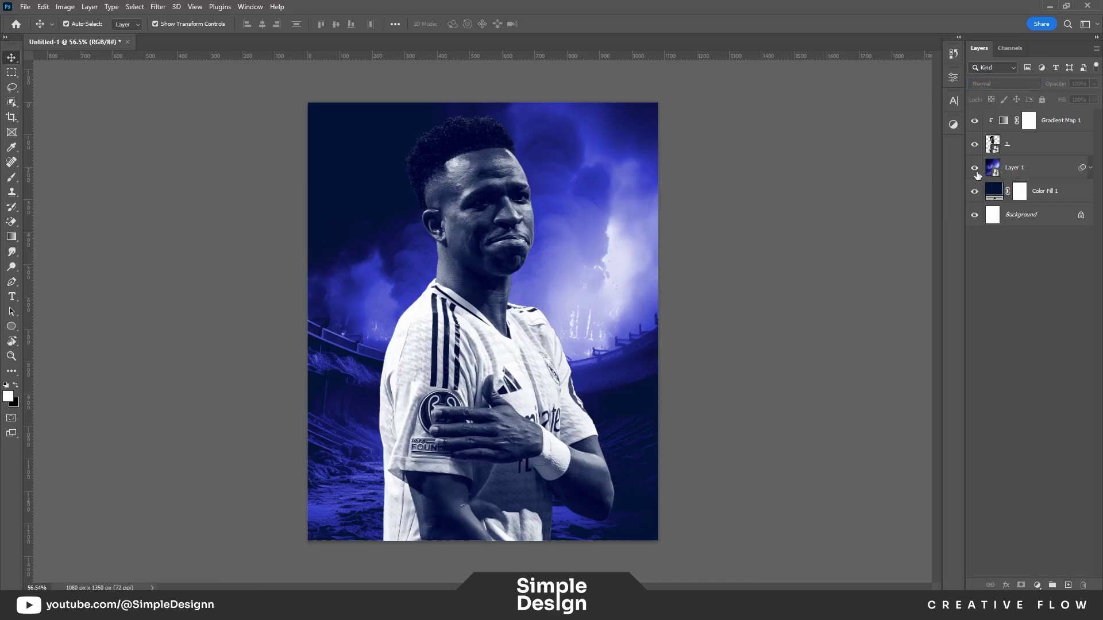
Step: Lower the stadium layer opacity to 78% and add an empty layer above it
{"action": "left_click", "coordinate": [1037, 173]}
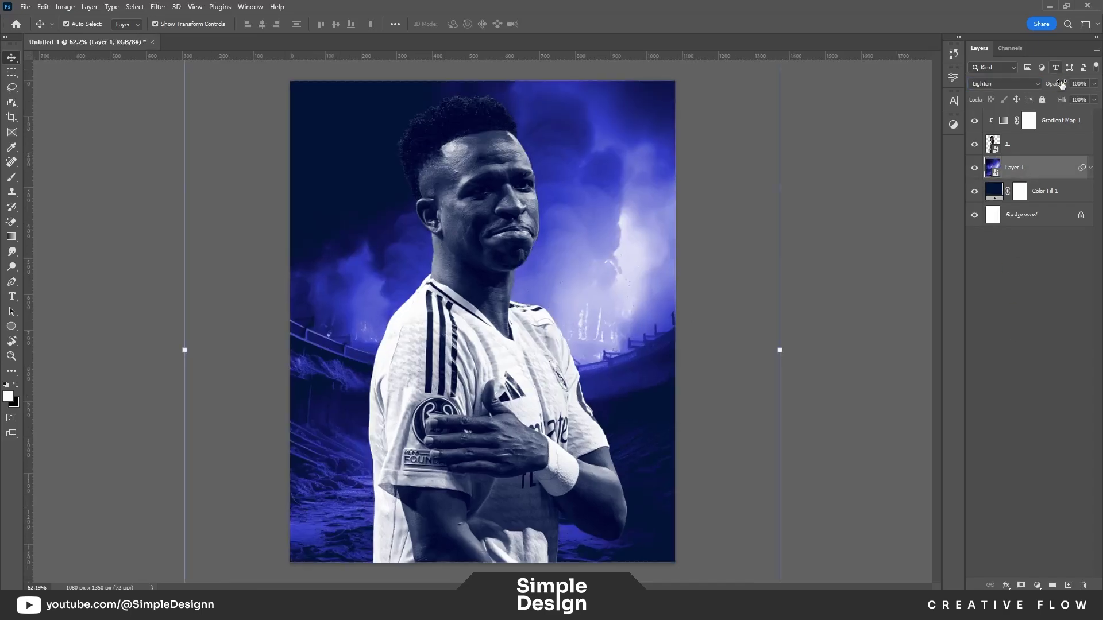
{"action": "left_click_drag", "start_coordinate": [1061, 83], "coordinate": [1045, 84]}
{"action": "left_click", "coordinate": [1031, 172], "text": "ctrl"}
{"action": "left_click", "coordinate": [1068, 584]}
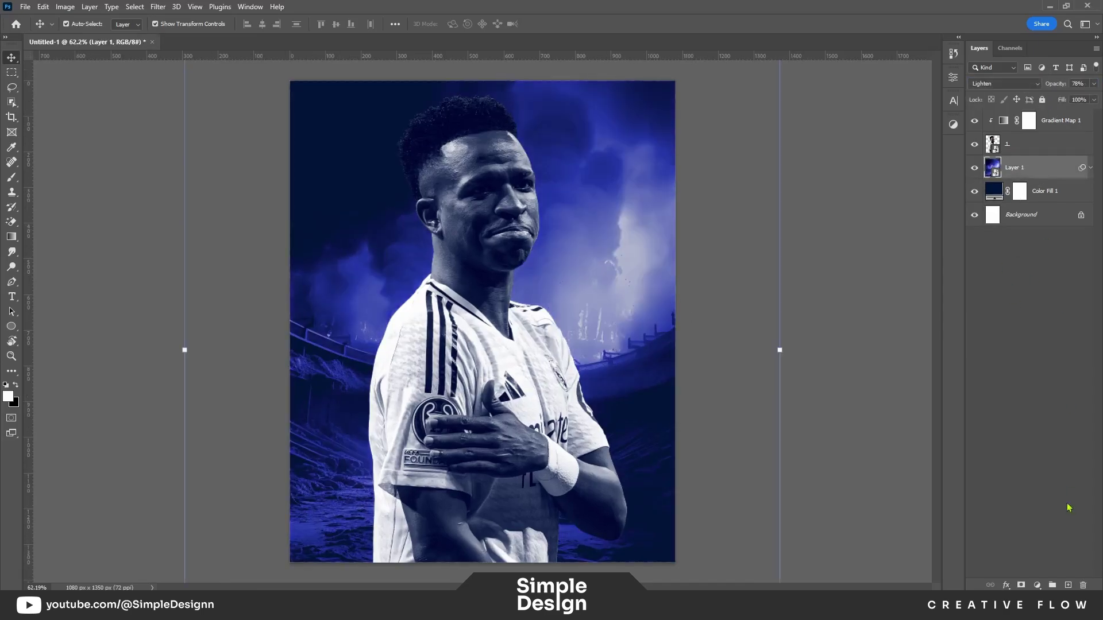
{"action": "key", "text": "ctrl+0"}
Step: Set the new layer to Overlay and paint a soft glow behind the player
{"action": "key", "text": "b"}
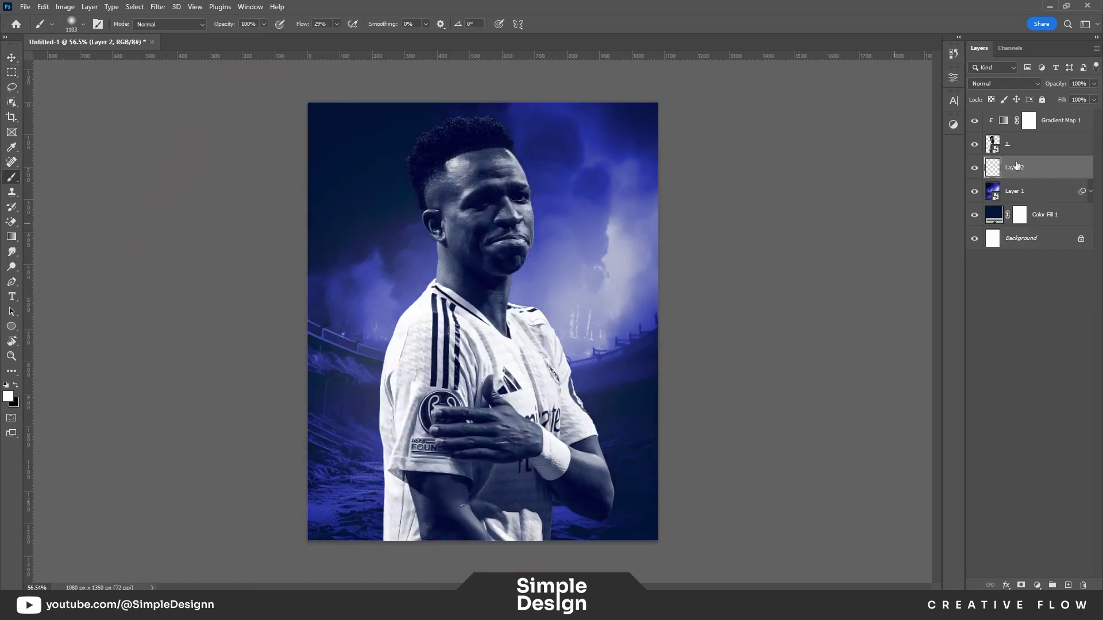
{"action": "left_click", "coordinate": [1004, 84]}
{"action": "left_click", "coordinate": [988, 231]}
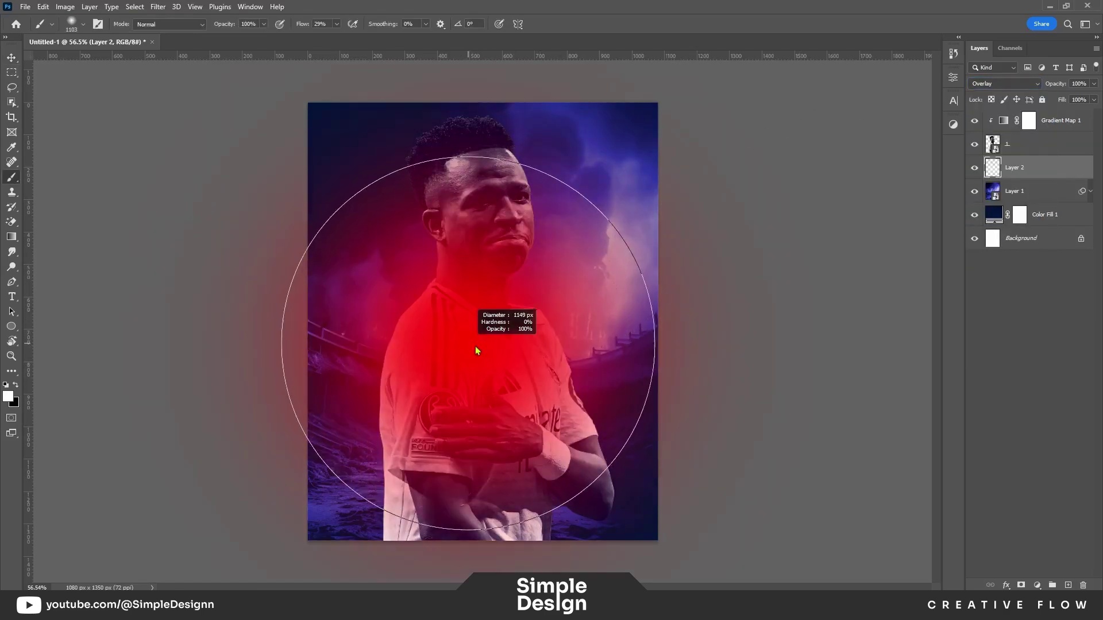
{"action": "left_click_drag", "start_coordinate": [483, 370], "coordinate": [478, 366]}
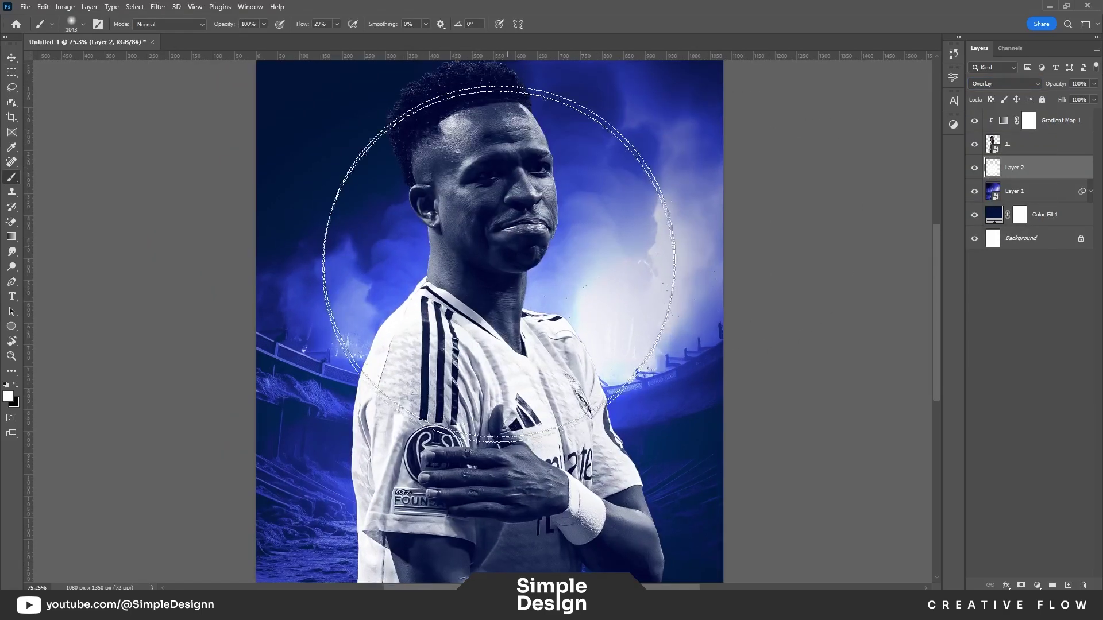
Step: Apply a 5-pixel Gaussian Blur to the stadium layer
{"action": "left_click", "coordinate": [1014, 191]}
{"action": "left_click", "coordinate": [157, 7]}
{"action": "mouse_move", "coordinate": [166, 153]}
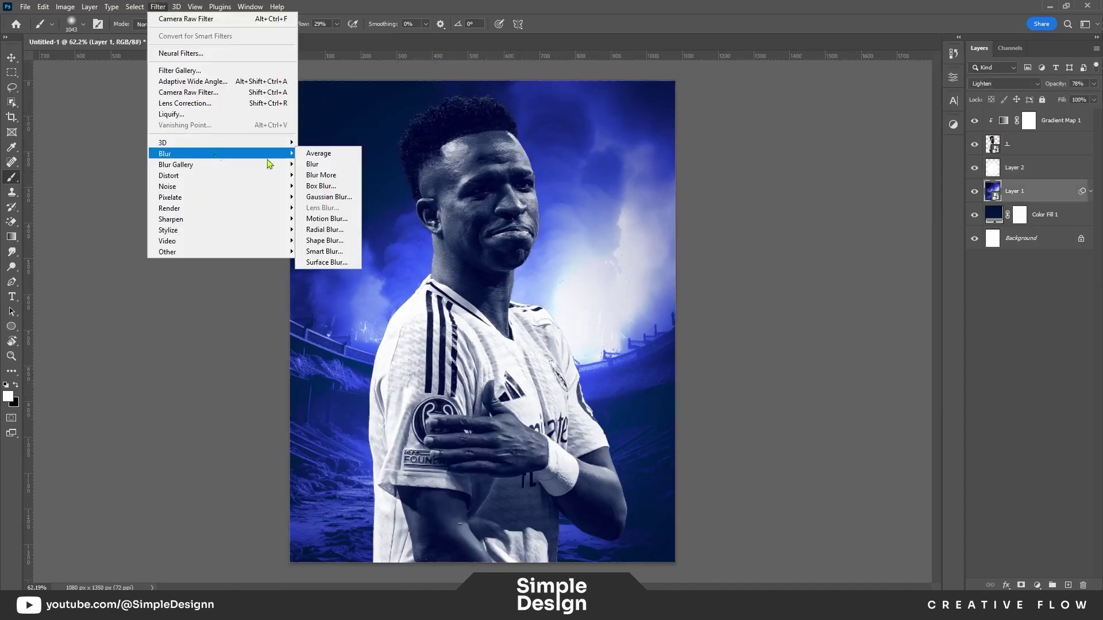
{"action": "left_click", "coordinate": [321, 198]}
{"action": "type", "text": "5"}
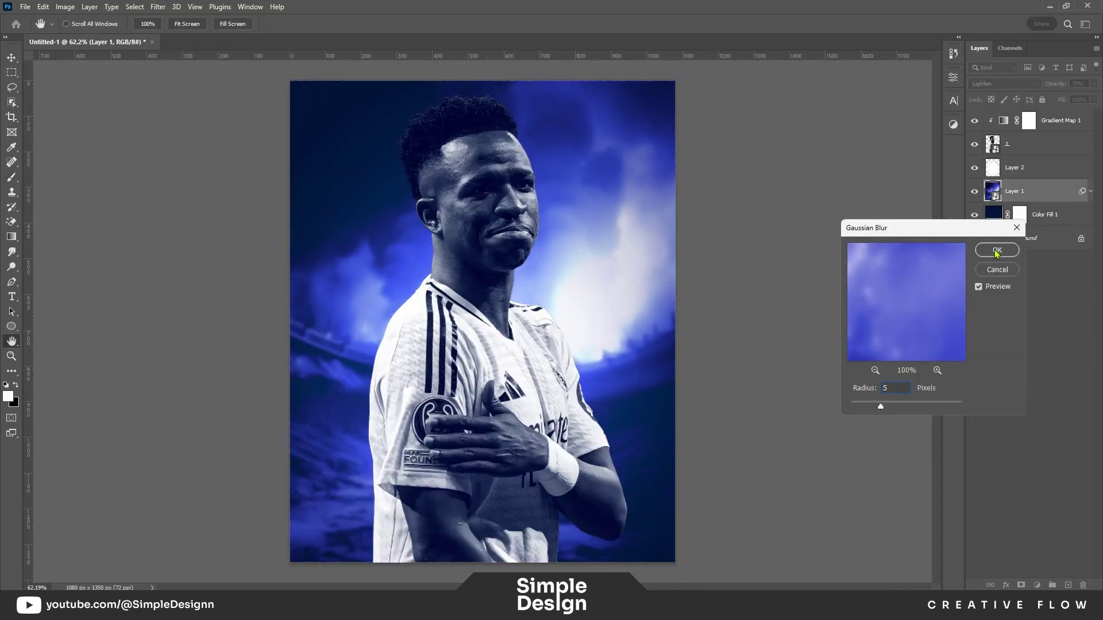
{"action": "key", "text": "Return"}
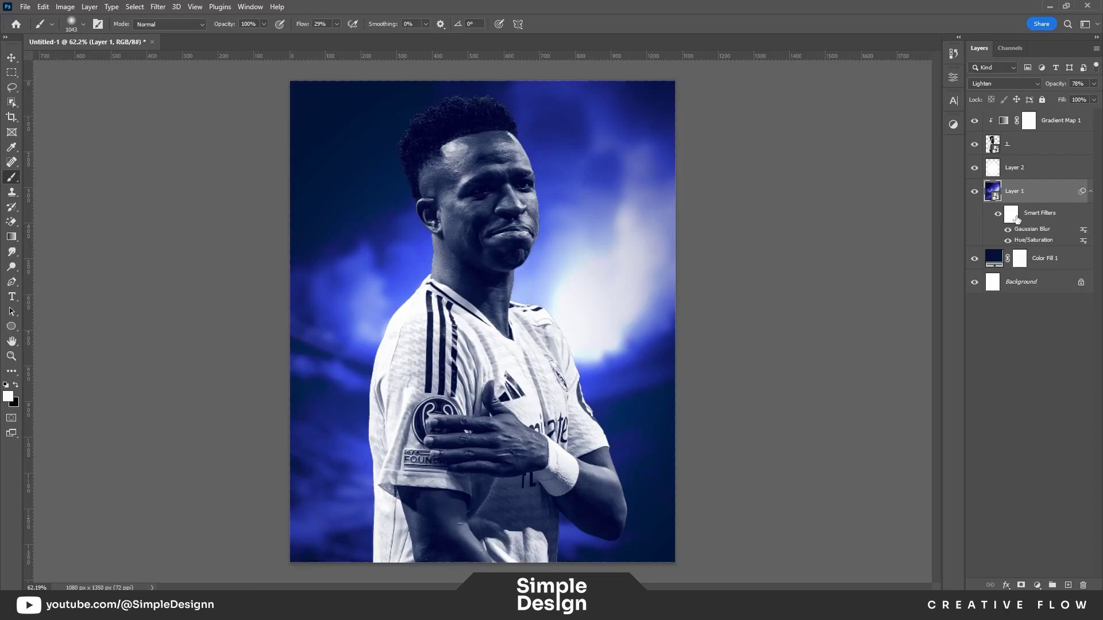
Step: Paint white on the stadium's smart filter mask to restore the glow around the head
{"action": "right_click", "coordinate": [1032, 240]}
{"action": "left_click", "coordinate": [1029, 430]}
{"action": "left_click", "coordinate": [1011, 214]}
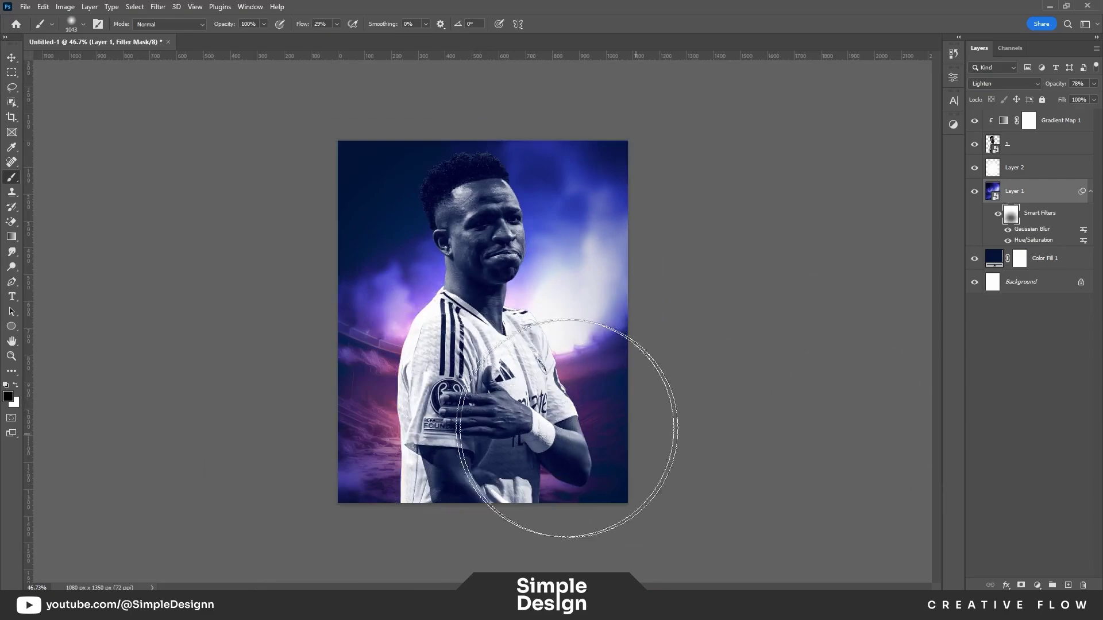
{"action": "scroll", "coordinate": [479, 249], "scroll_direction": "up", "scroll_amount": 3}
{"action": "scroll", "coordinate": [479, 249], "scroll_direction": "down", "scroll_amount": 1}
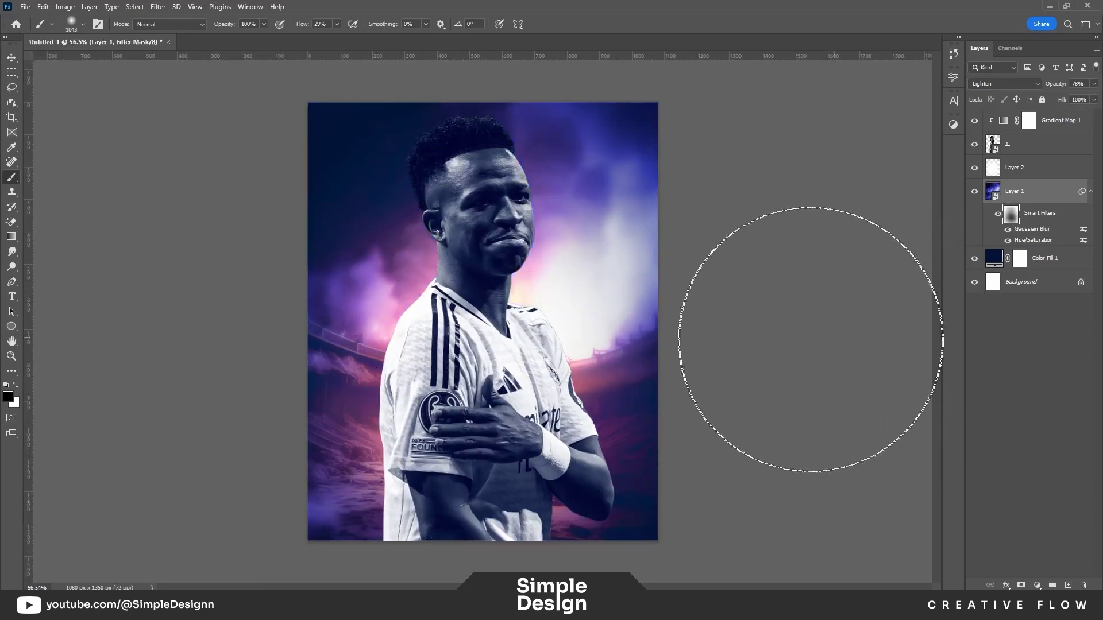
{"action": "scroll", "coordinate": [582, 337], "scroll_direction": "down", "scroll_amount": 2}
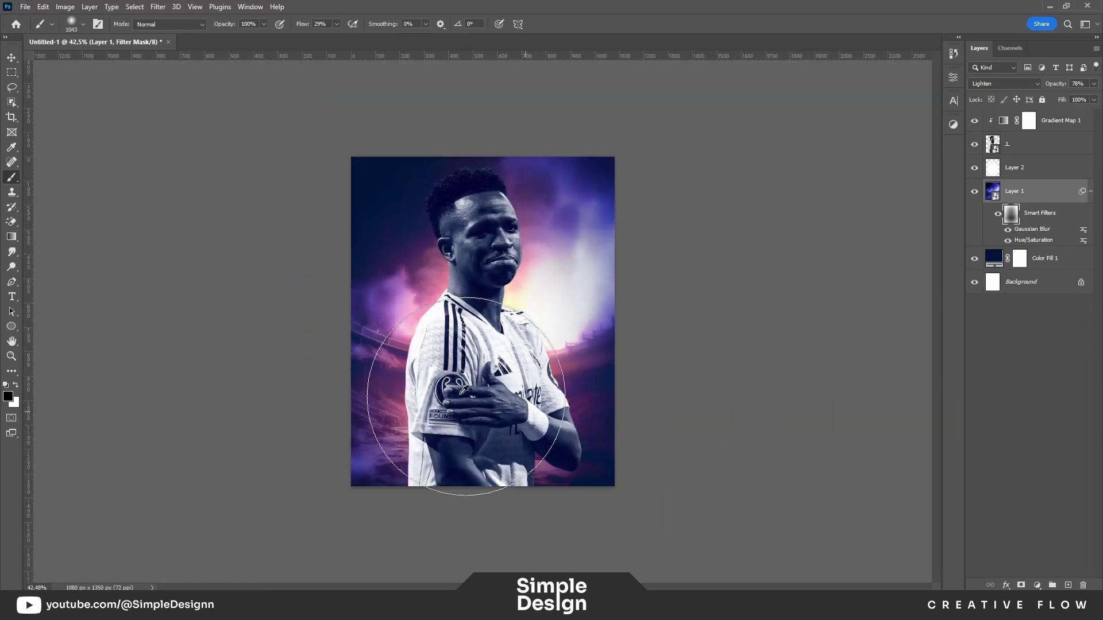
{"action": "key", "text": "x"}
{"action": "left_click_drag", "start_coordinate": [575, 190], "coordinate": [474, 200]}
{"action": "scroll", "coordinate": [480, 321], "scroll_direction": "up", "scroll_amount": 1}
{"action": "scroll", "coordinate": [480, 321], "scroll_direction": "up", "scroll_amount": 1}
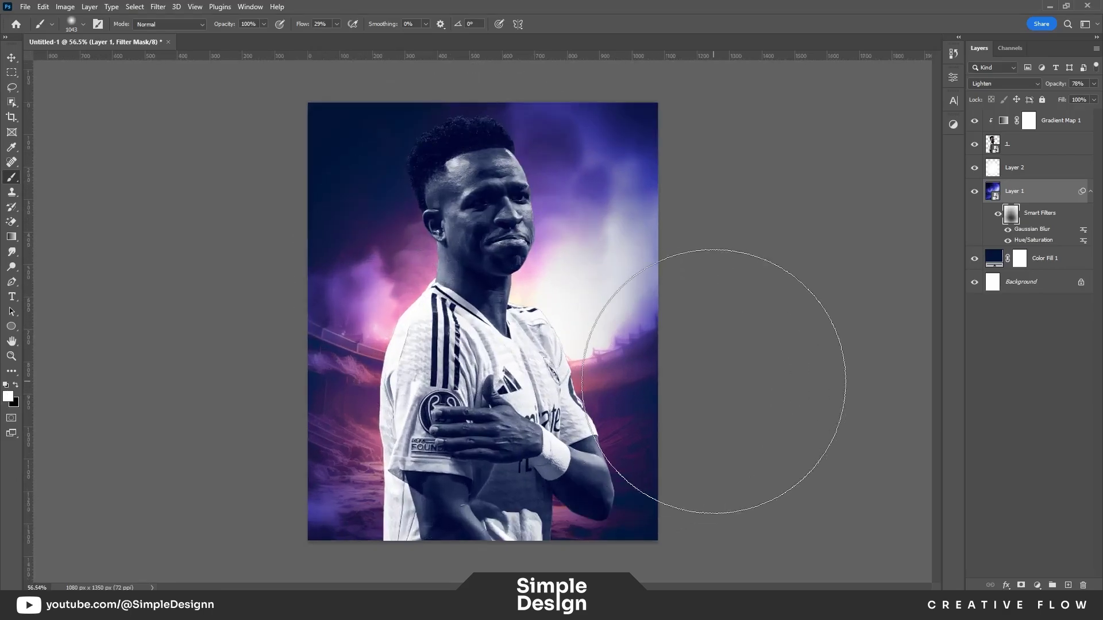
Step: Group Layer 2, Layer 1 and Color Fill 1 as BG with a red label
{"action": "left_click", "coordinate": [1037, 384]}
{"action": "scroll", "coordinate": [708, 347], "scroll_direction": "up", "scroll_amount": 1}
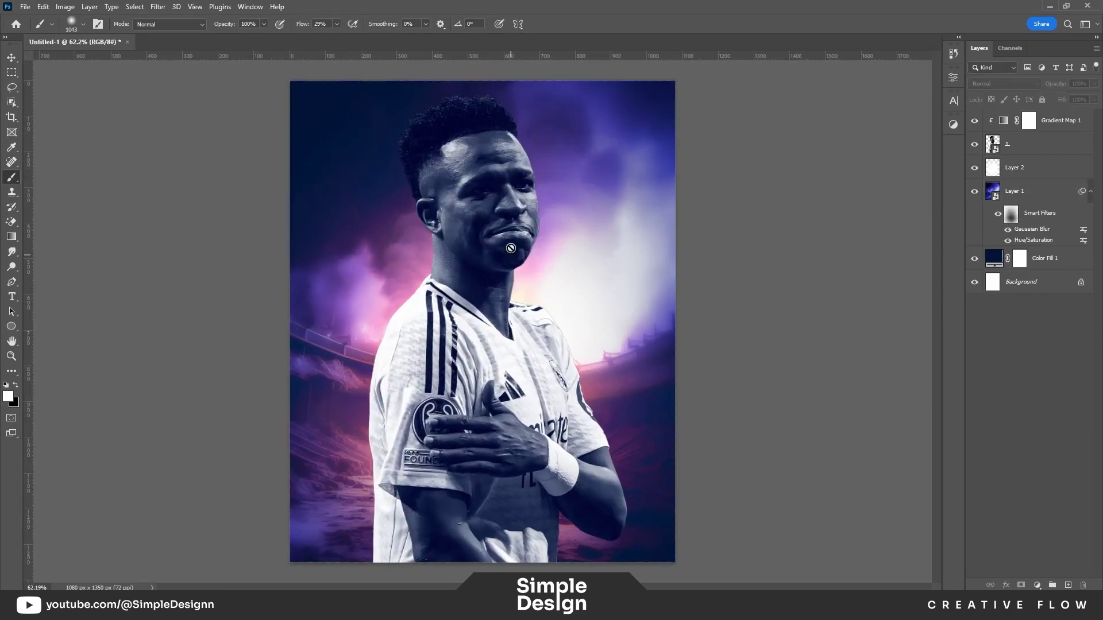
{"action": "scroll", "coordinate": [707, 346], "scroll_direction": "down", "scroll_amount": 2}
{"action": "scroll", "coordinate": [455, 379], "scroll_direction": "up", "scroll_amount": 1}
{"action": "left_click", "coordinate": [1090, 191]}
{"action": "left_click", "coordinate": [1051, 193]}
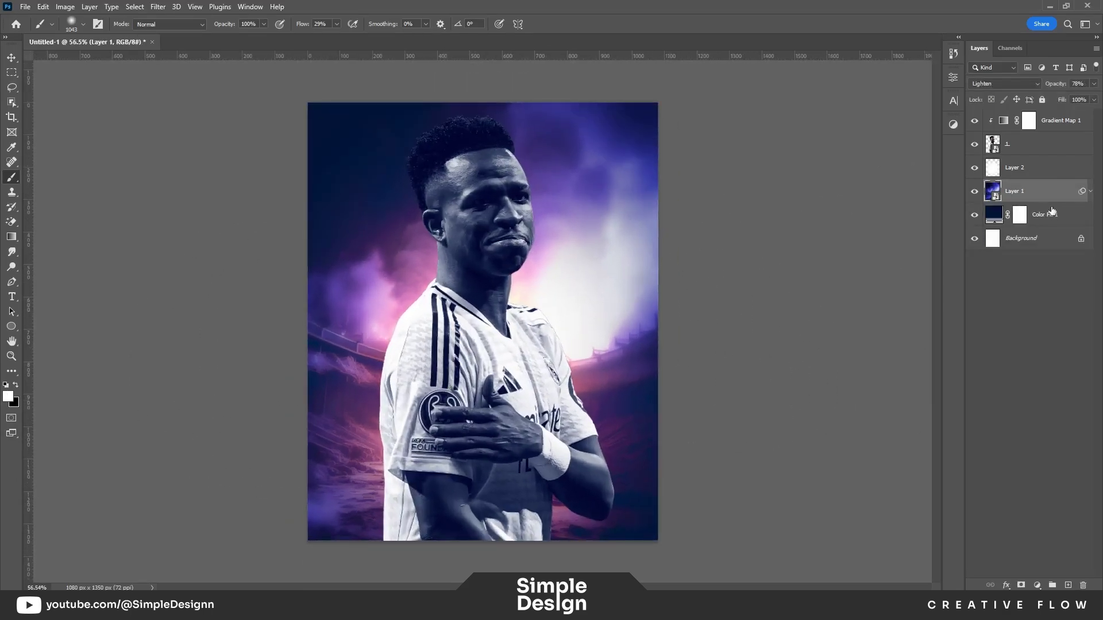
{"action": "left_click", "coordinate": [1046, 172], "text": "shift"}
{"action": "left_click", "coordinate": [1046, 214], "text": "shift"}
{"action": "key", "text": "ctrl+g"}
{"action": "type", "text": "BG"}
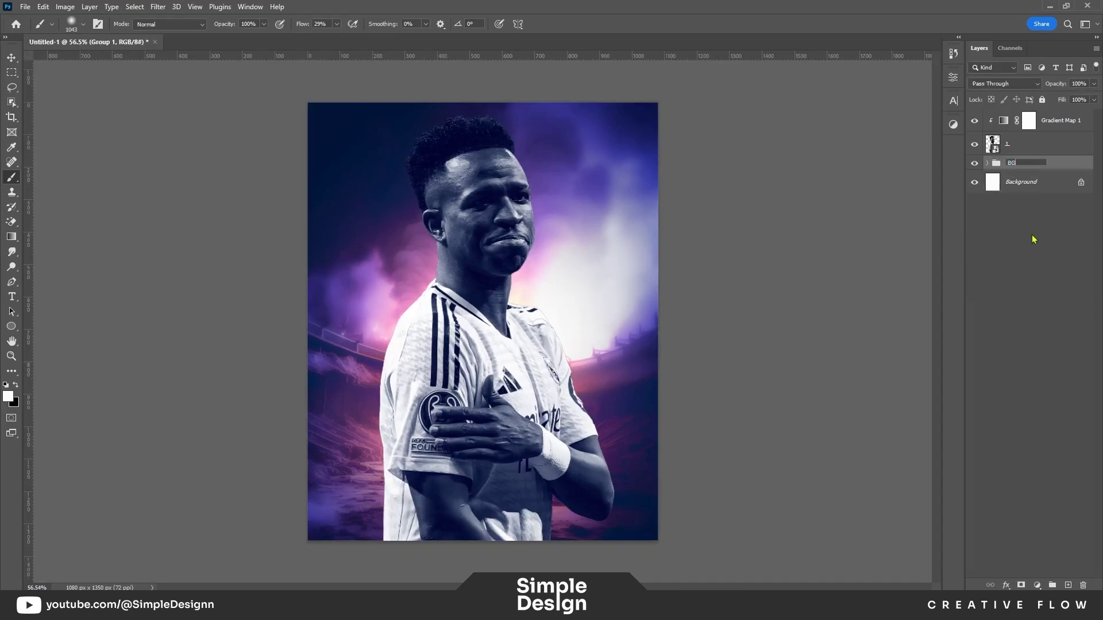
{"action": "right_click", "coordinate": [975, 164]}
{"action": "left_click", "coordinate": [1002, 203]}
Step: Save the document as POSTER.psd
{"action": "key", "text": "ctrl+s"}
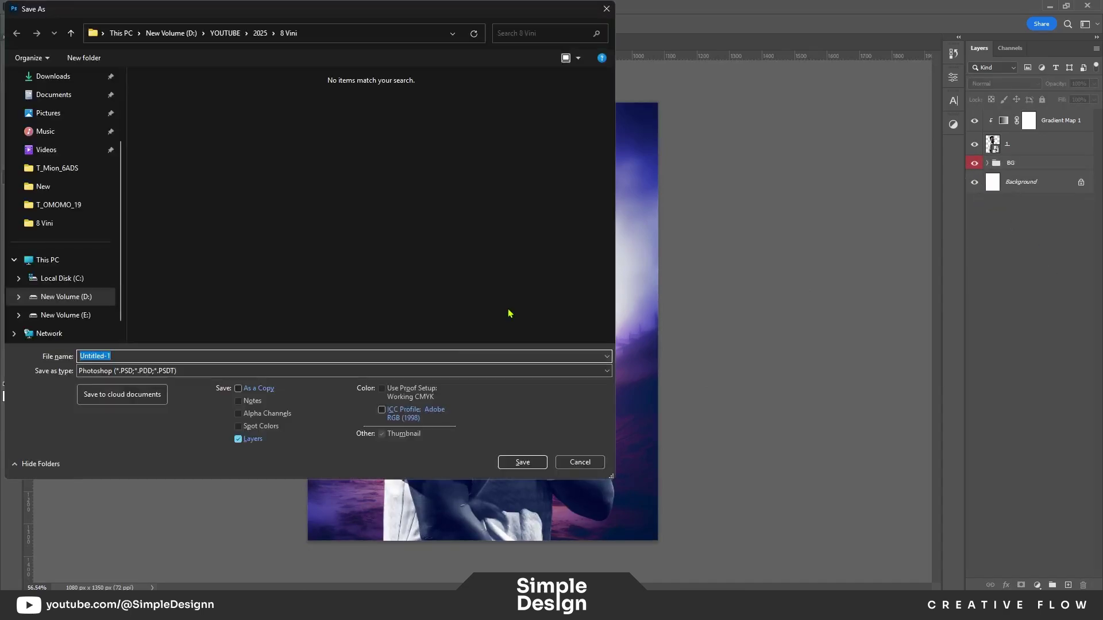
{"action": "key", "text": "Return"}
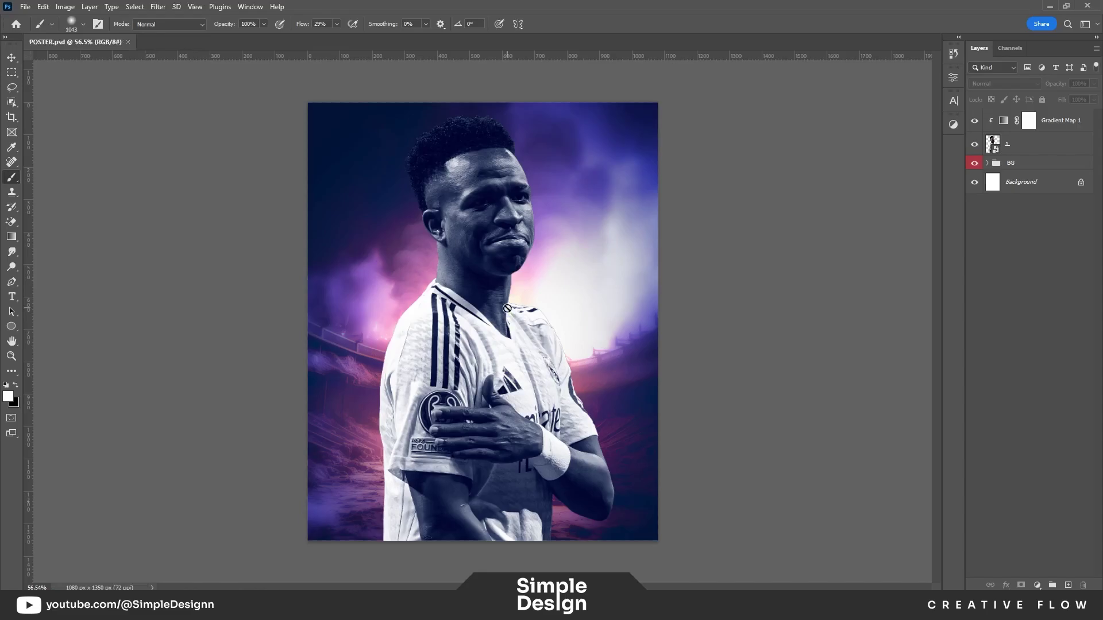
{"action": "left_click", "coordinate": [554, 540]}
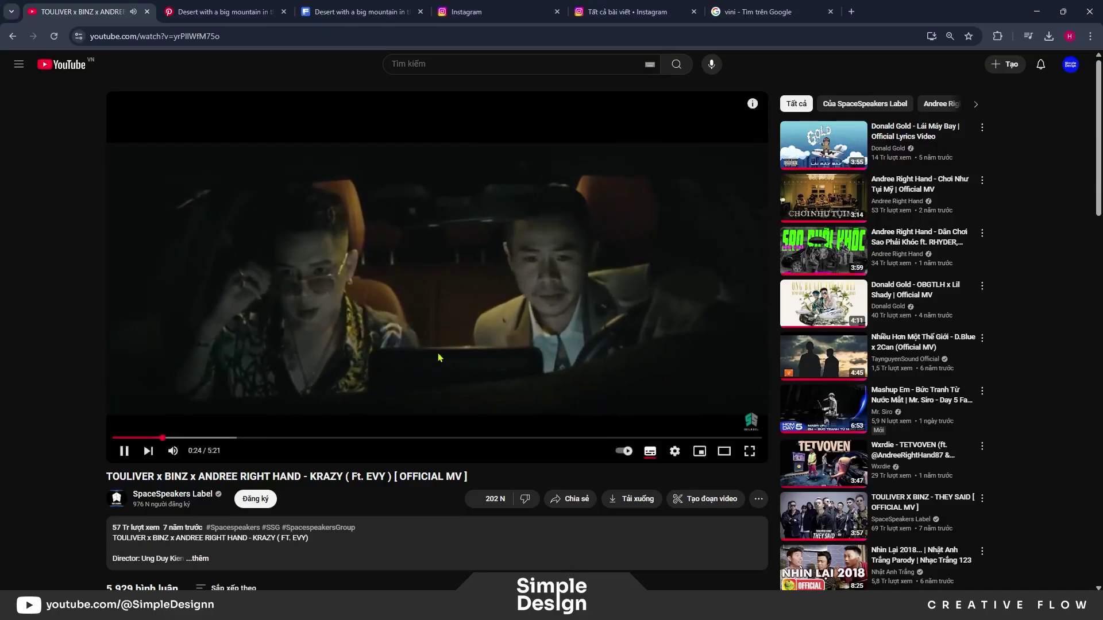
{"action": "key", "text": "shift+n"}
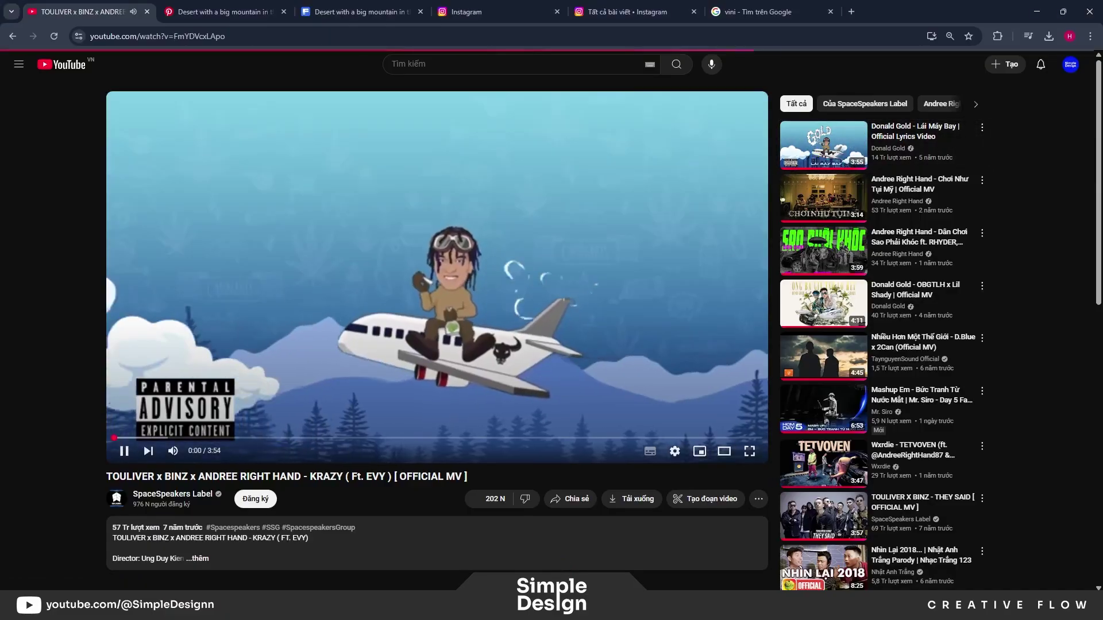
{"action": "left_click", "coordinate": [565, 546]}
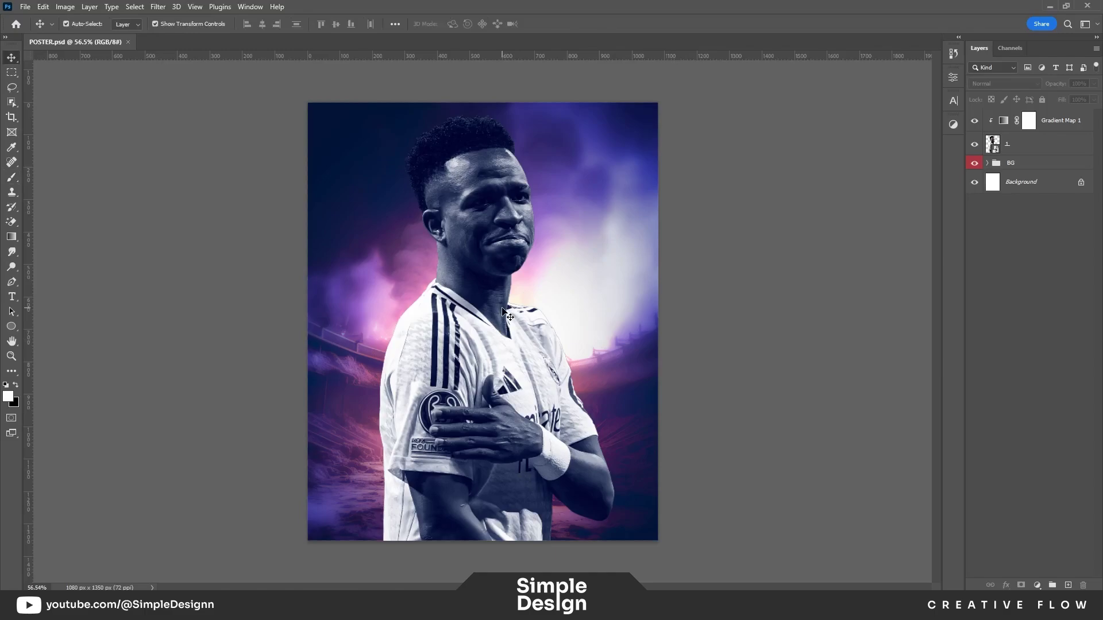
Step: Add an Exposure adjustment at -2.46 clipped to the player layer
{"action": "left_click", "coordinate": [493, 344]}
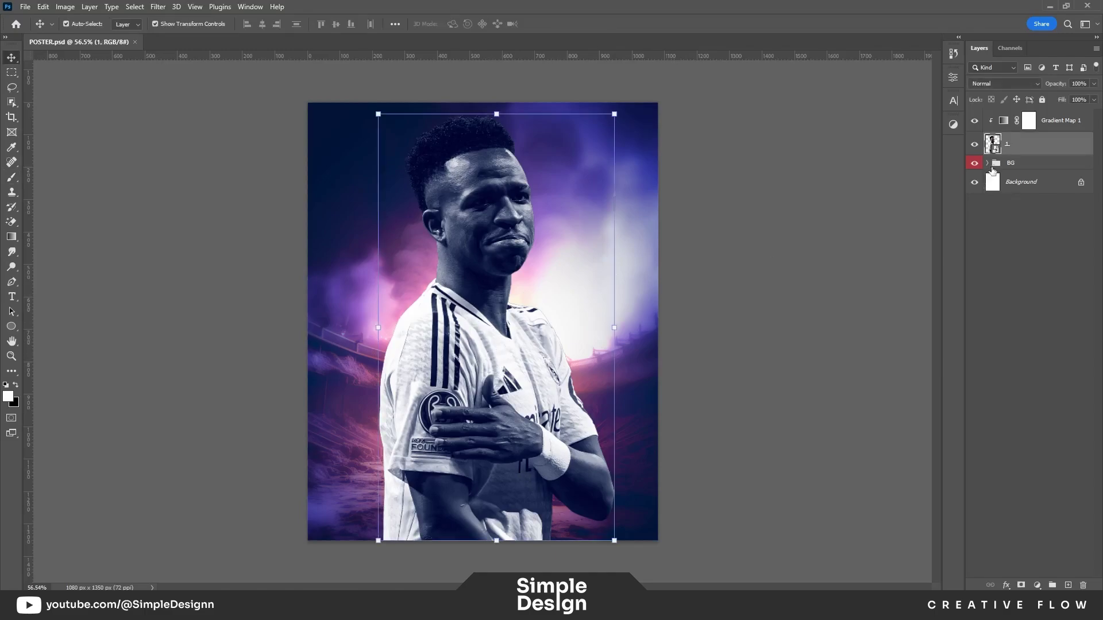
{"action": "left_click", "coordinate": [974, 144]}
{"action": "key", "text": "z"}
{"action": "left_click", "coordinate": [546, 295]}
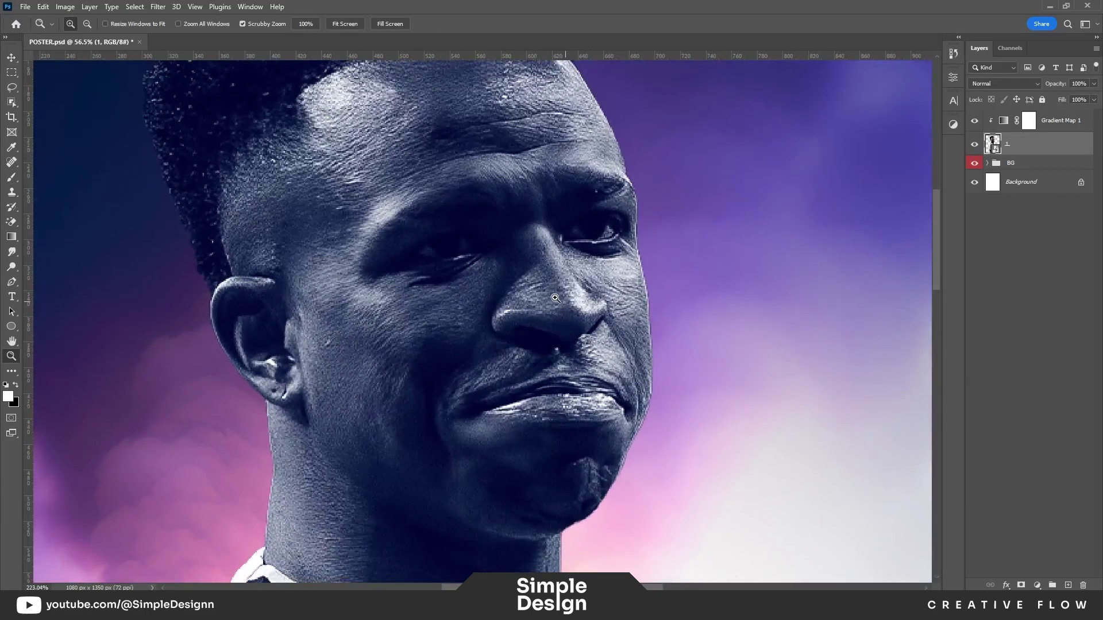
{"action": "left_click_drag", "start_coordinate": [547, 295], "coordinate": [498, 271]}
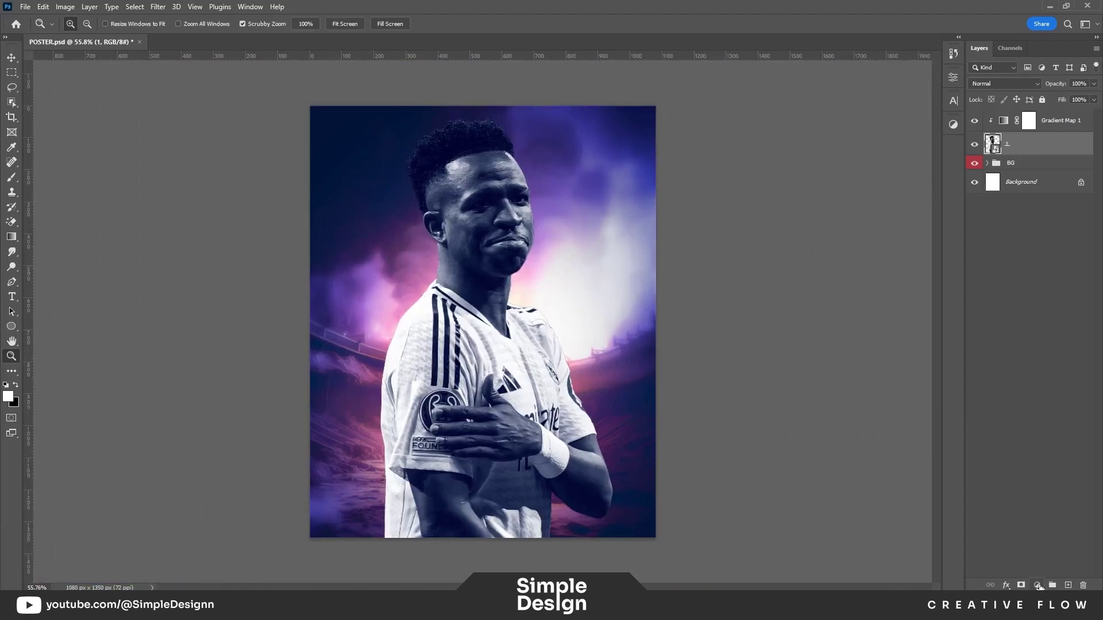
{"action": "left_click", "coordinate": [1038, 585]}
{"action": "left_click", "coordinate": [936, 452]}
{"action": "left_click_drag", "start_coordinate": [871, 139], "coordinate": [853, 140]}
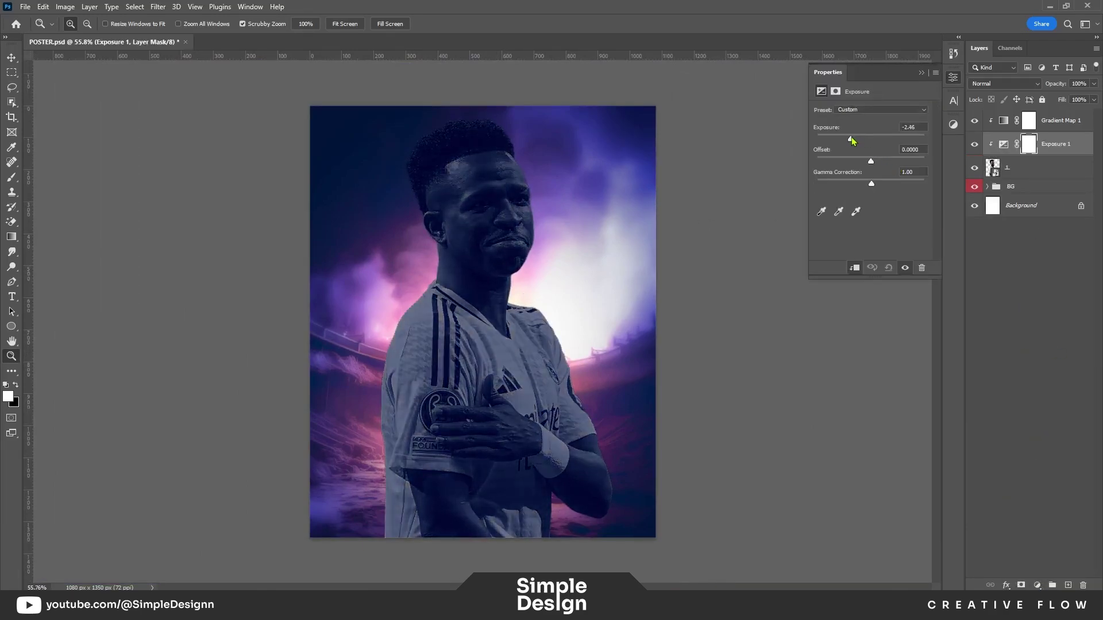
{"action": "left_click", "coordinate": [922, 73]}
Step: Paint black on the Exposure mask to lift the darkening along the neck and chest
{"action": "key", "text": "b"}
{"action": "scroll", "coordinate": [469, 299], "scroll_direction": "up", "scroll_amount": 5}
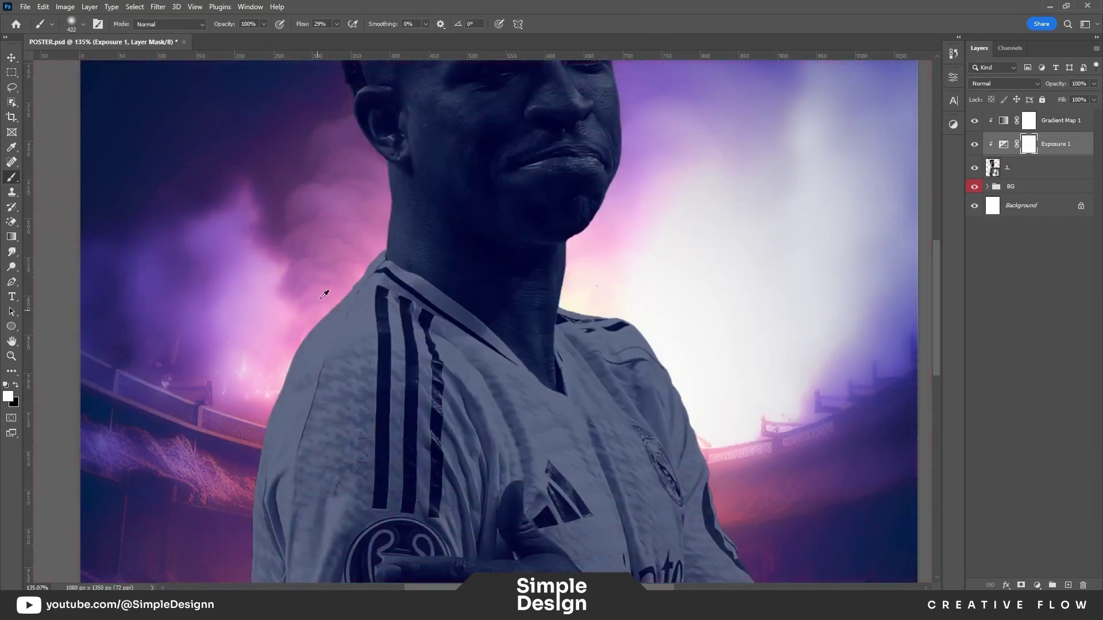
{"action": "scroll", "coordinate": [325, 294], "scroll_direction": "up", "scroll_amount": 3}
{"action": "key", "text": "x"}
{"action": "left_click_drag", "start_coordinate": [478, 289], "coordinate": [498, 292]}
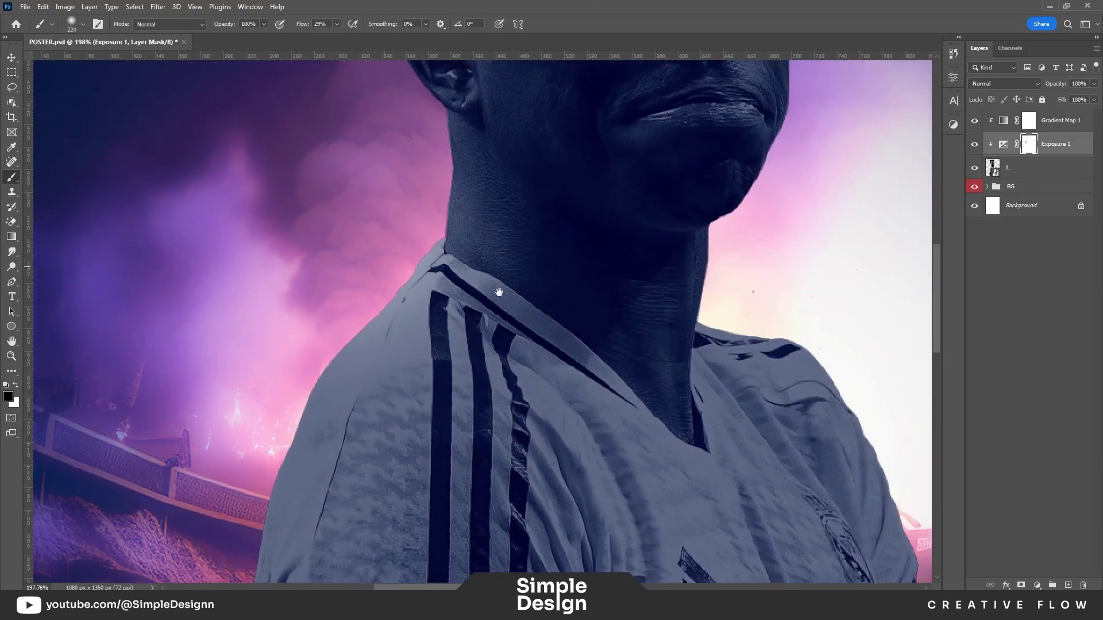
{"action": "scroll", "coordinate": [498, 292], "scroll_direction": "down", "scroll_amount": 3}
{"action": "scroll", "coordinate": [468, 222], "scroll_direction": "right", "scroll_amount": 3}
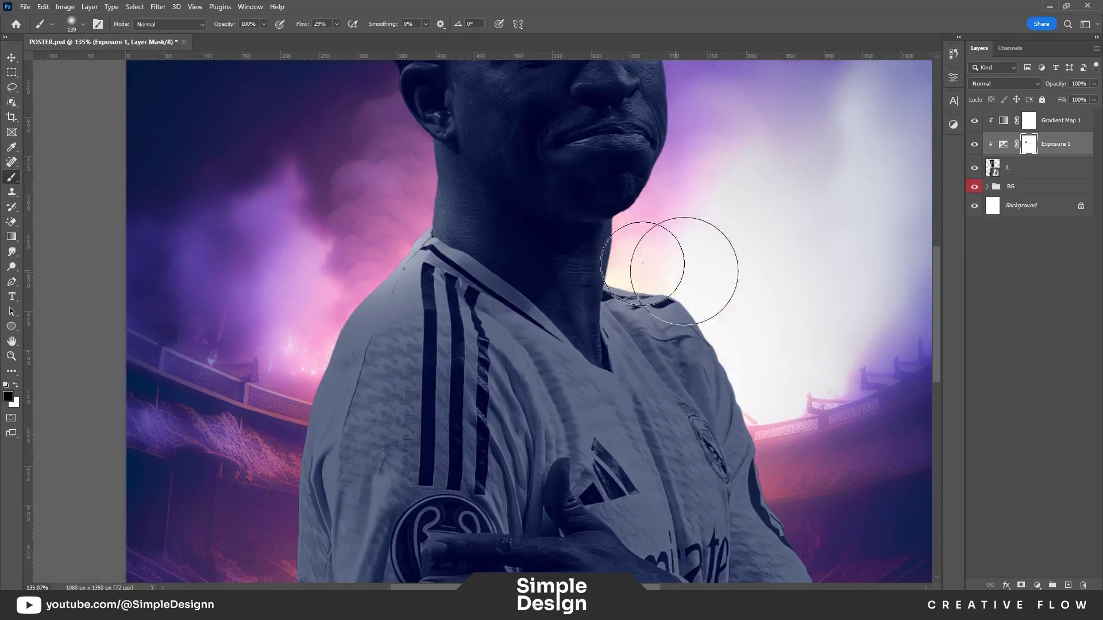
{"action": "scroll", "coordinate": [709, 283], "scroll_direction": "down", "scroll_amount": 2}
{"action": "scroll", "coordinate": [709, 283], "scroll_direction": "right", "scroll_amount": 2}
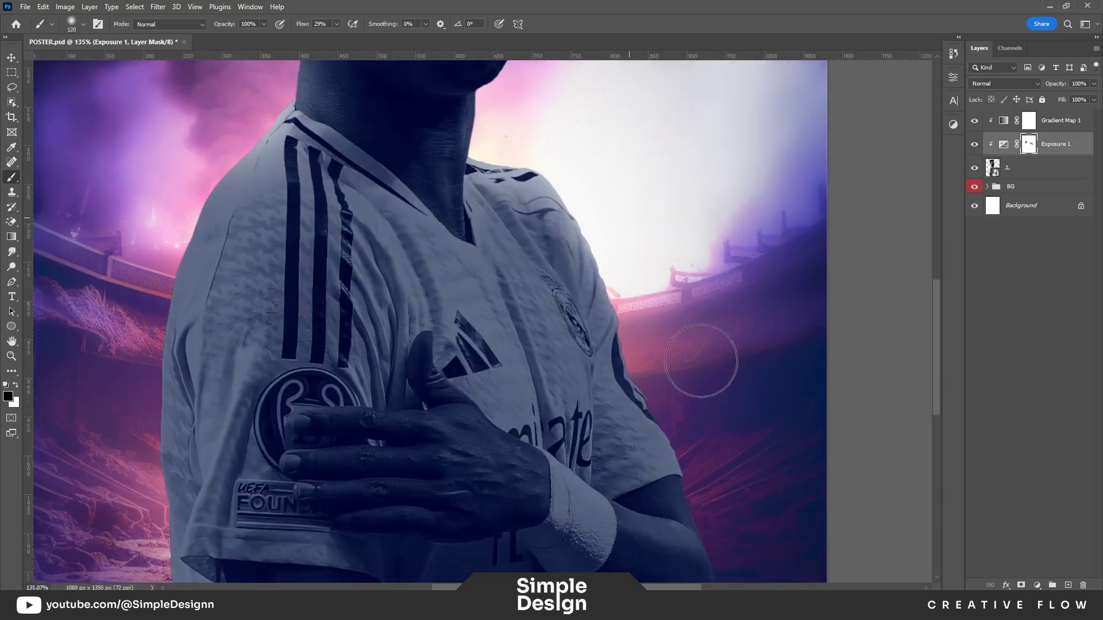
{"action": "scroll", "coordinate": [709, 320], "scroll_direction": "down", "scroll_amount": 2}
{"action": "scroll", "coordinate": [708, 320], "scroll_direction": "left", "scroll_amount": 5}
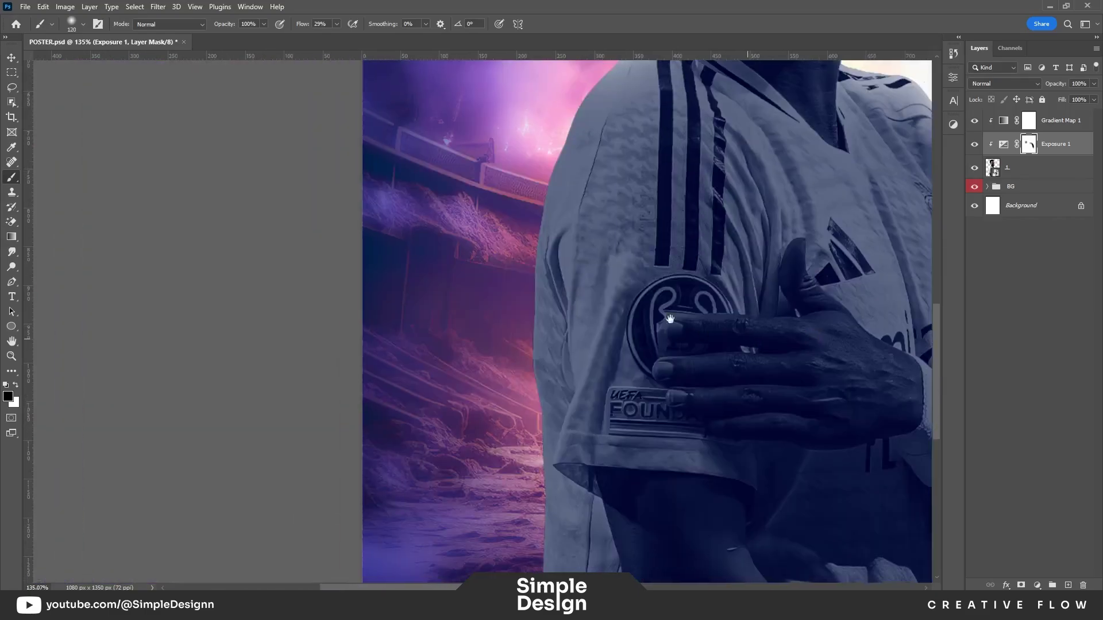
{"action": "scroll", "coordinate": [421, 376], "scroll_direction": "down", "scroll_amount": 3}
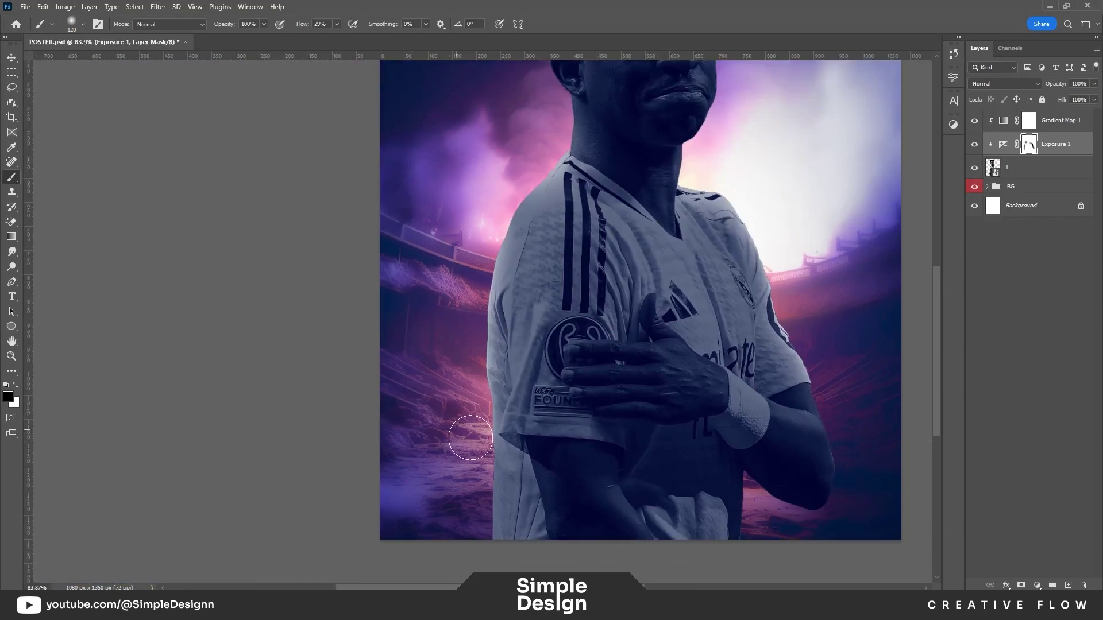
{"action": "scroll", "coordinate": [588, 380], "scroll_direction": "left", "scroll_amount": 1}
Step: Duplicate the stadium Layer 1 inside the BG group as Layer 1 copy
{"action": "left_click", "coordinate": [988, 187]}
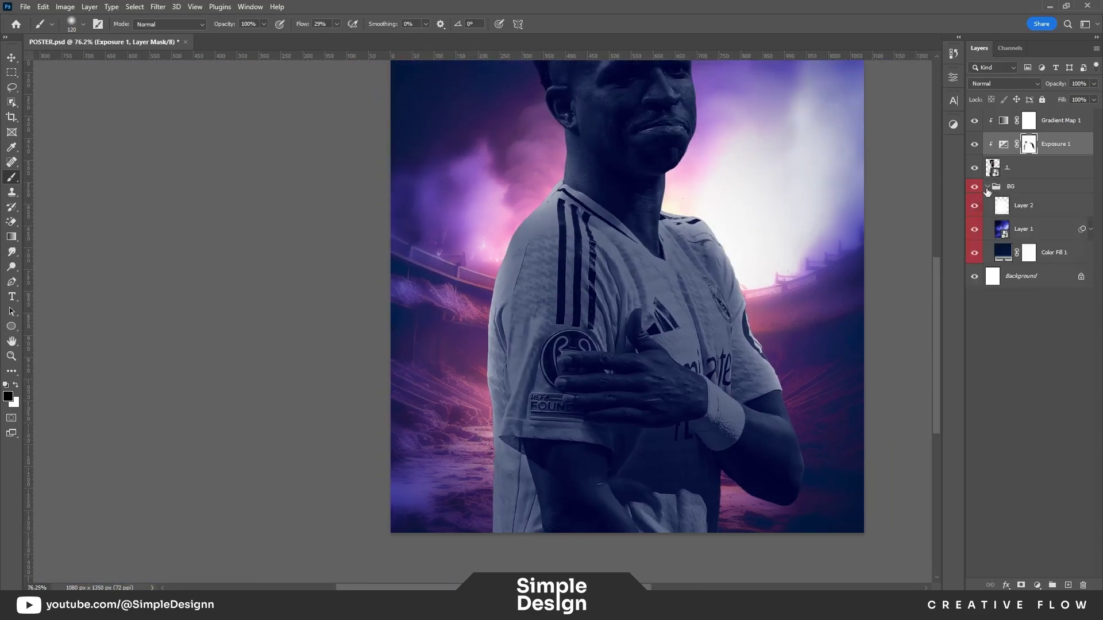
{"action": "left_click", "coordinate": [1021, 229]}
{"action": "left_click", "coordinate": [975, 230]}
{"action": "left_click", "coordinate": [975, 230]}
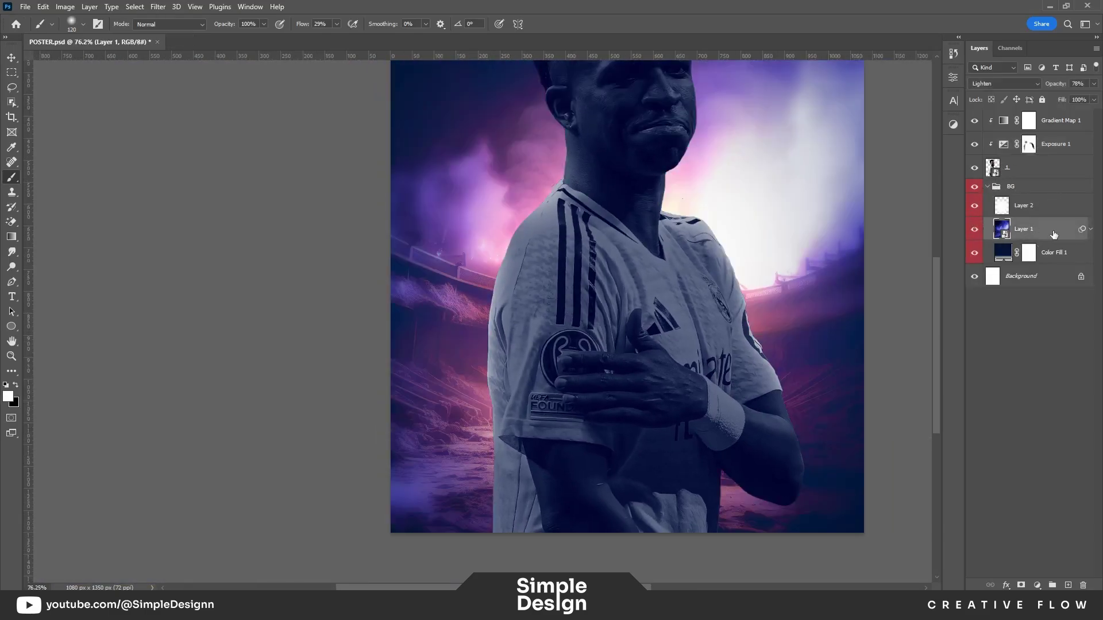
{"action": "key", "text": "ctrl+j"}
{"action": "scroll", "coordinate": [574, 345], "scroll_direction": "down", "scroll_amount": 2}
{"action": "left_click", "coordinate": [974, 252]}
{"action": "left_click", "coordinate": [975, 230]}
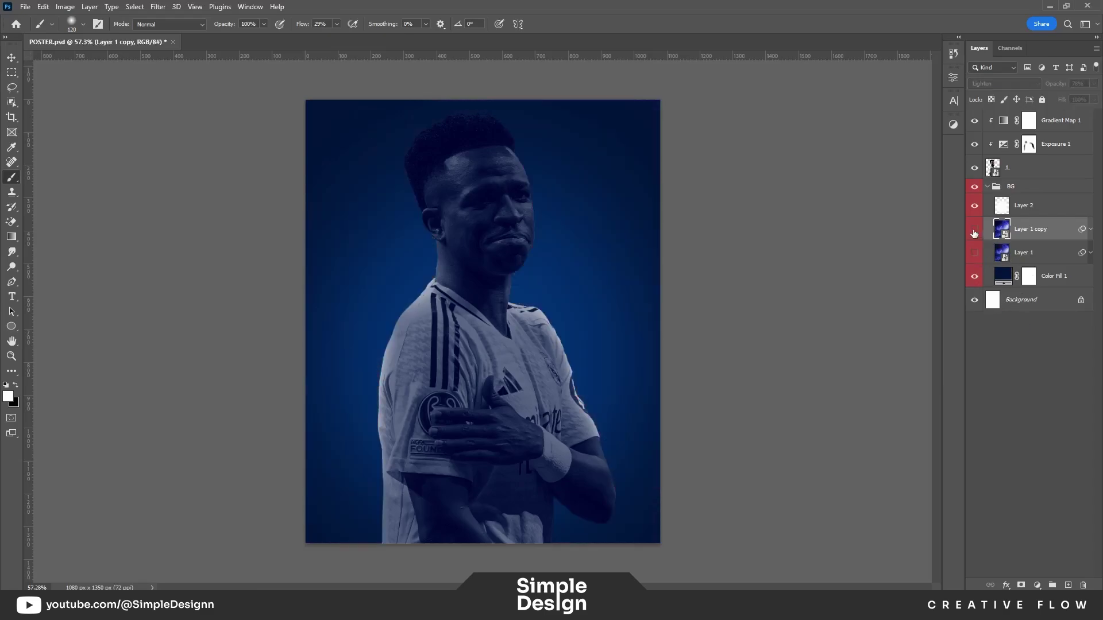
{"action": "left_click", "coordinate": [1090, 229]}
Step: Convert Layer 1 copy to a smart object and apply a Gaussian Blur
{"action": "right_click", "coordinate": [1046, 231]}
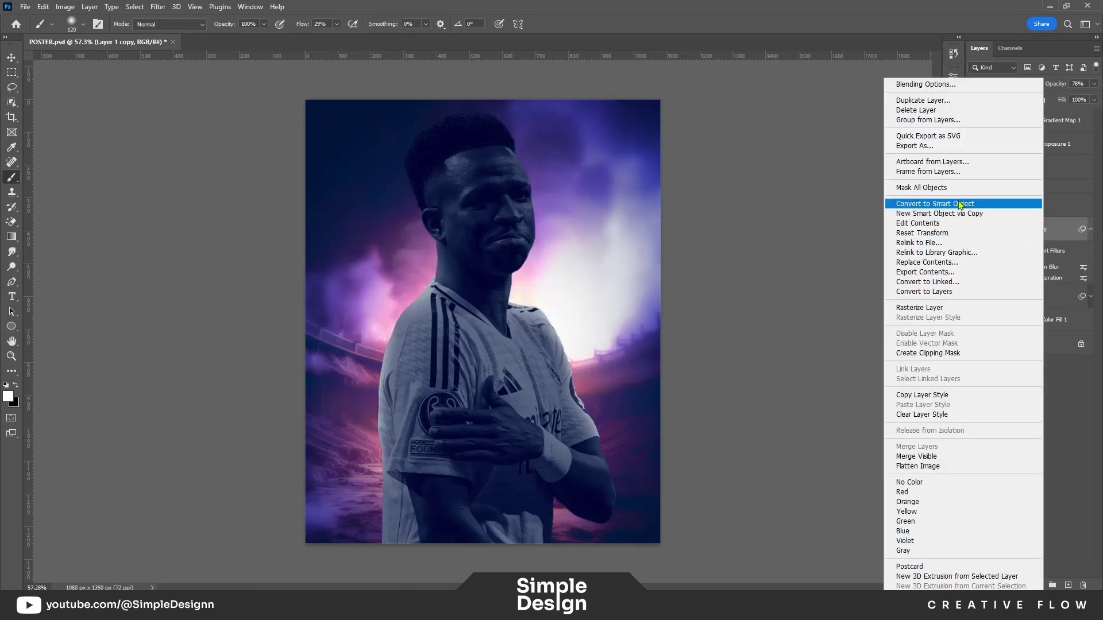
{"action": "left_click", "coordinate": [960, 204]}
{"action": "left_click", "coordinate": [158, 7]}
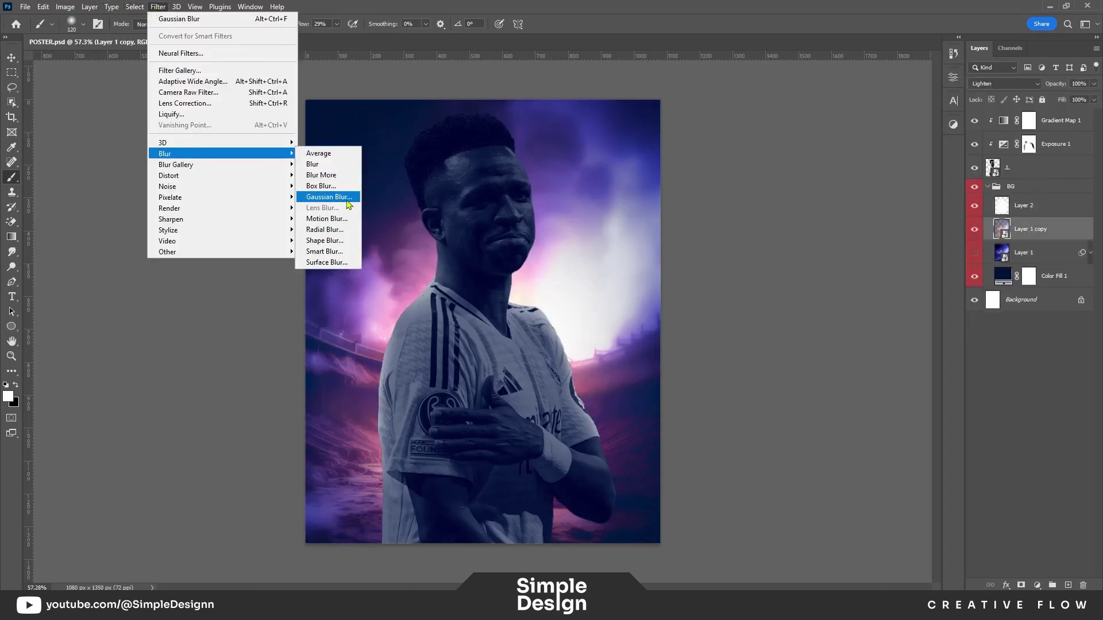
{"action": "left_click", "coordinate": [347, 199]}
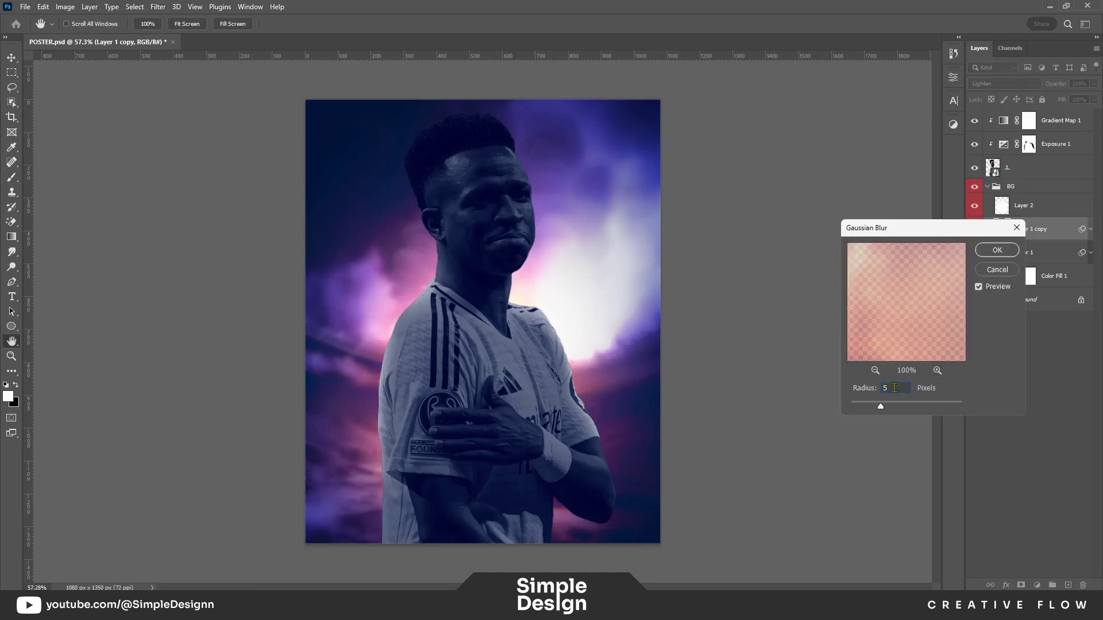
{"action": "left_click", "coordinate": [998, 250]}
{"action": "scroll", "coordinate": [756, 384], "scroll_direction": "up", "scroll_amount": 2}
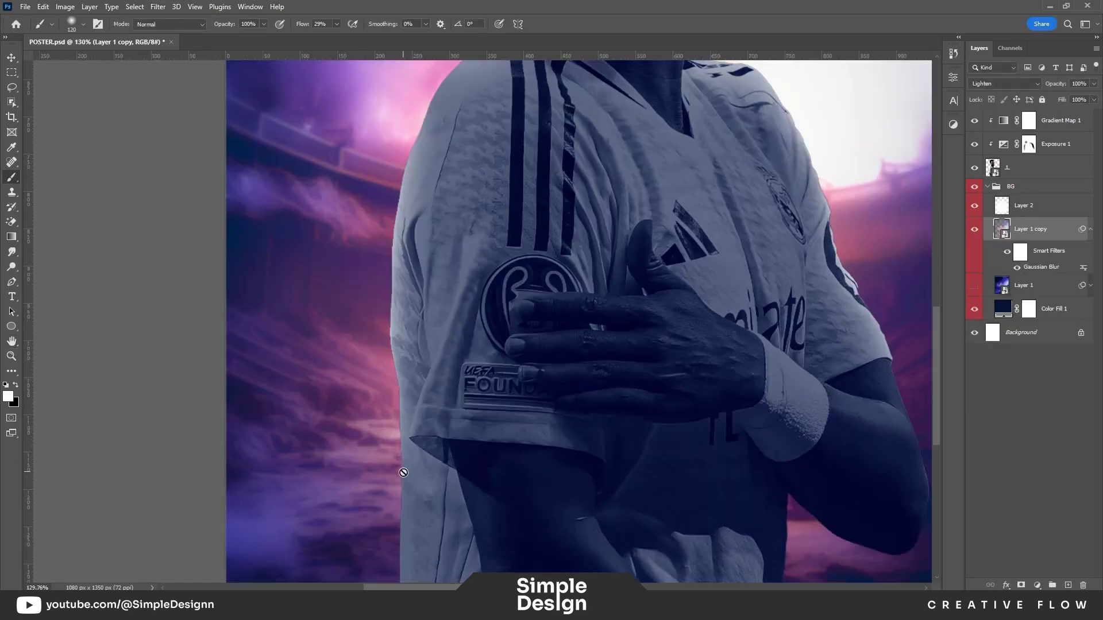
Step: Make the original Layer 1 visible and compare it with the blurred copy
{"action": "key", "text": "b"}
{"action": "left_click", "coordinate": [1091, 230]}
{"action": "left_click", "coordinate": [974, 229]}
{"action": "left_click", "coordinate": [975, 252]}
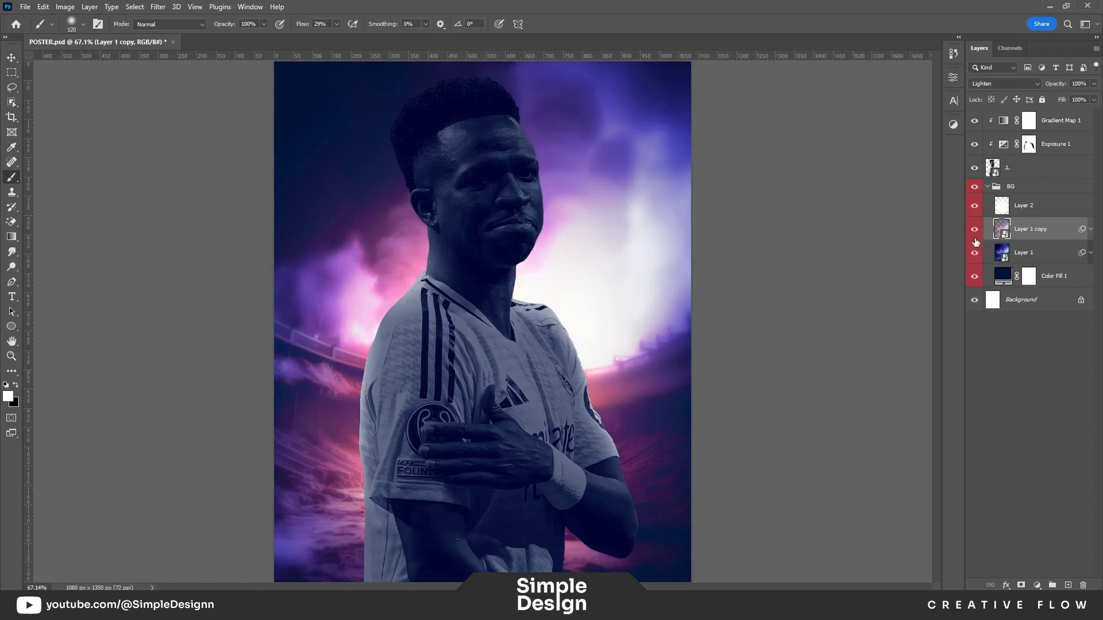
{"action": "left_click", "coordinate": [974, 253]}
{"action": "left_click", "coordinate": [1028, 252]}
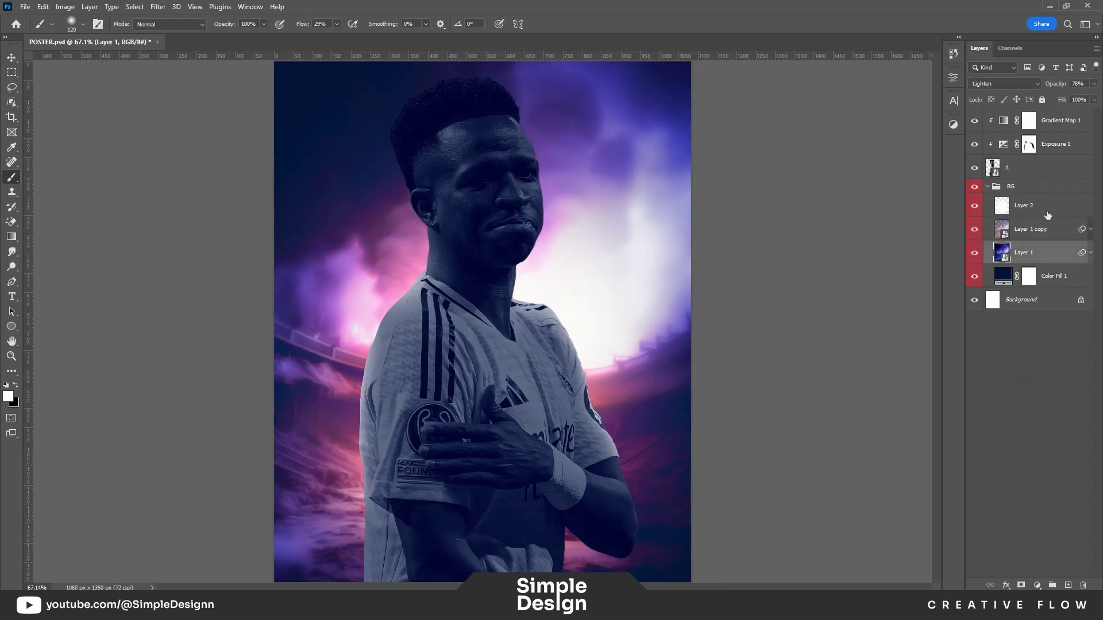
{"action": "left_click", "coordinate": [1034, 253], "text": "ctrl"}
{"action": "scroll", "coordinate": [819, 286], "scroll_direction": "down", "scroll_amount": 2}
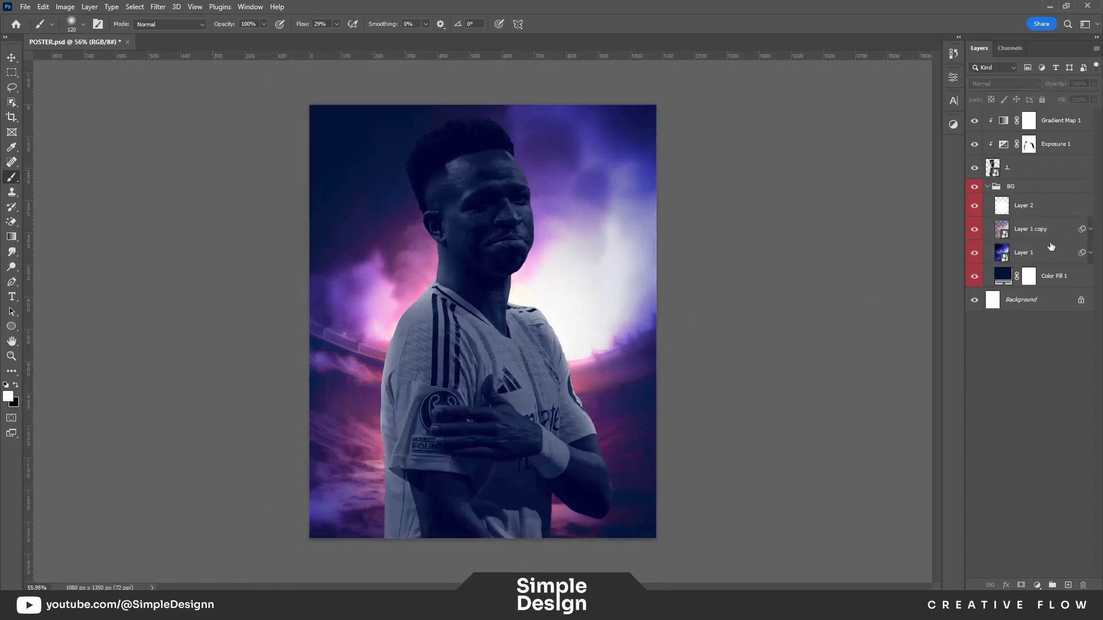
{"action": "left_click", "coordinate": [975, 229]}
{"action": "scroll", "coordinate": [457, 332], "scroll_direction": "up", "scroll_amount": 2}
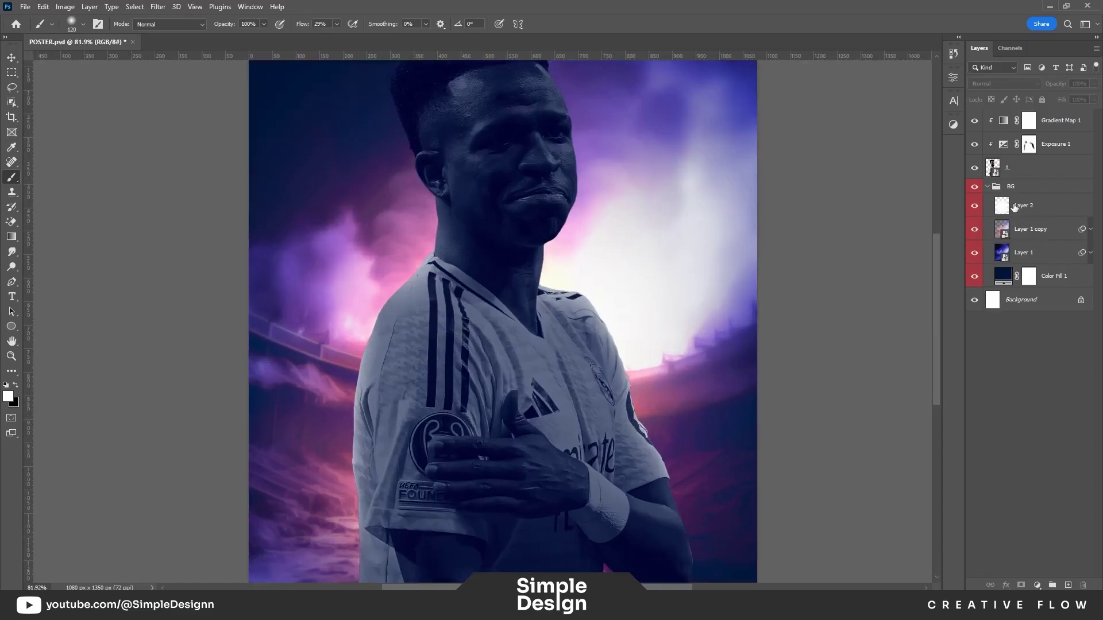
Step: Paint black on the Exposure 1 mask along the player's arm and shoulder edge
{"action": "left_click", "coordinate": [1029, 144]}
{"action": "key", "text": "x"}
{"action": "scroll", "coordinate": [411, 345], "scroll_direction": "up", "scroll_amount": 2}
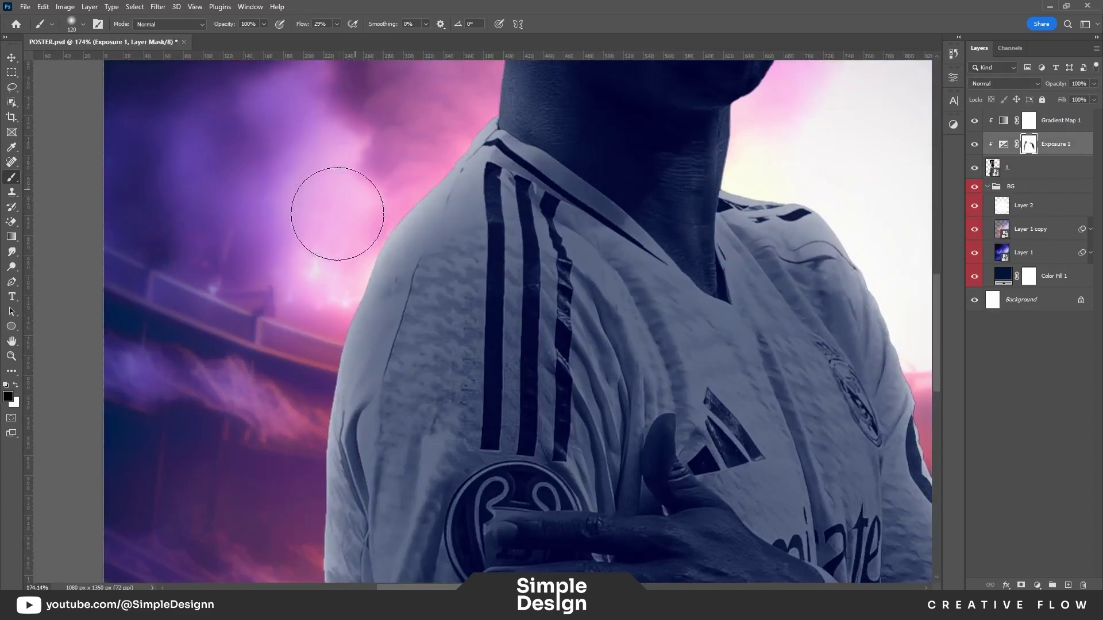
{"action": "scroll", "coordinate": [338, 210], "scroll_direction": "up", "scroll_amount": 2}
{"action": "left_click_drag", "start_coordinate": [478, 430], "coordinate": [584, 301]}
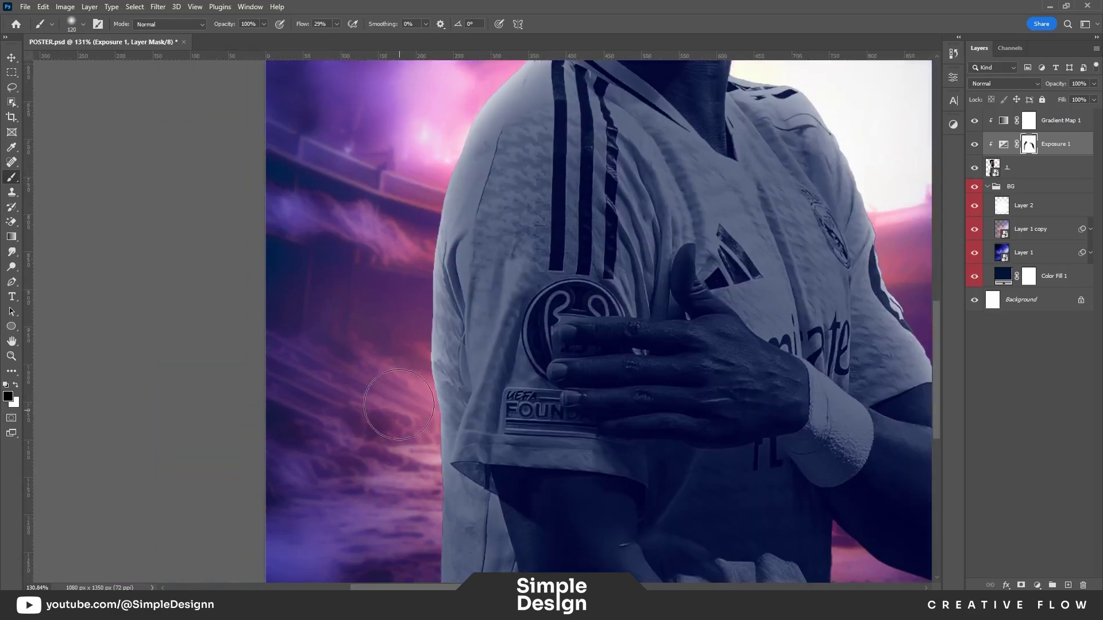
{"action": "scroll", "coordinate": [397, 294], "scroll_direction": "down", "scroll_amount": 3}
{"action": "scroll", "coordinate": [400, 345], "scroll_direction": "up", "scroll_amount": 2}
{"action": "scroll", "coordinate": [646, 313], "scroll_direction": "up", "scroll_amount": 1}
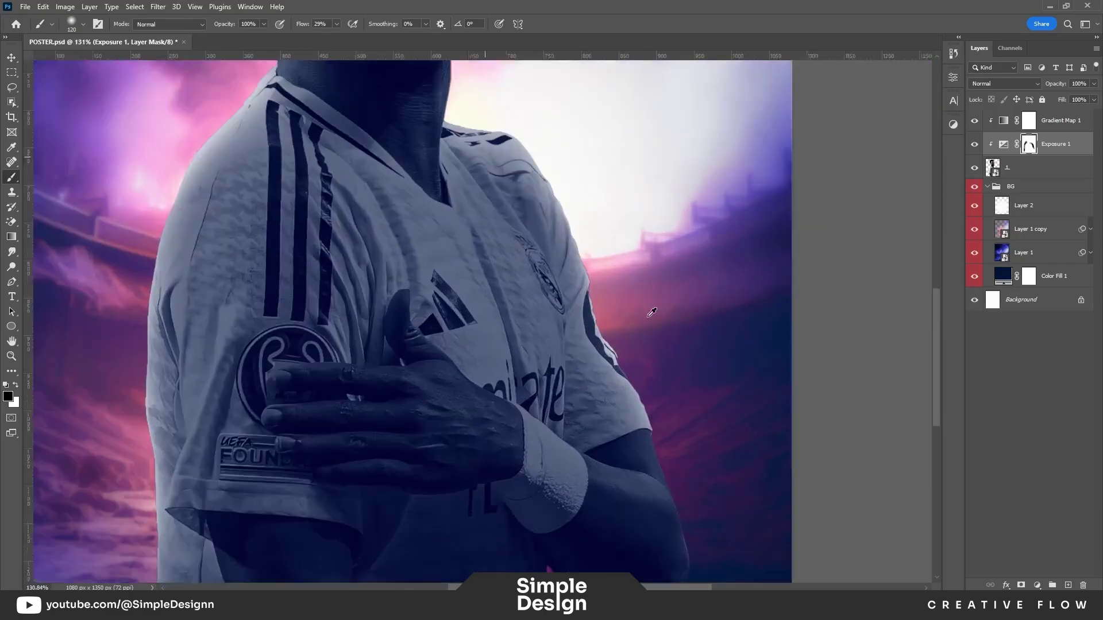
{"action": "left_click_drag", "start_coordinate": [690, 463], "coordinate": [680, 396]}
Step: With a slightly smaller brush, lift the darkening along the shoulder, neck and jersey edges
{"action": "scroll", "coordinate": [690, 466], "scroll_direction": "down", "scroll_amount": 2}
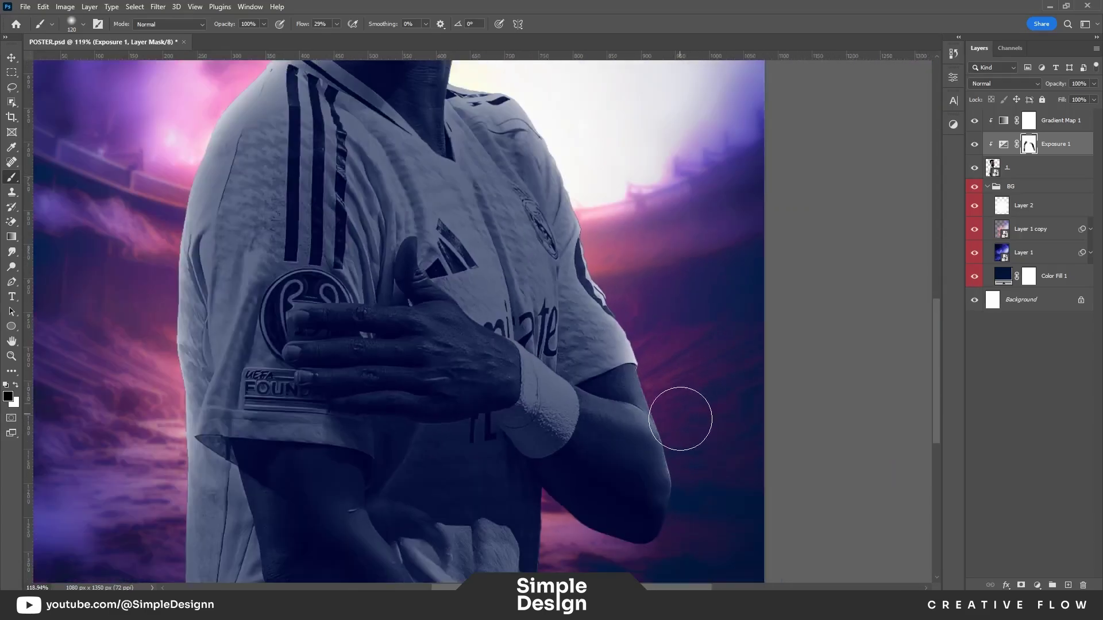
{"action": "scroll", "coordinate": [666, 370], "scroll_direction": "up", "scroll_amount": 2}
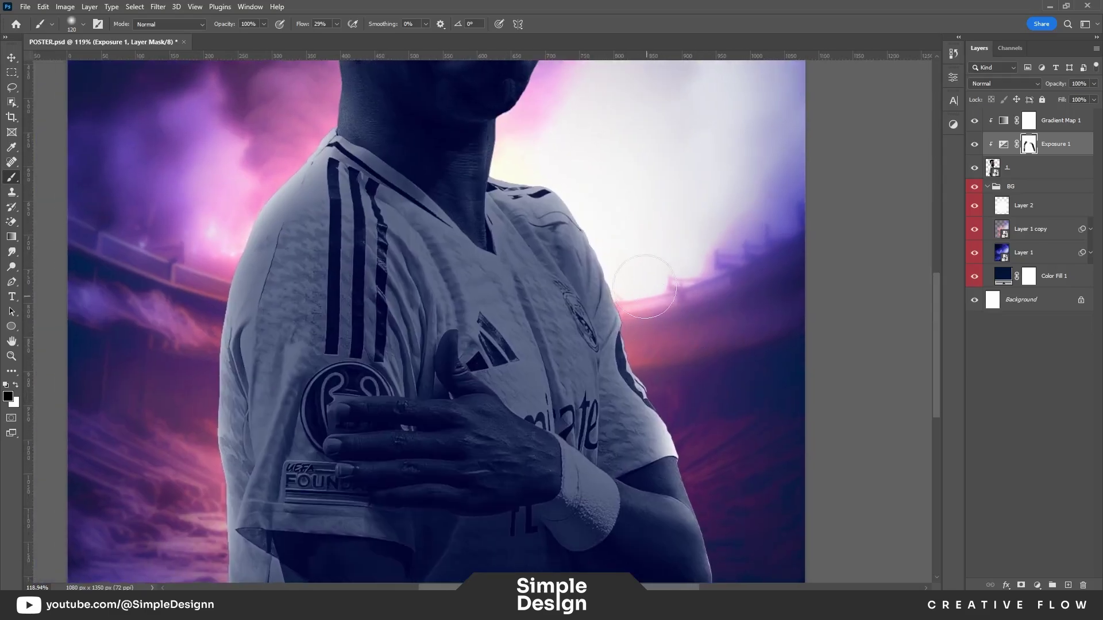
{"action": "scroll", "coordinate": [631, 264], "scroll_direction": "up", "scroll_amount": 3}
{"action": "scroll", "coordinate": [591, 252], "scroll_direction": "up", "scroll_amount": 2}
{"action": "scroll", "coordinate": [620, 208], "scroll_direction": "up", "scroll_amount": 3}
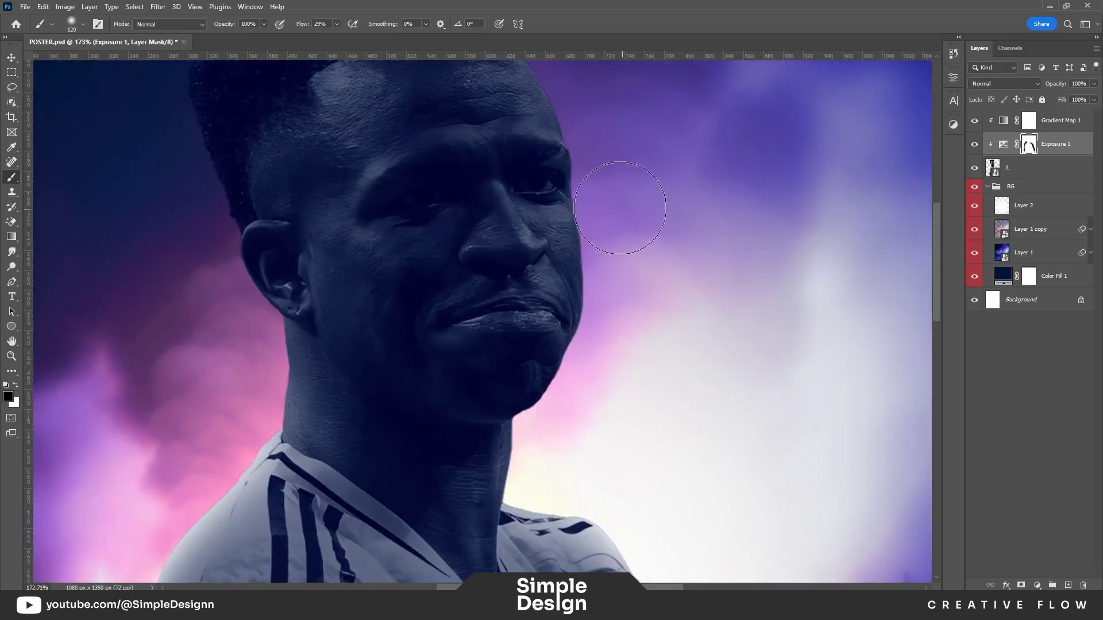
{"action": "scroll", "coordinate": [616, 247], "scroll_direction": "up", "scroll_amount": 3}
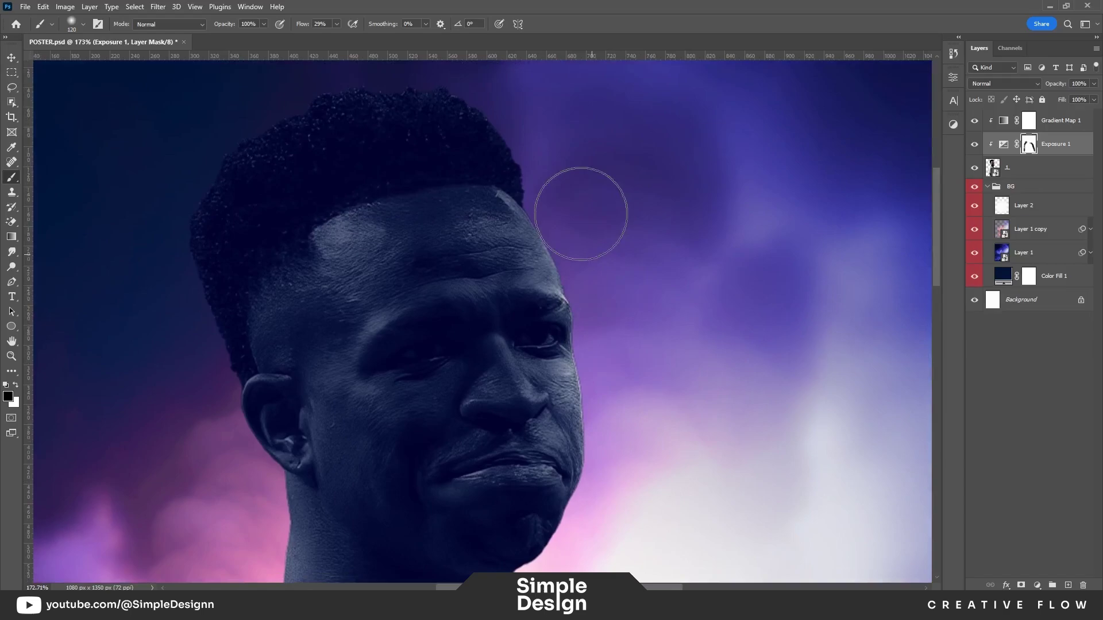
{"action": "scroll", "coordinate": [599, 165], "scroll_direction": "up", "scroll_amount": 2}
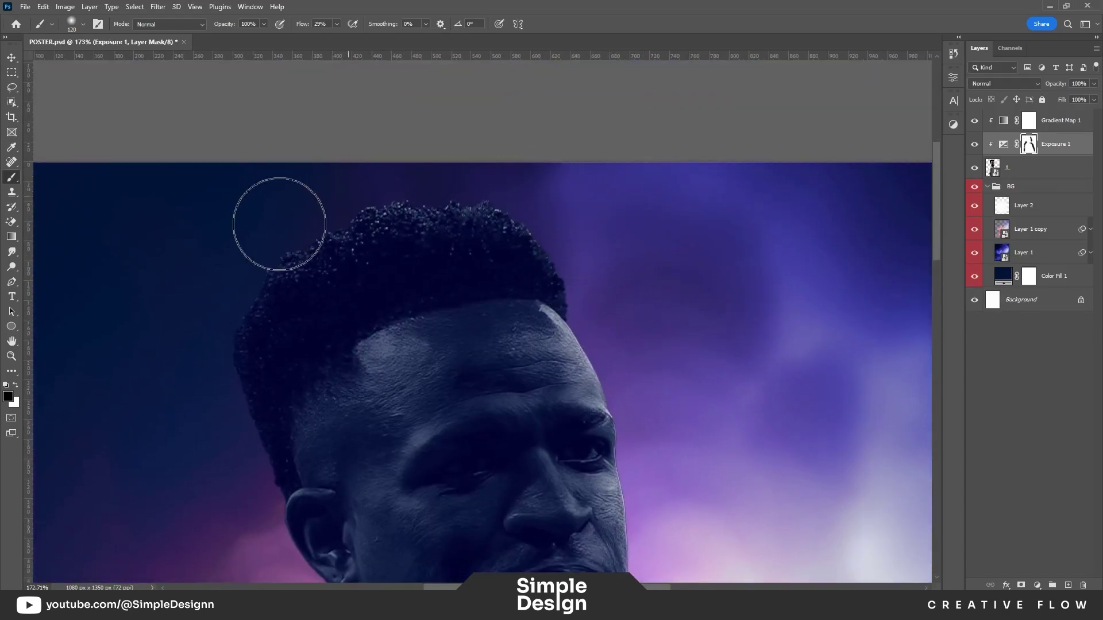
{"action": "scroll", "coordinate": [243, 398], "scroll_direction": "up", "scroll_amount": 2}
{"action": "key", "text": "bracketleft"}
{"action": "key", "text": "bracketleft"}
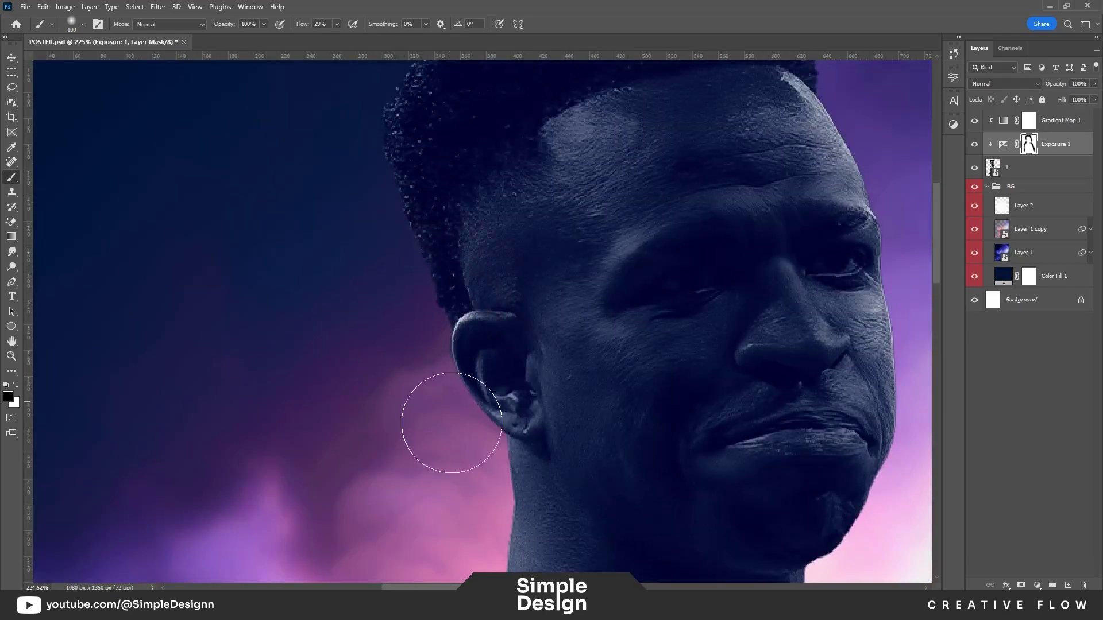
{"action": "left_click_drag", "start_coordinate": [468, 467], "coordinate": [455, 341]}
{"action": "scroll", "coordinate": [689, 394], "scroll_direction": "down", "scroll_amount": 2}
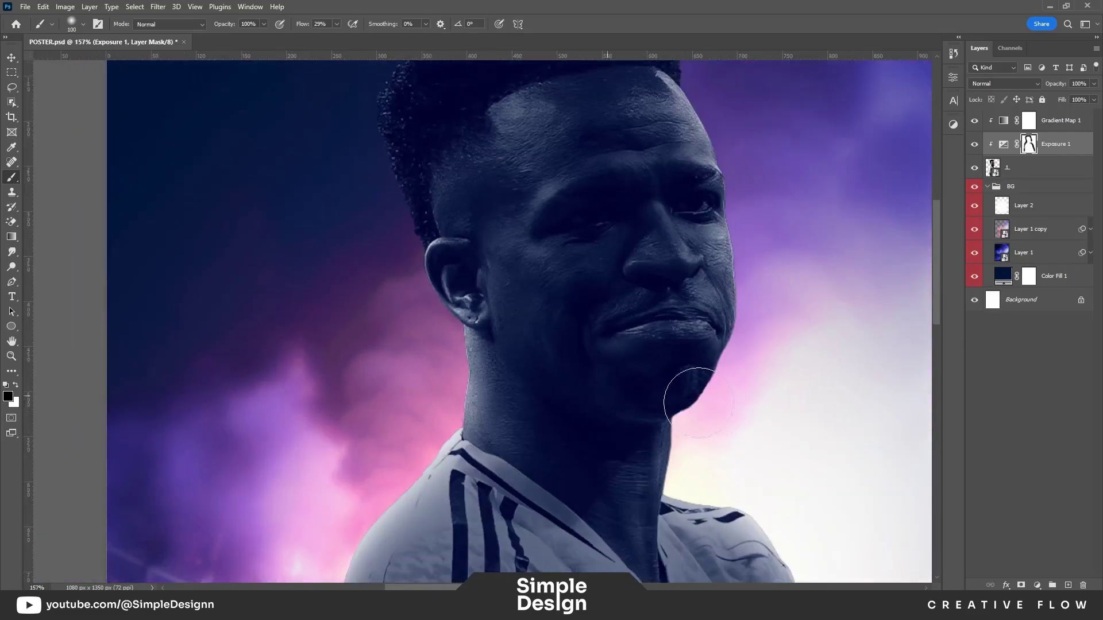
{"action": "scroll", "coordinate": [698, 334], "scroll_direction": "down", "scroll_amount": 2}
{"action": "scroll", "coordinate": [731, 344], "scroll_direction": "up", "scroll_amount": 3}
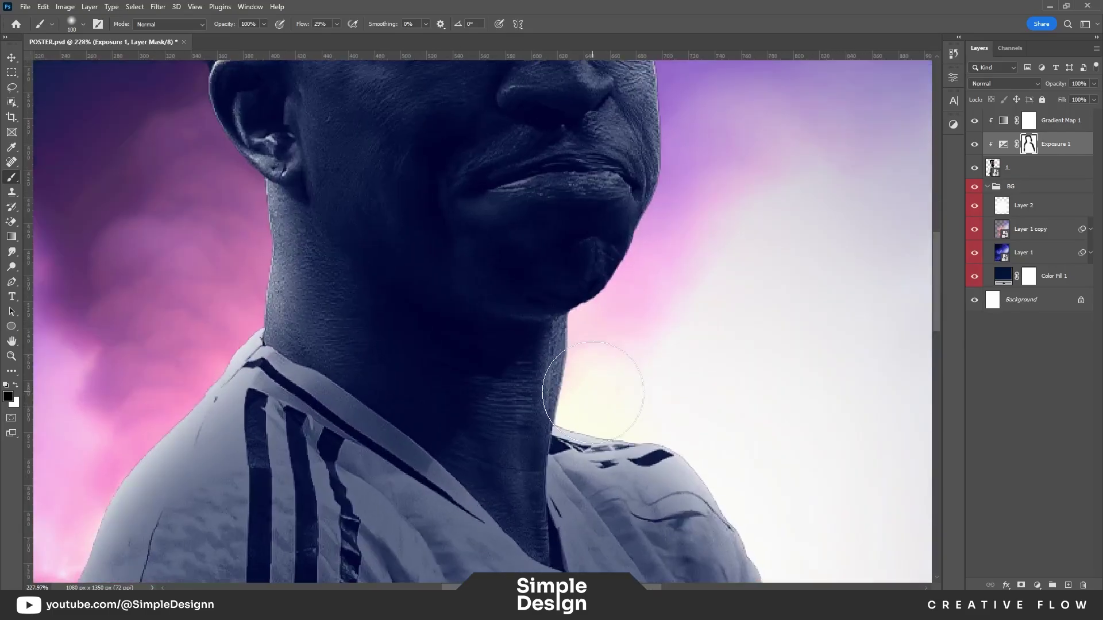
{"action": "scroll", "coordinate": [603, 382], "scroll_direction": "up", "scroll_amount": 2}
Step: Shrink the brush further and refine the mask along the chin and fine face edges
{"action": "key", "text": "bracketleft"}
{"action": "key", "text": "bracketleft"}
{"action": "key", "text": "bracketleft"}
{"action": "scroll", "coordinate": [661, 305], "scroll_direction": "up", "scroll_amount": 2}
{"action": "scroll", "coordinate": [721, 247], "scroll_direction": "down", "scroll_amount": 2}
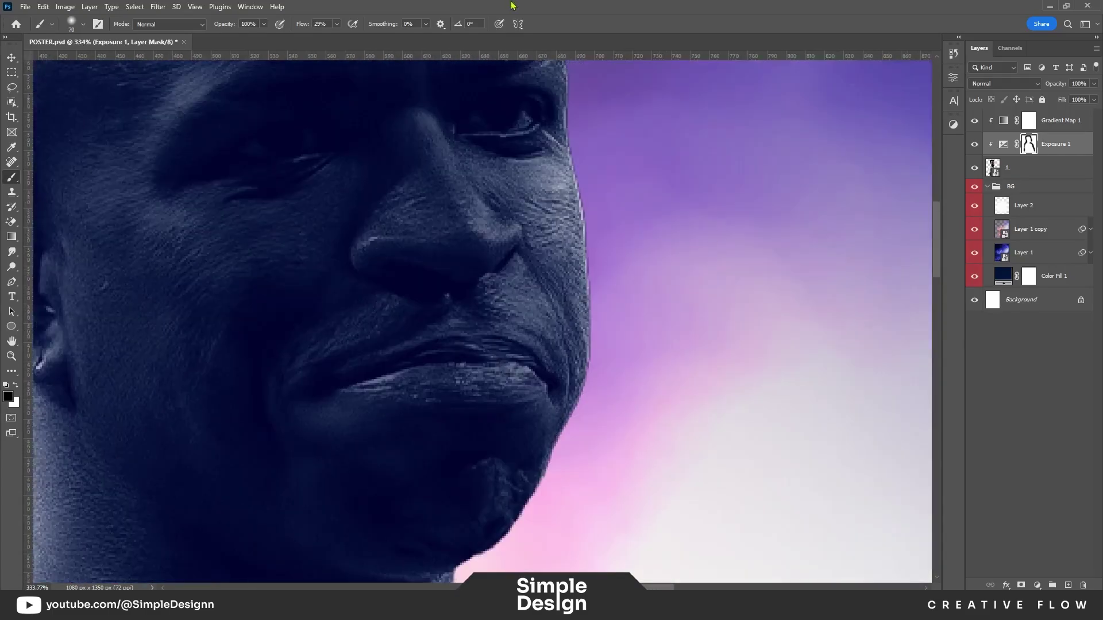
{"action": "scroll", "coordinate": [635, 288], "scroll_direction": "down", "scroll_amount": 1}
{"action": "key", "text": "bracketleft"}
{"action": "key", "text": "bracketleft"}
{"action": "key", "text": "bracketleft"}
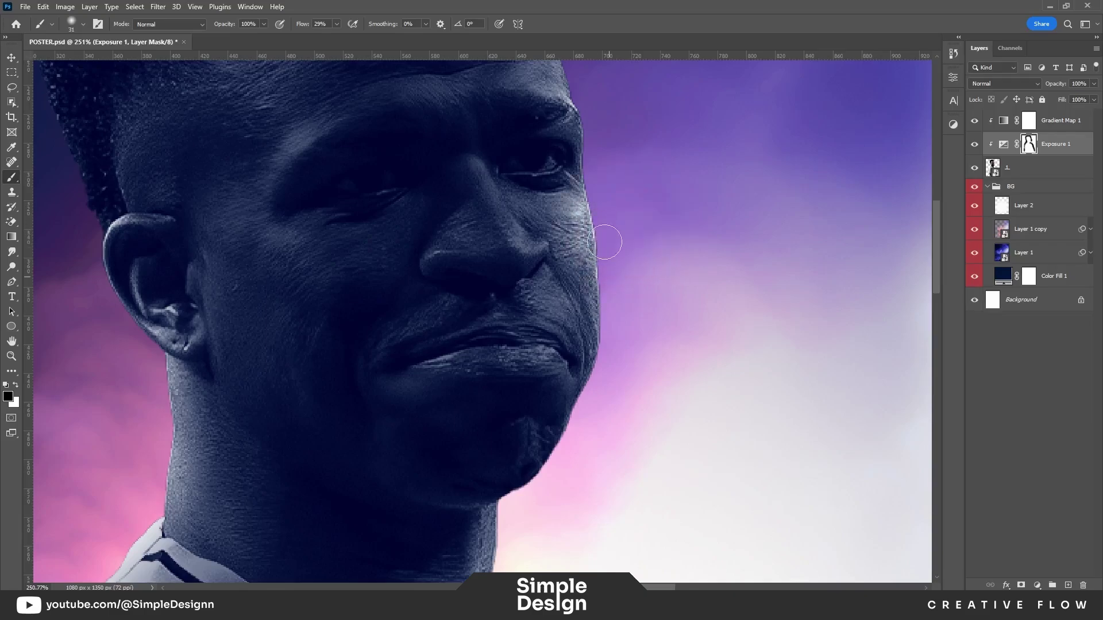
{"action": "scroll", "coordinate": [597, 410], "scroll_direction": "up", "scroll_amount": 3}
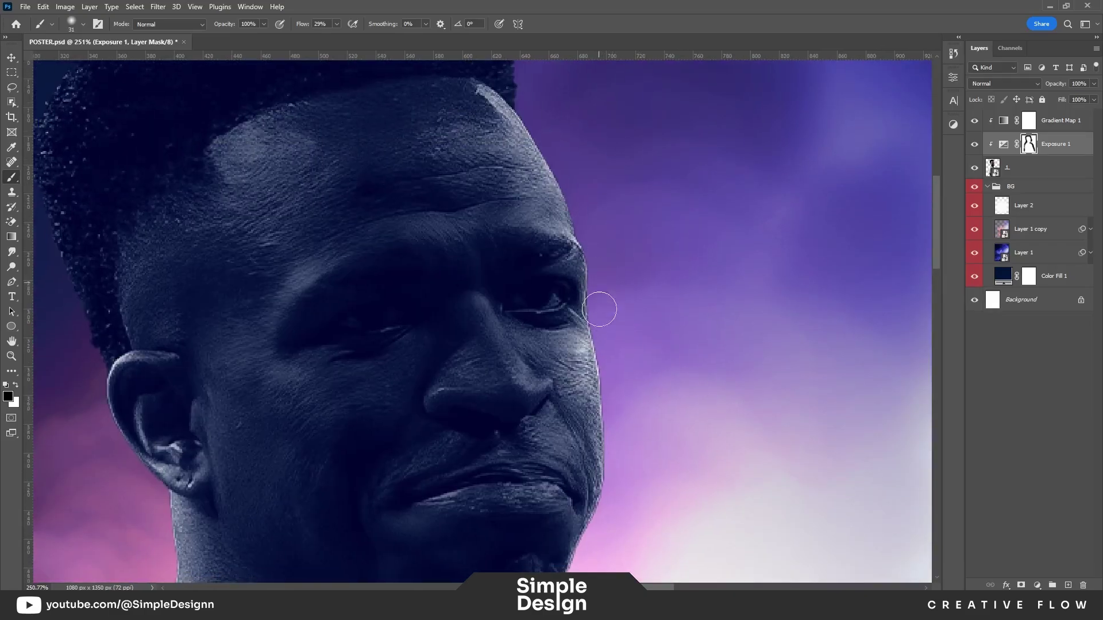
{"action": "scroll", "coordinate": [596, 321], "scroll_direction": "up", "scroll_amount": 2}
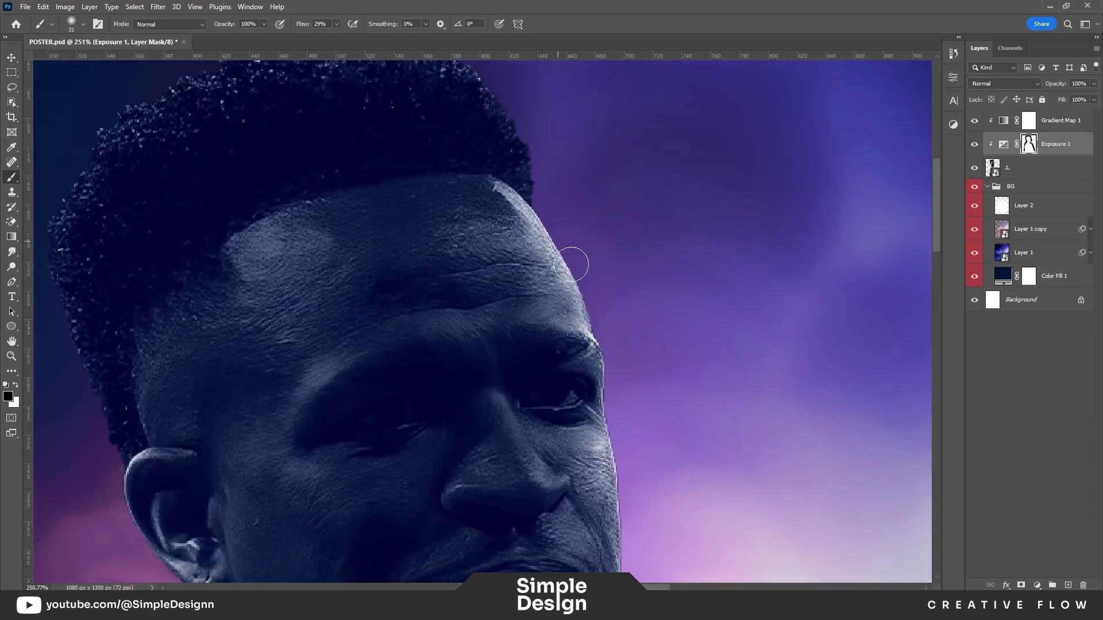
{"action": "scroll", "coordinate": [582, 219], "scroll_direction": "down", "scroll_amount": 2}
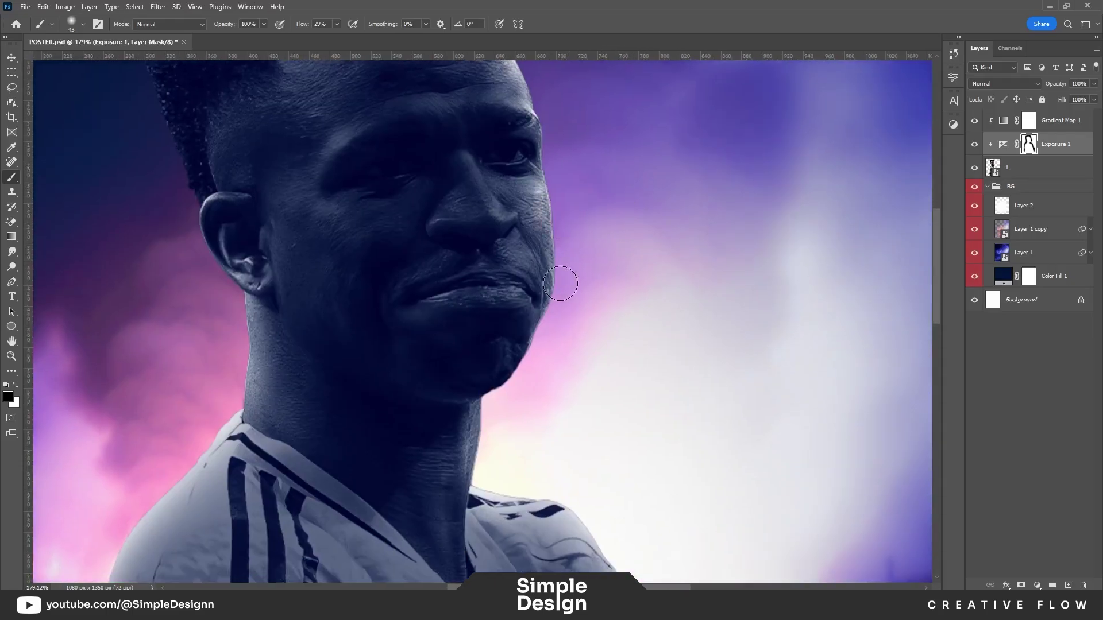
Step: Touch up the Exposure 1 mask along the shoulder and collar edge
{"action": "mouse_move", "coordinate": [485, 472]}
{"action": "left_mouse_down"}
{"action": "mouse_move", "coordinate": [540, 323]}
{"action": "mouse_move", "coordinate": [663, 383]}
{"action": "left_mouse_up"}
{"action": "scroll", "coordinate": [647, 337], "scroll_direction": "down", "scroll_amount": 2}
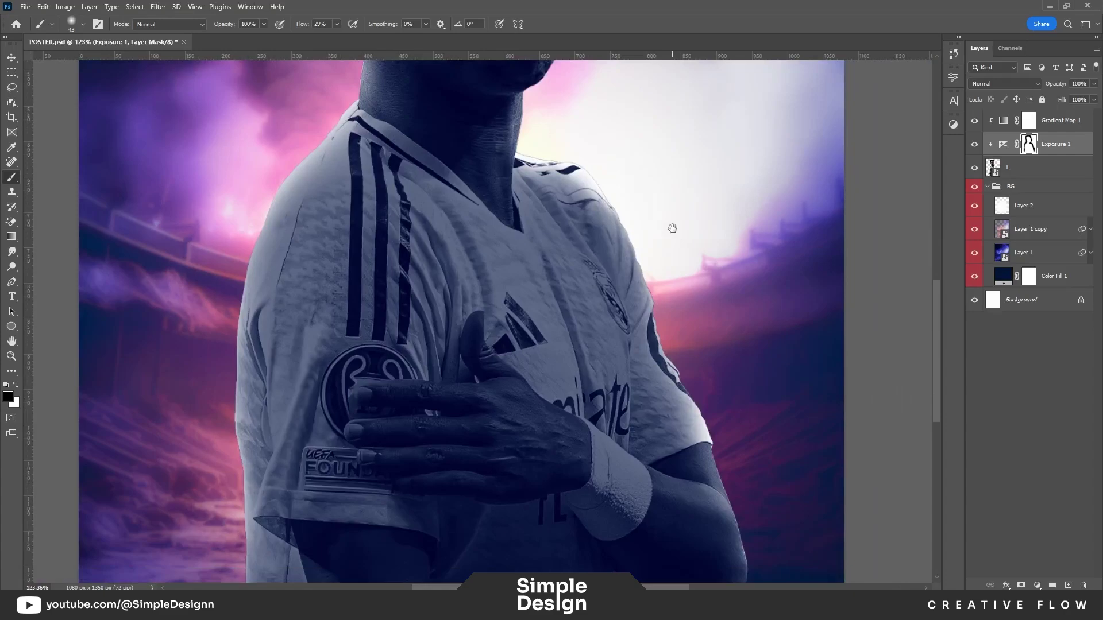
{"action": "scroll", "coordinate": [635, 212], "scroll_direction": "up", "scroll_amount": 3}
{"action": "scroll", "coordinate": [667, 282], "scroll_direction": "down", "scroll_amount": 3}
{"action": "scroll", "coordinate": [668, 283], "scroll_direction": "down", "scroll_amount": 1}
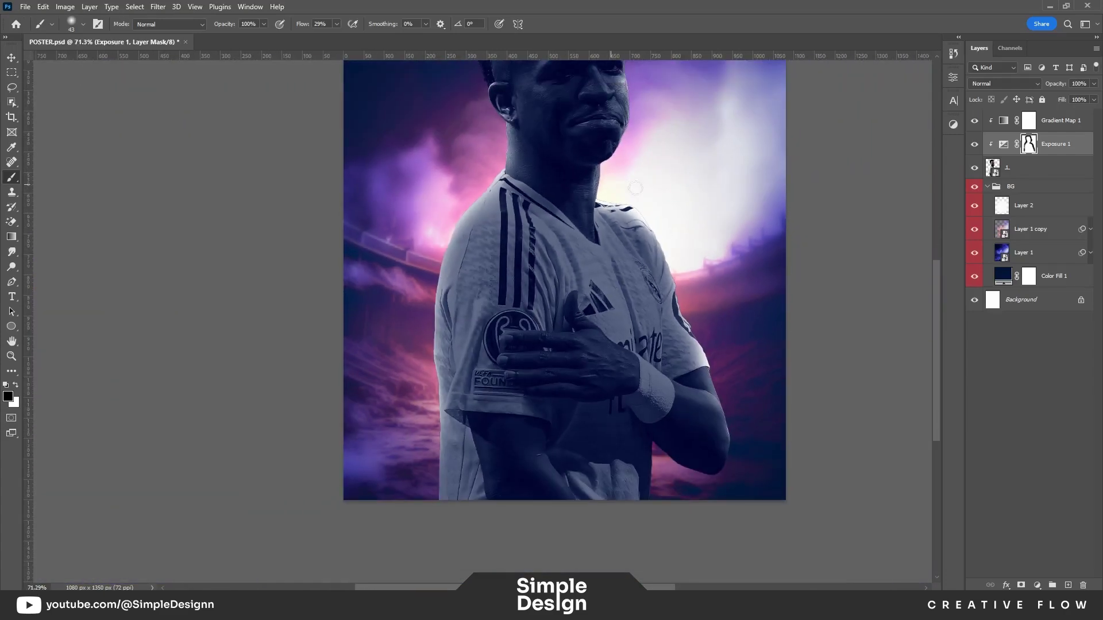
{"action": "scroll", "coordinate": [667, 283], "scroll_direction": "up", "scroll_amount": 2}
Step: Rasterize player layer 1 and contract its loaded selection
{"action": "left_click", "coordinate": [1029, 167]}
{"action": "right_click", "coordinate": [1030, 168]}
{"action": "left_click", "coordinate": [922, 308]}
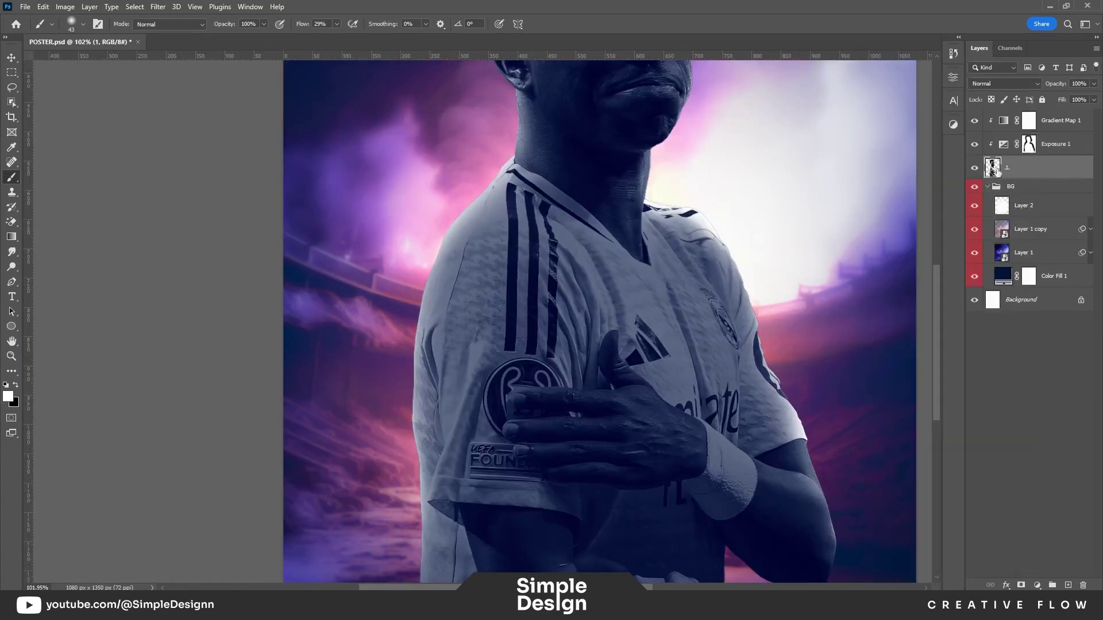
{"action": "scroll", "coordinate": [538, 186], "scroll_direction": "up", "scroll_amount": 1}
{"action": "left_click", "coordinate": [135, 7]}
{"action": "mouse_move", "coordinate": [145, 181]}
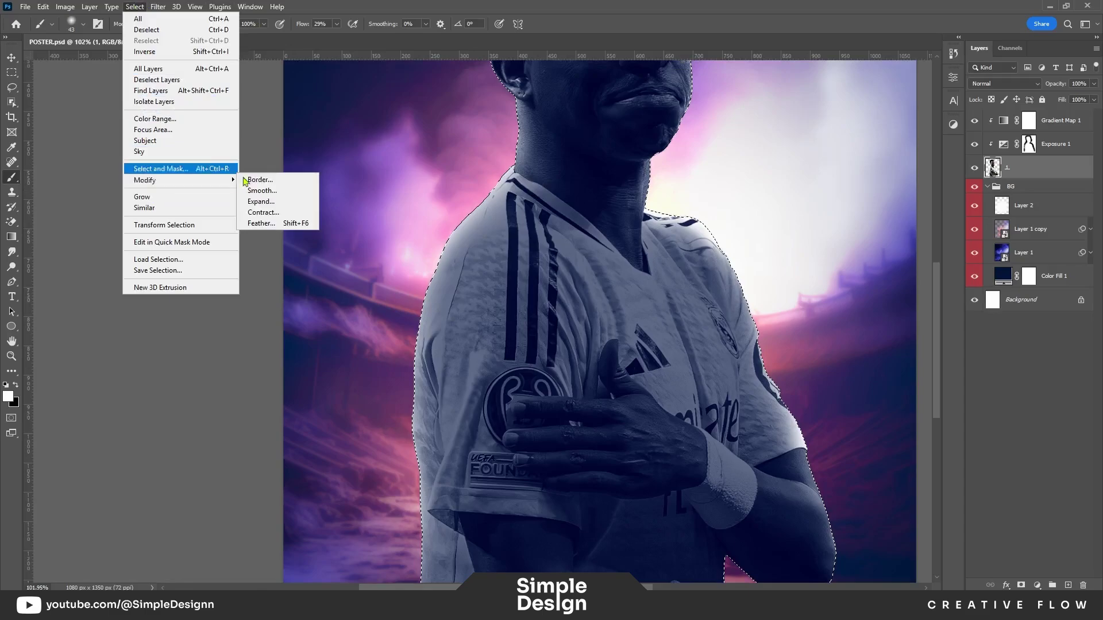
{"action": "left_click", "coordinate": [264, 211]}
{"action": "key", "text": "Return"}
Step: Mask layer 1 with the contracted selection and apply the mask permanently
{"action": "left_click", "coordinate": [1022, 582]}
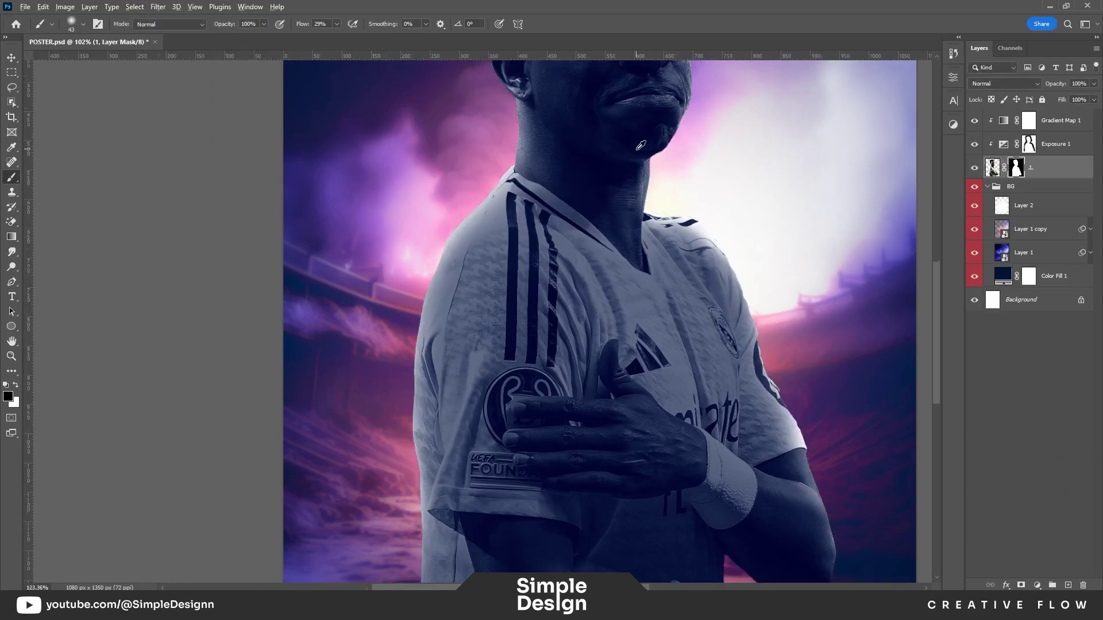
{"action": "scroll", "coordinate": [781, 278], "scroll_direction": "up", "scroll_amount": 5, "text": "alt"}
{"action": "right_click", "coordinate": [1047, 179]}
{"action": "left_click", "coordinate": [965, 199]}
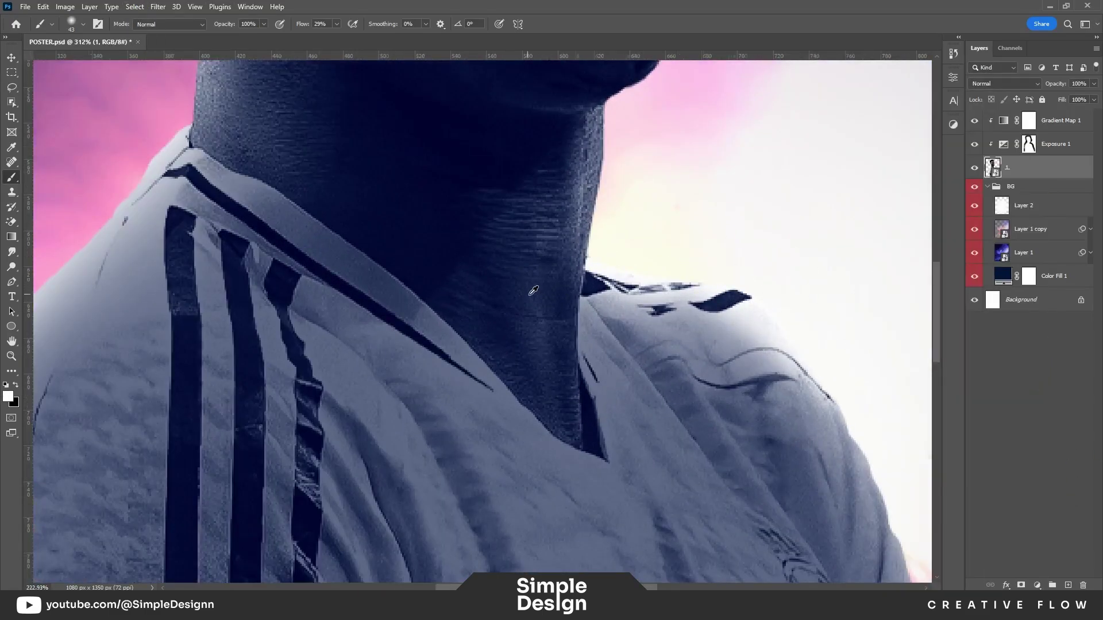
Step: Swap the painting colours and target the Exposure 1 mask again
{"action": "key", "text": "x"}
{"action": "scroll", "coordinate": [837, 331], "scroll_direction": "down", "scroll_amount": 3, "text": "alt"}
{"action": "scroll", "coordinate": [838, 330], "scroll_direction": "down", "scroll_amount": 3, "text": "alt"}
{"action": "scroll", "coordinate": [703, 350], "scroll_direction": "down", "scroll_amount": 2, "text": "alt"}
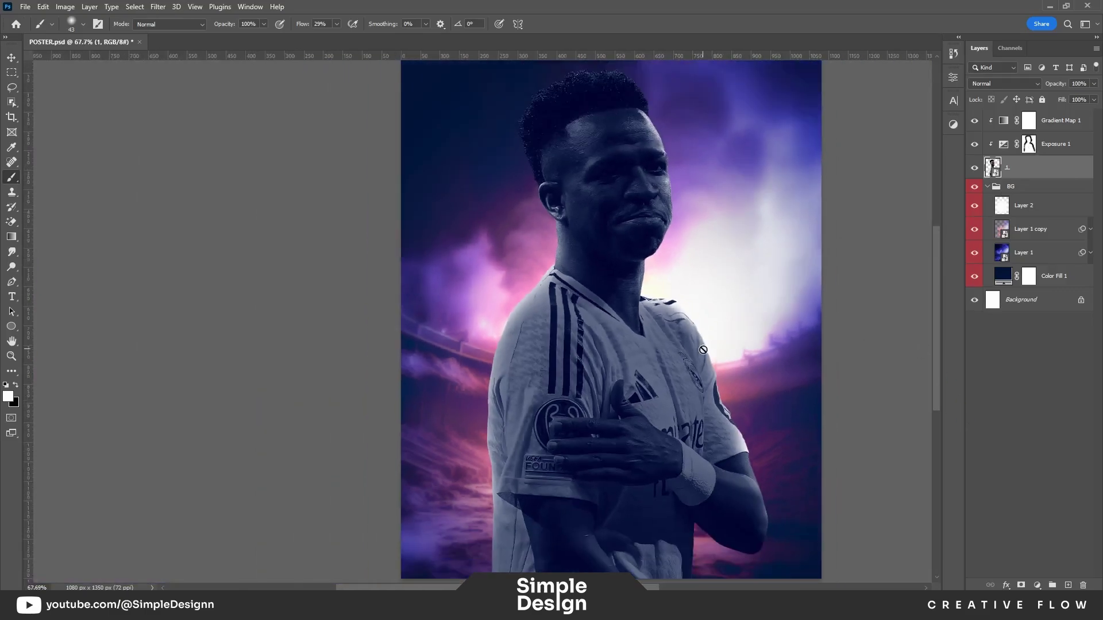
{"action": "left_click", "coordinate": [1028, 143]}
{"action": "scroll", "coordinate": [686, 349], "scroll_direction": "up", "scroll_amount": 4, "text": "alt"}
Step: Paint black with a larger soft brush over the shoulders and arm on the Exposure 1 mask
{"action": "key", "text": "x"}
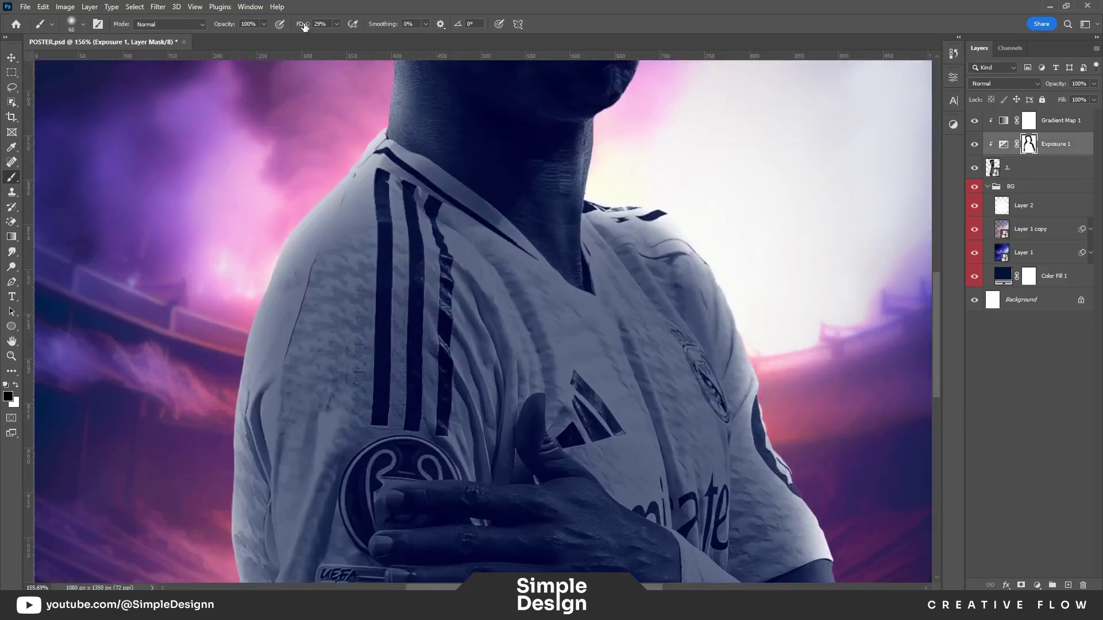
{"action": "key", "text": "bracketright"}
{"action": "key", "text": "bracketright"}
{"action": "key", "text": "bracketright"}
{"action": "scroll", "coordinate": [721, 251], "scroll_direction": "down", "scroll_amount": 3}
{"action": "scroll", "coordinate": [720, 252], "scroll_direction": "right", "scroll_amount": 2}
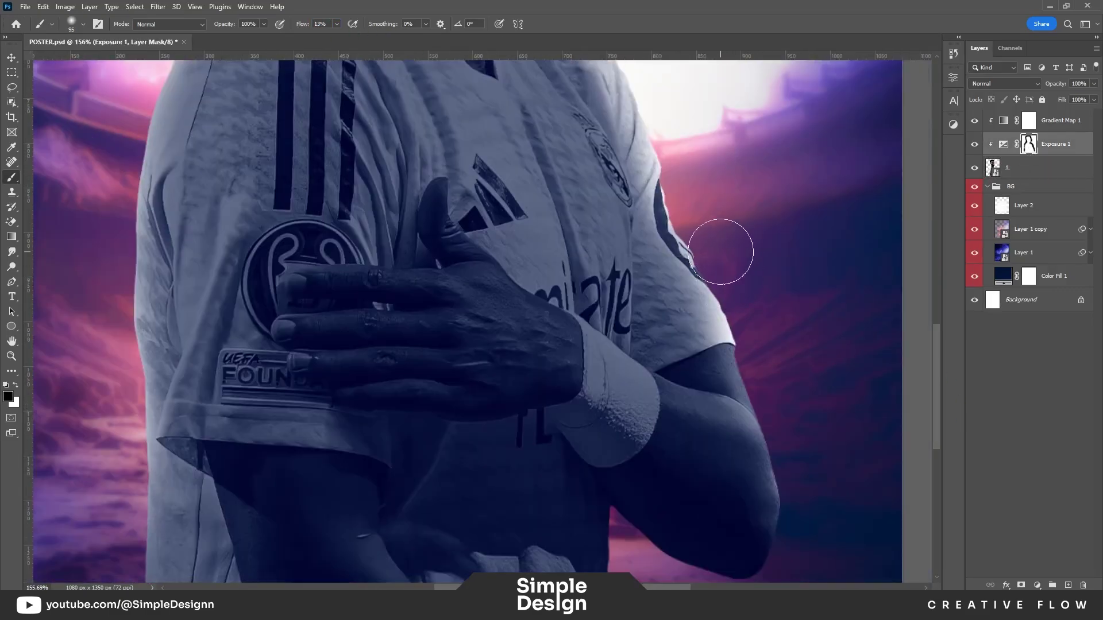
{"action": "scroll", "coordinate": [770, 456], "scroll_direction": "down", "scroll_amount": 1, "text": "alt"}
{"action": "scroll", "coordinate": [632, 414], "scroll_direction": "up", "scroll_amount": 2}
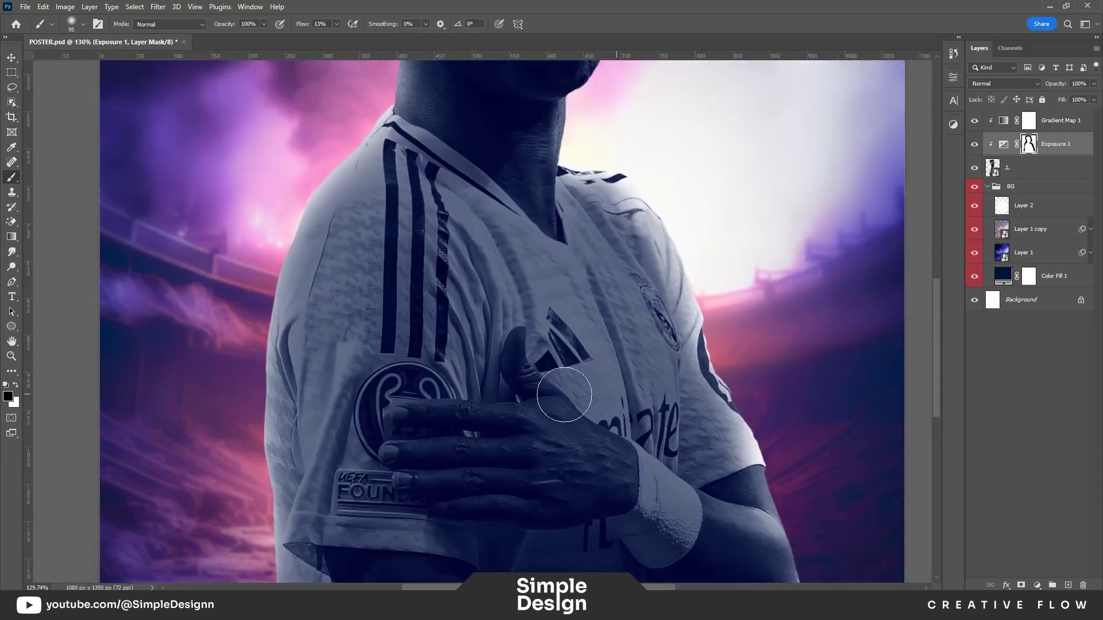
{"action": "scroll", "coordinate": [697, 239], "scroll_direction": "up", "scroll_amount": 3}
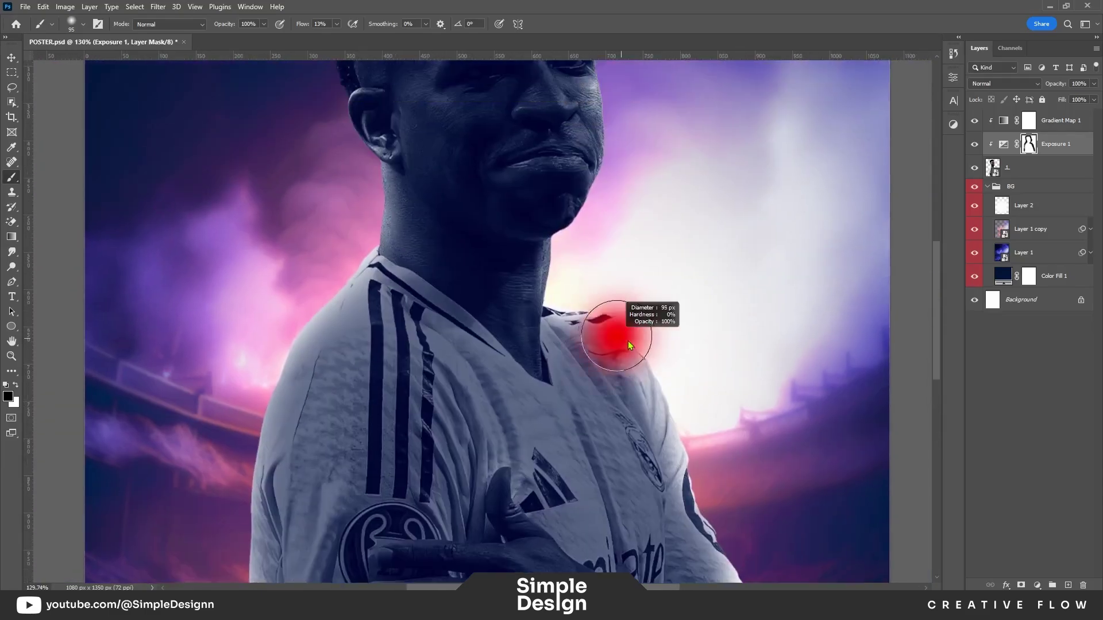
{"action": "scroll", "coordinate": [635, 378], "scroll_direction": "up", "scroll_amount": 3}
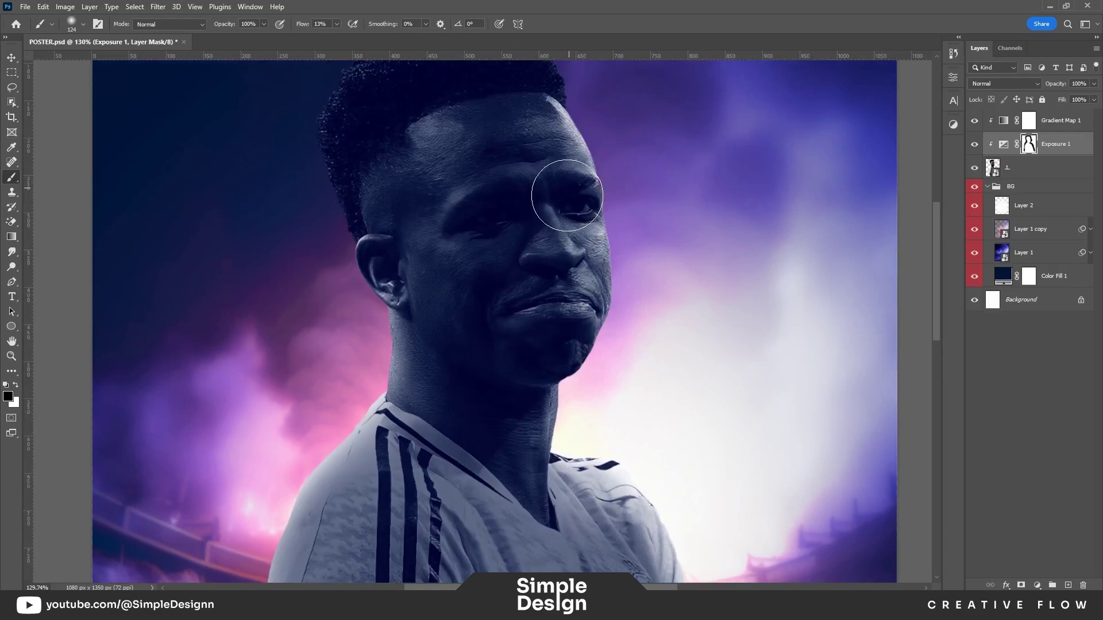
{"action": "scroll", "coordinate": [567, 196], "scroll_direction": "up", "scroll_amount": 2}
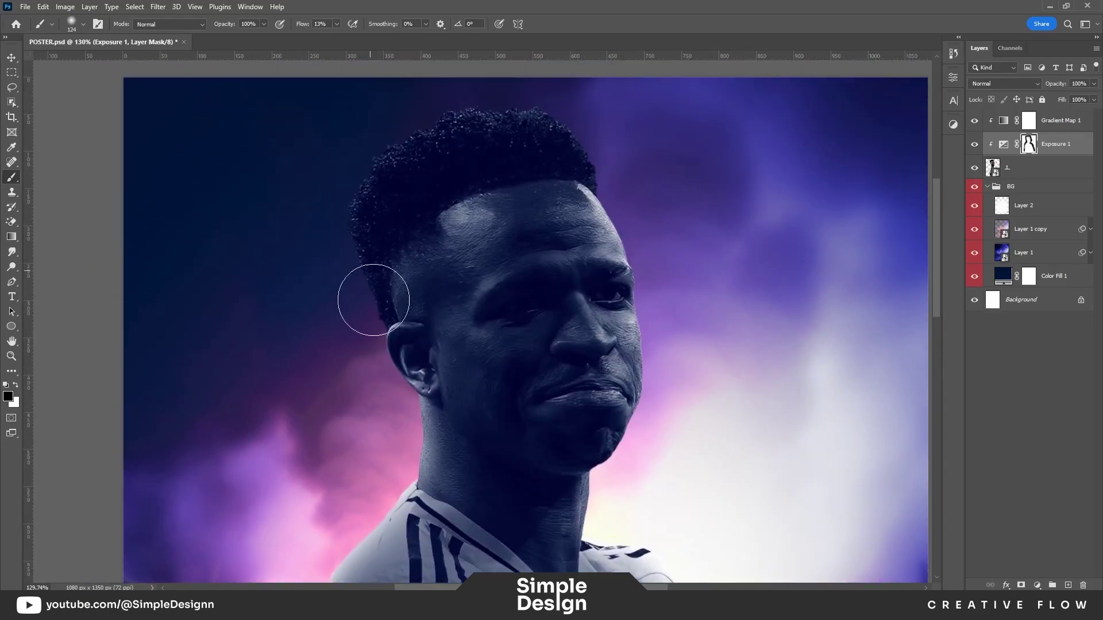
{"action": "scroll", "coordinate": [403, 299], "scroll_direction": "down", "scroll_amount": 5}
{"action": "scroll", "coordinate": [473, 279], "scroll_direction": "down", "scroll_amount": 5}
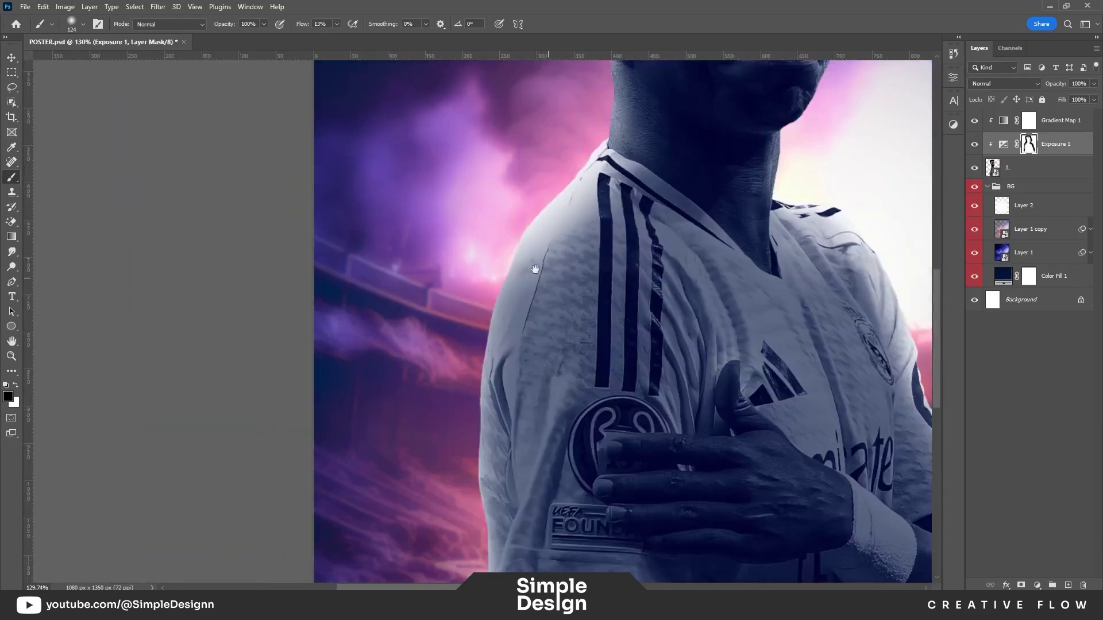
{"action": "scroll", "coordinate": [474, 279], "scroll_direction": "down", "scroll_amount": 3}
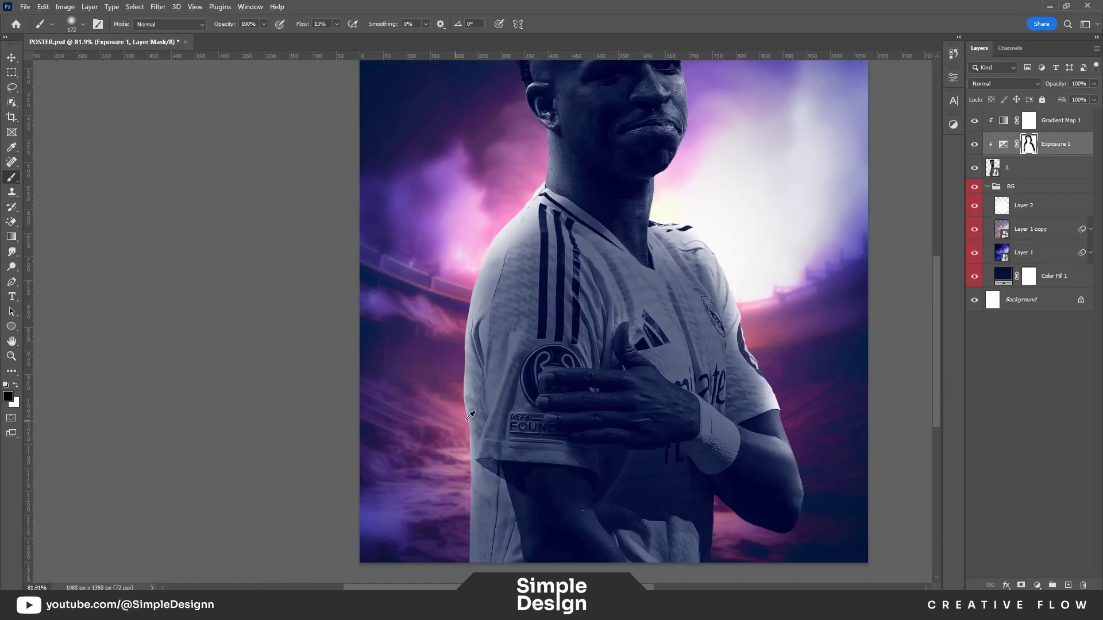
{"action": "scroll", "coordinate": [470, 414], "scroll_direction": "up", "scroll_amount": 2}
{"action": "scroll", "coordinate": [437, 259], "scroll_direction": "up", "scroll_amount": 4}
Step: Paint white to restore the mask over the shoulders, arm and face
{"action": "key", "text": "x"}
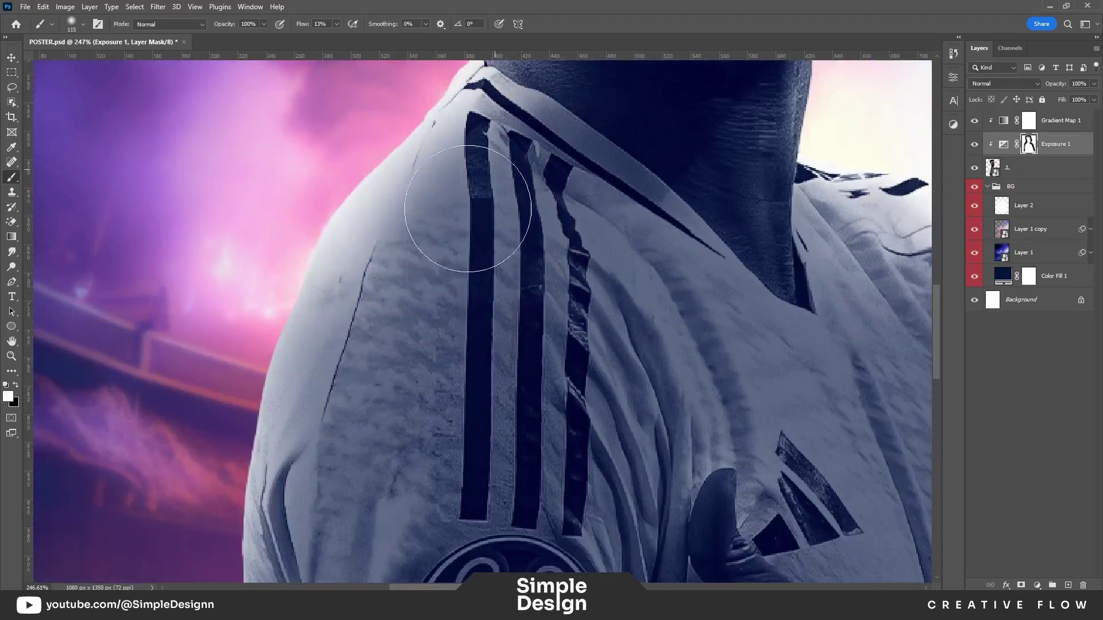
{"action": "scroll", "coordinate": [489, 274], "scroll_direction": "down", "scroll_amount": 2}
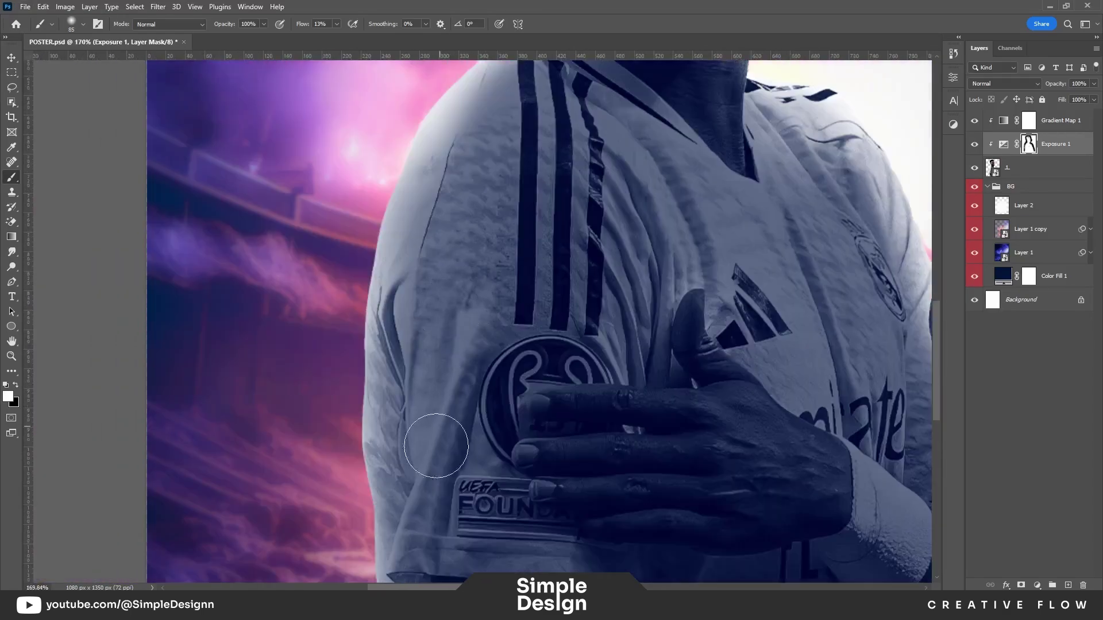
{"action": "scroll", "coordinate": [495, 215], "scroll_direction": "down", "scroll_amount": 2}
{"action": "scroll", "coordinate": [541, 137], "scroll_direction": "down", "scroll_amount": 2}
{"action": "scroll", "coordinate": [558, 144], "scroll_direction": "down", "scroll_amount": 1}
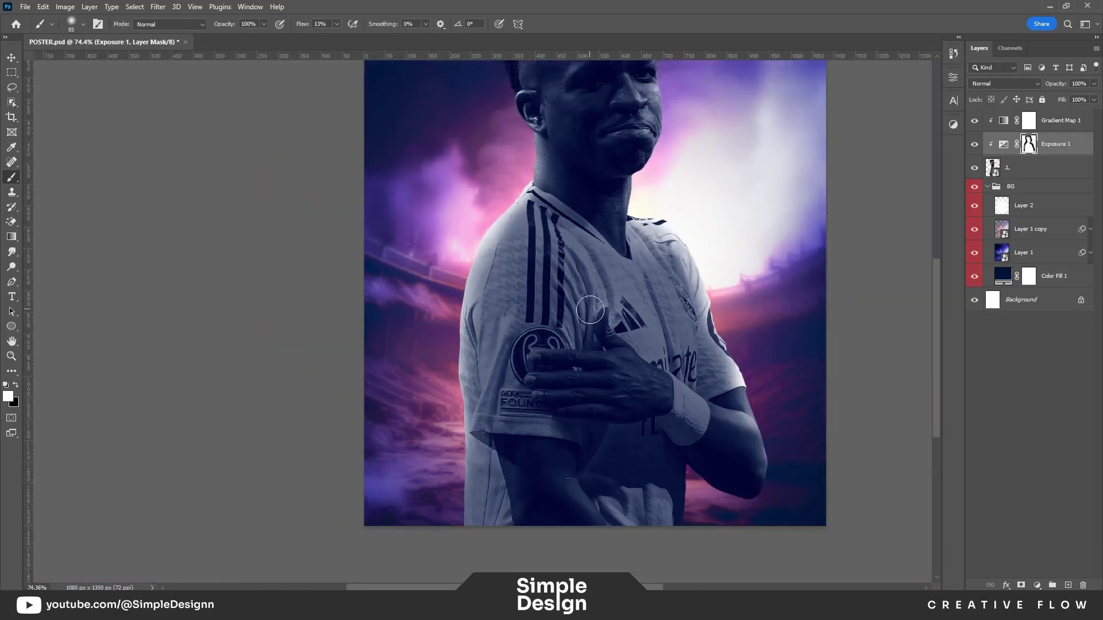
{"action": "scroll", "coordinate": [574, 140], "scroll_direction": "up", "scroll_amount": 2}
{"action": "scroll", "coordinate": [552, 292], "scroll_direction": "down", "scroll_amount": 2}
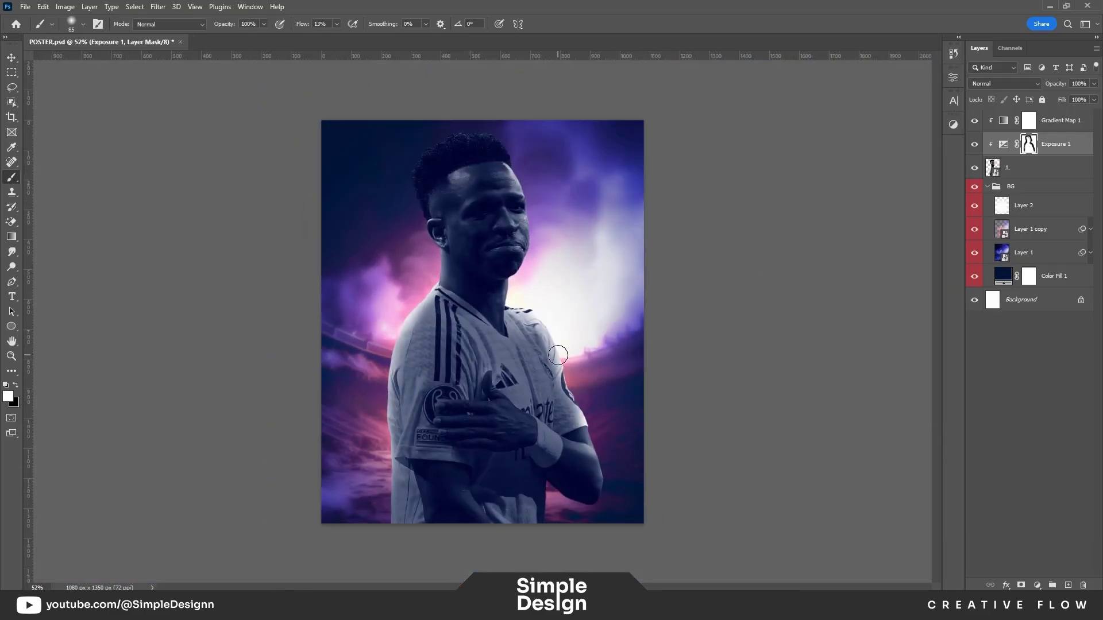
{"action": "scroll", "coordinate": [450, 187], "scroll_direction": "up", "scroll_amount": 3}
{"action": "left_click_drag", "start_coordinate": [526, 265], "coordinate": [598, 364]}
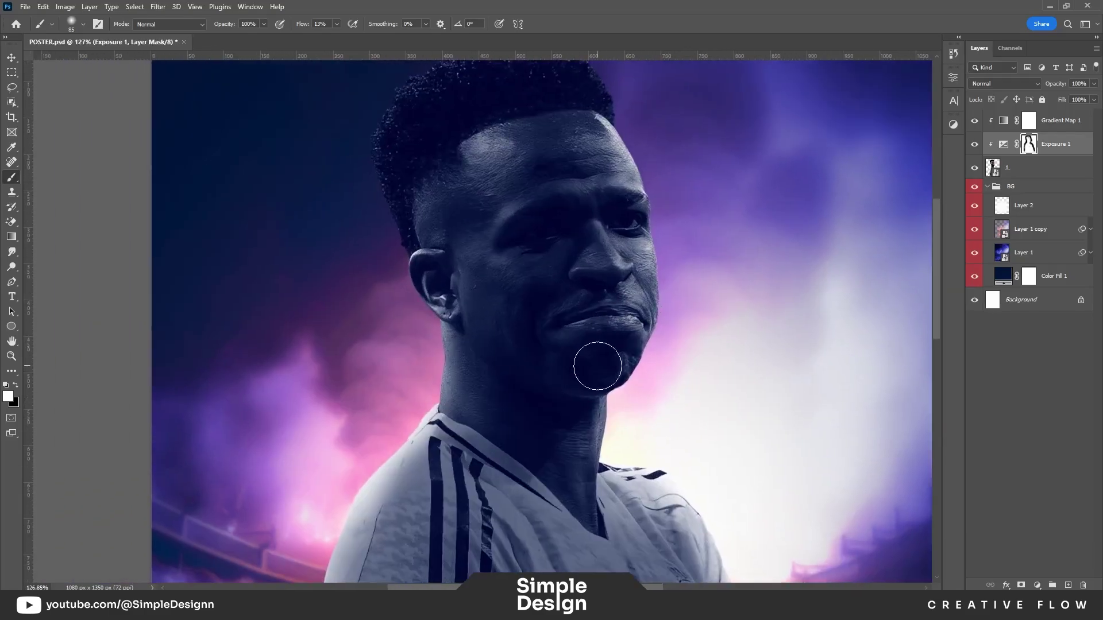
{"action": "scroll", "coordinate": [598, 365], "scroll_direction": "up", "scroll_amount": 1}
Step: Add a new Layer 3 above Gradient Map 1 and set it to Overlay blending
{"action": "left_click", "coordinate": [1071, 128]}
{"action": "left_click", "coordinate": [1068, 586]}
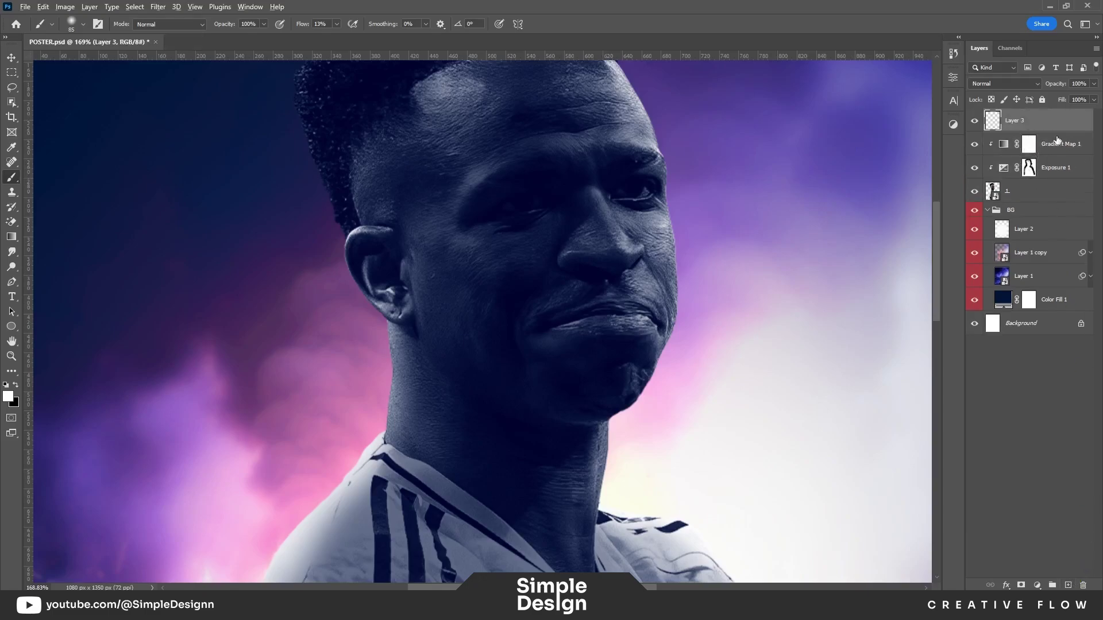
{"action": "left_click", "coordinate": [1016, 86]}
{"action": "left_click", "coordinate": [988, 225]}
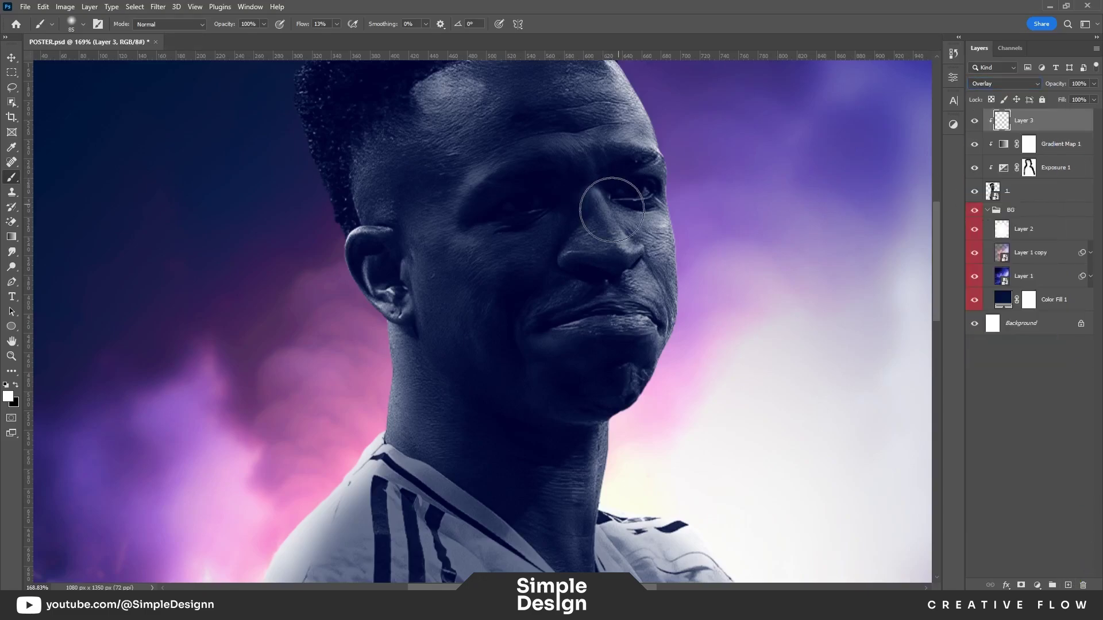
Step: Paint soft white light along the neck, jersey, crest and head edges on Layer 3
{"action": "scroll", "coordinate": [612, 210], "scroll_direction": "up", "scroll_amount": 1}
{"action": "scroll", "coordinate": [604, 281], "scroll_direction": "up", "scroll_amount": 2}
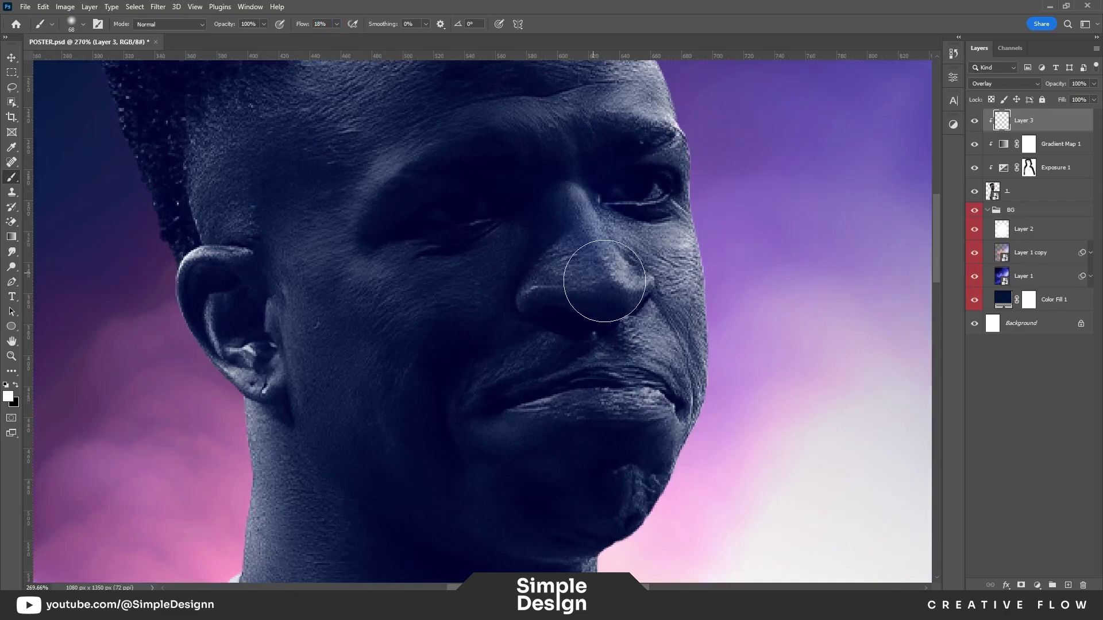
{"action": "scroll", "coordinate": [652, 277], "scroll_direction": "down", "scroll_amount": 1}
{"action": "scroll", "coordinate": [627, 160], "scroll_direction": "up", "scroll_amount": 2}
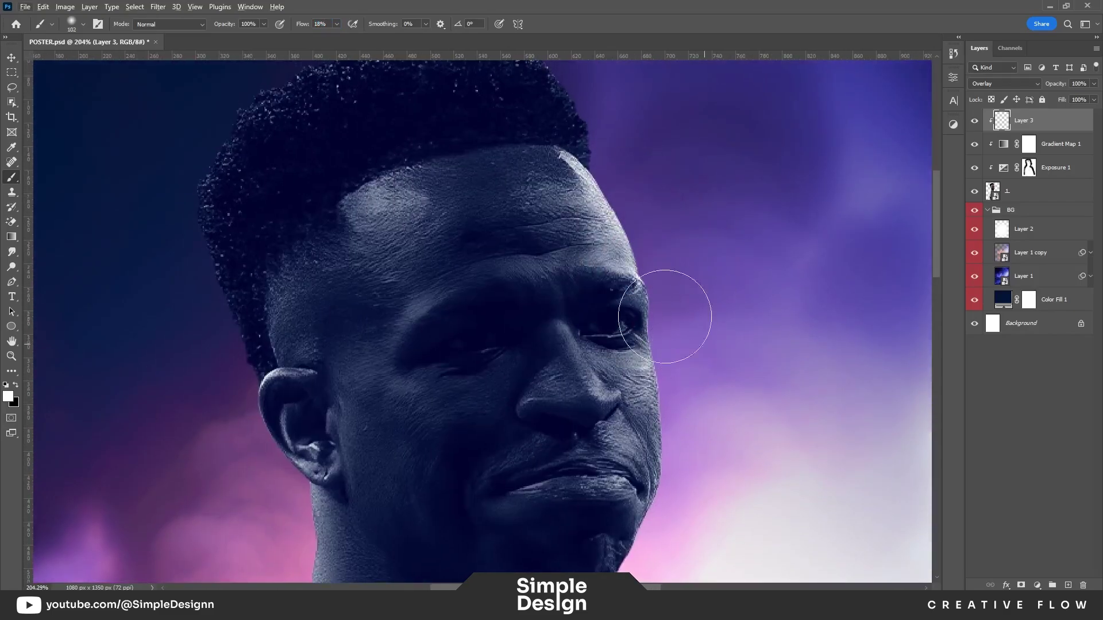
{"action": "scroll", "coordinate": [724, 278], "scroll_direction": "down", "scroll_amount": 3}
{"action": "left_click_drag", "start_coordinate": [695, 441], "coordinate": [660, 286]}
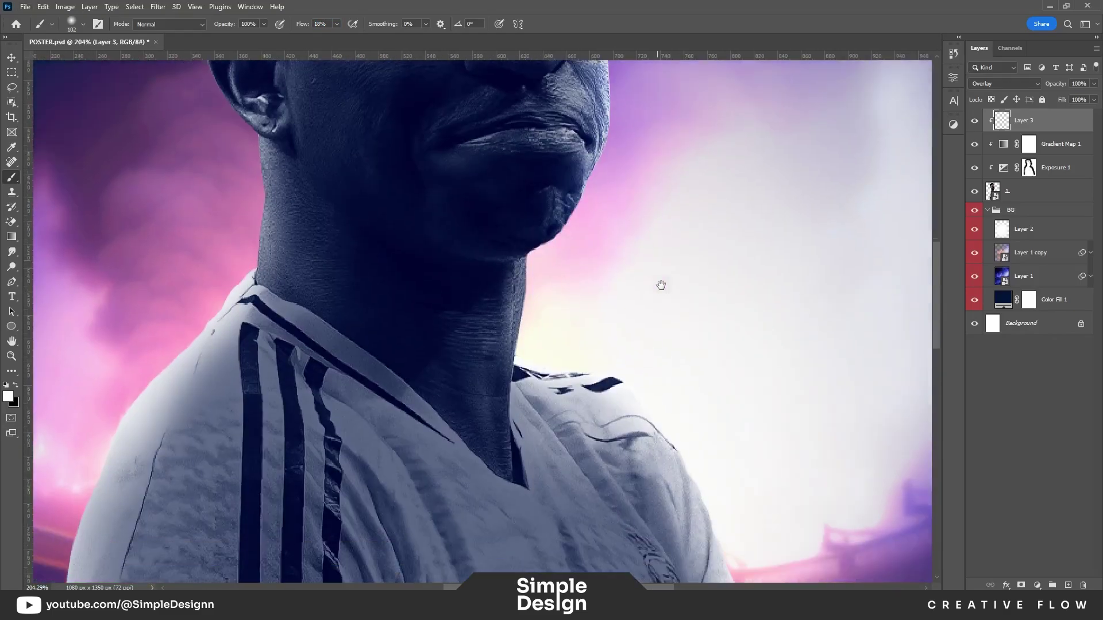
{"action": "left_click_drag", "start_coordinate": [683, 437], "coordinate": [707, 278]}
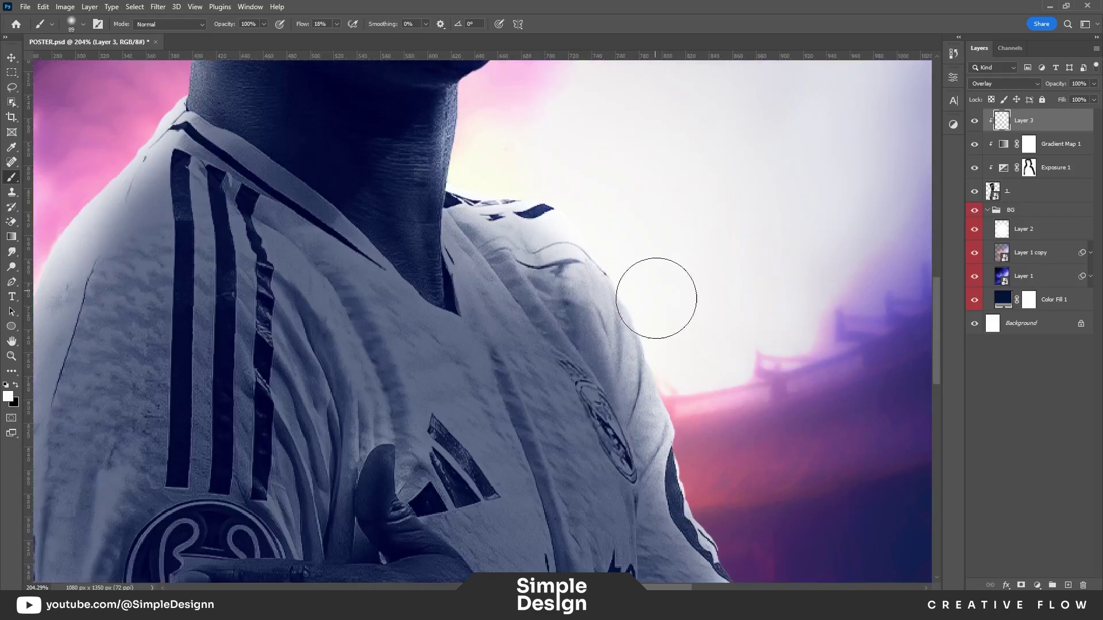
{"action": "left_click_drag", "start_coordinate": [710, 387], "coordinate": [707, 278]}
{"action": "scroll", "coordinate": [741, 402], "scroll_direction": "down", "scroll_amount": 1}
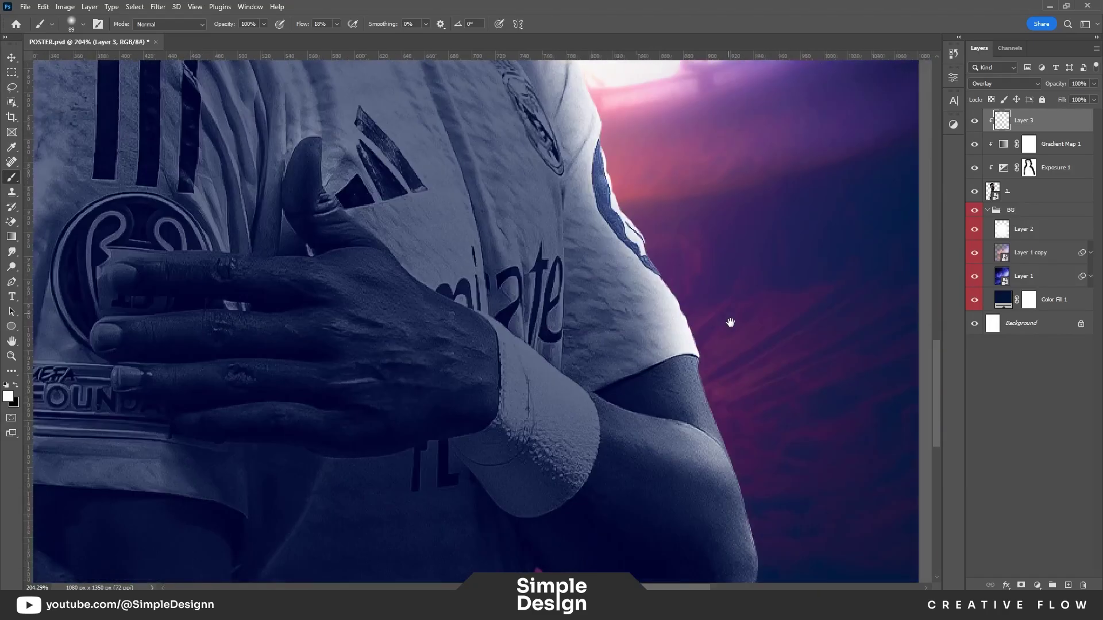
{"action": "scroll", "coordinate": [764, 362], "scroll_direction": "down", "scroll_amount": 1}
{"action": "left_click_drag", "start_coordinate": [575, 259], "coordinate": [782, 385]}
{"action": "scroll", "coordinate": [517, 115], "scroll_direction": "up", "scroll_amount": 2}
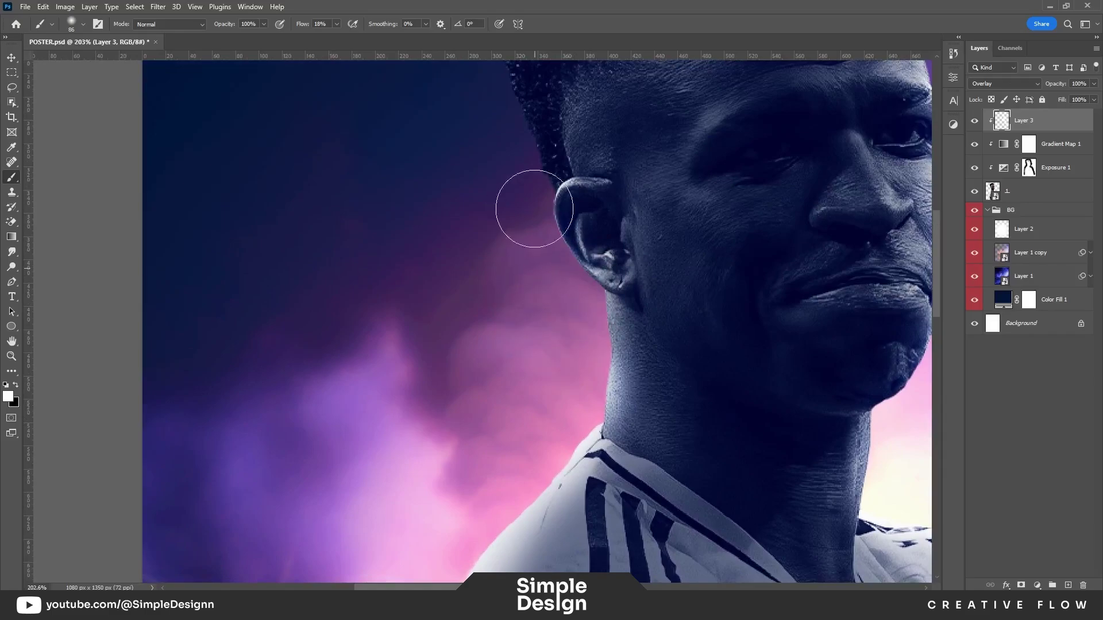
Step: Add soft light along the hair above the ear and the neck and jersey
{"action": "left_click_drag", "start_coordinate": [529, 189], "coordinate": [533, 328]}
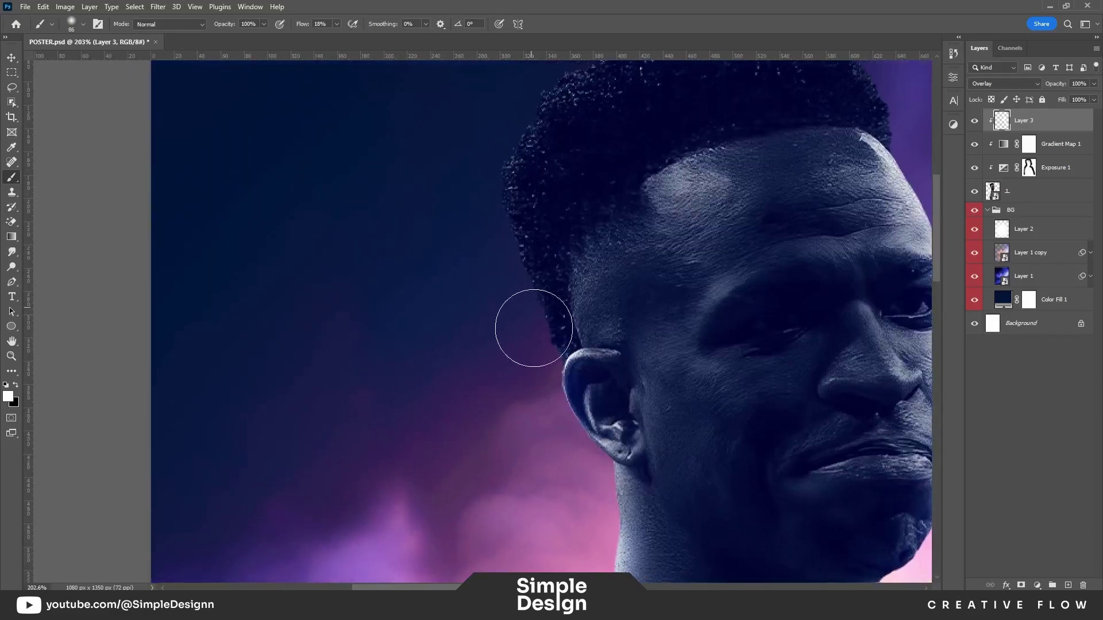
{"action": "scroll", "coordinate": [490, 163], "scroll_direction": "down", "scroll_amount": 3}
{"action": "scroll", "coordinate": [431, 325], "scroll_direction": "up", "scroll_amount": 2}
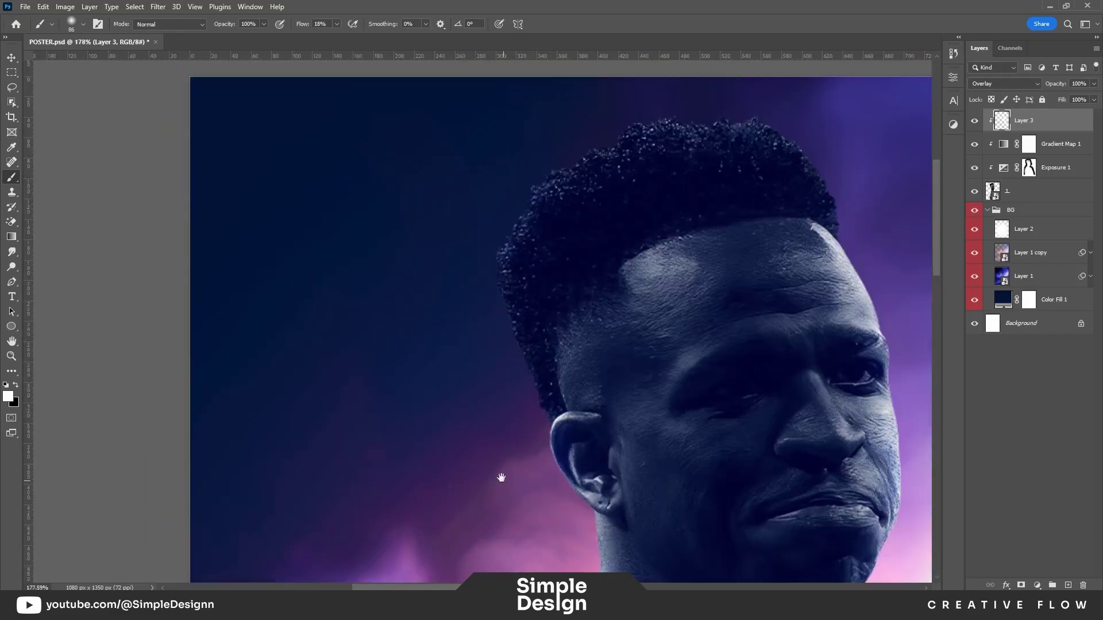
{"action": "left_click_drag", "start_coordinate": [501, 478], "coordinate": [506, 333]}
{"action": "left_click_drag", "start_coordinate": [680, 459], "coordinate": [679, 173]}
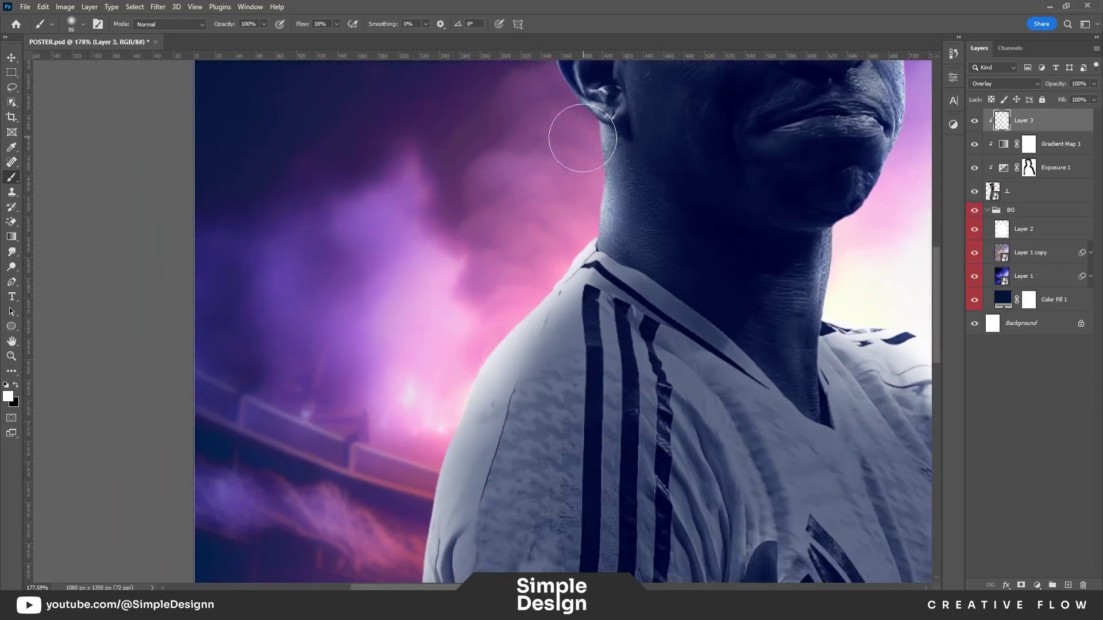
{"action": "left_click_drag", "start_coordinate": [404, 417], "coordinate": [546, 155]}
{"action": "left_click_drag", "start_coordinate": [477, 479], "coordinate": [485, 296]}
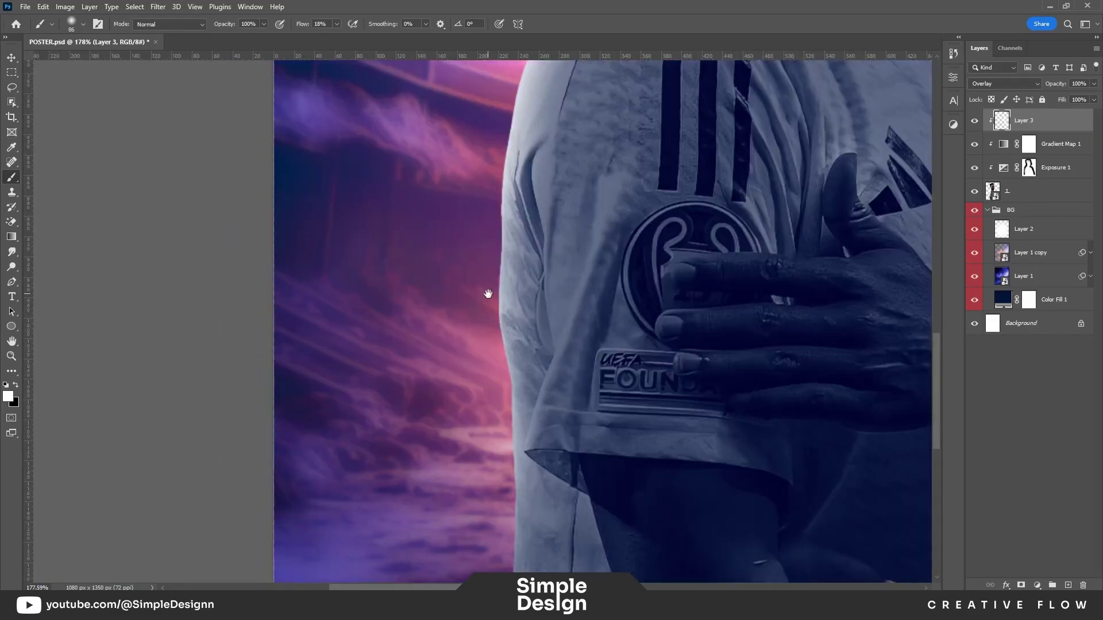
Step: Continue soft white overlay strokes around the chest badge, hand and ear
{"action": "scroll", "coordinate": [493, 499], "scroll_direction": "down", "scroll_amount": 5}
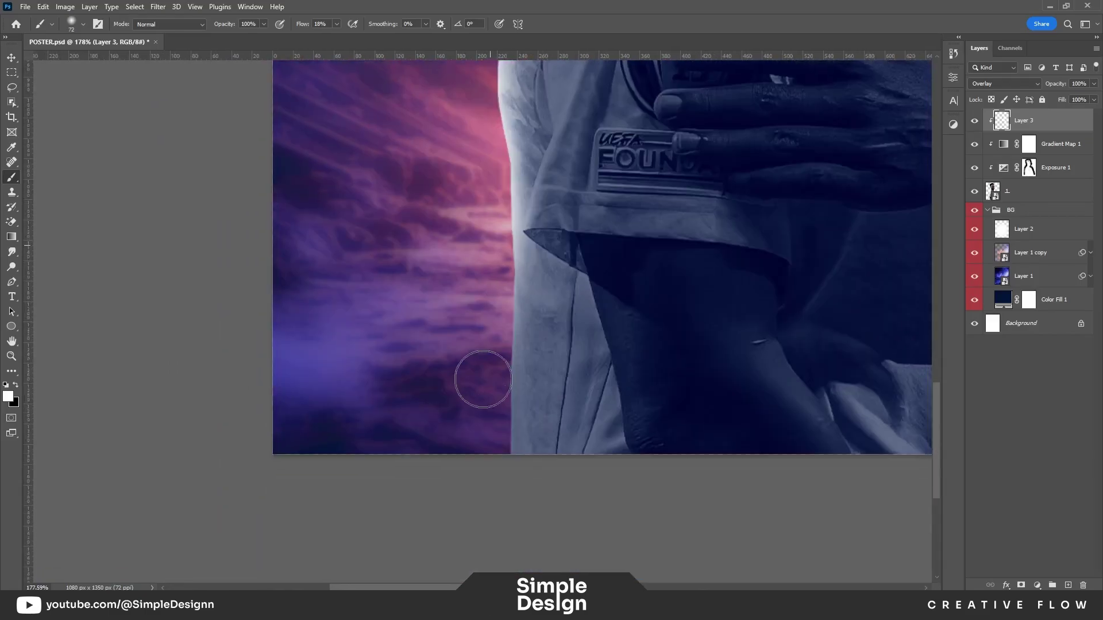
{"action": "scroll", "coordinate": [449, 418], "scroll_direction": "down", "scroll_amount": 7, "text": "alt"}
{"action": "scroll", "coordinate": [446, 428], "scroll_direction": "up", "scroll_amount": 1, "text": "alt"}
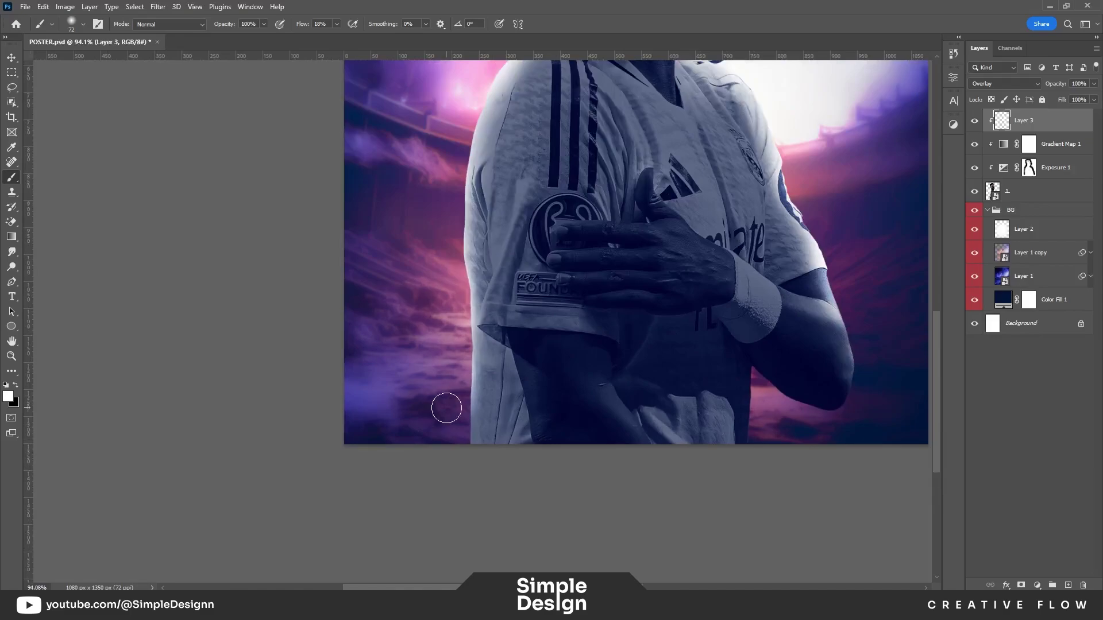
{"action": "scroll", "coordinate": [456, 499], "scroll_direction": "down", "scroll_amount": 5, "text": "alt"}
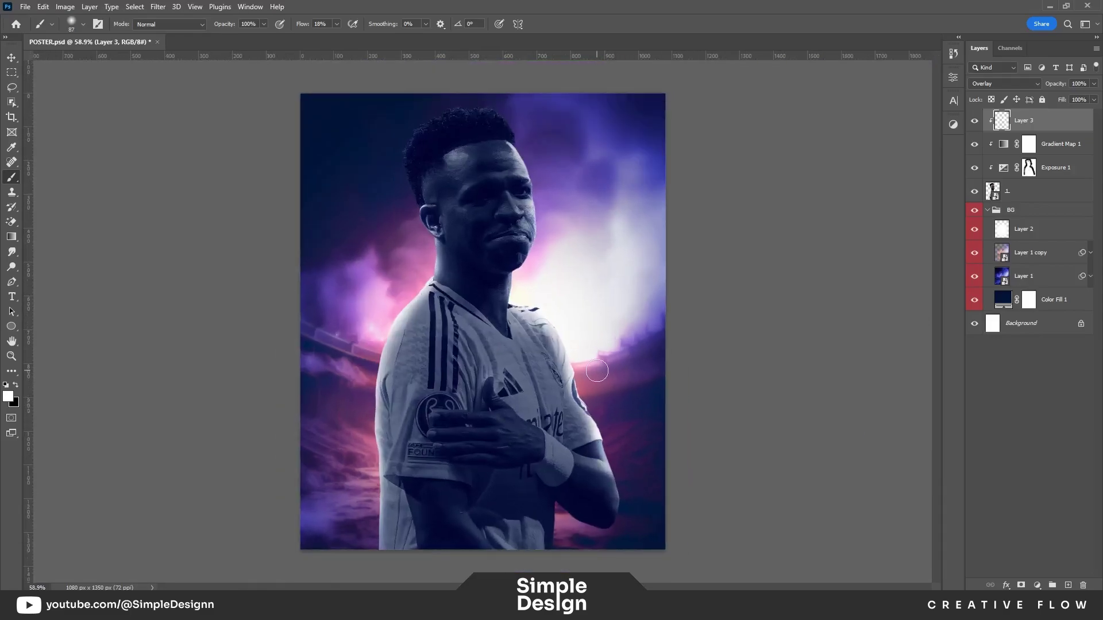
{"action": "scroll", "coordinate": [497, 205], "scroll_direction": "up", "scroll_amount": 5, "text": "alt"}
{"action": "scroll", "coordinate": [437, 287], "scroll_direction": "up", "scroll_amount": 6, "text": "alt"}
{"action": "scroll", "coordinate": [402, 356], "scroll_direction": "up", "scroll_amount": 7, "text": "alt"}
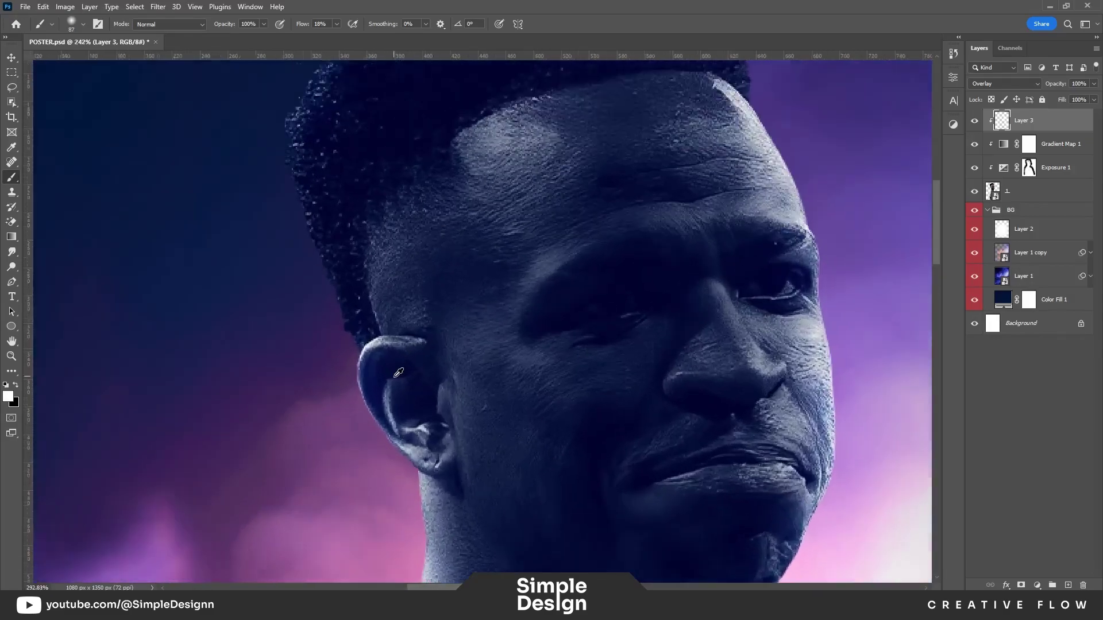
{"action": "scroll", "coordinate": [391, 378], "scroll_direction": "up", "scroll_amount": 3, "text": "alt"}
Step: Pick the Eraser, then switch to the Move tool and deselect the rim-light layer
{"action": "left_click", "coordinate": [12, 222]}
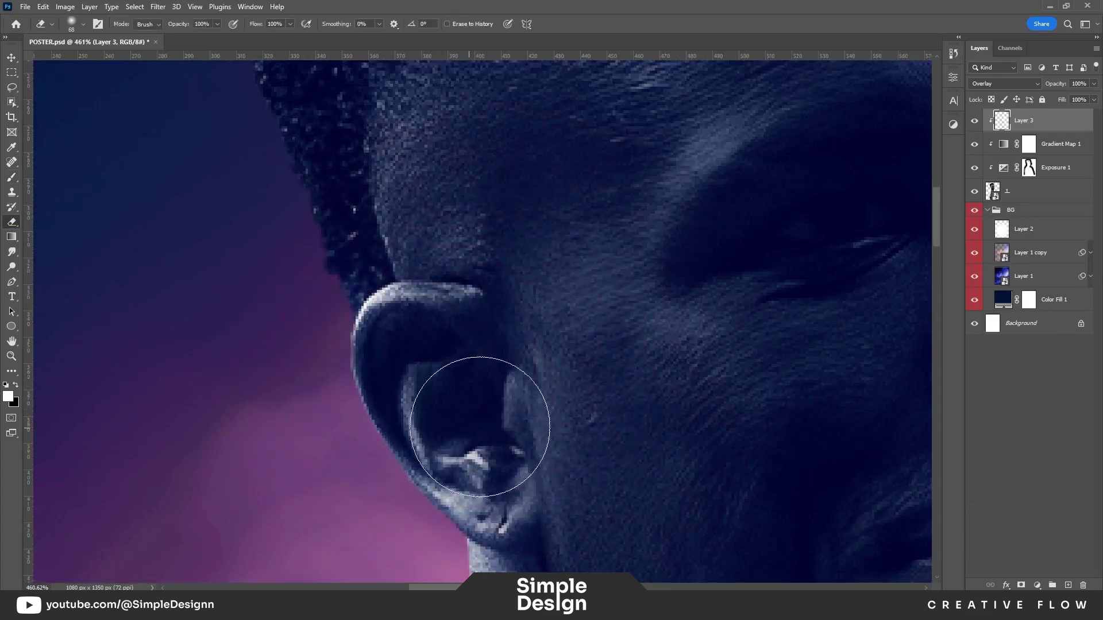
{"action": "scroll", "coordinate": [443, 320], "scroll_direction": "down", "scroll_amount": 4, "text": "alt"}
{"action": "scroll", "coordinate": [472, 345], "scroll_direction": "down", "scroll_amount": 3, "text": "alt"}
{"action": "scroll", "coordinate": [601, 340], "scroll_direction": "down", "scroll_amount": 3, "text": "alt"}
{"action": "key", "text": "v"}
{"action": "scroll", "coordinate": [600, 341], "scroll_direction": "down", "scroll_amount": 5, "text": "alt"}
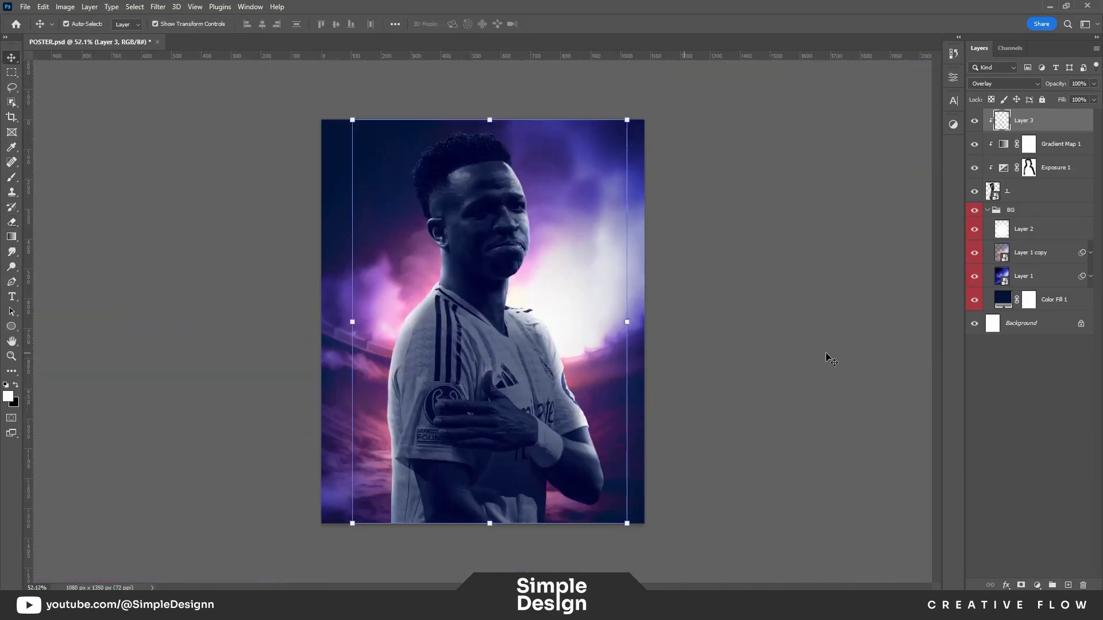
{"action": "left_click", "coordinate": [827, 357]}
{"action": "scroll", "coordinate": [463, 217], "scroll_direction": "up", "scroll_amount": 3, "text": "alt"}
{"action": "scroll", "coordinate": [491, 303], "scroll_direction": "up", "scroll_amount": 3, "text": "alt"}
{"action": "scroll", "coordinate": [568, 297], "scroll_direction": "down", "scroll_amount": 1, "text": "alt"}
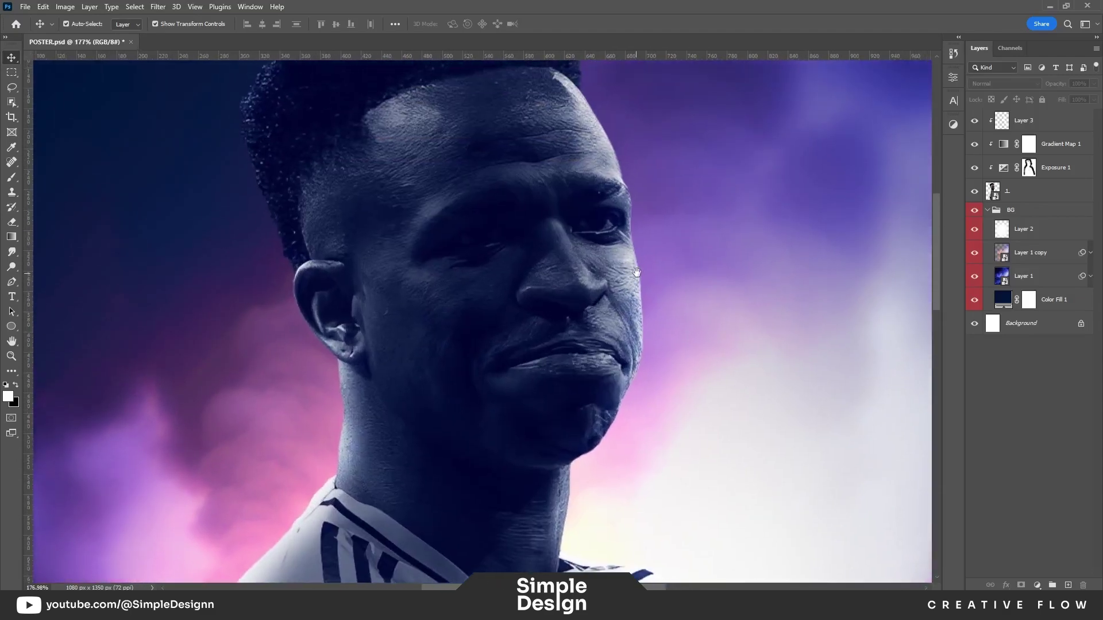
{"action": "scroll", "coordinate": [568, 298], "scroll_direction": "down", "scroll_amount": 2, "text": "alt"}
{"action": "scroll", "coordinate": [569, 298], "scroll_direction": "up", "scroll_amount": 2, "text": "alt"}
Step: Reselect Layer 3 and erase the excess light along the cheek edge
{"action": "left_click", "coordinate": [974, 120]}
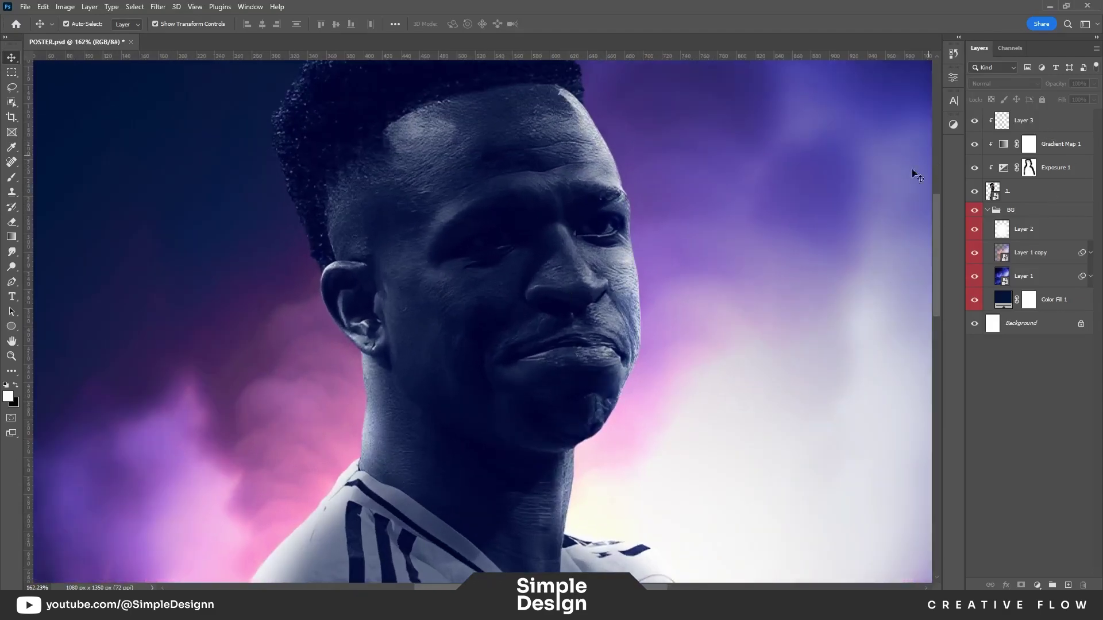
{"action": "scroll", "coordinate": [653, 291], "scroll_direction": "up", "scroll_amount": 3, "text": "alt"}
{"action": "left_click", "coordinate": [1022, 122]}
{"action": "key", "text": "e"}
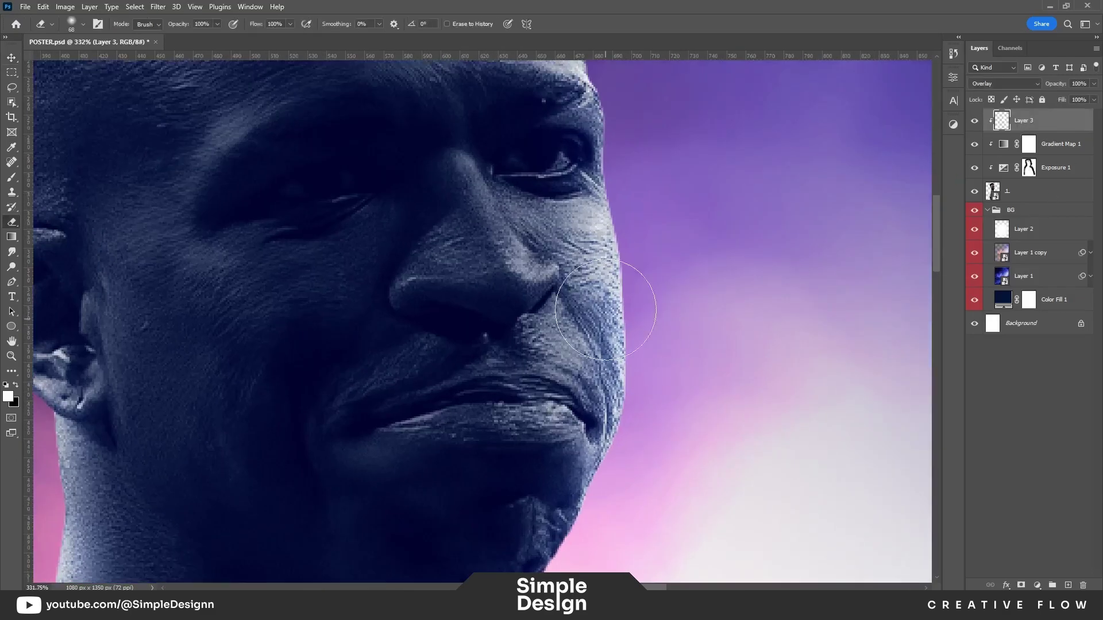
{"action": "left_click_drag", "start_coordinate": [614, 299], "coordinate": [628, 383]}
{"action": "scroll", "coordinate": [636, 367], "scroll_direction": "down", "scroll_amount": 2, "text": "alt"}
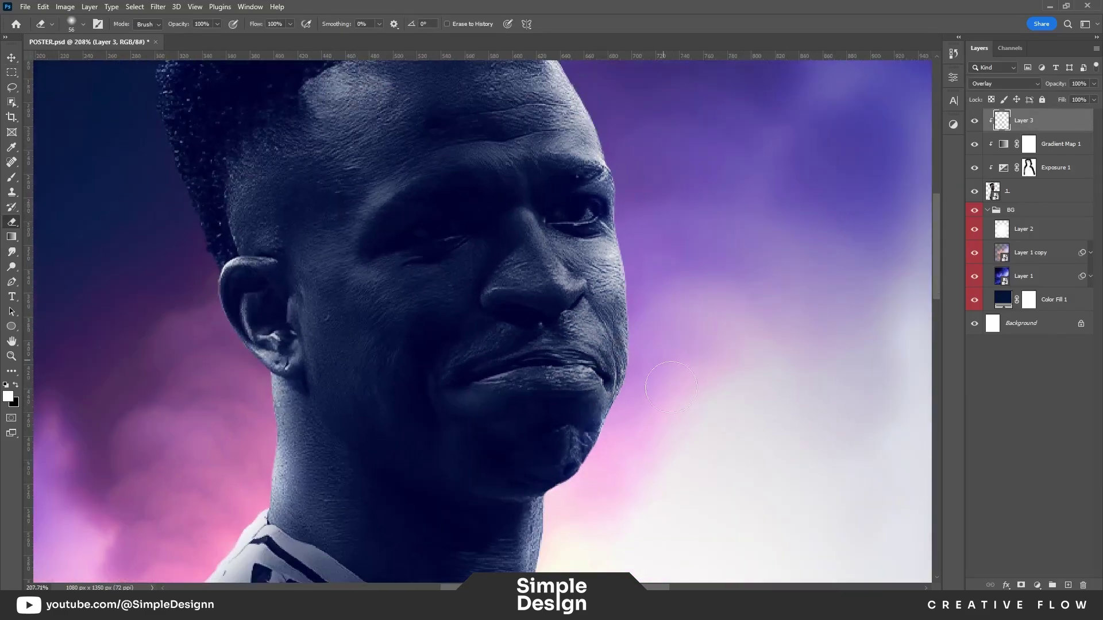
{"action": "scroll", "coordinate": [576, 433], "scroll_direction": "down", "scroll_amount": 2, "text": "alt"}
{"action": "left_click_drag", "start_coordinate": [540, 402], "coordinate": [549, 360]}
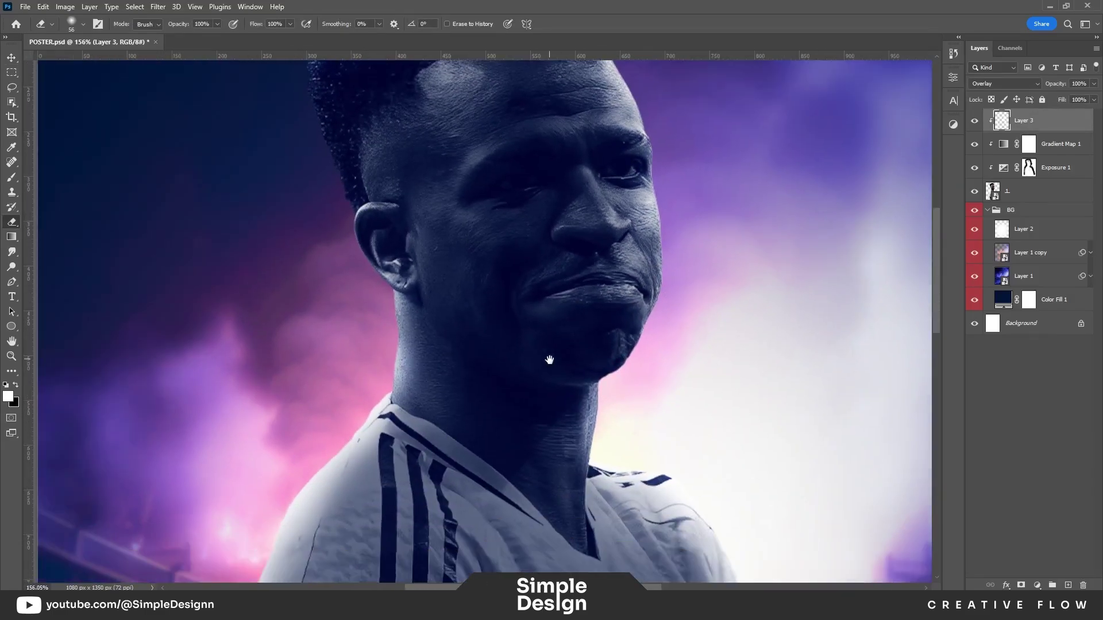
{"action": "scroll", "coordinate": [423, 320], "scroll_direction": "down", "scroll_amount": 2, "text": "alt"}
{"action": "scroll", "coordinate": [581, 339], "scroll_direction": "down", "scroll_amount": 2, "text": "alt"}
{"action": "scroll", "coordinate": [684, 316], "scroll_direction": "down", "scroll_amount": 1, "text": "alt"}
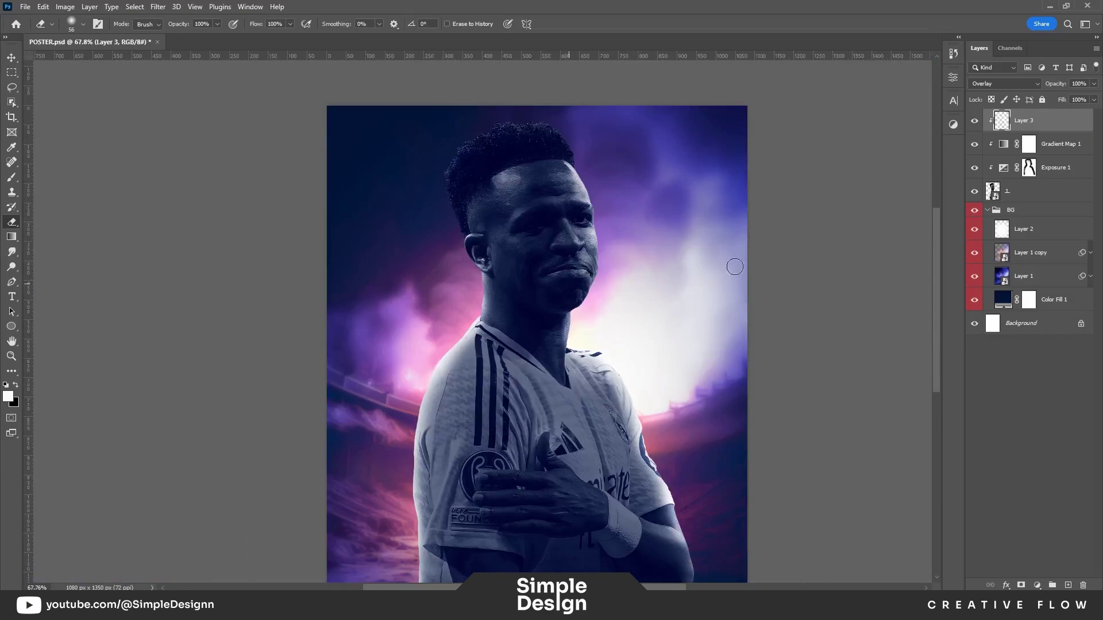
Step: Hide and re-show Gradient Map 1 to compare the look
{"action": "left_click", "coordinate": [975, 144]}
{"action": "scroll", "coordinate": [483, 322], "scroll_direction": "down", "scroll_amount": 1, "text": "alt"}
{"action": "scroll", "coordinate": [483, 322], "scroll_direction": "down", "scroll_amount": 1, "text": "alt"}
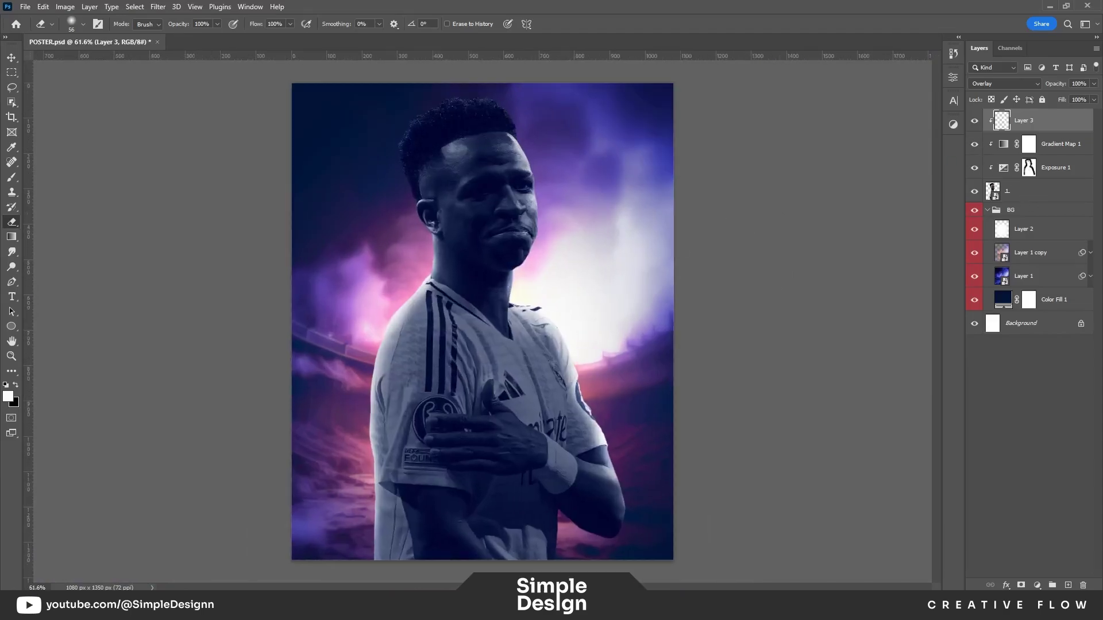
{"action": "left_click", "coordinate": [975, 144]}
Step: Add a new Layer 4 above Gradient Map 1 and set it to Vivid Light
{"action": "left_click", "coordinate": [1059, 143]}
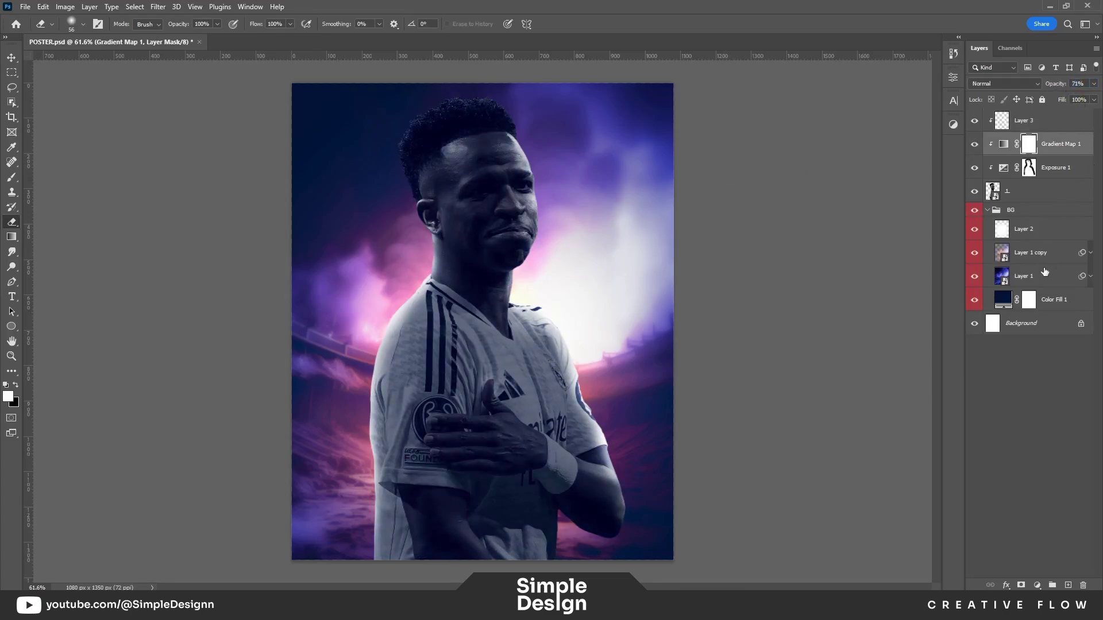
{"action": "key", "text": "ctrl+shift+alt+n"}
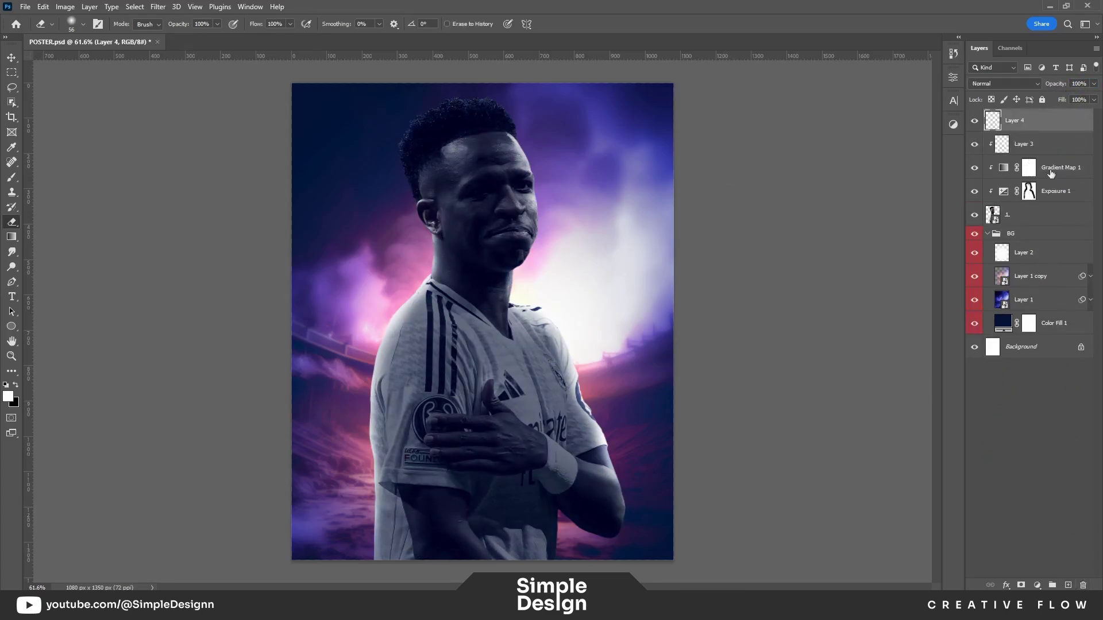
{"action": "key", "text": "i"}
{"action": "key", "text": "b"}
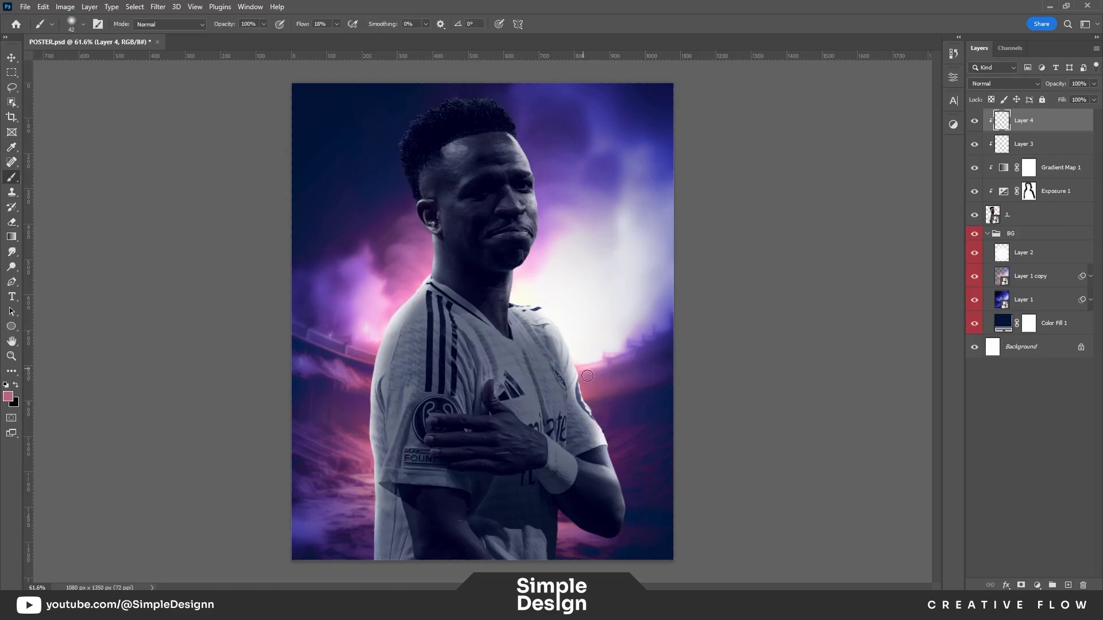
{"action": "scroll", "coordinate": [586, 386], "scroll_direction": "up", "scroll_amount": 5}
{"action": "left_click", "coordinate": [1004, 83]}
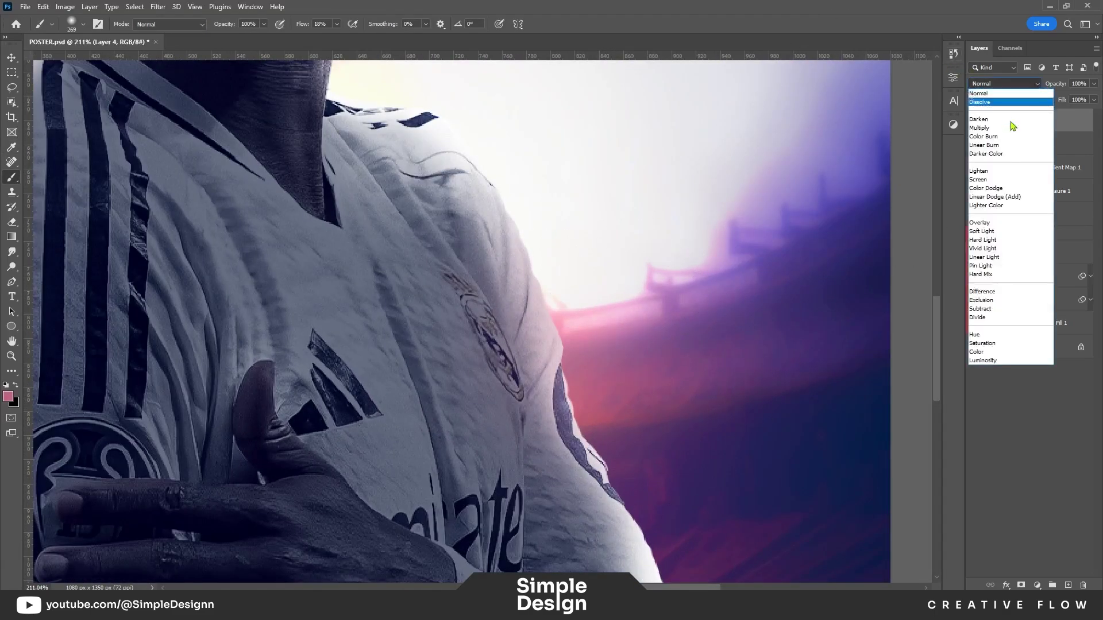
{"action": "left_click", "coordinate": [989, 251]}
Step: Sample white, purple and pink paint colours from the stadium background glow
{"action": "scroll", "coordinate": [683, 321], "scroll_direction": "down", "scroll_amount": 3}
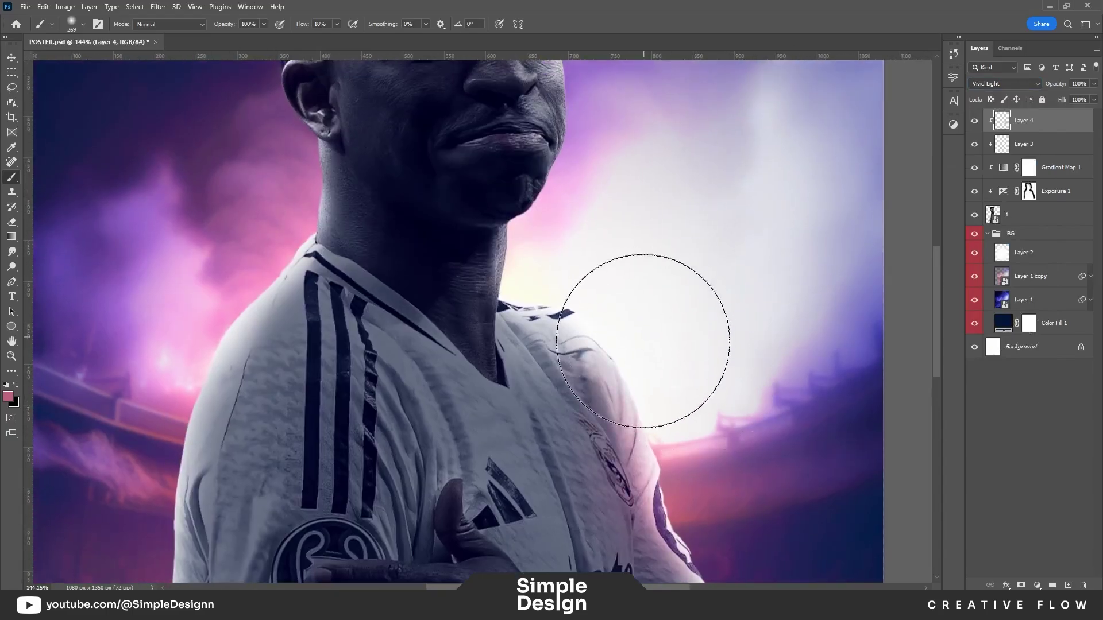
{"action": "left_click", "coordinate": [643, 341], "text": "alt"}
{"action": "scroll", "coordinate": [652, 333], "scroll_direction": "up", "scroll_amount": 3}
{"action": "scroll", "coordinate": [646, 377], "scroll_direction": "up", "scroll_amount": 2}
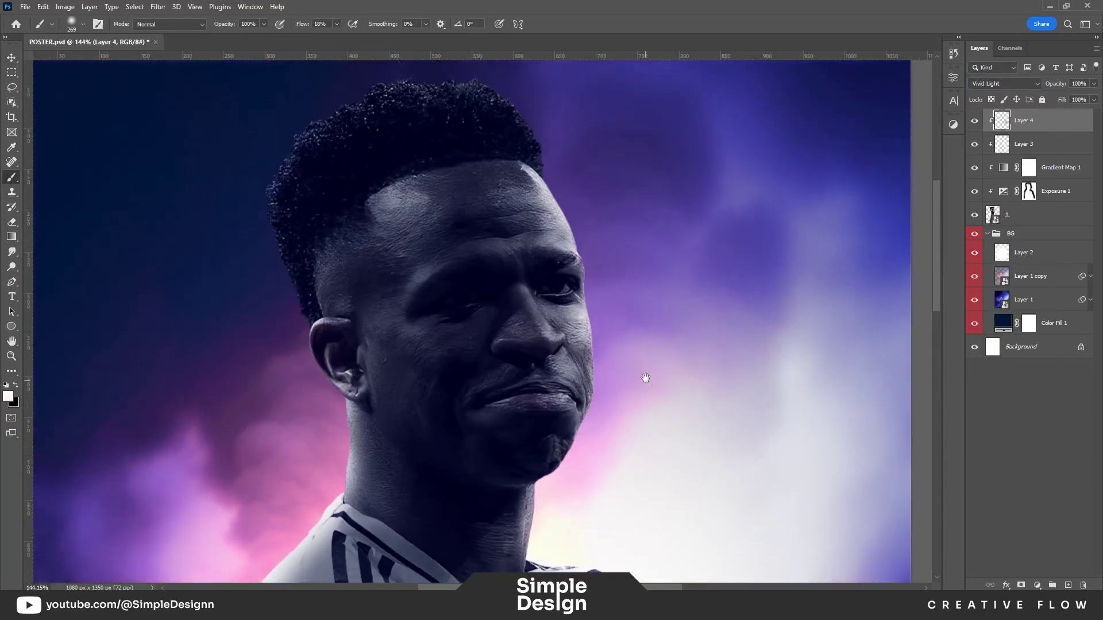
{"action": "left_click", "coordinate": [603, 271], "text": "alt"}
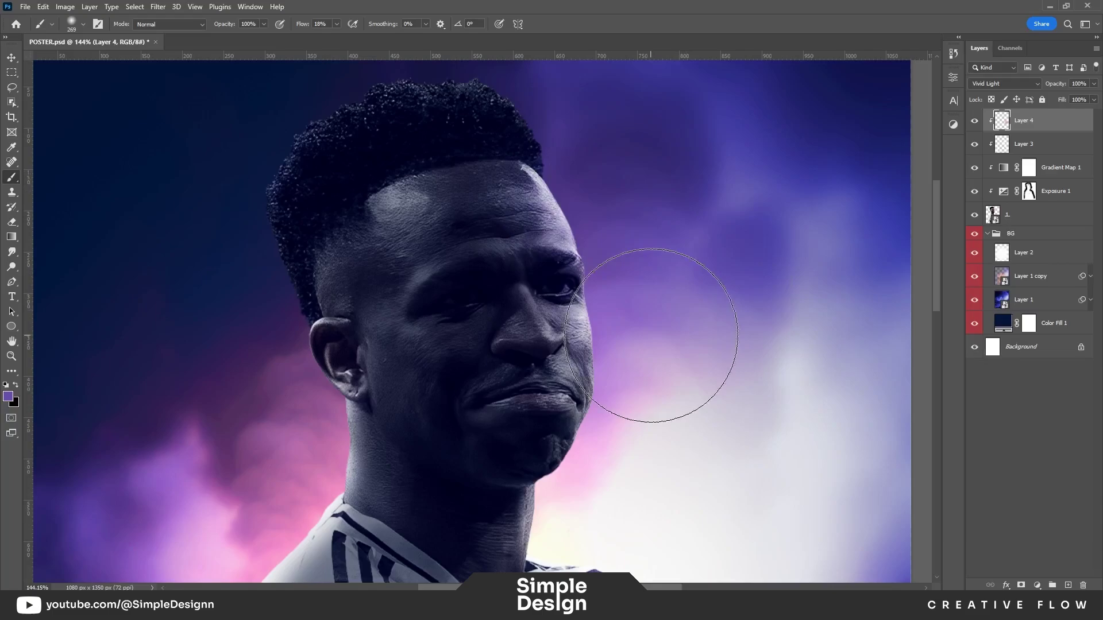
{"action": "scroll", "coordinate": [601, 364], "scroll_direction": "up", "scroll_amount": 2}
{"action": "left_click", "coordinate": [475, 292], "text": "alt"}
{"action": "scroll", "coordinate": [448, 310], "scroll_direction": "up", "scroll_amount": 1}
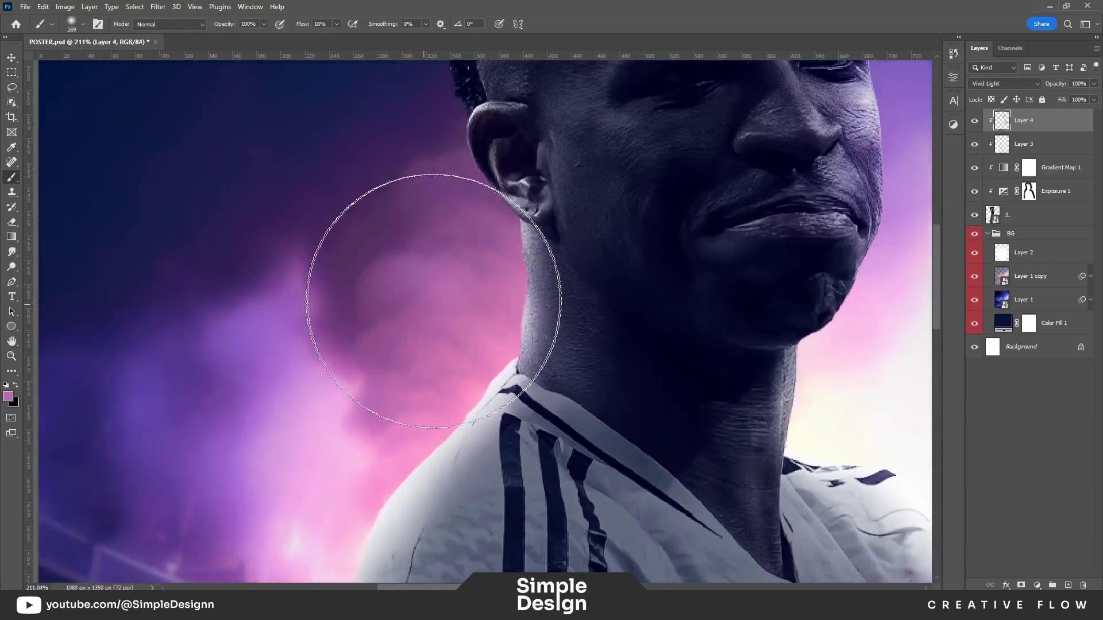
{"action": "scroll", "coordinate": [438, 276], "scroll_direction": "down", "scroll_amount": 2}
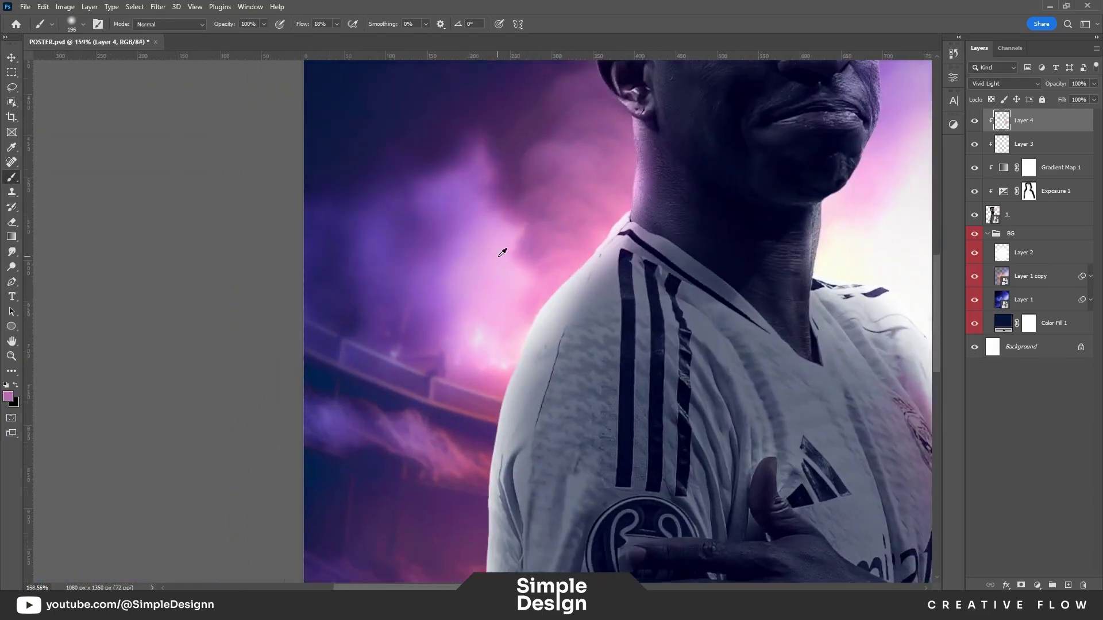
{"action": "scroll", "coordinate": [503, 253], "scroll_direction": "up", "scroll_amount": 1}
{"action": "left_click", "coordinate": [542, 247], "text": "alt"}
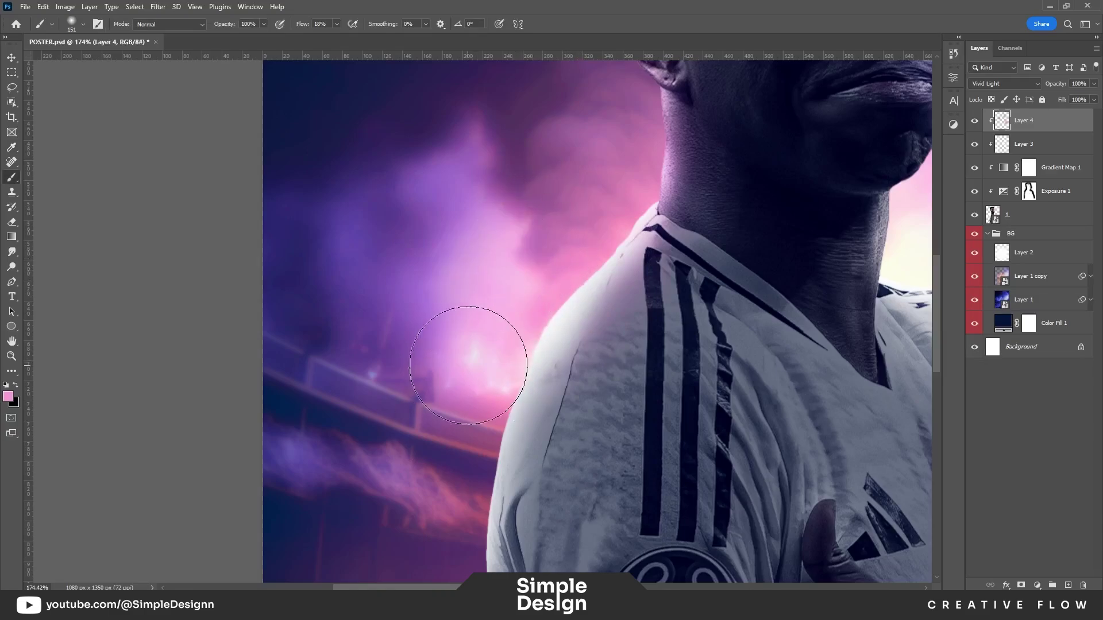
{"action": "scroll", "coordinate": [468, 366], "scroll_direction": "down", "scroll_amount": 4}
{"action": "left_click", "coordinate": [519, 285], "text": "alt"}
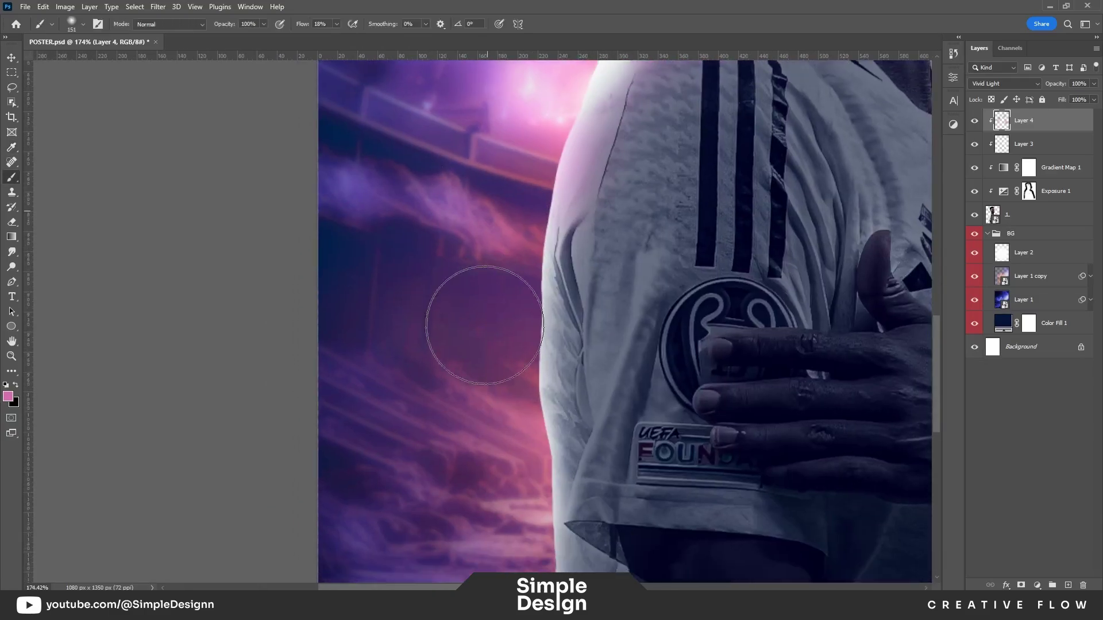
Step: Sample dark purple and pink-purple colours from the background around the shoulder
{"action": "scroll", "coordinate": [468, 288], "scroll_direction": "down", "scroll_amount": 2}
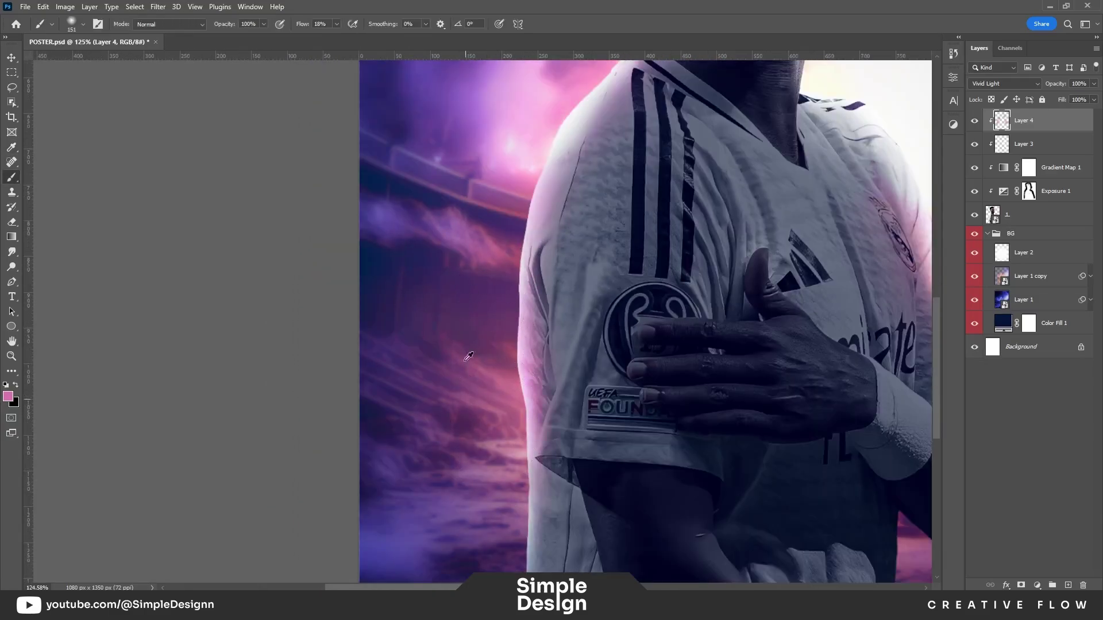
{"action": "scroll", "coordinate": [469, 357], "scroll_direction": "down", "scroll_amount": 2}
{"action": "scroll", "coordinate": [492, 406], "scroll_direction": "down", "scroll_amount": 2}
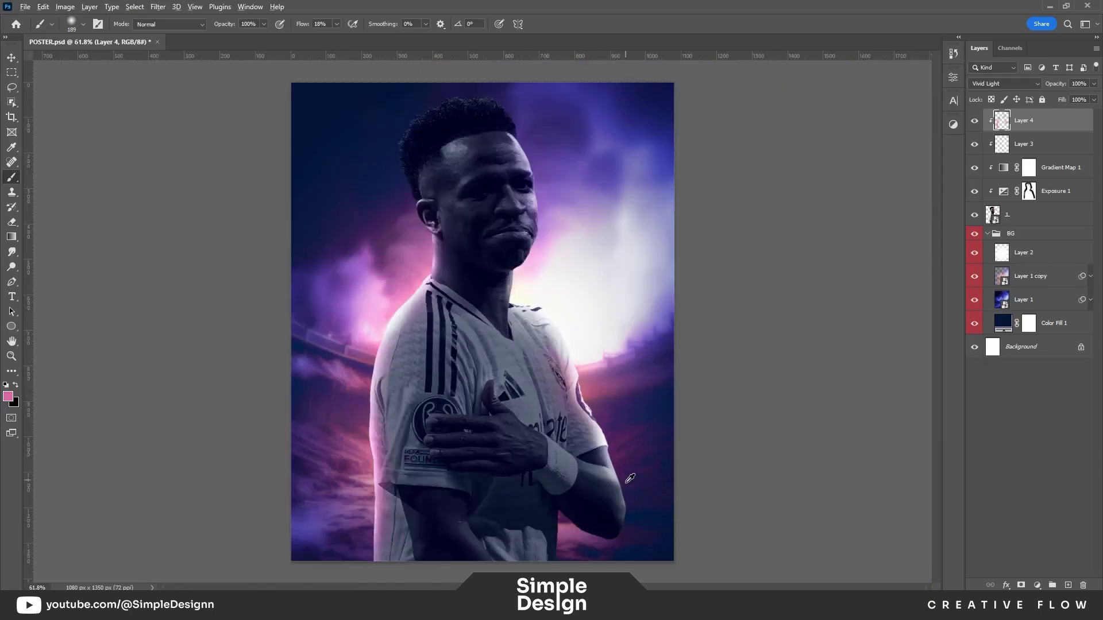
{"action": "scroll", "coordinate": [630, 479], "scroll_direction": "up", "scroll_amount": 6}
{"action": "left_click", "coordinate": [600, 435], "text": "alt"}
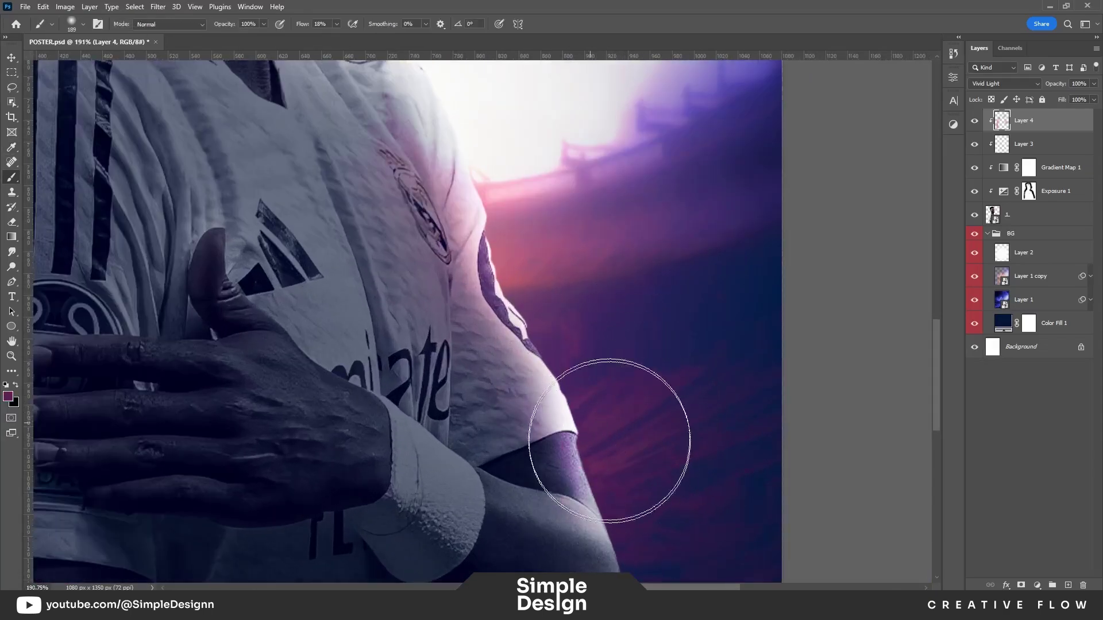
{"action": "left_click", "coordinate": [524, 258], "text": "alt"}
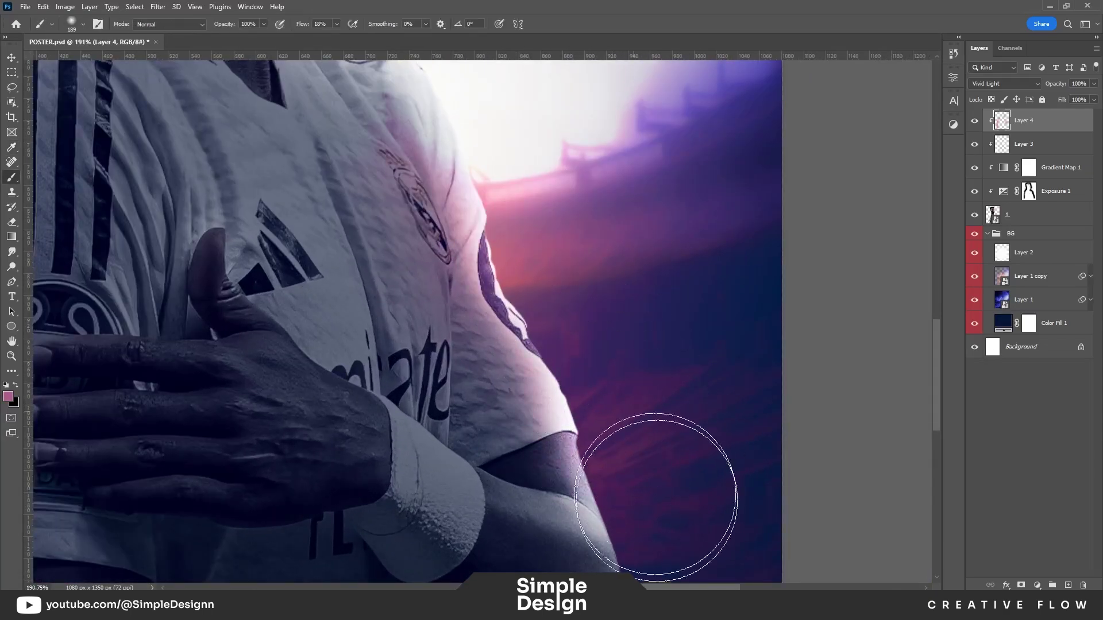
{"action": "scroll", "coordinate": [656, 496], "scroll_direction": "down", "scroll_amount": 2}
{"action": "scroll", "coordinate": [665, 475], "scroll_direction": "down", "scroll_amount": 2}
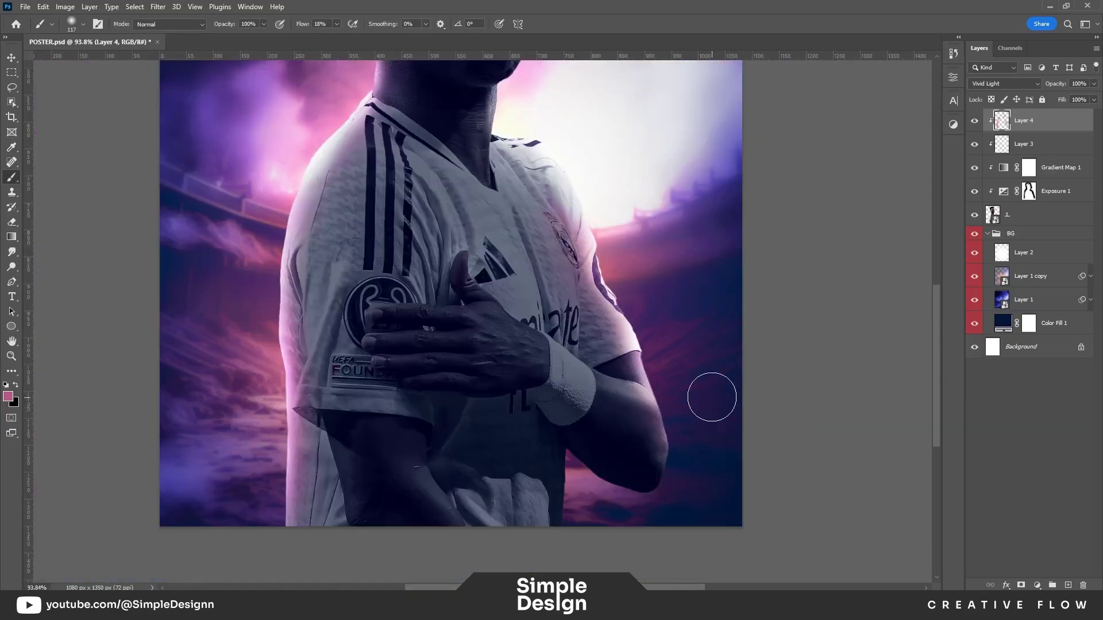
{"action": "scroll", "coordinate": [635, 297], "scroll_direction": "up", "scroll_amount": 1}
{"action": "scroll", "coordinate": [485, 270], "scroll_direction": "up", "scroll_amount": 3}
{"action": "scroll", "coordinate": [436, 258], "scroll_direction": "up", "scroll_amount": 3}
{"action": "scroll", "coordinate": [360, 343], "scroll_direction": "down", "scroll_amount": 1}
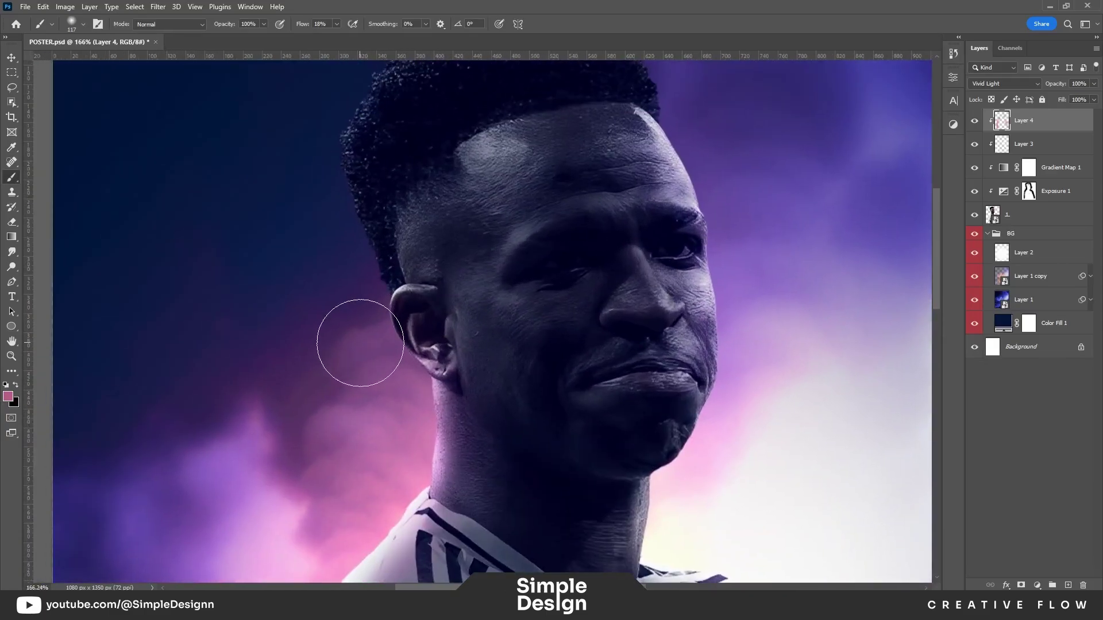
{"action": "scroll", "coordinate": [360, 343], "scroll_direction": "down", "scroll_amount": 1}
{"action": "left_click", "coordinate": [405, 362], "text": "alt"}
Step: Enlarge the brush to 436 px and paint a dark-blue soft glow beside the face
{"action": "left_click_drag", "start_coordinate": [363, 338], "coordinate": [498, 328]}
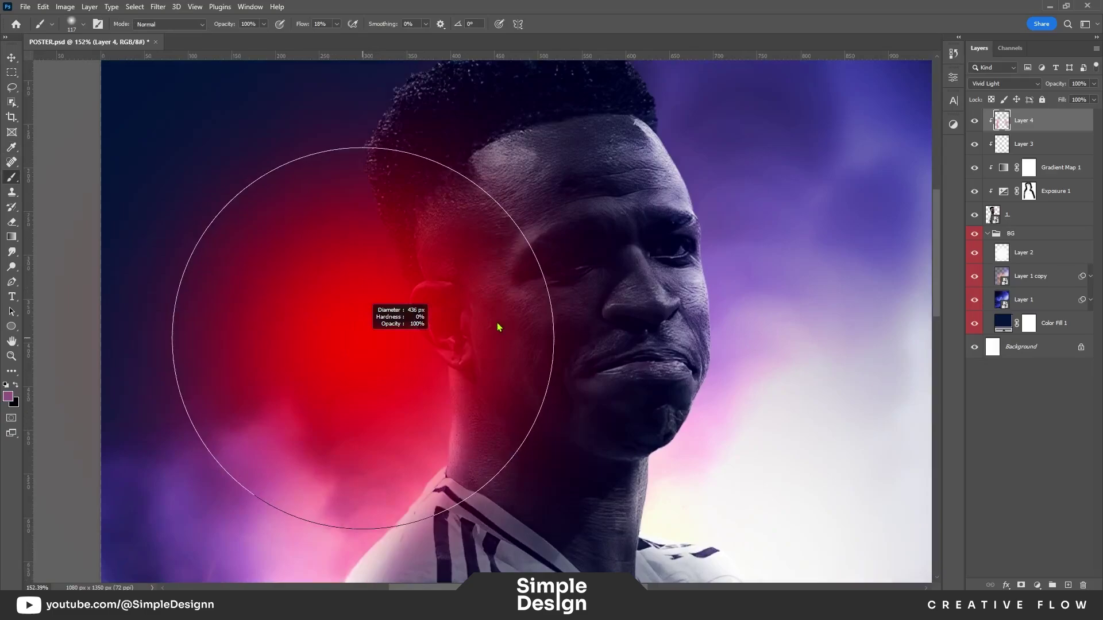
{"action": "scroll", "coordinate": [402, 288], "scroll_direction": "down", "scroll_amount": 1}
{"action": "scroll", "coordinate": [653, 332], "scroll_direction": "down", "scroll_amount": 1}
{"action": "scroll", "coordinate": [701, 233], "scroll_direction": "up", "scroll_amount": 1}
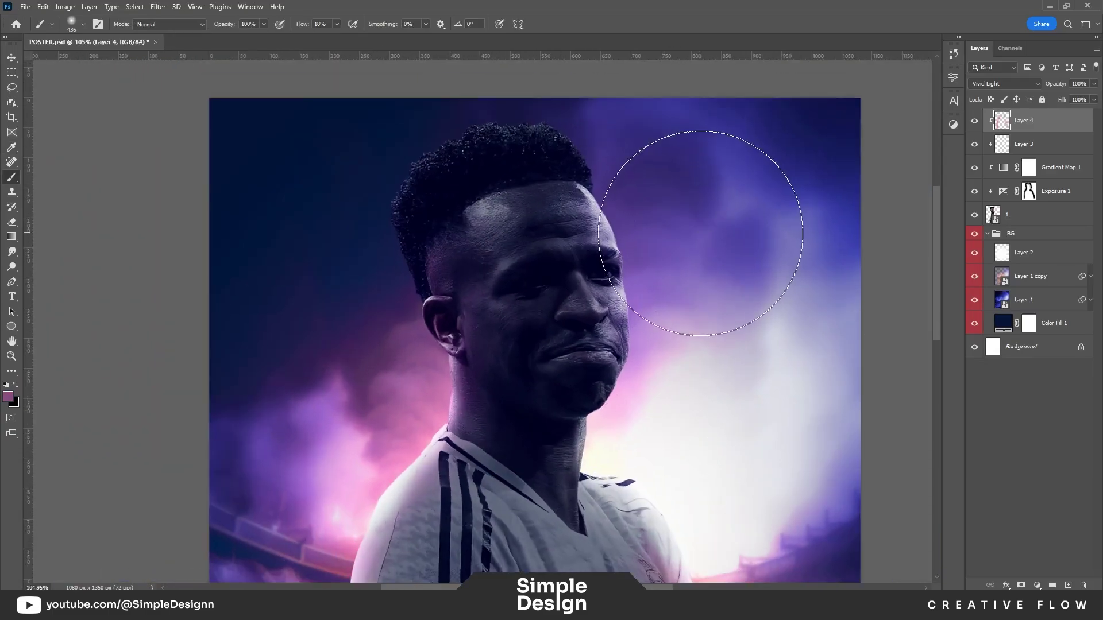
{"action": "left_click", "coordinate": [758, 147], "text": "alt"}
{"action": "scroll", "coordinate": [604, 229], "scroll_direction": "down", "scroll_amount": 1}
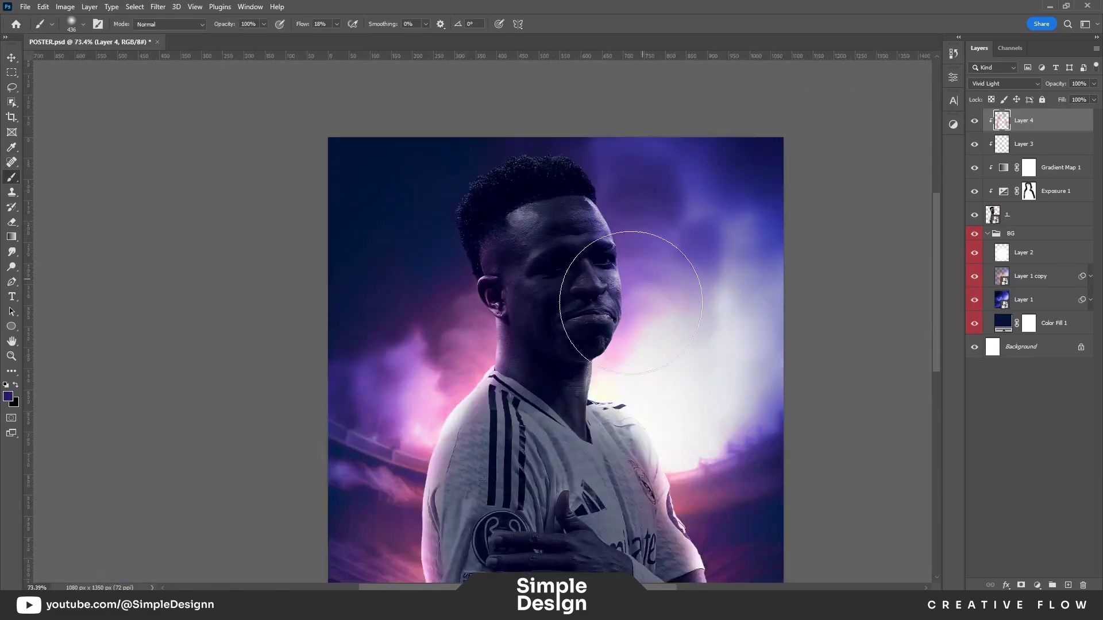
{"action": "left_click_drag", "start_coordinate": [631, 303], "coordinate": [683, 290]}
{"action": "scroll", "coordinate": [683, 290], "scroll_direction": "up", "scroll_amount": 1}
{"action": "scroll", "coordinate": [548, 200], "scroll_direction": "up", "scroll_amount": 2}
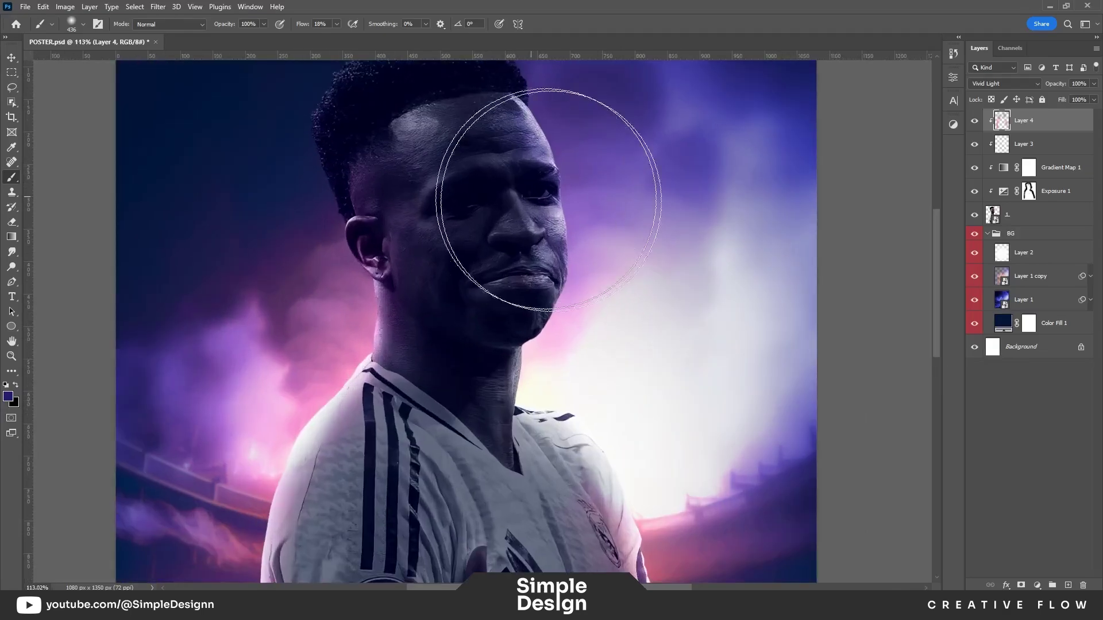
{"action": "scroll", "coordinate": [548, 199], "scroll_direction": "up", "scroll_amount": 3}
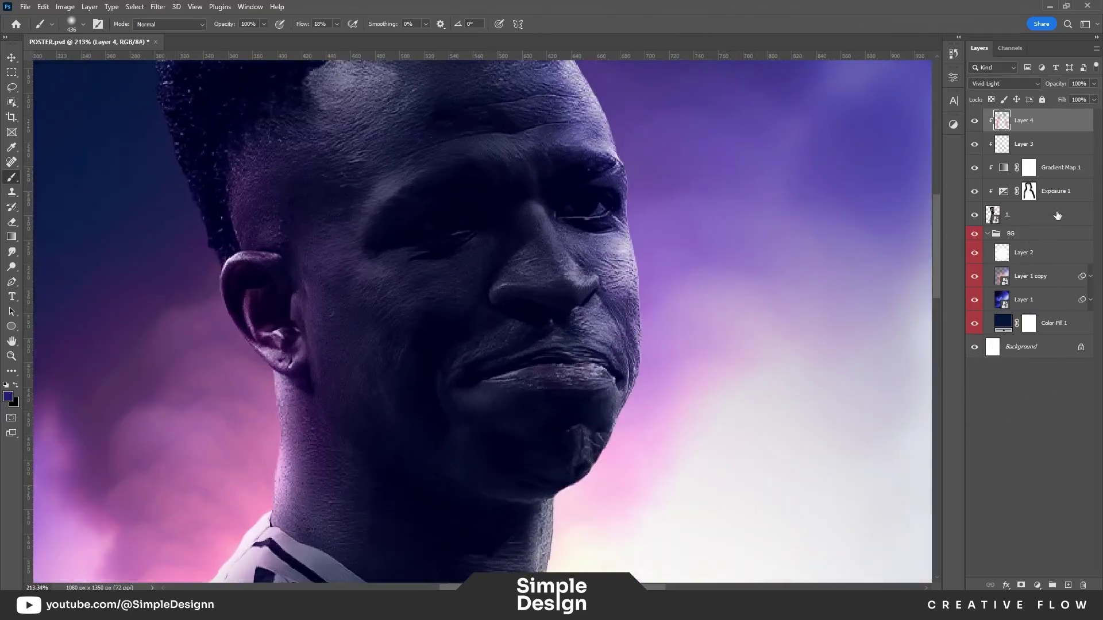
{"action": "left_click", "coordinate": [1029, 168]}
Step: Add a Brightness/Contrast adjustment with raised brightness and invert its mask to black
{"action": "left_click", "coordinate": [1037, 585]}
{"action": "left_click", "coordinate": [1043, 414]}
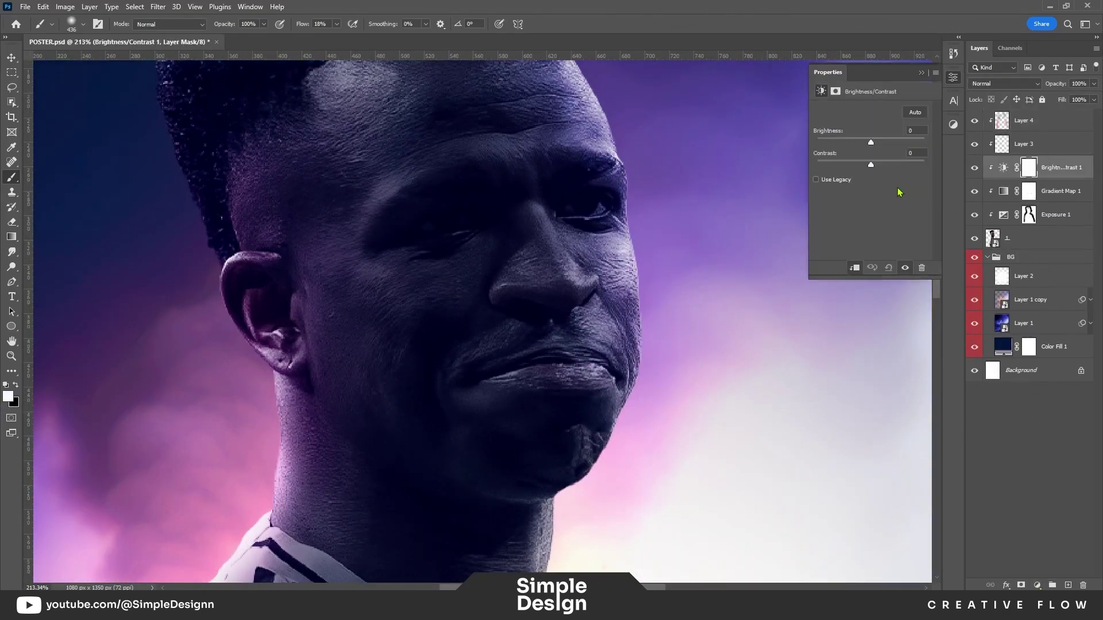
{"action": "mouse_move", "coordinate": [872, 144]}
{"action": "left_mouse_down"}
{"action": "mouse_move", "coordinate": [912, 138]}
{"action": "mouse_move", "coordinate": [897, 142]}
{"action": "left_mouse_up"}
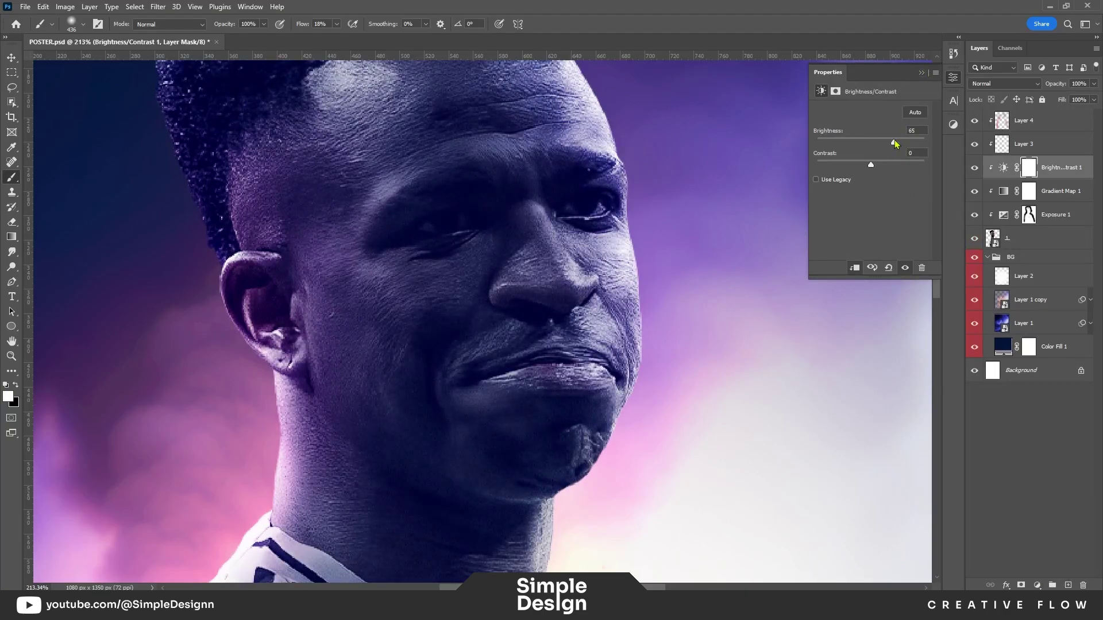
{"action": "left_click", "coordinate": [921, 73]}
{"action": "key", "text": "ctrl+i"}
Step: Paint the brightening back onto the face, forehead and hairline
{"action": "scroll", "coordinate": [529, 270], "scroll_direction": "down", "scroll_amount": 3}
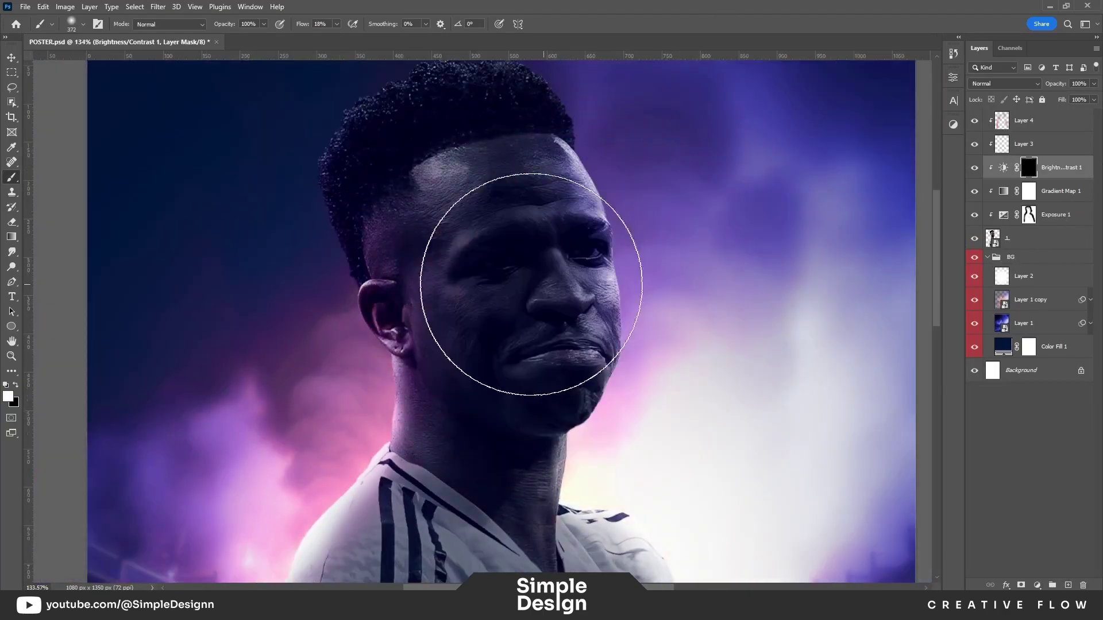
{"action": "scroll", "coordinate": [520, 259], "scroll_direction": "down", "scroll_amount": 1}
{"action": "mouse_move", "coordinate": [520, 259]}
{"action": "left_mouse_down"}
{"action": "mouse_move", "coordinate": [493, 209]}
{"action": "mouse_move", "coordinate": [468, 320]}
{"action": "mouse_move", "coordinate": [529, 394]}
{"action": "left_mouse_up"}
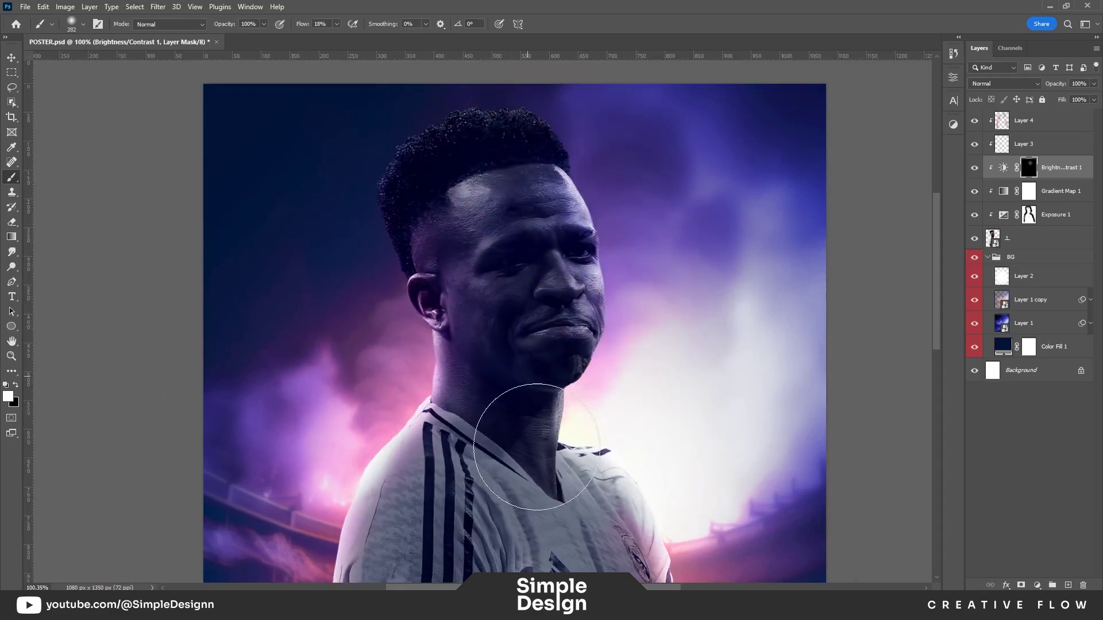
{"action": "scroll", "coordinate": [621, 338], "scroll_direction": "down", "scroll_amount": 1}
{"action": "scroll", "coordinate": [530, 204], "scroll_direction": "up", "scroll_amount": 4}
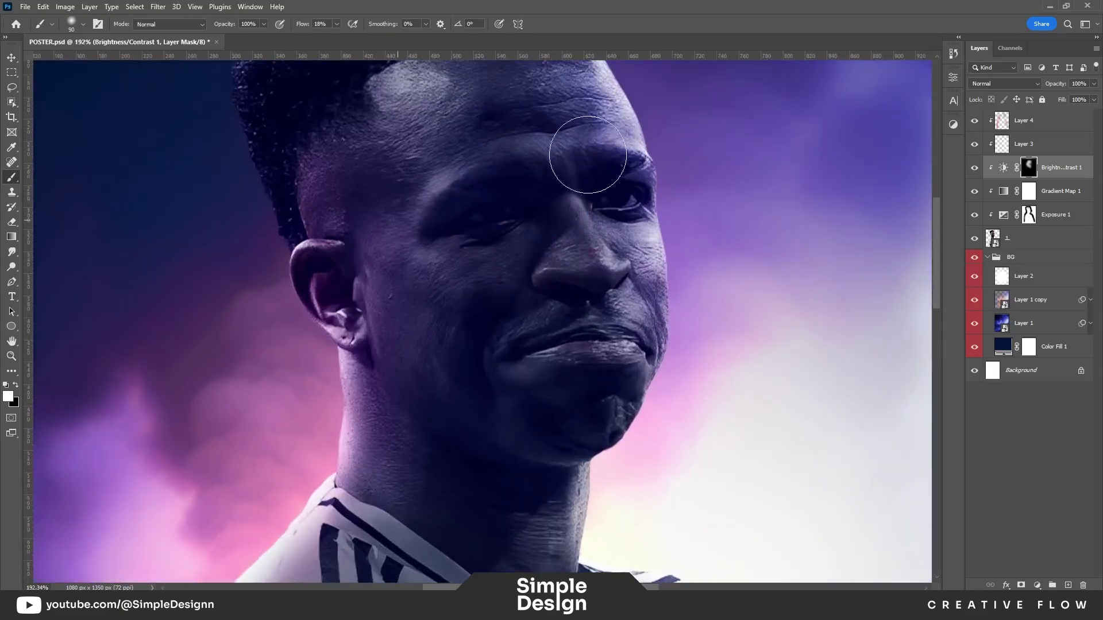
{"action": "left_click_drag", "start_coordinate": [588, 154], "coordinate": [576, 222]}
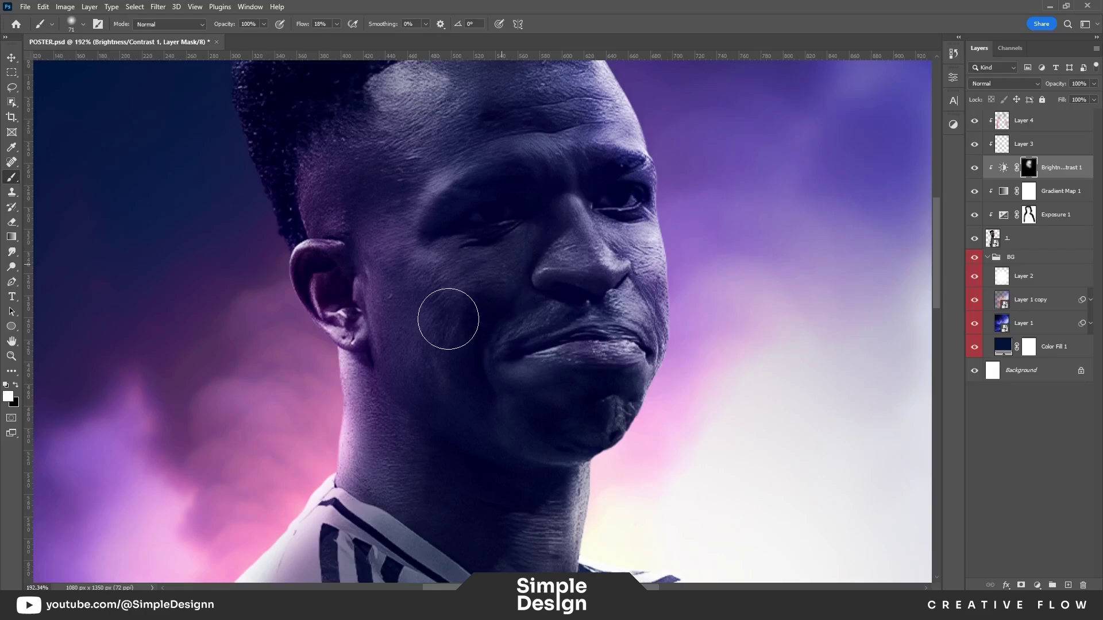
{"action": "scroll", "coordinate": [443, 287], "scroll_direction": "up", "scroll_amount": 5}
{"action": "left_click_drag", "start_coordinate": [356, 184], "coordinate": [322, 193]}
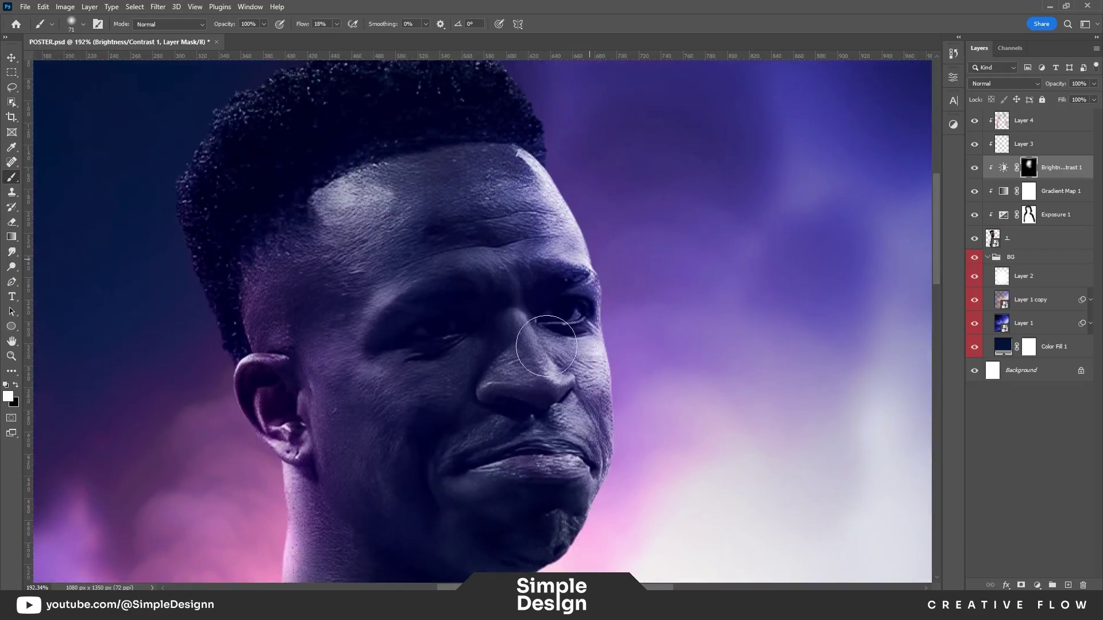
Step: Brighten the shirt stripes and collar through the mask
{"action": "scroll", "coordinate": [466, 444], "scroll_direction": "down", "scroll_amount": 3}
{"action": "scroll", "coordinate": [667, 343], "scroll_direction": "down", "scroll_amount": 3}
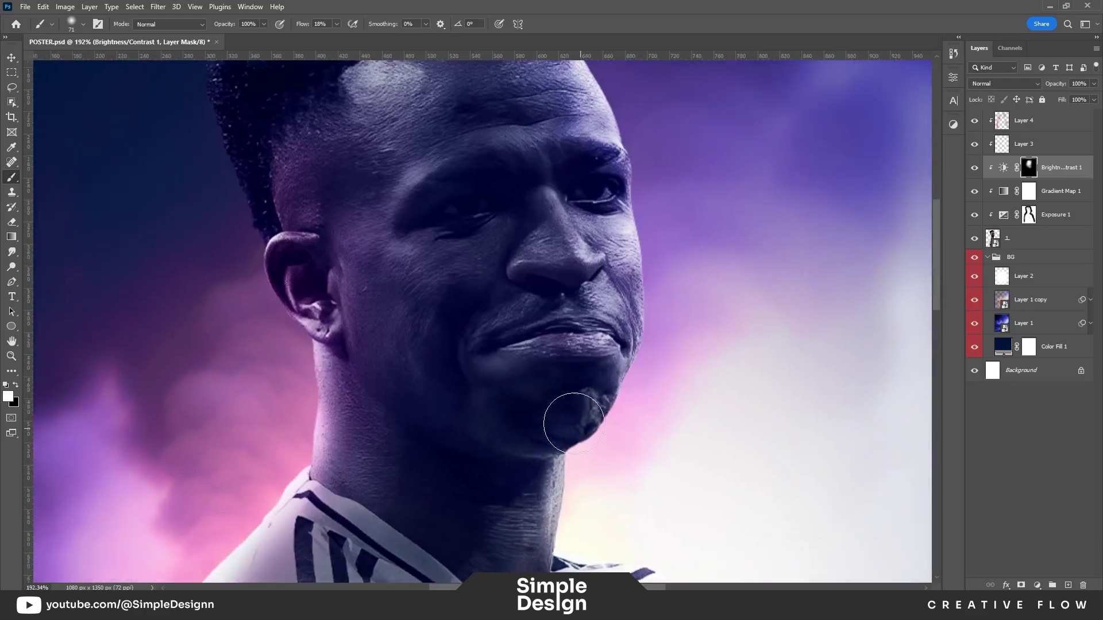
{"action": "scroll", "coordinate": [673, 244], "scroll_direction": "down", "scroll_amount": 3}
{"action": "scroll", "coordinate": [672, 244], "scroll_direction": "down", "scroll_amount": 2}
{"action": "scroll", "coordinate": [672, 243], "scroll_direction": "down", "scroll_amount": 2}
{"action": "scroll", "coordinate": [672, 244], "scroll_direction": "up", "scroll_amount": 1}
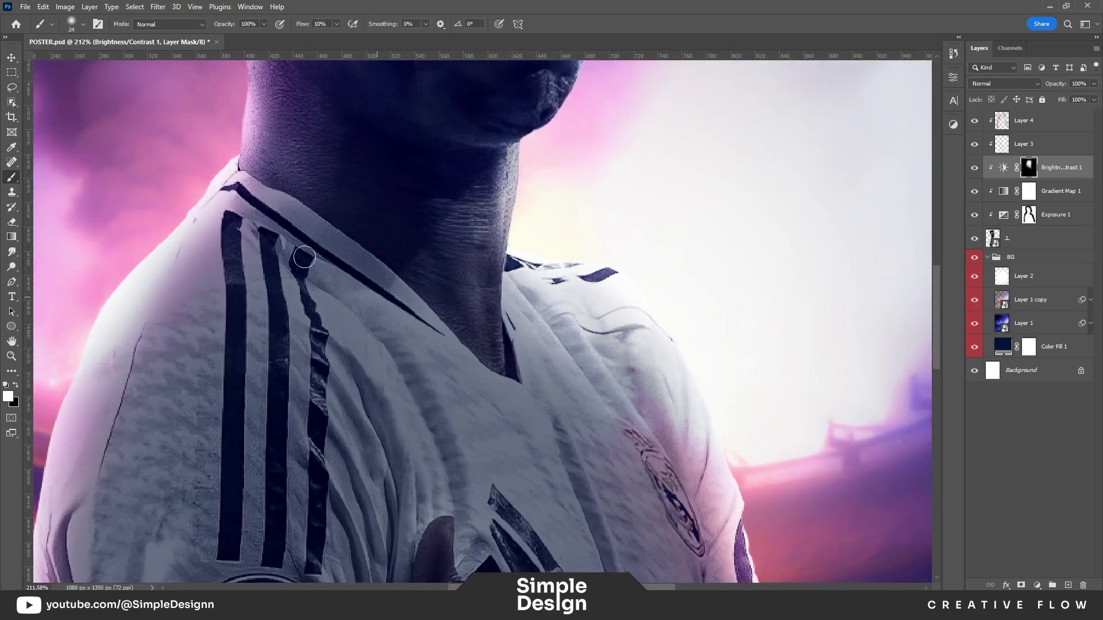
{"action": "left_click_drag", "start_coordinate": [304, 258], "coordinate": [253, 192]}
Step: Brighten the sleeve edge and review the painted highlights
{"action": "scroll", "coordinate": [619, 237], "scroll_direction": "down", "scroll_amount": 4}
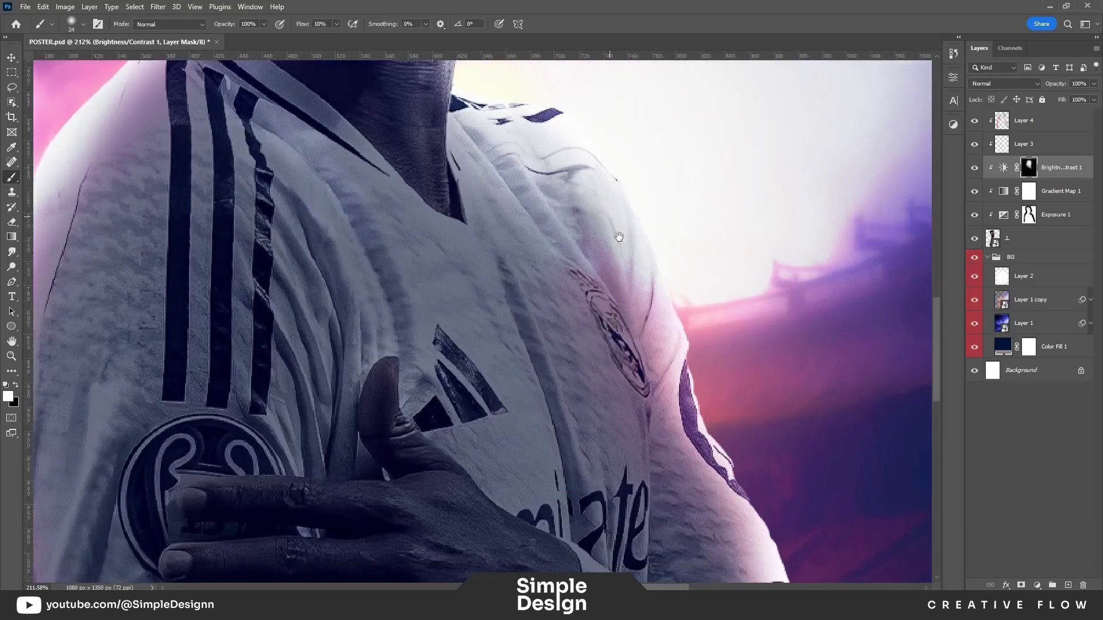
{"action": "scroll", "coordinate": [689, 290], "scroll_direction": "down", "scroll_amount": 4}
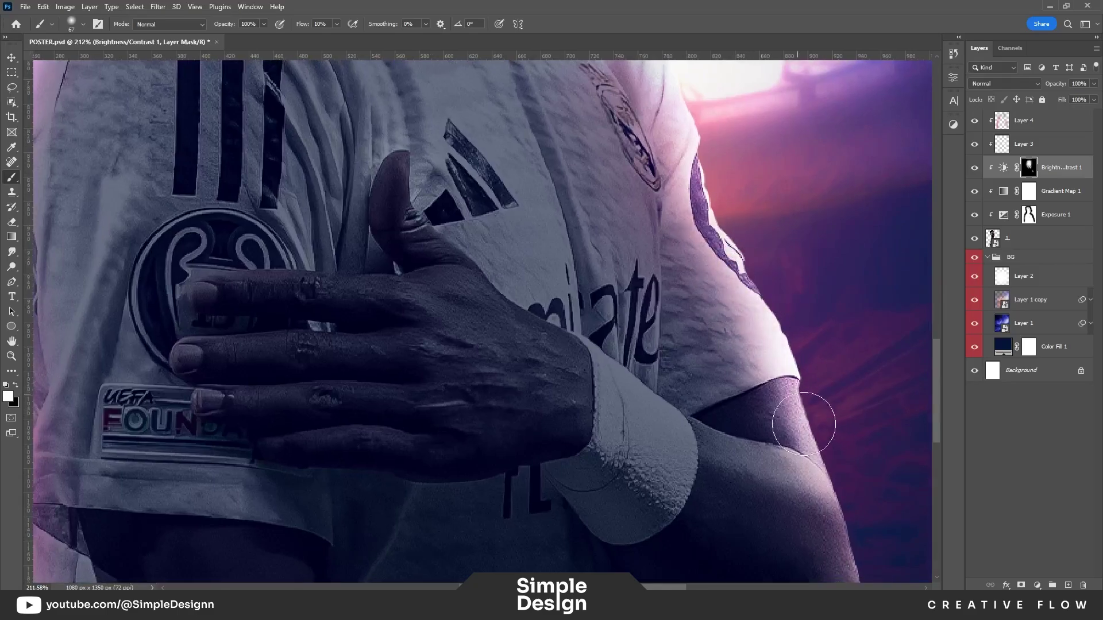
{"action": "scroll", "coordinate": [746, 322], "scroll_direction": "down", "scroll_amount": 2}
{"action": "scroll", "coordinate": [402, 327], "scroll_direction": "up", "scroll_amount": 1}
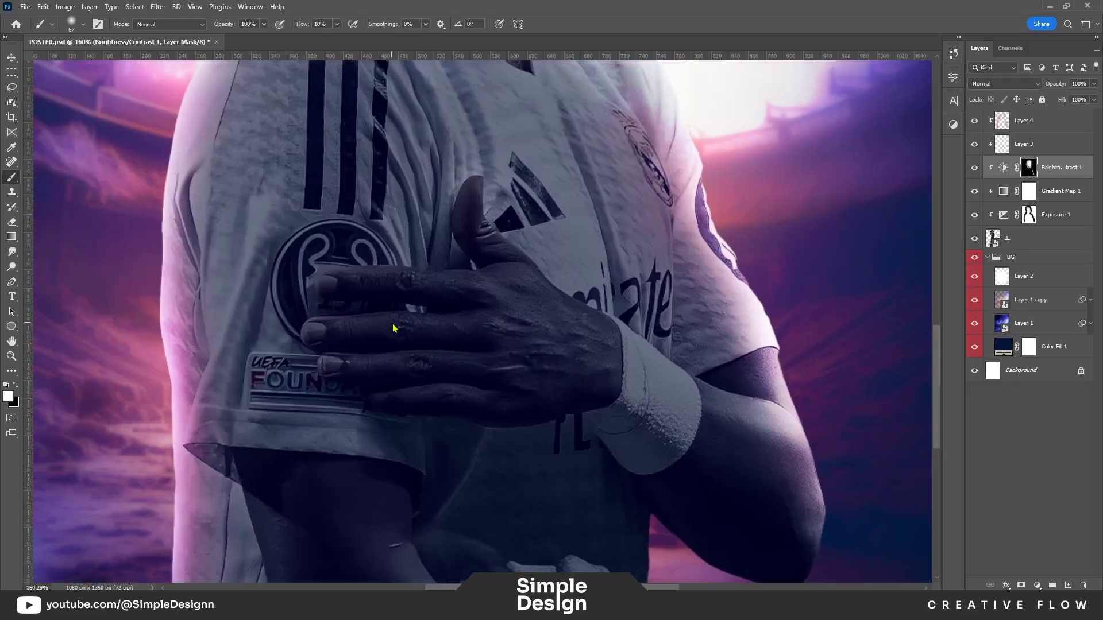
{"action": "scroll", "coordinate": [437, 365], "scroll_direction": "left", "scroll_amount": 4}
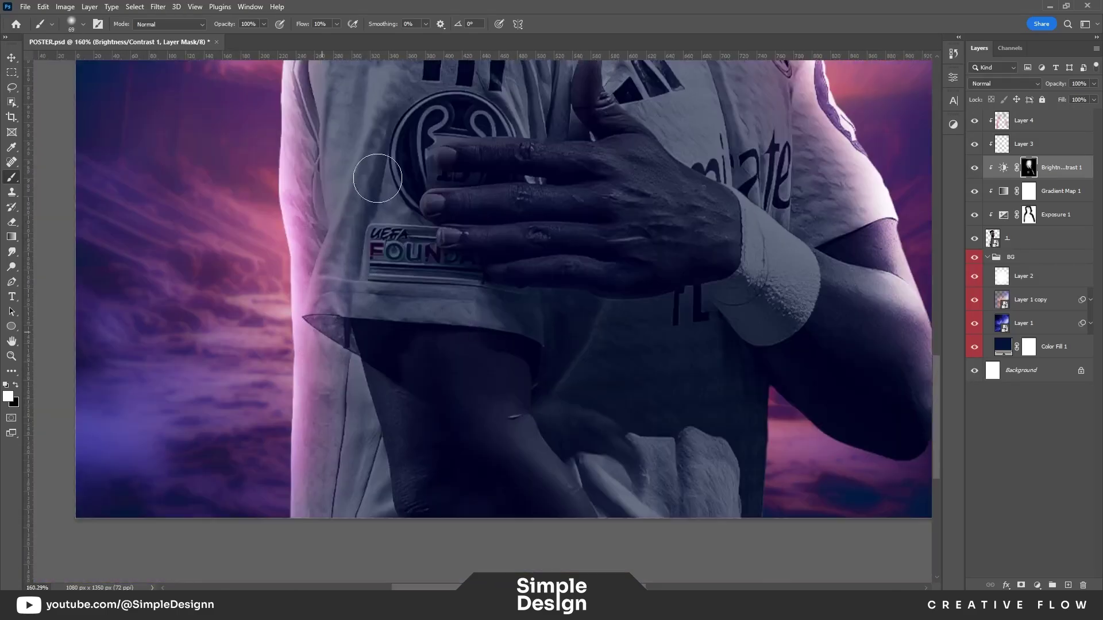
{"action": "mouse_move", "coordinate": [369, 185]}
{"action": "left_mouse_down"}
{"action": "mouse_move", "coordinate": [333, 394]}
{"action": "mouse_move", "coordinate": [367, 276]}
{"action": "left_mouse_up"}
{"action": "scroll", "coordinate": [289, 402], "scroll_direction": "up", "scroll_amount": 4}
{"action": "scroll", "coordinate": [382, 364], "scroll_direction": "up", "scroll_amount": 4}
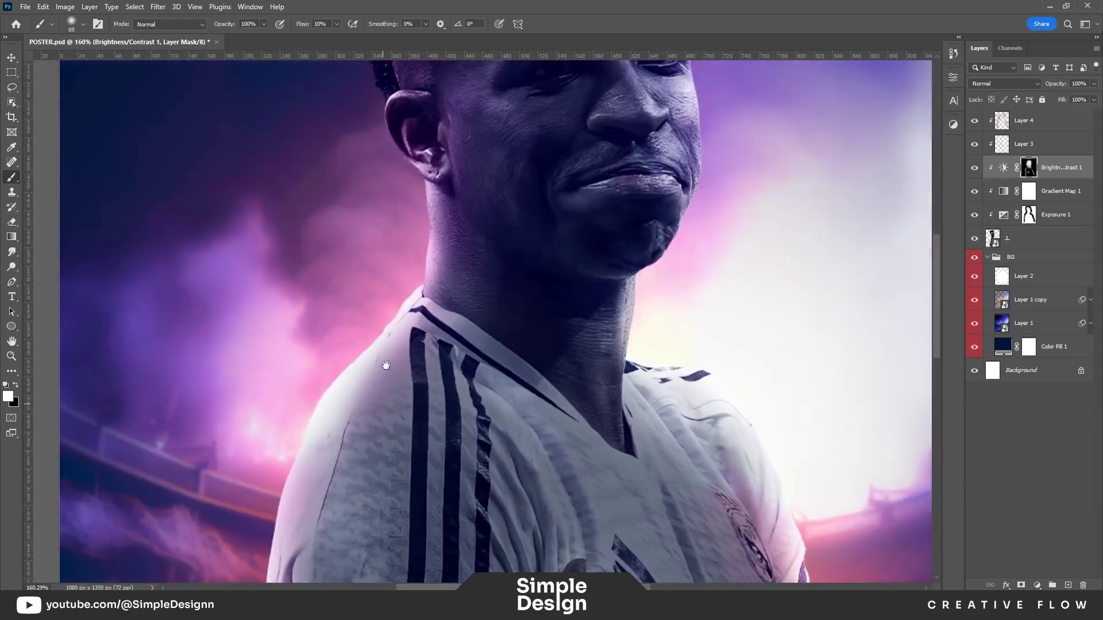
{"action": "scroll", "coordinate": [418, 268], "scroll_direction": "down", "scroll_amount": 3}
{"action": "scroll", "coordinate": [524, 283], "scroll_direction": "down", "scroll_amount": 1}
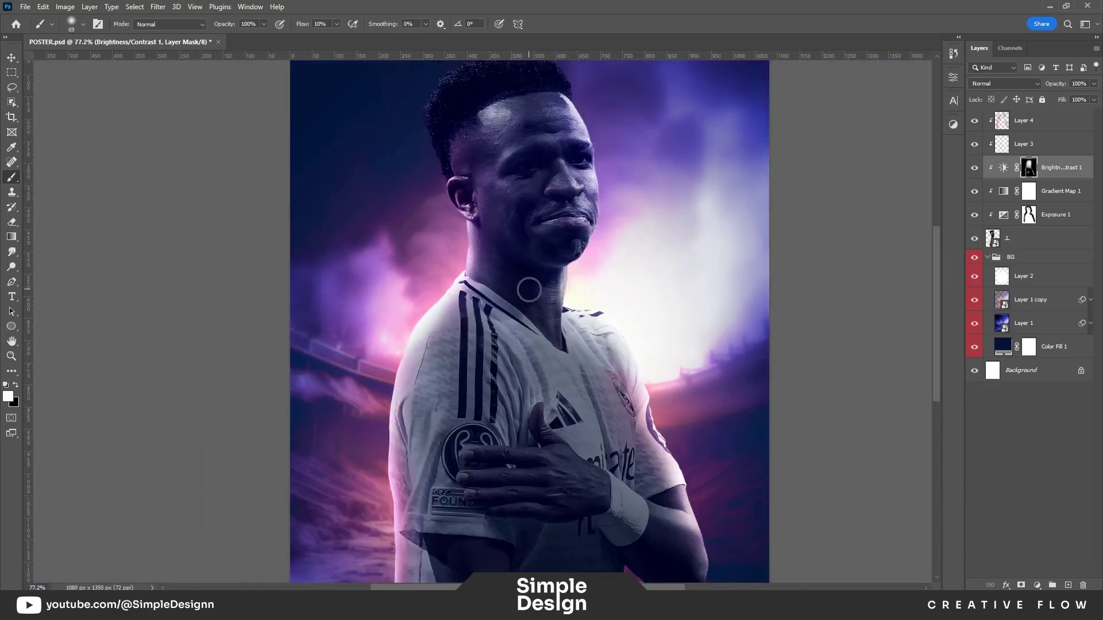
{"action": "scroll", "coordinate": [611, 320], "scroll_direction": "down", "scroll_amount": 2}
{"action": "scroll", "coordinate": [459, 443], "scroll_direction": "up", "scroll_amount": 3}
{"action": "scroll", "coordinate": [628, 477], "scroll_direction": "up", "scroll_amount": 1}
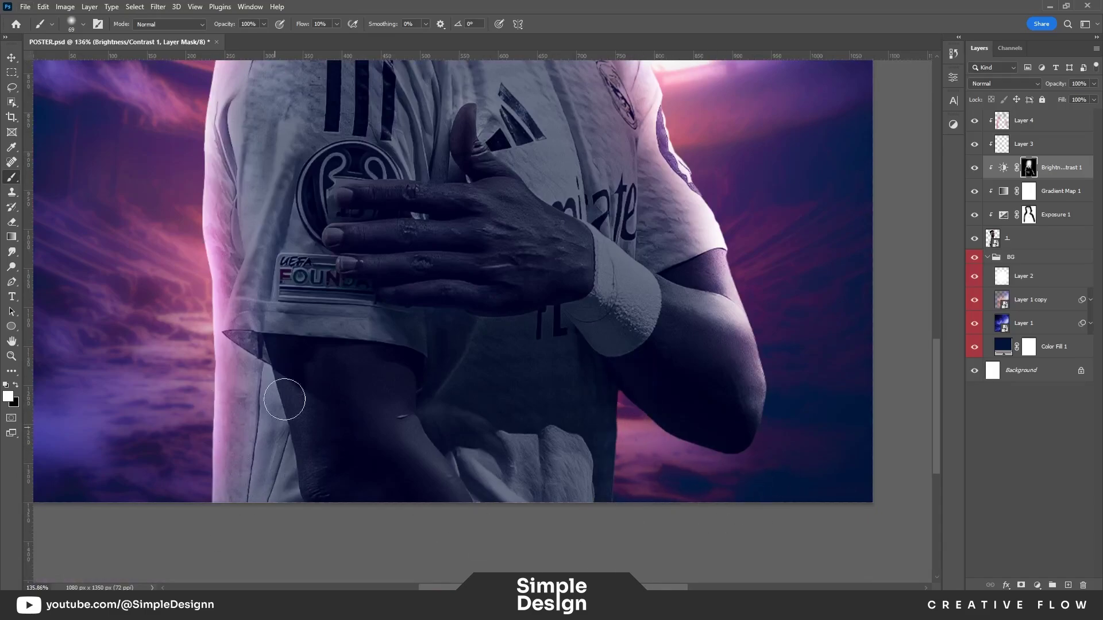
{"action": "scroll", "coordinate": [563, 494], "scroll_direction": "down", "scroll_amount": 1}
{"action": "scroll", "coordinate": [580, 454], "scroll_direction": "down", "scroll_amount": 1}
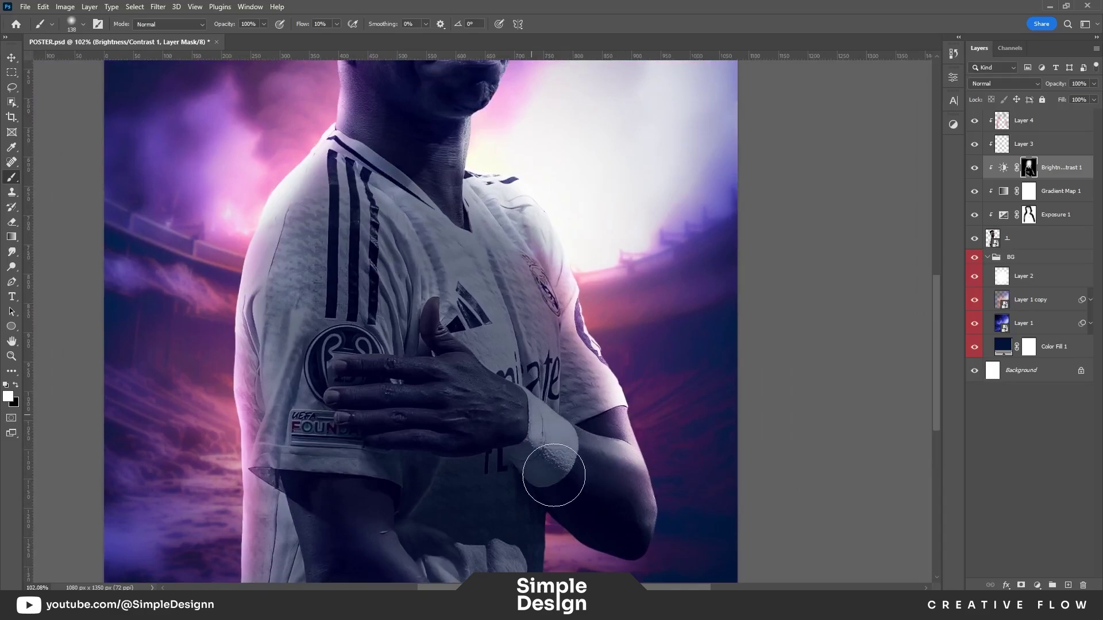
{"action": "scroll", "coordinate": [543, 370], "scroll_direction": "down", "scroll_amount": 1}
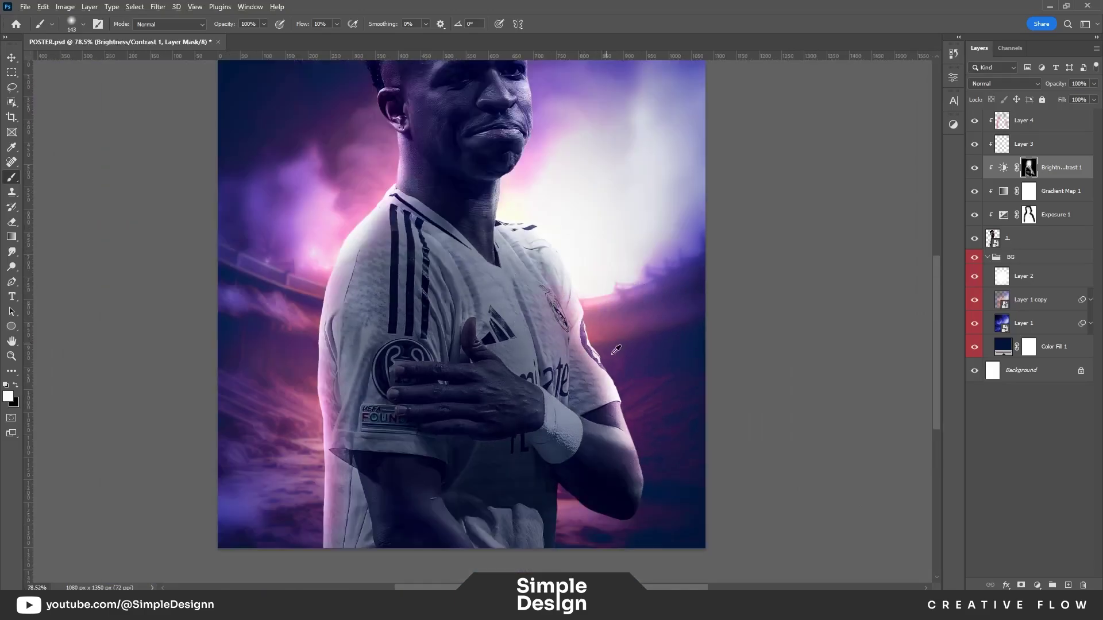
{"action": "scroll", "coordinate": [612, 308], "scroll_direction": "down", "scroll_amount": 1}
{"action": "scroll", "coordinate": [574, 299], "scroll_direction": "up", "scroll_amount": 2}
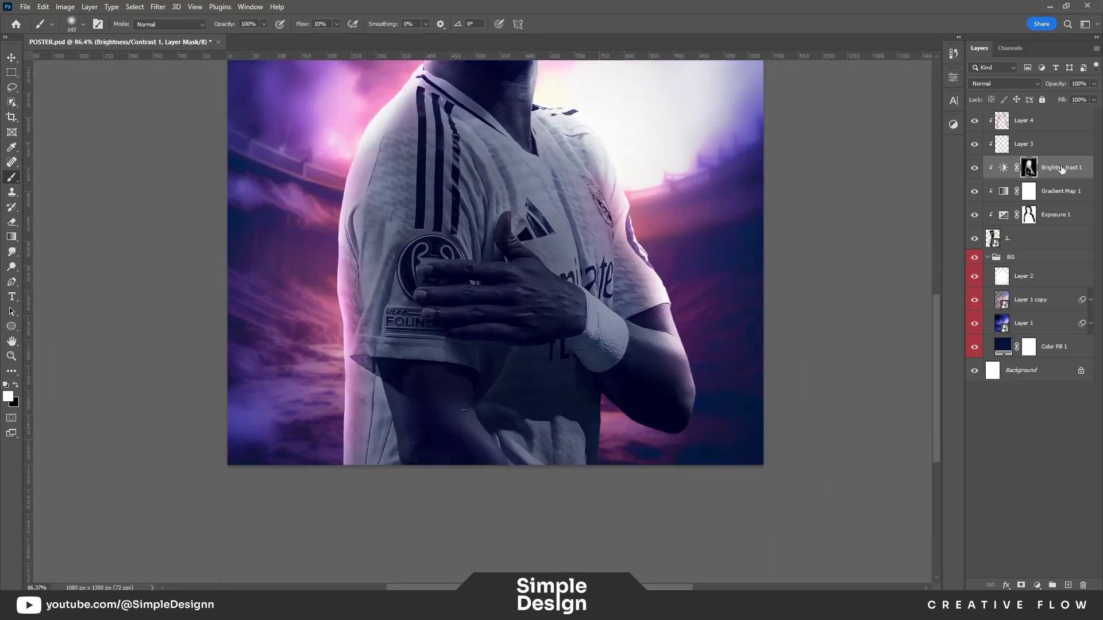
Step: Add a Brightness/Contrast adjustment at -92 brightness with an inverted black mask and larger brush
{"action": "left_click", "coordinate": [1038, 585]}
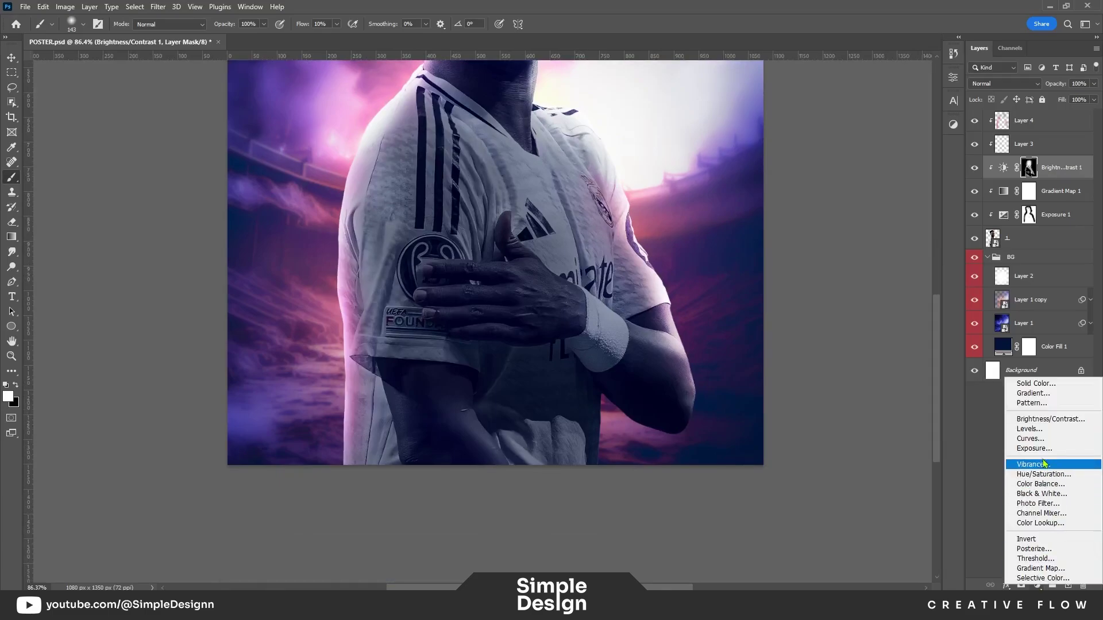
{"action": "left_click", "coordinate": [1040, 421]}
{"action": "left_click_drag", "start_coordinate": [871, 142], "coordinate": [838, 143]}
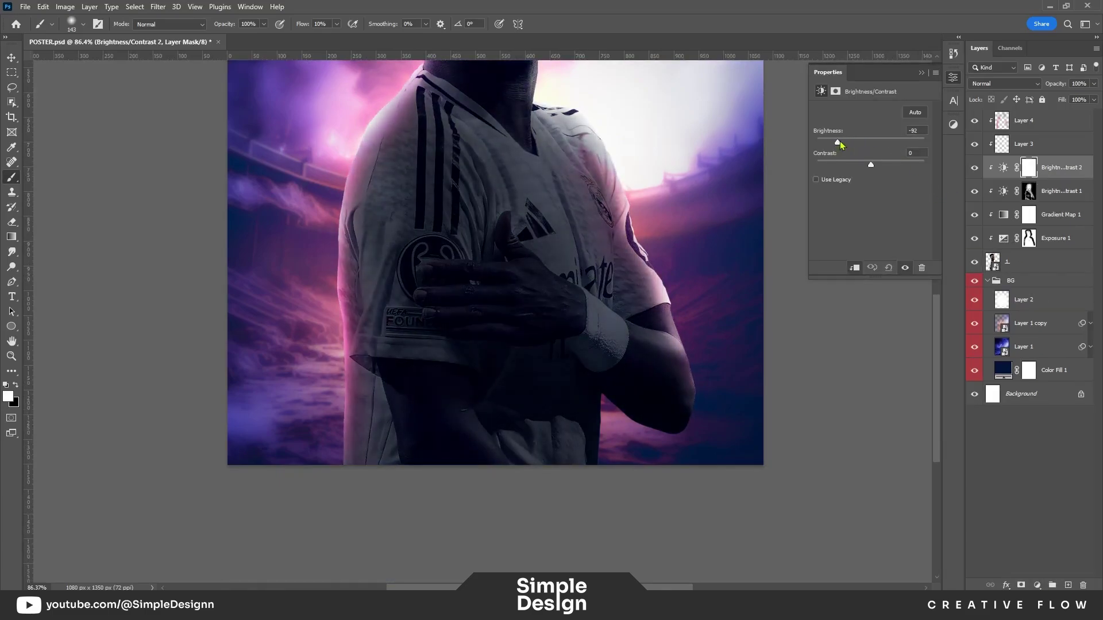
{"action": "key", "text": "ctrl+i"}
{"action": "left_click", "coordinate": [921, 72]}
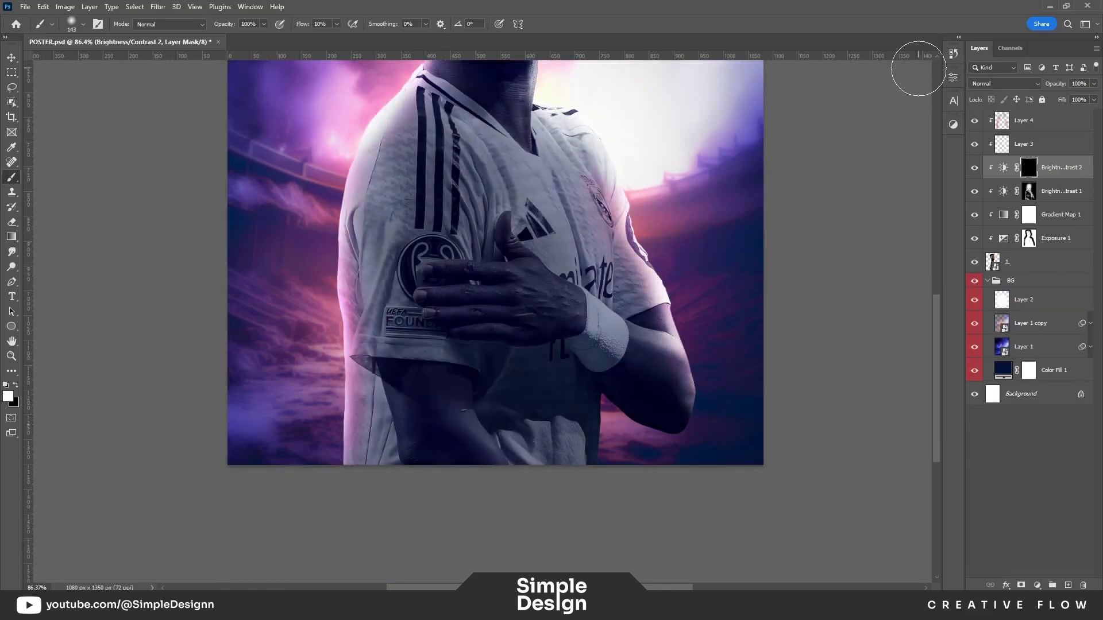
{"action": "left_click_drag", "start_coordinate": [610, 389], "coordinate": [722, 369]}
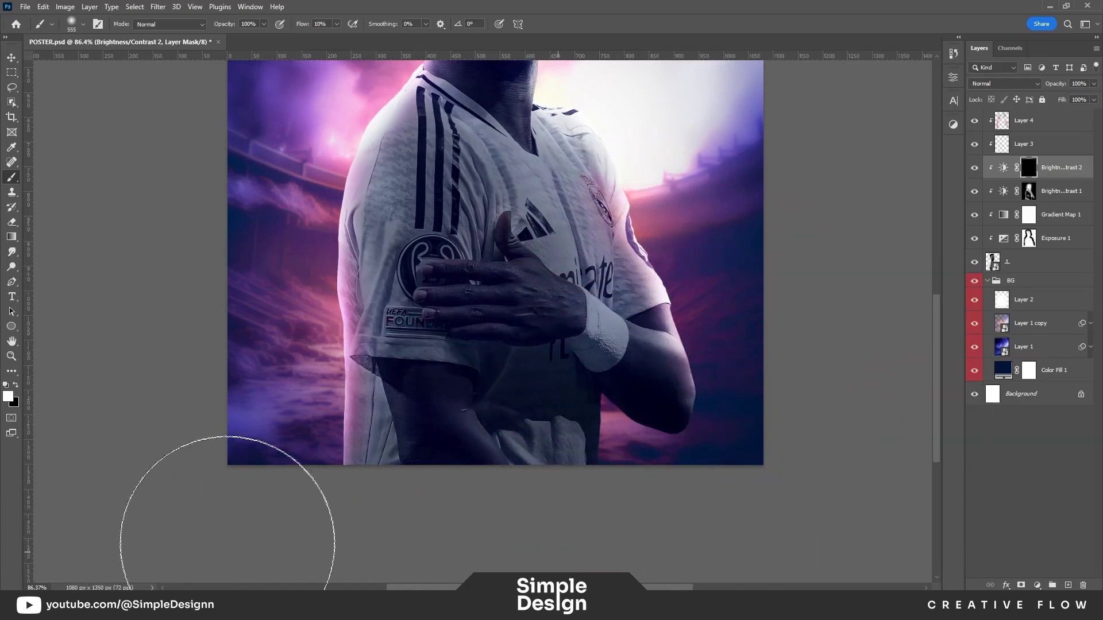
{"action": "left_click", "coordinate": [1047, 128]}
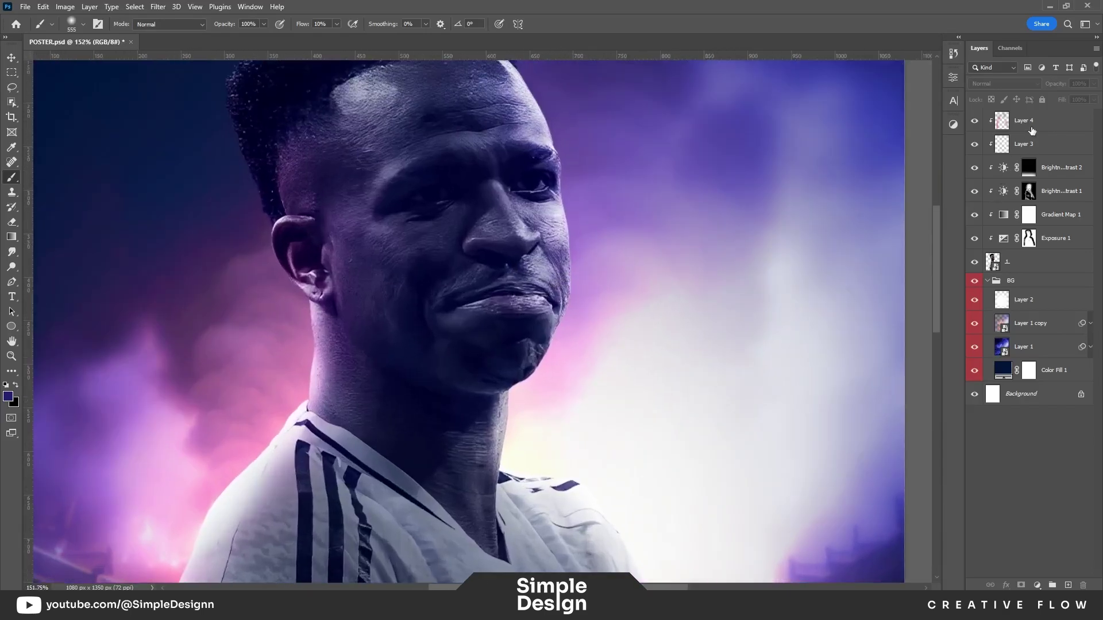
Step: Add a new clipped Layer 5 above Layer 4 and shrink the brush for fine detail
{"action": "left_click", "coordinate": [1068, 585]}
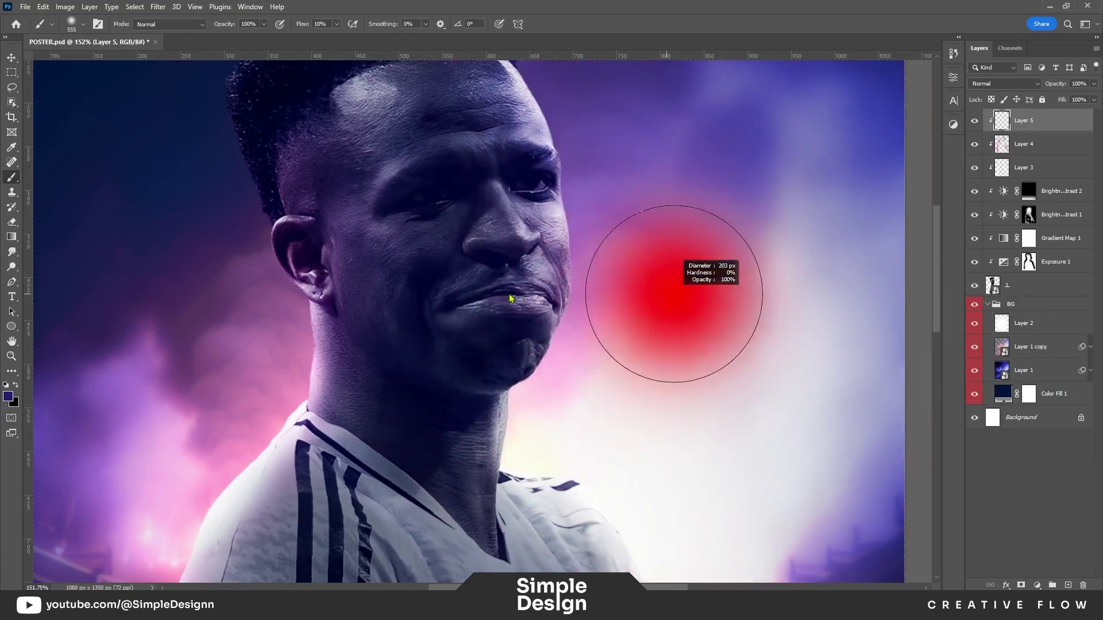
{"action": "scroll", "coordinate": [670, 290], "scroll_direction": "up", "scroll_amount": 3}
{"action": "scroll", "coordinate": [551, 230], "scroll_direction": "up", "scroll_amount": 2}
{"action": "scroll", "coordinate": [547, 224], "scroll_direction": "up", "scroll_amount": 1}
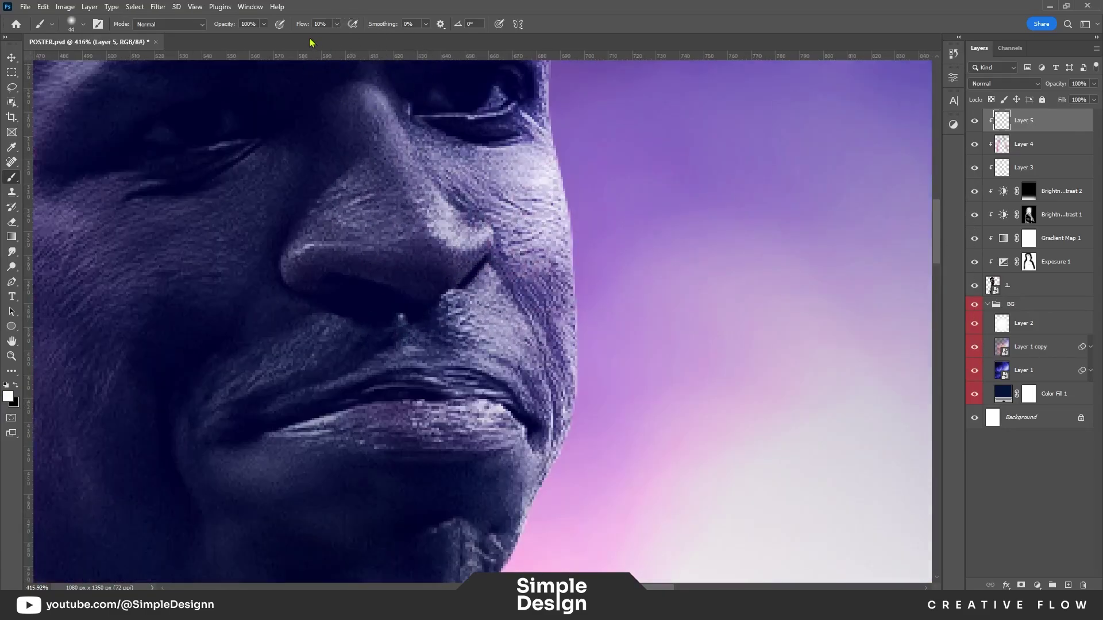
{"action": "left_click_drag", "start_coordinate": [604, 144], "coordinate": [581, 144]}
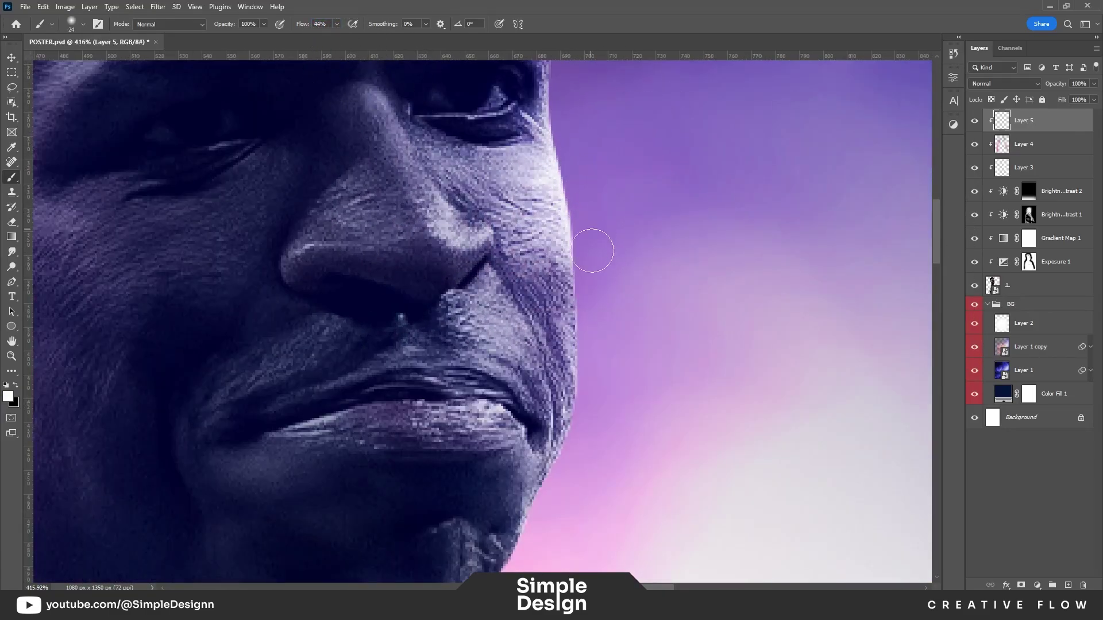
Step: Brighten the neck edge with a light white stroke, then work down the shoulder
{"action": "left_click_drag", "start_coordinate": [601, 461], "coordinate": [631, 249]}
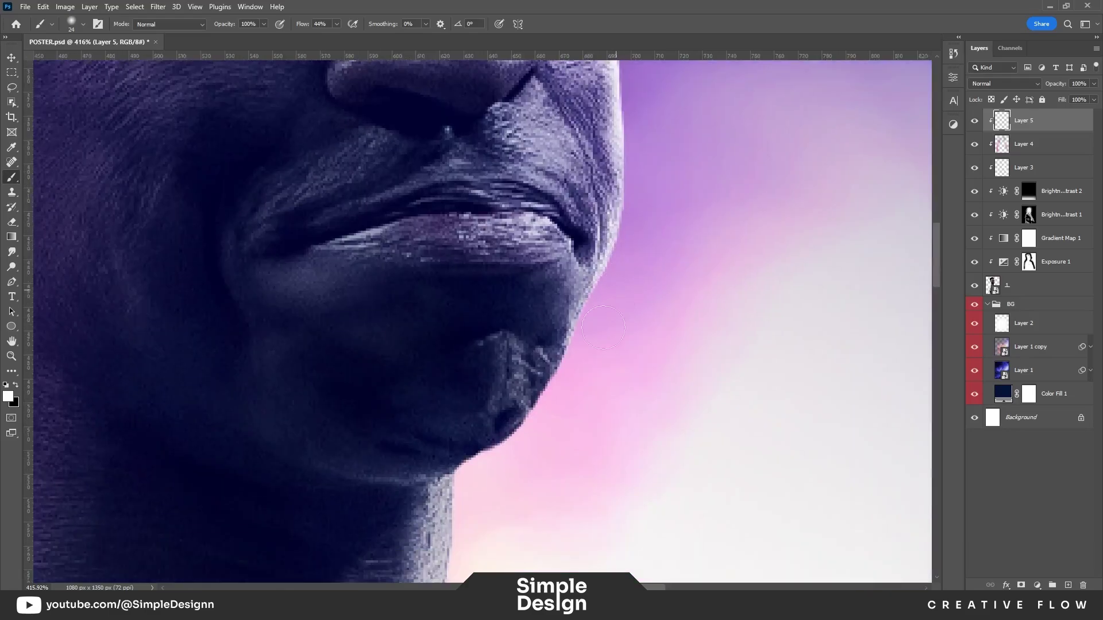
{"action": "left_click_drag", "start_coordinate": [520, 419], "coordinate": [566, 190]}
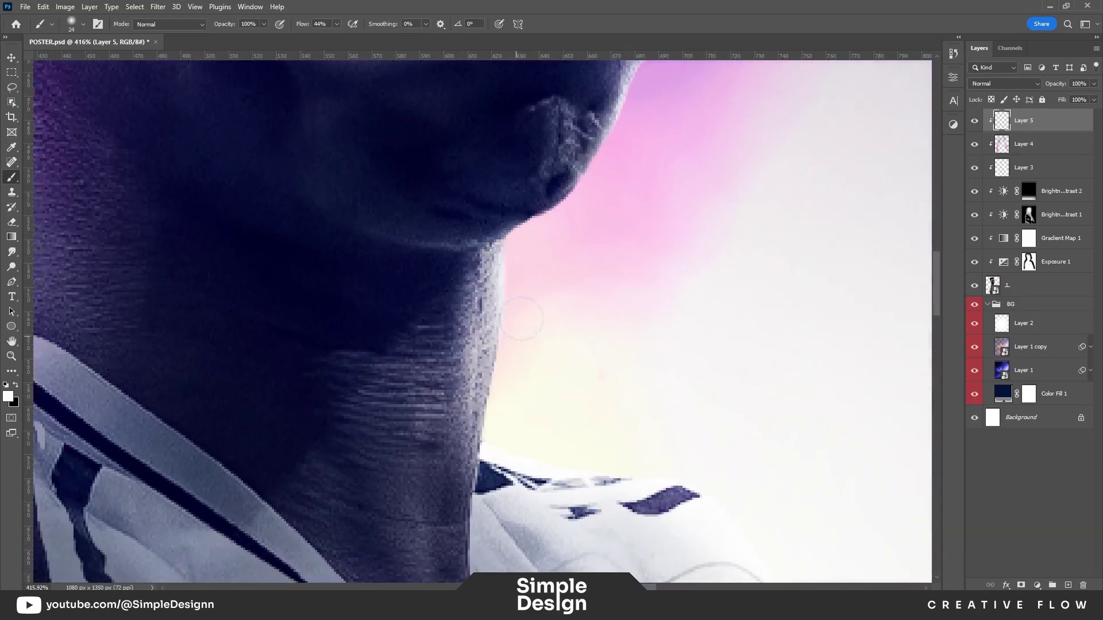
{"action": "left_click_drag", "start_coordinate": [521, 319], "coordinate": [507, 425]}
{"action": "left_click_drag", "start_coordinate": [705, 468], "coordinate": [545, 209]}
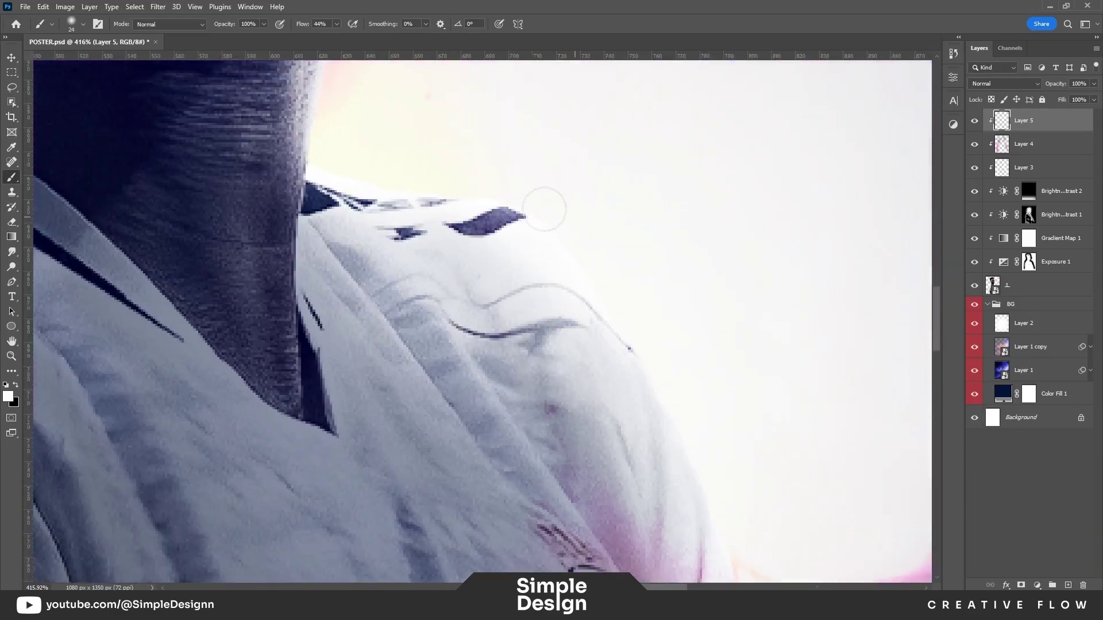
{"action": "left_click_drag", "start_coordinate": [723, 449], "coordinate": [584, 198]}
{"action": "left_click_drag", "start_coordinate": [659, 418], "coordinate": [614, 246]}
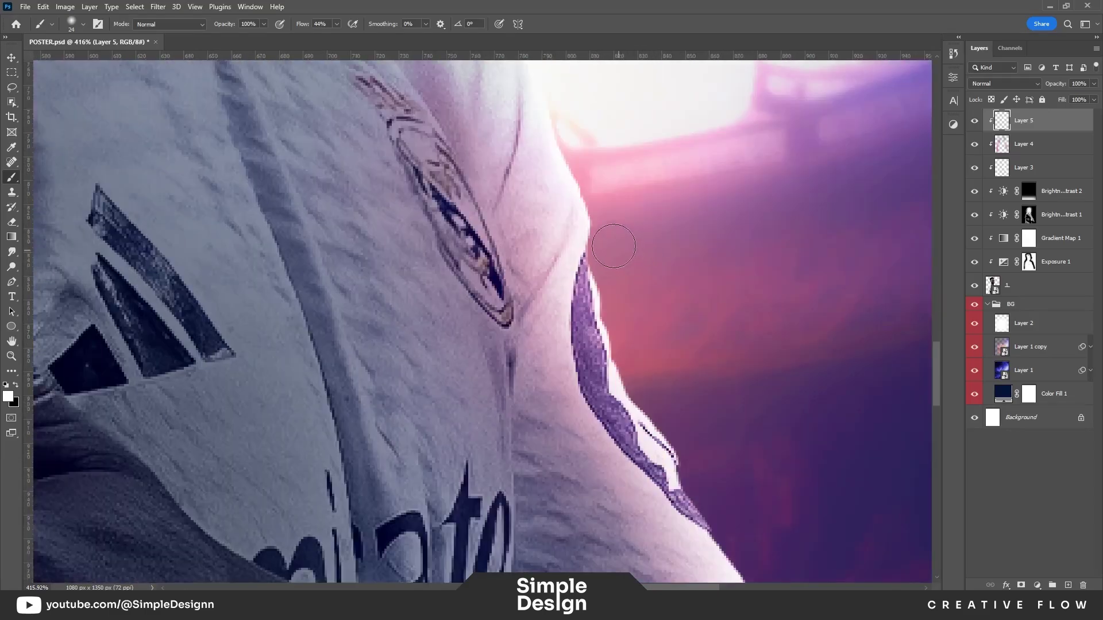
{"action": "scroll", "coordinate": [696, 457], "scroll_direction": "down", "scroll_amount": 5}
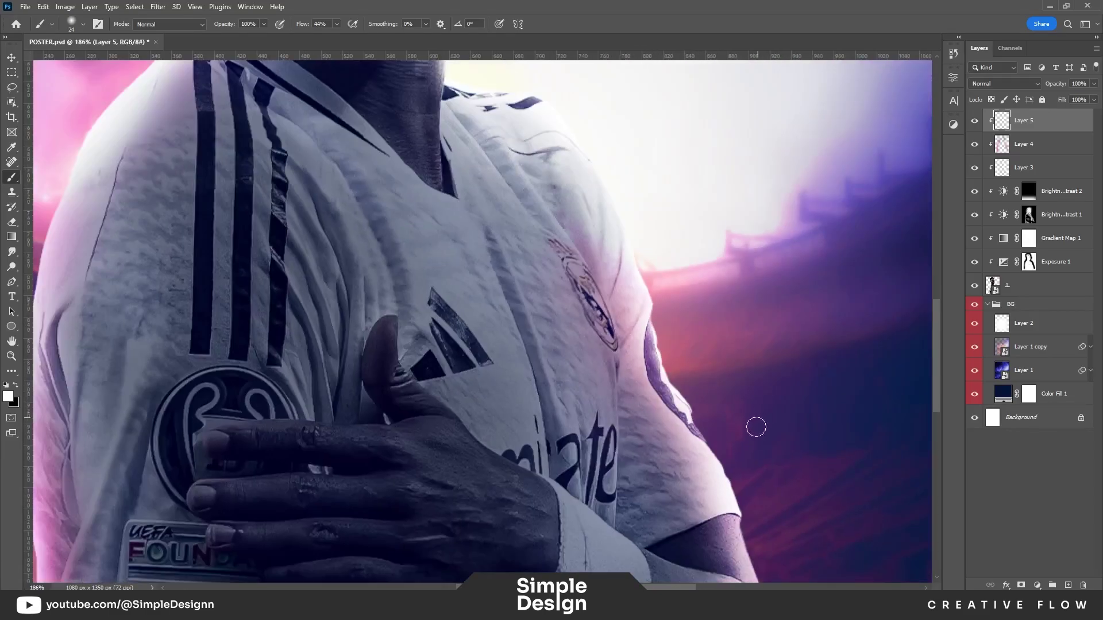
{"action": "scroll", "coordinate": [756, 424], "scroll_direction": "up", "scroll_amount": 4}
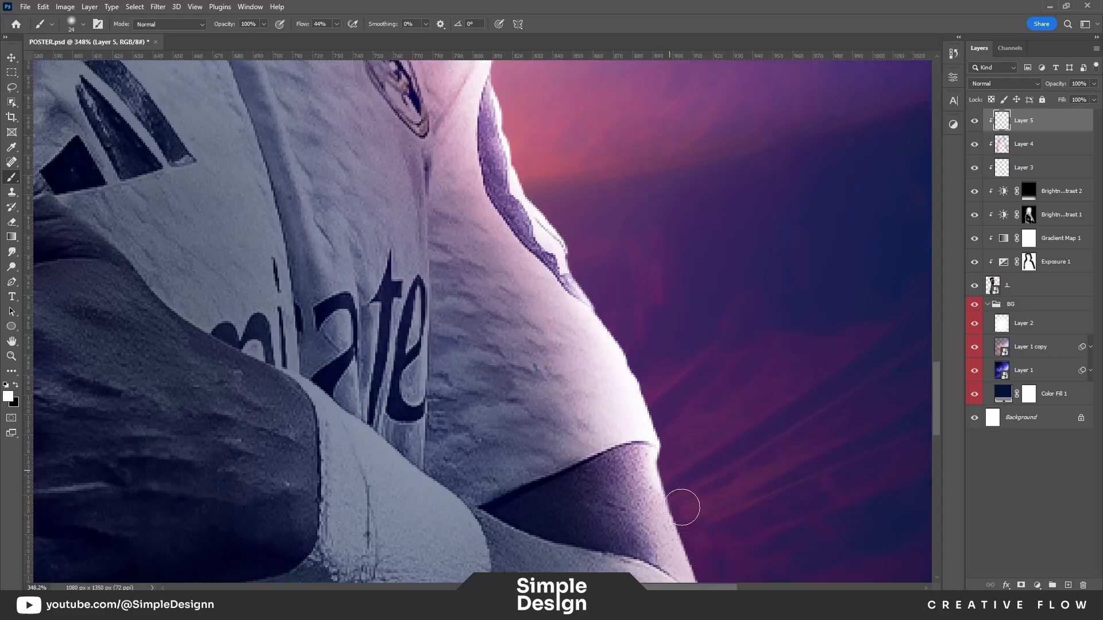
{"action": "left_click_drag", "start_coordinate": [728, 526], "coordinate": [661, 234]}
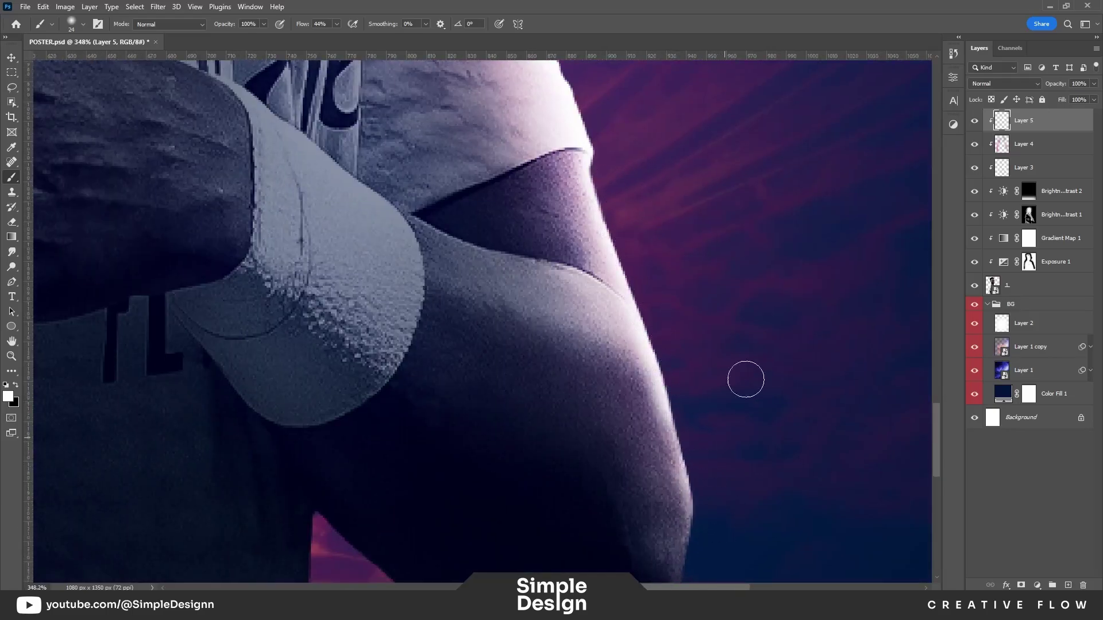
{"action": "scroll", "coordinate": [746, 379], "scroll_direction": "down", "scroll_amount": 5}
{"action": "scroll", "coordinate": [592, 217], "scroll_direction": "up", "scroll_amount": 2}
{"action": "scroll", "coordinate": [501, 187], "scroll_direction": "up", "scroll_amount": 5}
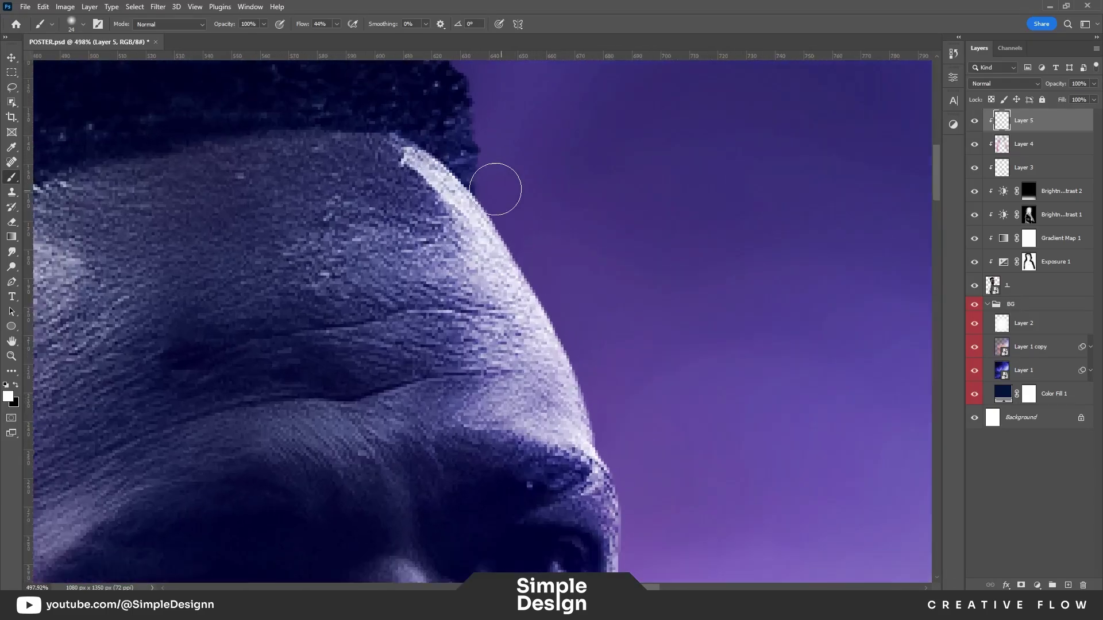
{"action": "scroll", "coordinate": [629, 439], "scroll_direction": "down", "scroll_amount": 4}
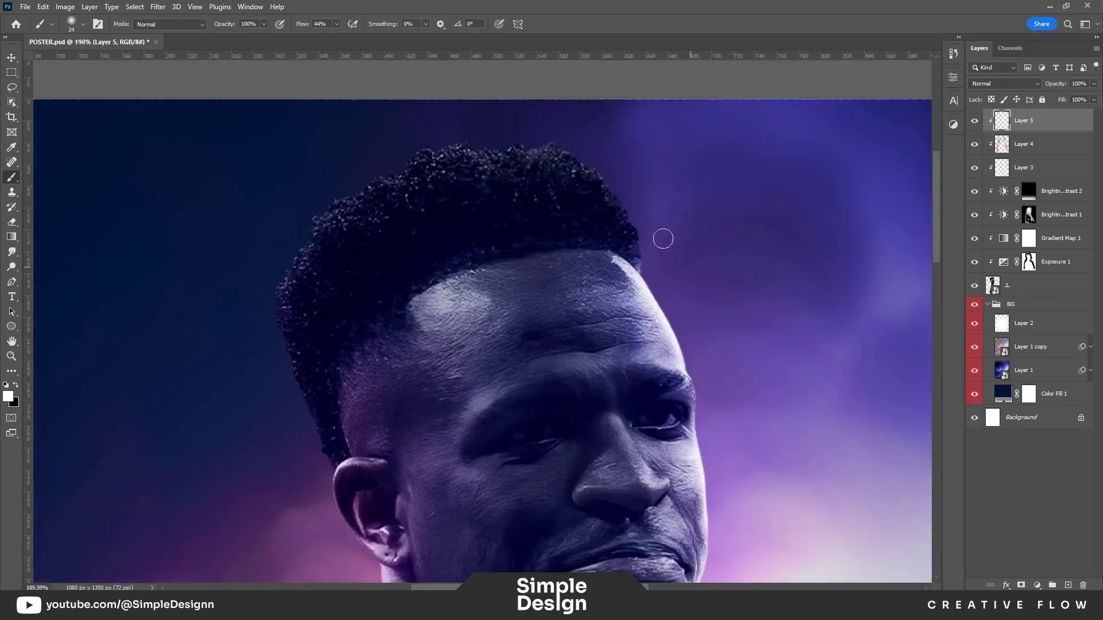
{"action": "scroll", "coordinate": [665, 239], "scroll_direction": "up", "scroll_amount": 2}
{"action": "scroll", "coordinate": [469, 320], "scroll_direction": "down", "scroll_amount": 3}
{"action": "scroll", "coordinate": [493, 266], "scroll_direction": "up", "scroll_amount": 5}
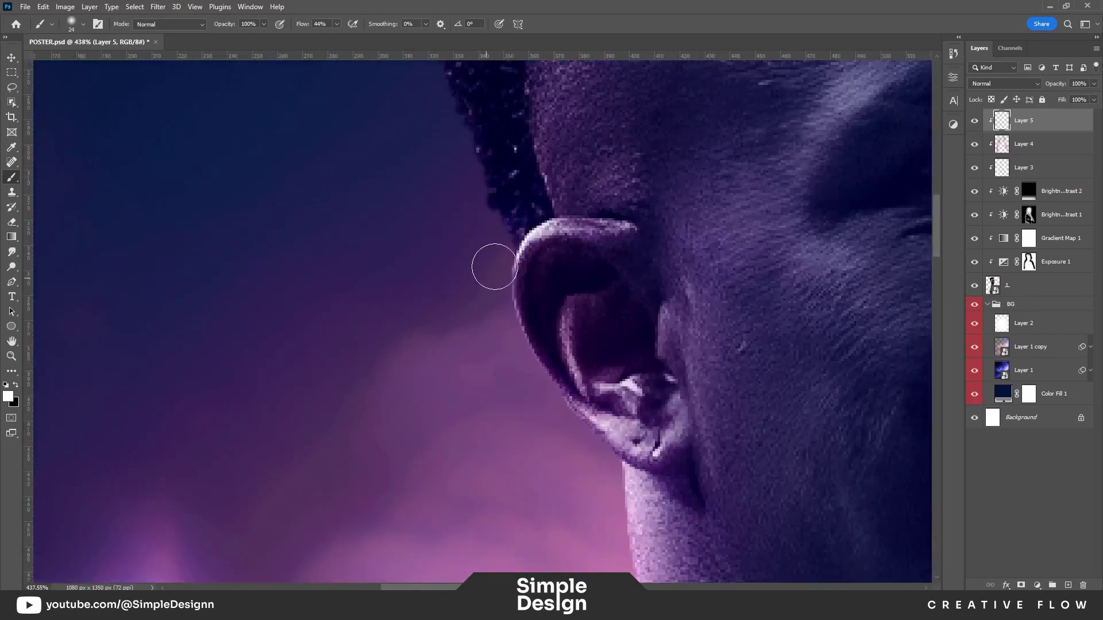
Step: Paint a bright highlight down the neck's edge below the ear
{"action": "left_click_drag", "start_coordinate": [590, 422], "coordinate": [530, 238]}
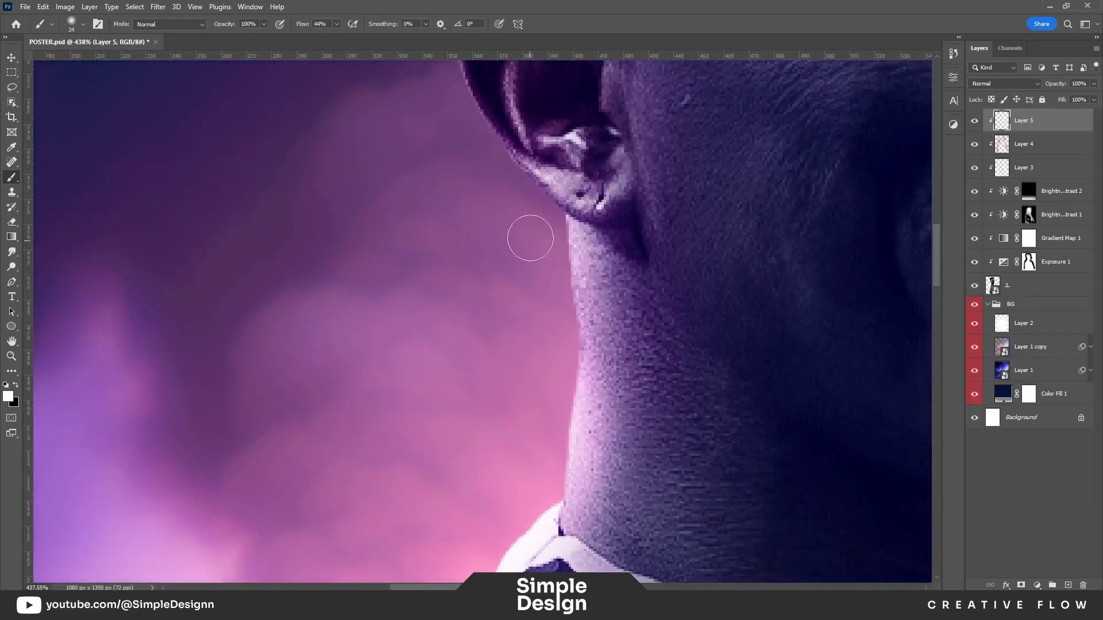
{"action": "left_click_drag", "start_coordinate": [560, 325], "coordinate": [560, 419]}
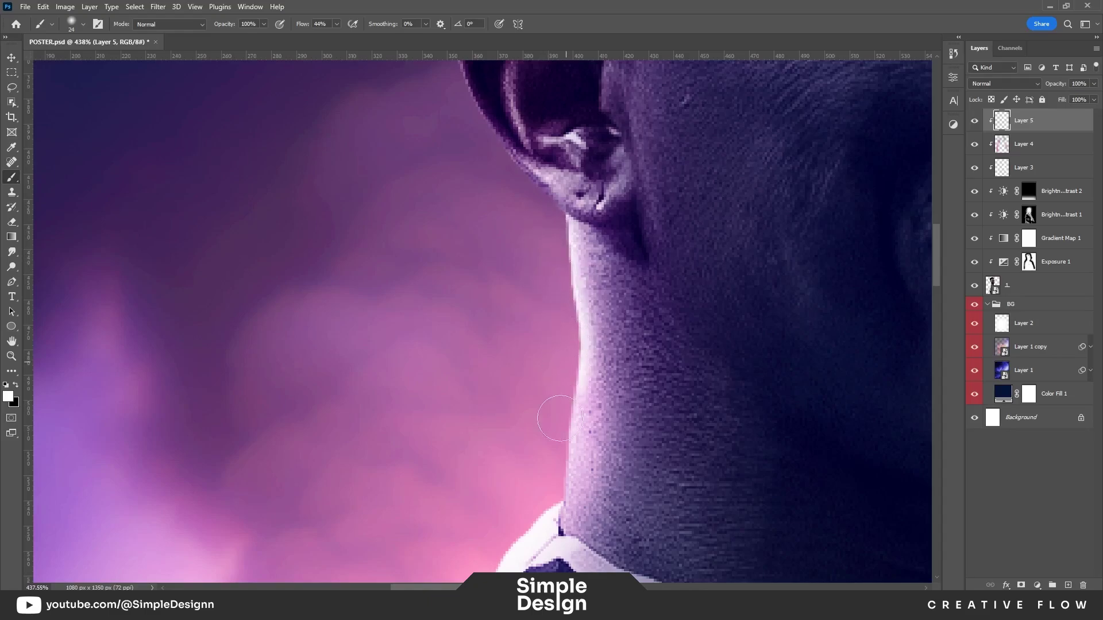
{"action": "scroll", "coordinate": [547, 458], "scroll_direction": "down", "scroll_amount": 5}
{"action": "scroll", "coordinate": [627, 386], "scroll_direction": "up", "scroll_amount": 5}
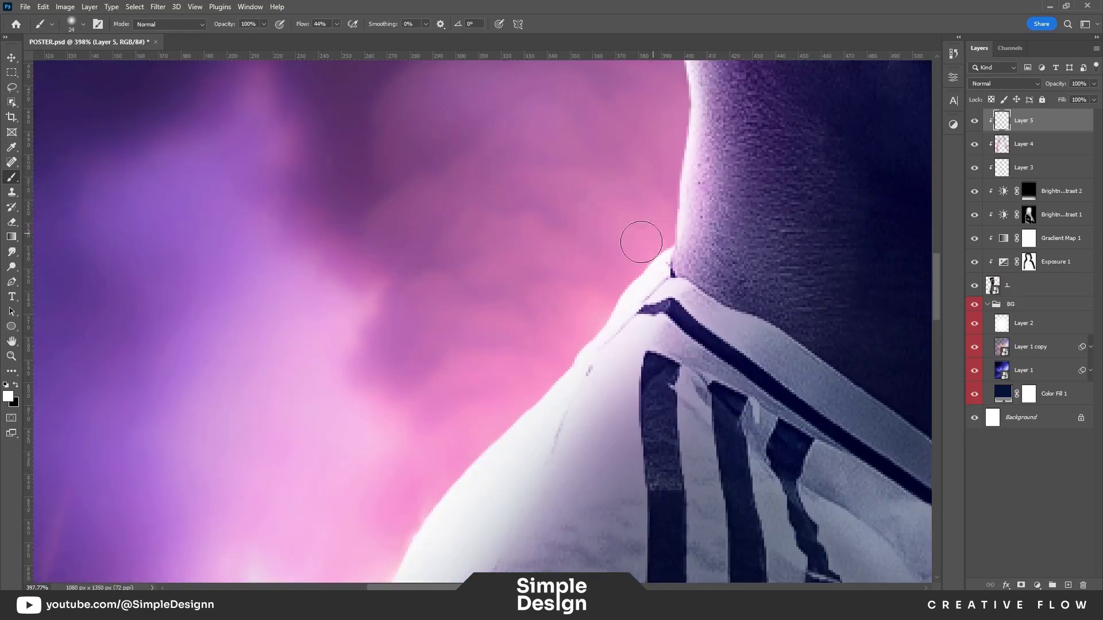
Step: Paint soft highlights down the shoulder edge toward the emblem
{"action": "left_click_drag", "start_coordinate": [496, 403], "coordinate": [585, 225]}
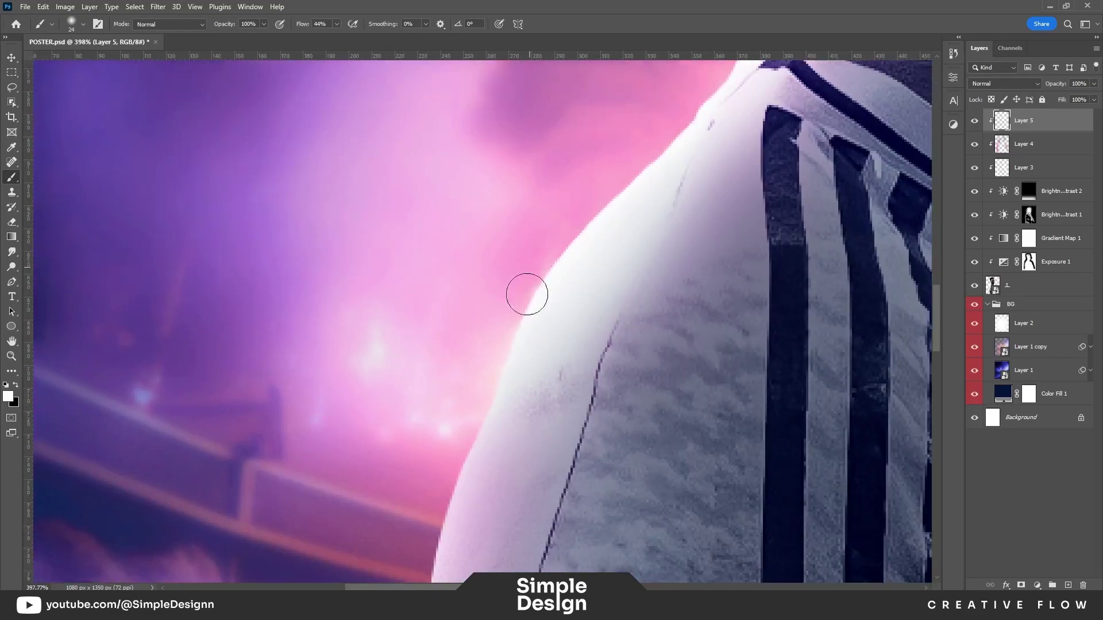
{"action": "left_click_drag", "start_coordinate": [527, 294], "coordinate": [443, 493]}
{"action": "left_click_drag", "start_coordinate": [570, 460], "coordinate": [513, 228]}
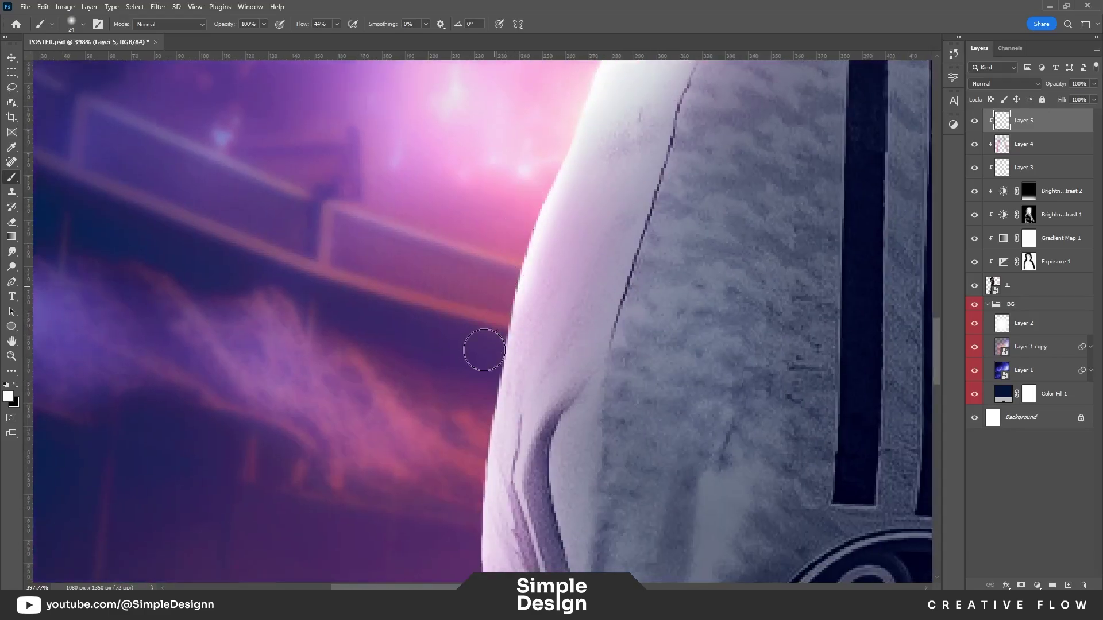
{"action": "left_click_drag", "start_coordinate": [477, 419], "coordinate": [507, 214]}
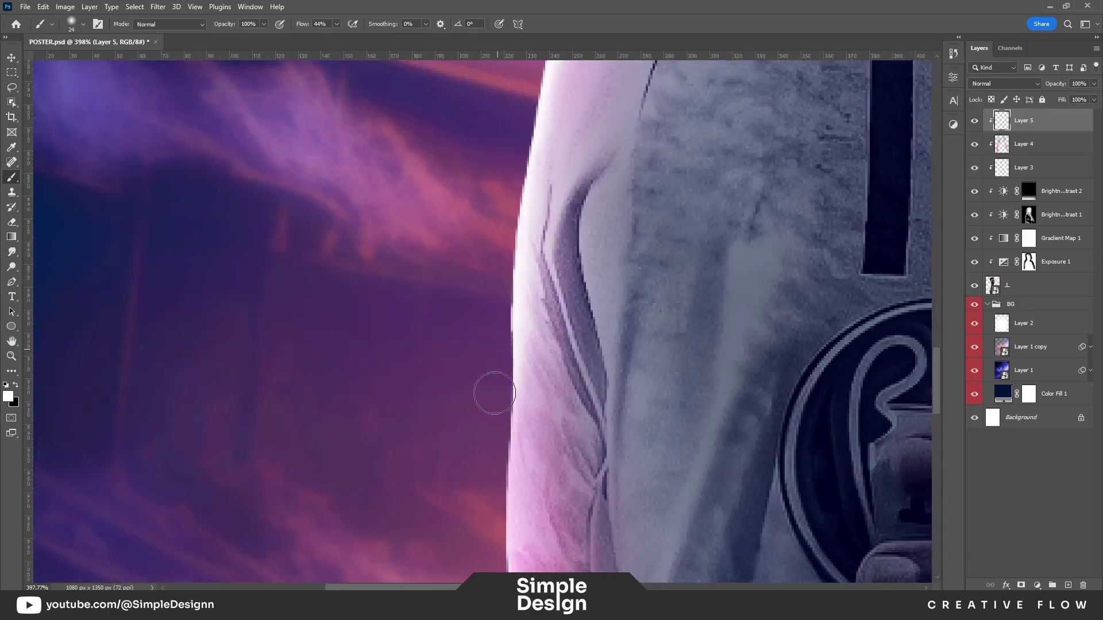
{"action": "mouse_move", "coordinate": [495, 394]}
{"action": "left_mouse_down"}
{"action": "mouse_move", "coordinate": [495, 473]}
{"action": "mouse_move", "coordinate": [495, 210]}
{"action": "mouse_move", "coordinate": [540, 442]}
{"action": "left_mouse_up"}
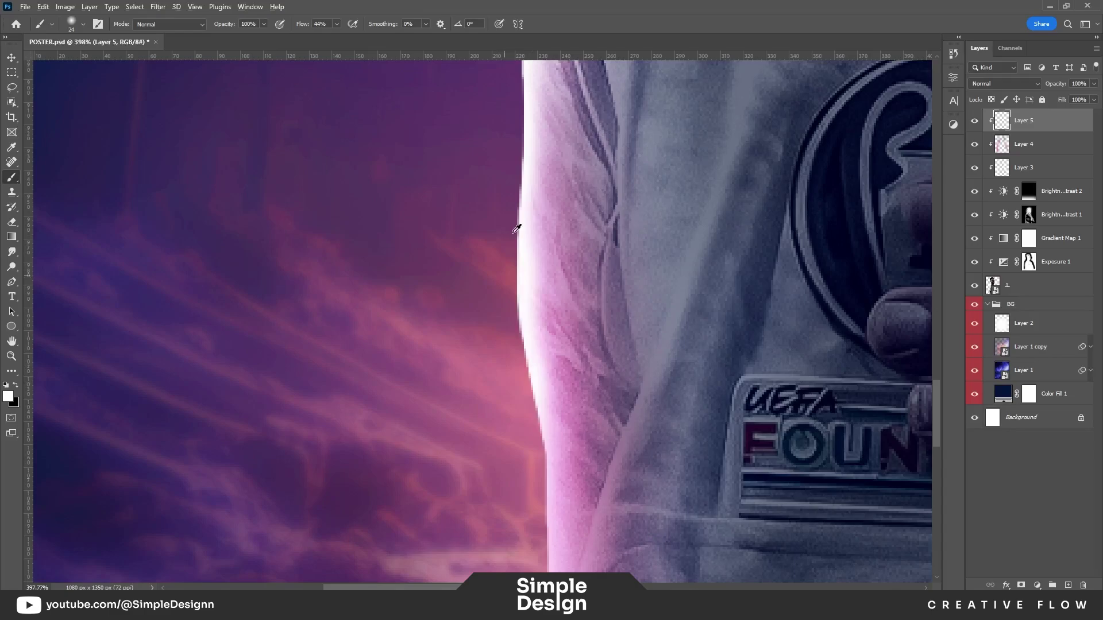
{"action": "scroll", "coordinate": [516, 228], "scroll_direction": "down", "scroll_amount": 5}
{"action": "scroll", "coordinate": [377, 424], "scroll_direction": "up", "scroll_amount": 3}
{"action": "scroll", "coordinate": [377, 423], "scroll_direction": "up", "scroll_amount": 5}
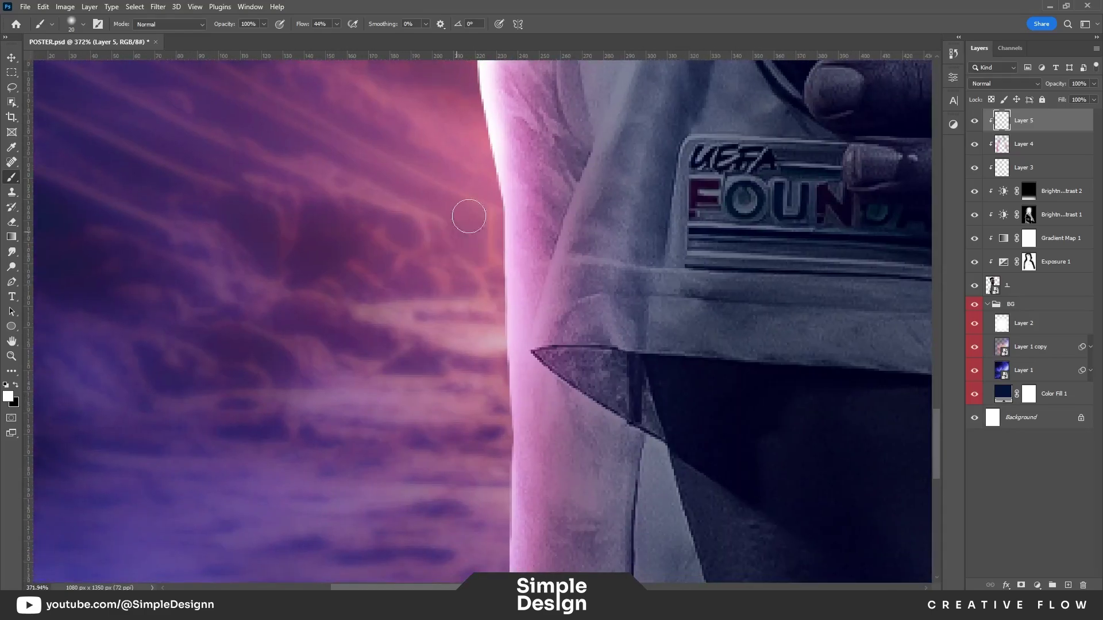
Step: Inspect the lower shoulder, arm edge and jersey emblem for further highlights
{"action": "left_click_drag", "start_coordinate": [499, 400], "coordinate": [499, 258]}
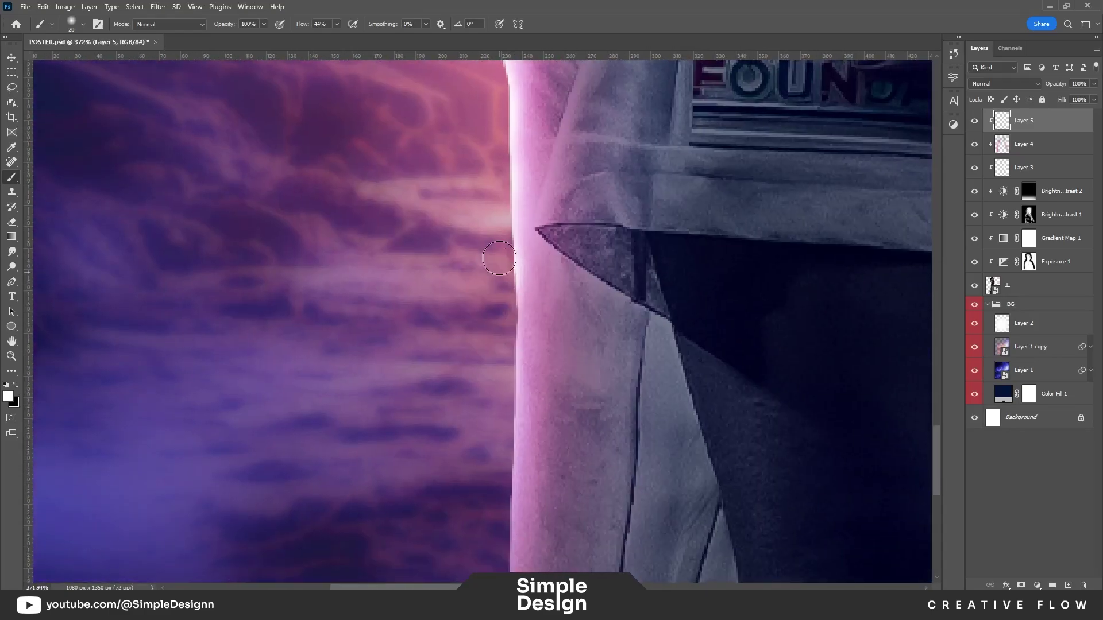
{"action": "scroll", "coordinate": [496, 475], "scroll_direction": "down", "scroll_amount": 3}
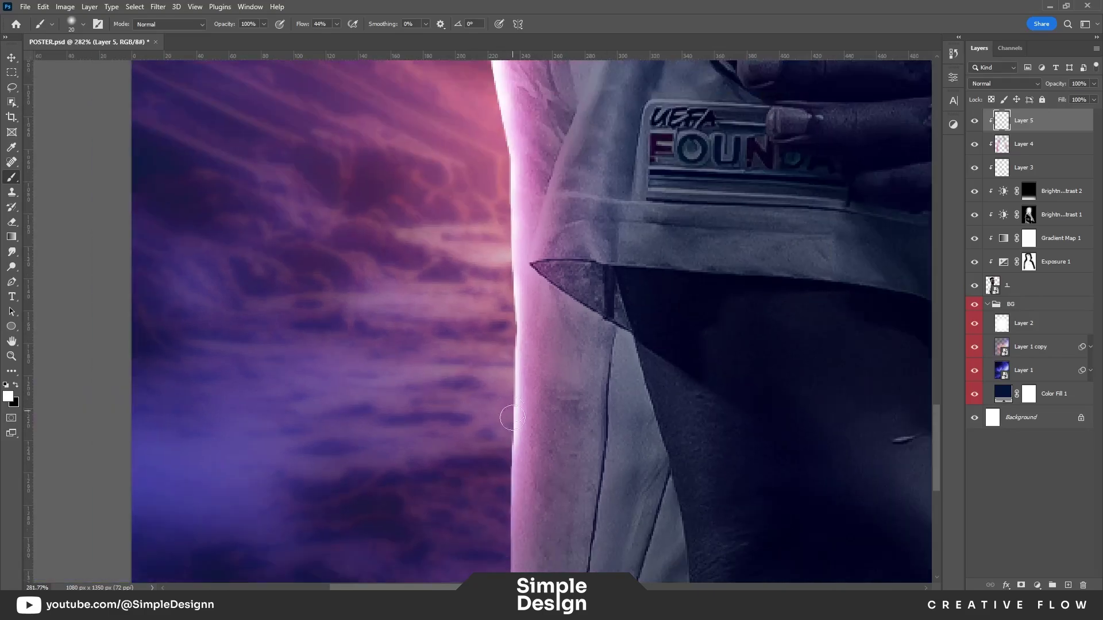
{"action": "left_click_drag", "start_coordinate": [498, 474], "coordinate": [503, 276]}
{"action": "scroll", "coordinate": [485, 485], "scroll_direction": "down", "scroll_amount": 5}
{"action": "scroll", "coordinate": [463, 423], "scroll_direction": "down", "scroll_amount": 5}
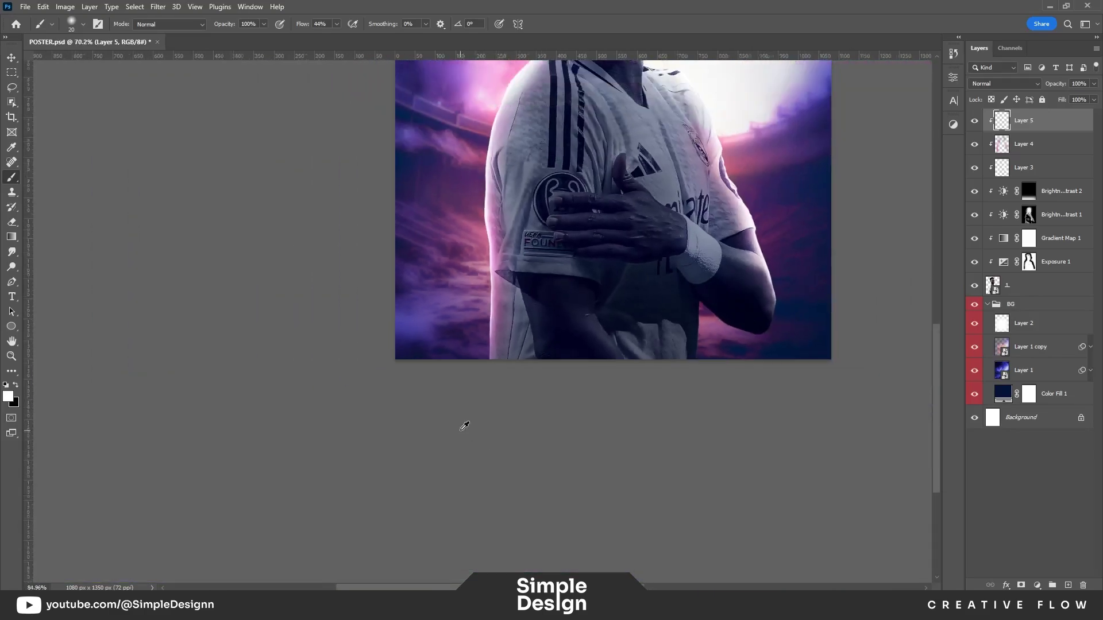
{"action": "scroll", "coordinate": [503, 366], "scroll_direction": "up", "scroll_amount": 10}
{"action": "scroll", "coordinate": [526, 467], "scroll_direction": "down", "scroll_amount": 2}
{"action": "scroll", "coordinate": [431, 451], "scroll_direction": "down", "scroll_amount": 5}
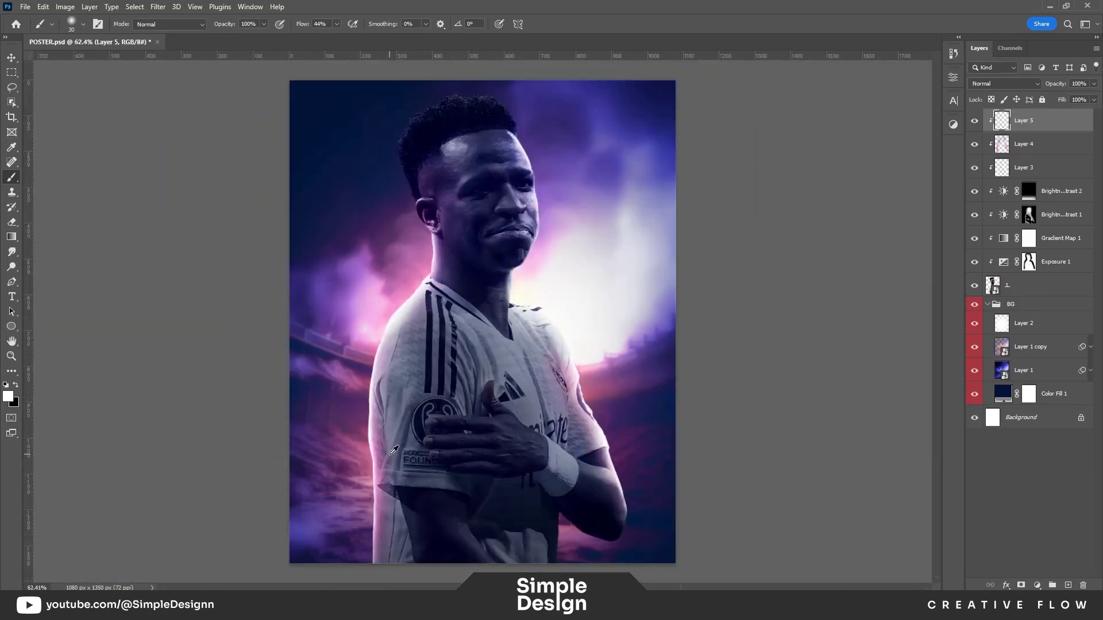
{"action": "scroll", "coordinate": [517, 373], "scroll_direction": "up", "scroll_amount": 4}
{"action": "scroll", "coordinate": [575, 333], "scroll_direction": "up", "scroll_amount": 4}
{"action": "left_click_drag", "start_coordinate": [575, 333], "coordinate": [597, 229]}
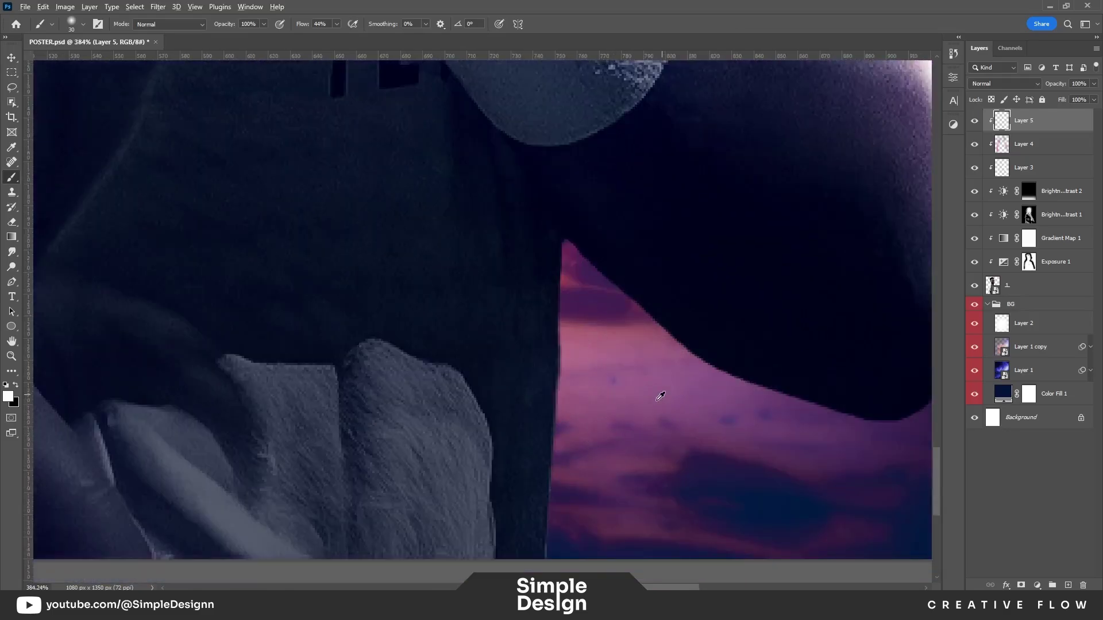
{"action": "scroll", "coordinate": [658, 394], "scroll_direction": "down", "scroll_amount": 4}
{"action": "scroll", "coordinate": [675, 420], "scroll_direction": "up", "scroll_amount": 2}
{"action": "scroll", "coordinate": [678, 422], "scroll_direction": "down", "scroll_amount": 2}
{"action": "scroll", "coordinate": [485, 308], "scroll_direction": "up", "scroll_amount": 3}
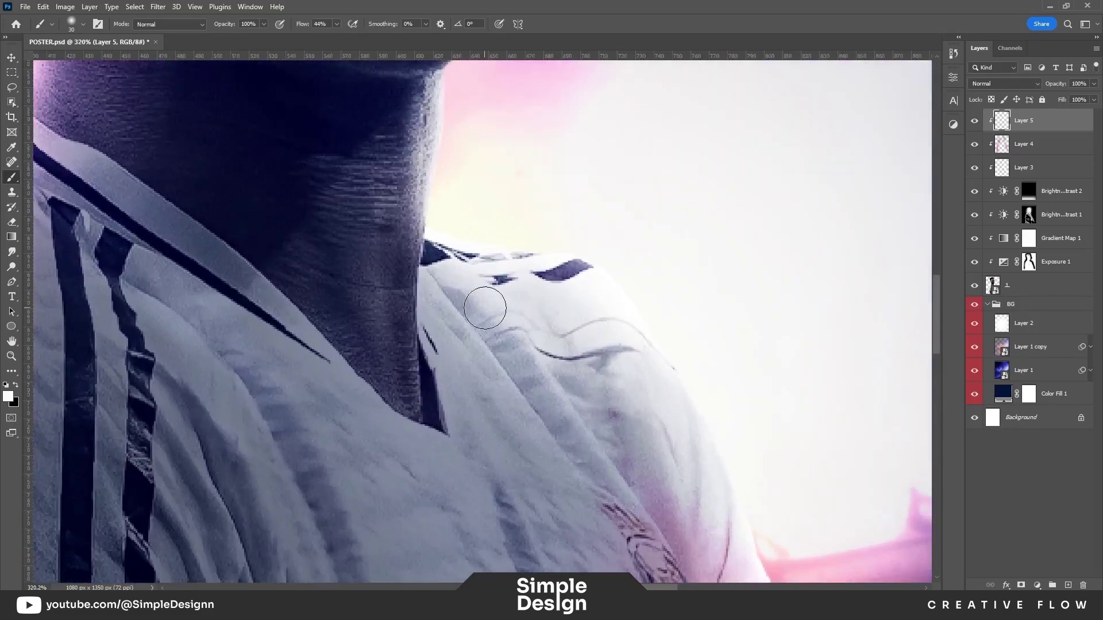
Step: Shrink the brush to 18 px for detail around the shirt stripes and crest
{"action": "key", "text": "bracketleft"}
{"action": "key", "text": "bracketleft"}
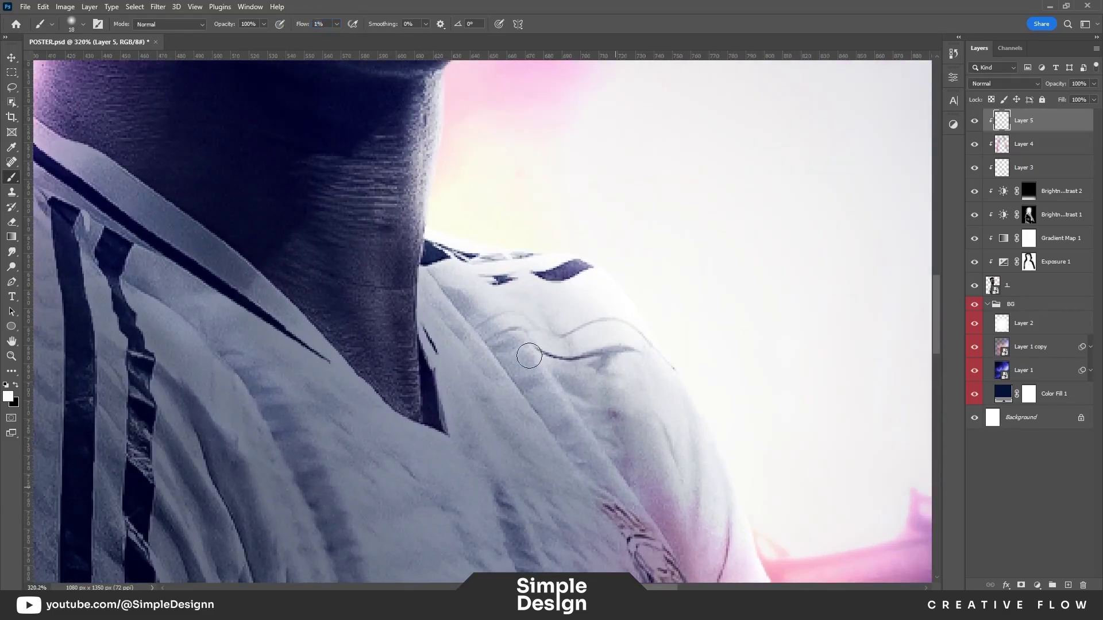
{"action": "scroll", "coordinate": [576, 447], "scroll_direction": "down", "scroll_amount": 3}
{"action": "scroll", "coordinate": [452, 328], "scroll_direction": "up", "scroll_amount": 2}
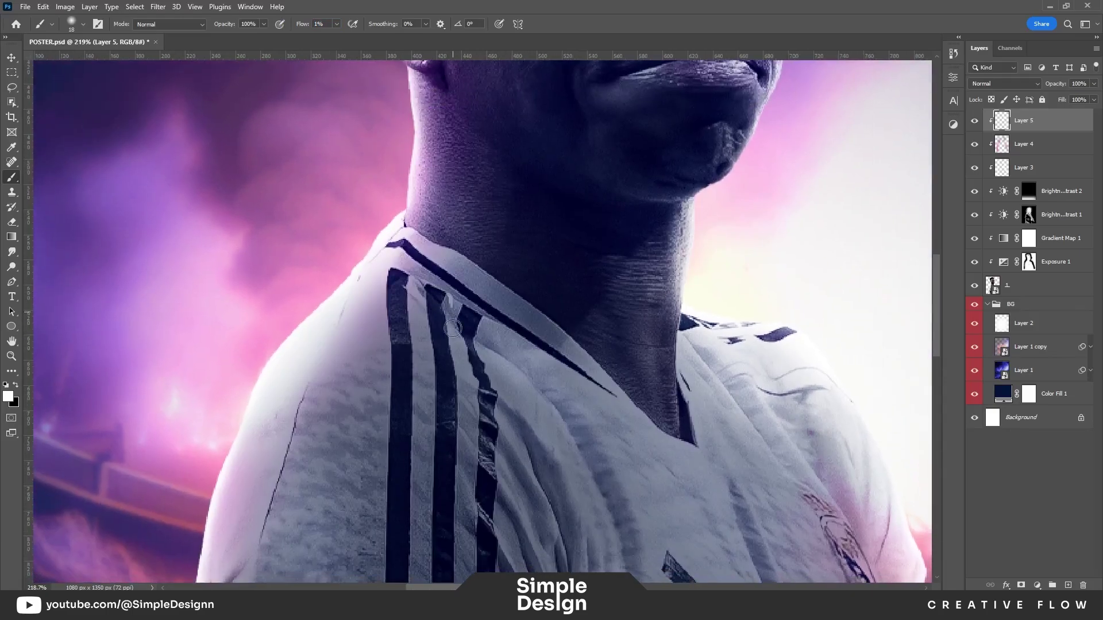
{"action": "left_click_drag", "start_coordinate": [524, 313], "coordinate": [552, 274]}
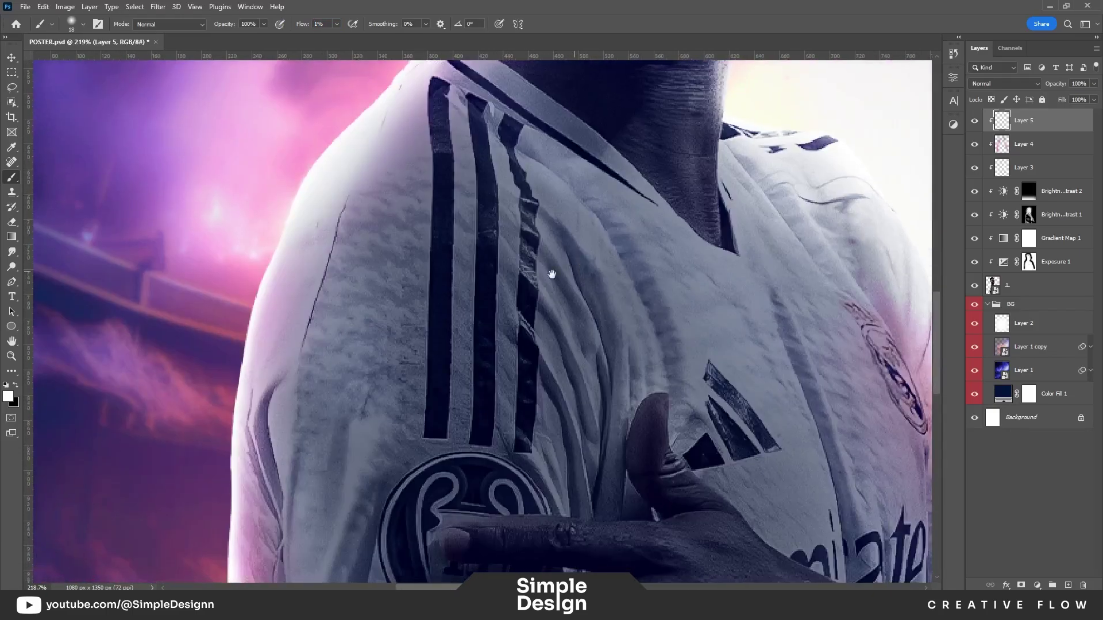
{"action": "scroll", "coordinate": [448, 378], "scroll_direction": "down", "scroll_amount": 2}
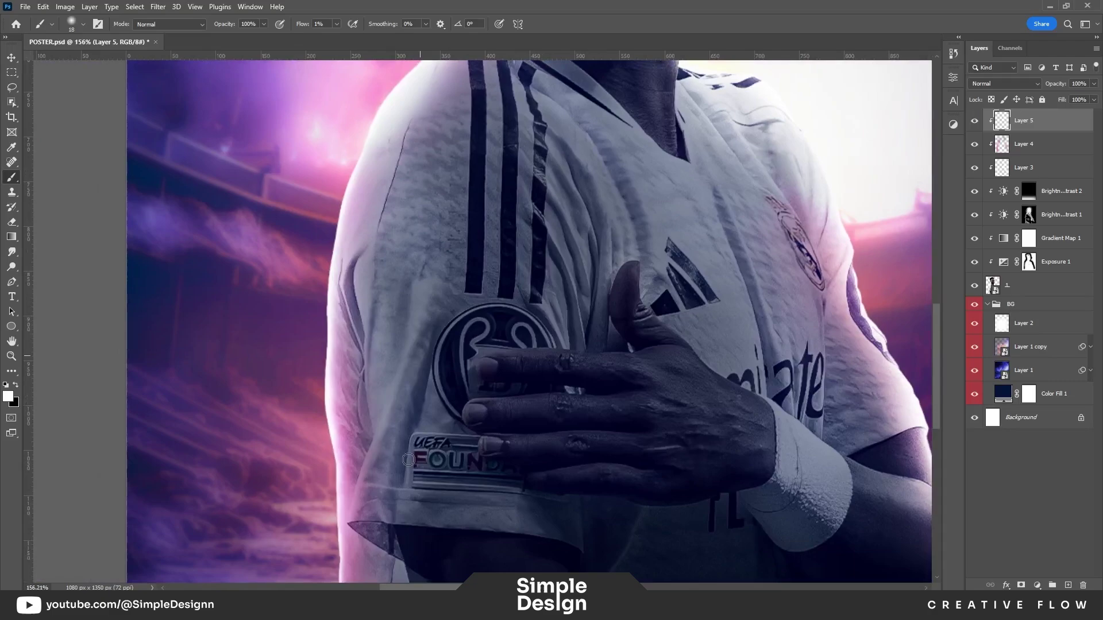
{"action": "scroll", "coordinate": [367, 347], "scroll_direction": "down", "scroll_amount": 2}
{"action": "scroll", "coordinate": [434, 305], "scroll_direction": "down", "scroll_amount": 3}
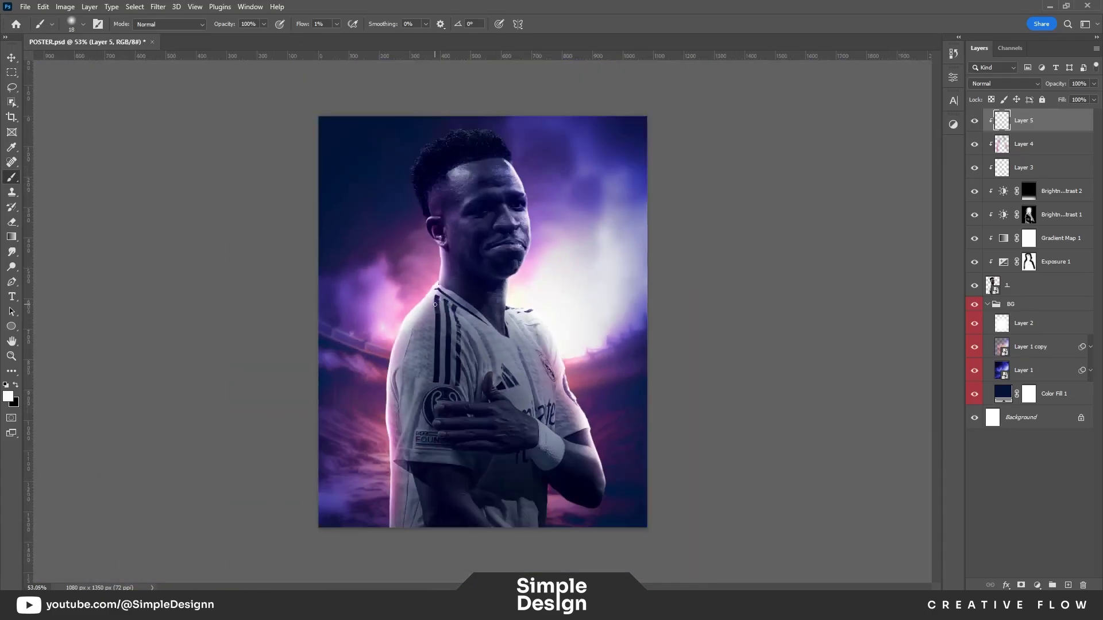
{"action": "scroll", "coordinate": [423, 198], "scroll_direction": "up", "scroll_amount": 3}
{"action": "scroll", "coordinate": [413, 250], "scroll_direction": "up", "scroll_amount": 2}
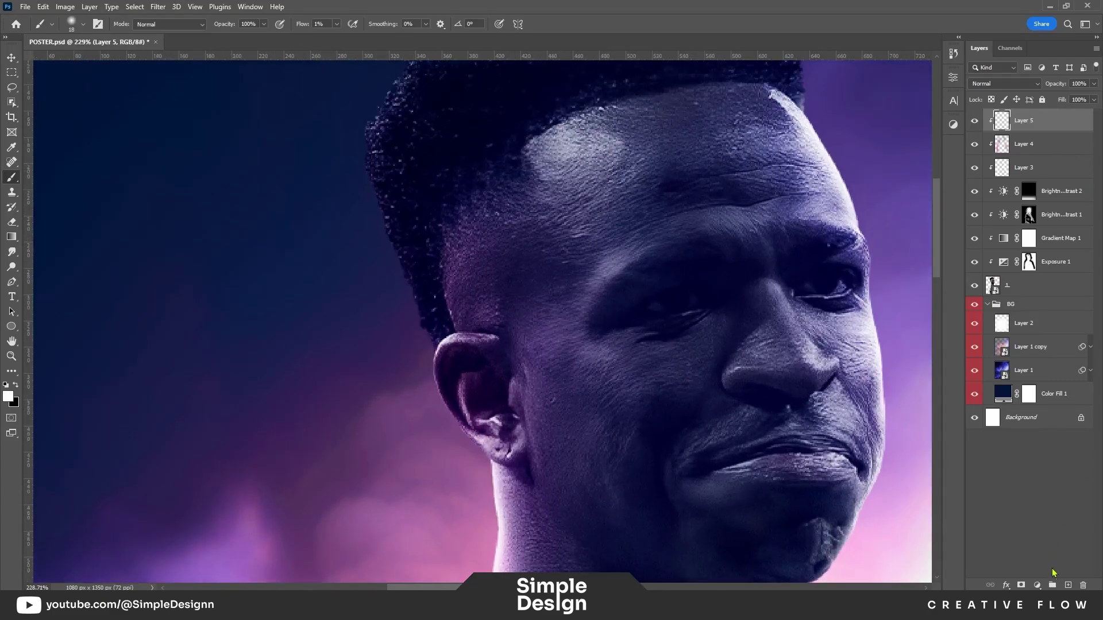
Step: Add a new Layer 6 set to Overlay blending and raise brush flow to 13%
{"action": "left_click", "coordinate": [1068, 585]}
{"action": "left_click", "coordinate": [1005, 83]}
{"action": "left_click", "coordinate": [1003, 225]}
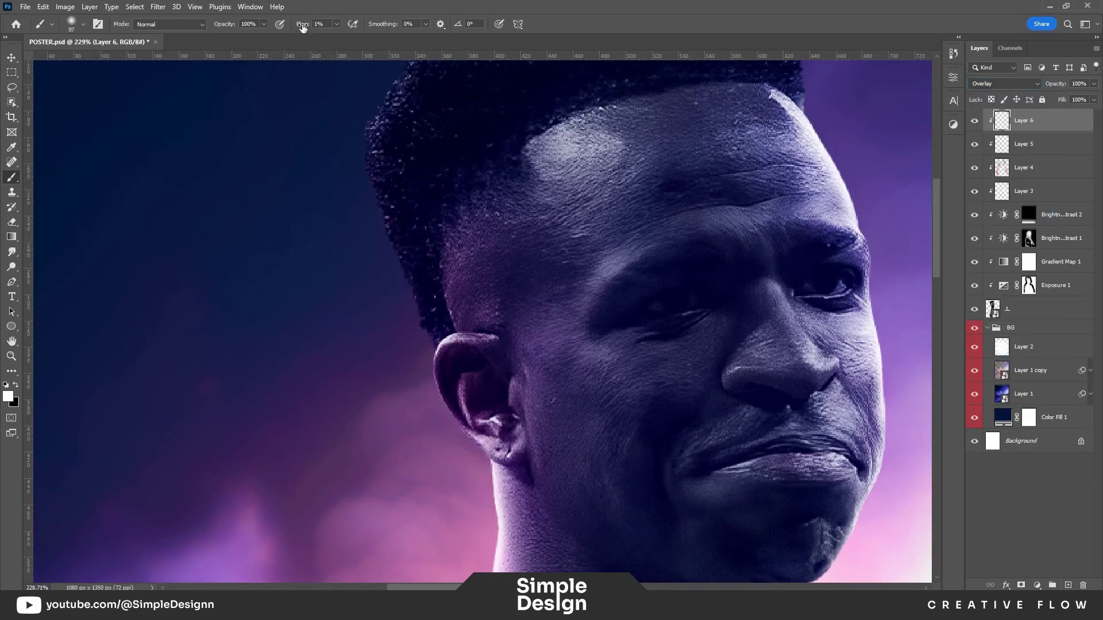
{"action": "left_click_drag", "start_coordinate": [302, 27], "coordinate": [309, 27]}
Step: Softly build up overlay light around the head, ear and neck edges
{"action": "scroll", "coordinate": [402, 287], "scroll_direction": "up", "scroll_amount": 3}
{"action": "scroll", "coordinate": [632, 132], "scroll_direction": "up", "scroll_amount": 1}
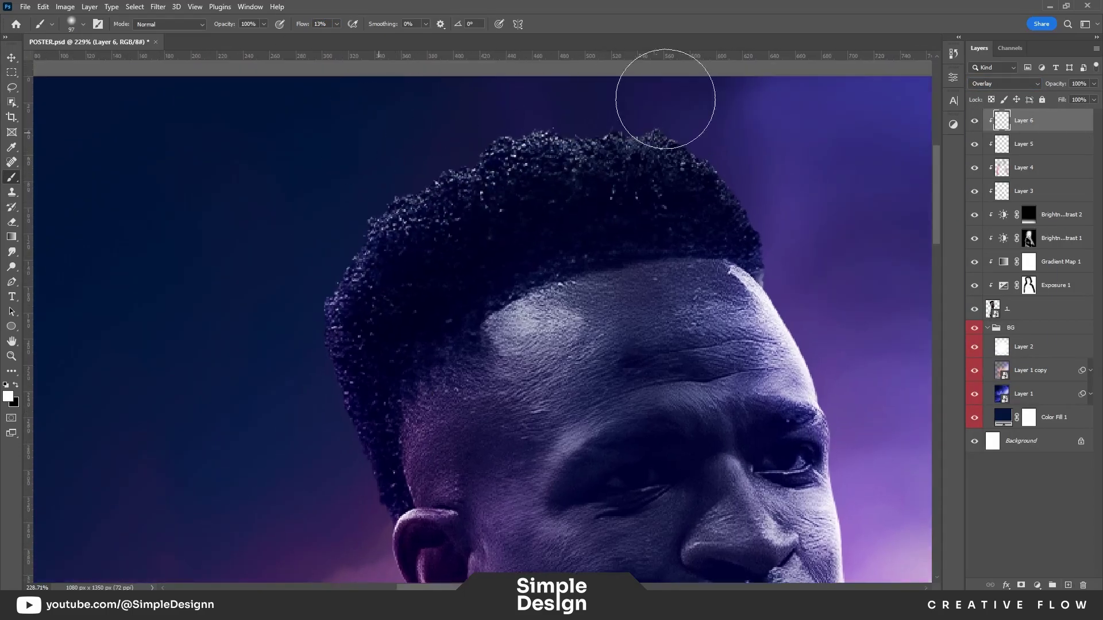
{"action": "scroll", "coordinate": [764, 242], "scroll_direction": "down", "scroll_amount": 2}
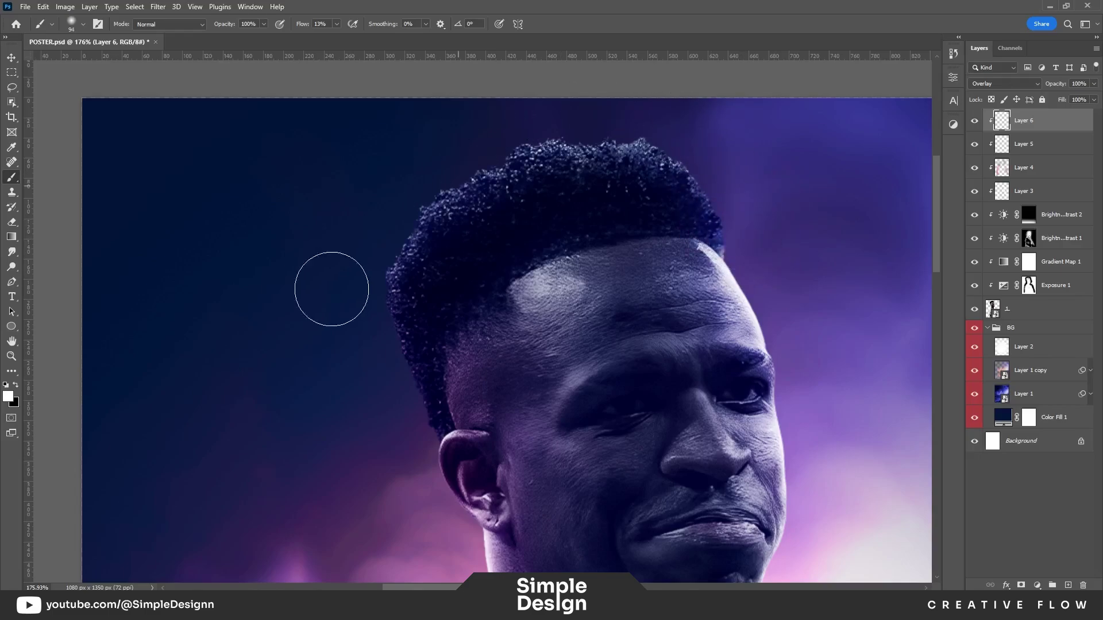
{"action": "scroll", "coordinate": [506, 284], "scroll_direction": "down", "scroll_amount": 2}
{"action": "scroll", "coordinate": [637, 241], "scroll_direction": "up", "scroll_amount": 1}
{"action": "scroll", "coordinate": [625, 256], "scroll_direction": "down", "scroll_amount": 2}
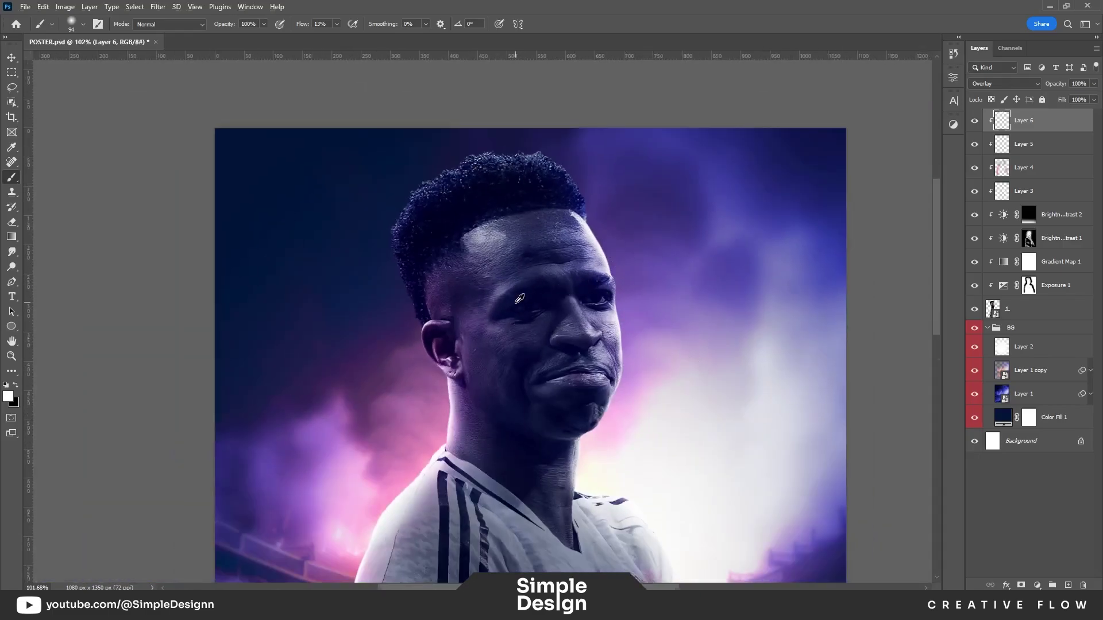
{"action": "scroll", "coordinate": [523, 299], "scroll_direction": "down", "scroll_amount": 2}
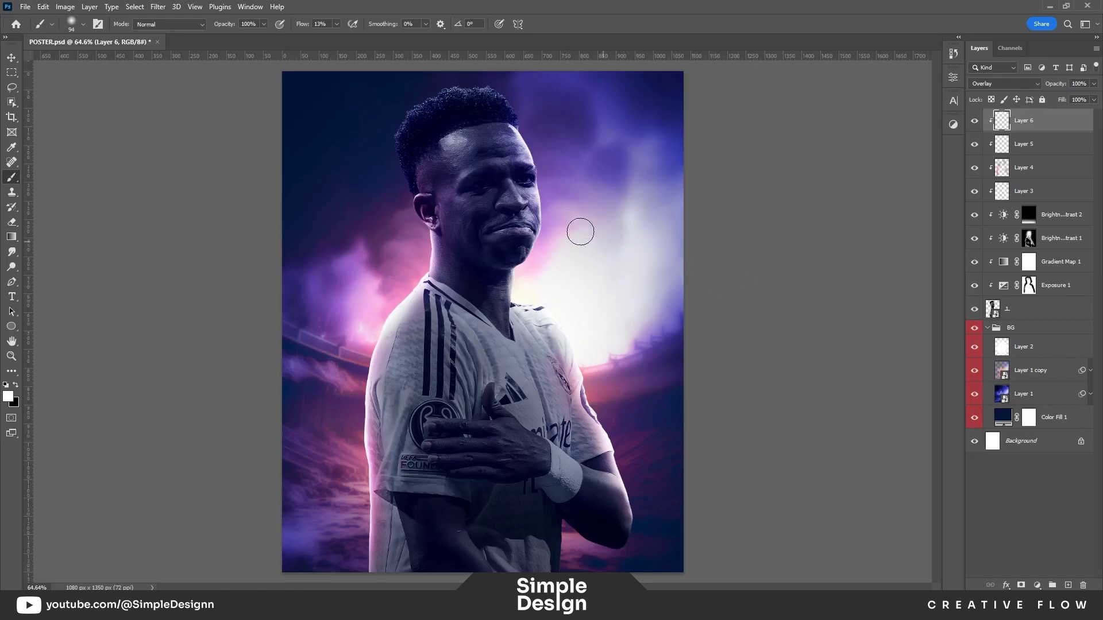
{"action": "scroll", "coordinate": [581, 231], "scroll_direction": "up", "scroll_amount": 4}
{"action": "scroll", "coordinate": [576, 301], "scroll_direction": "up", "scroll_amount": 1}
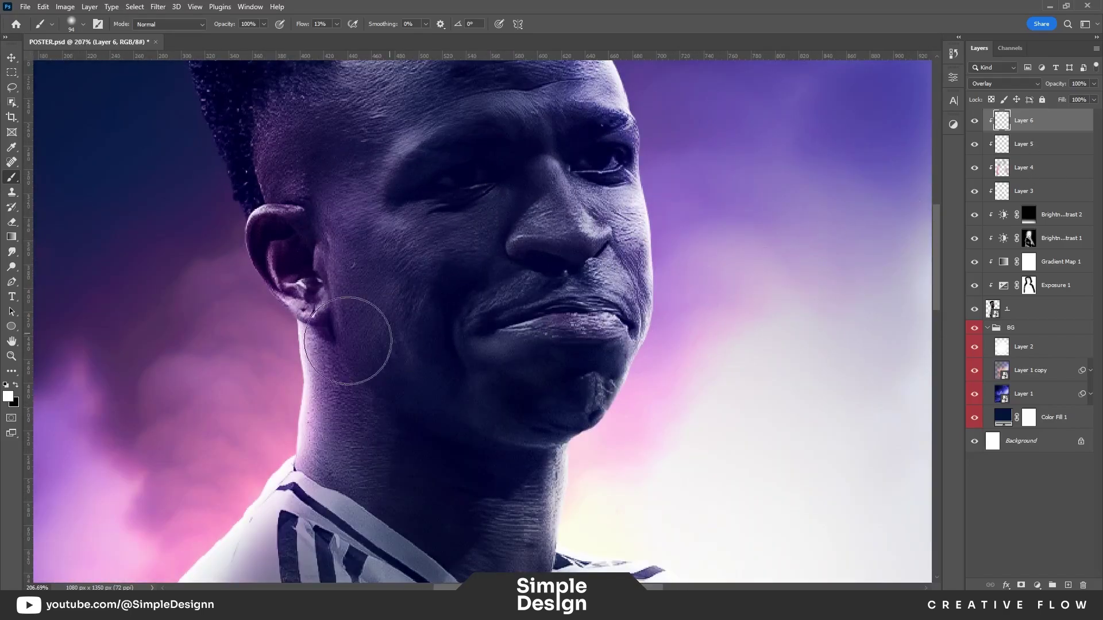
{"action": "scroll", "coordinate": [195, 354], "scroll_direction": "up", "scroll_amount": 1}
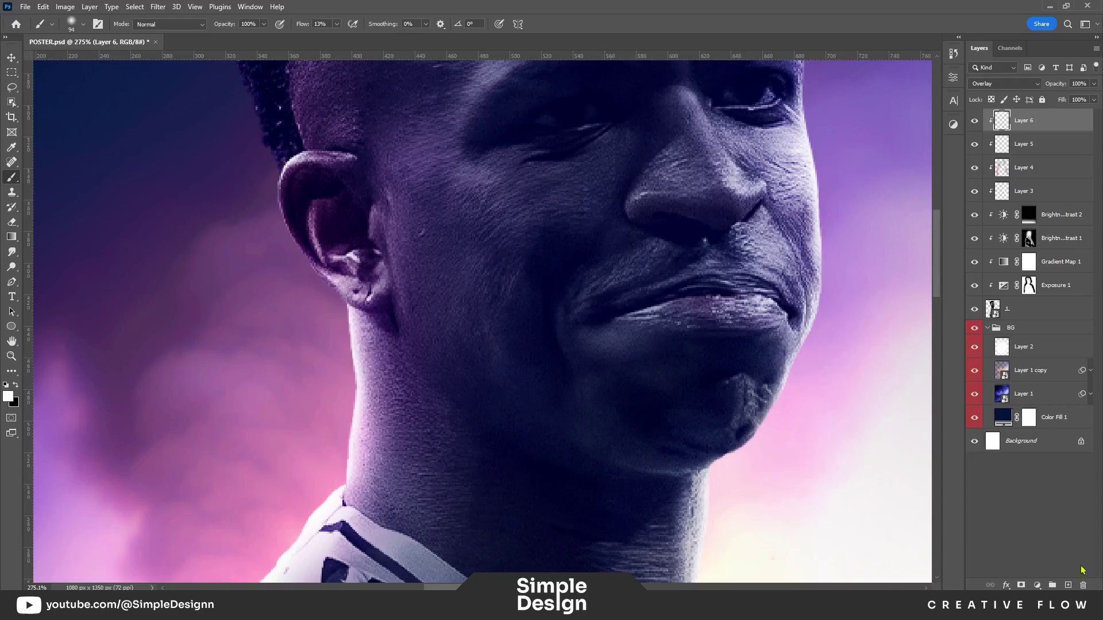
Step: Add a new Layer 7 set to Hard Light blending
{"action": "left_click", "coordinate": [1068, 585]}
{"action": "key", "text": "i"}
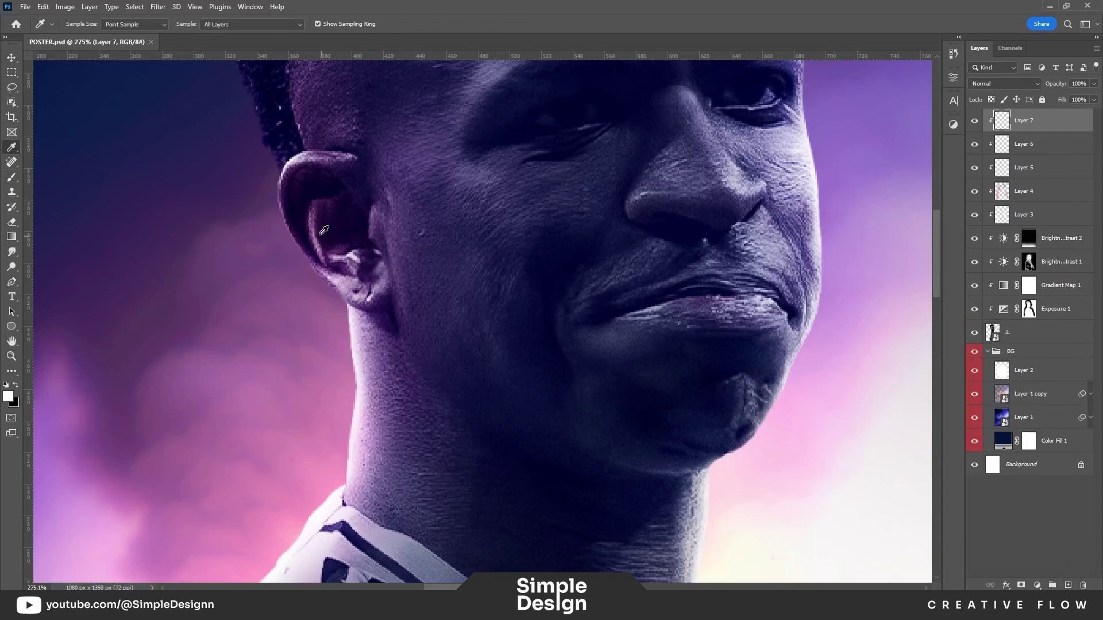
{"action": "scroll", "coordinate": [109, 297], "scroll_direction": "up", "scroll_amount": 2}
{"action": "key", "text": "b"}
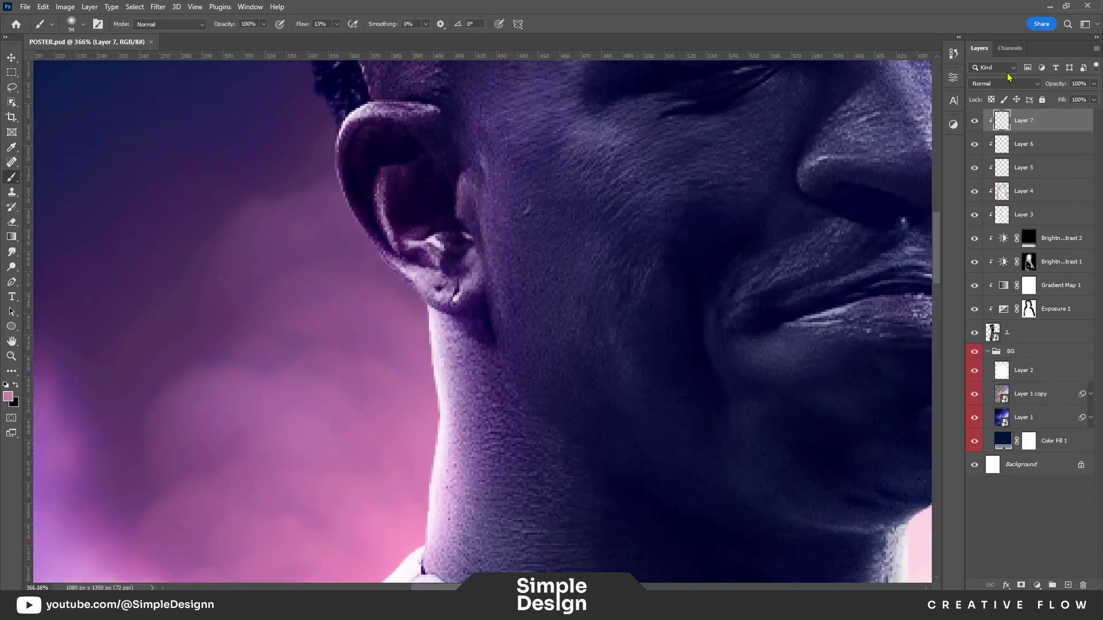
{"action": "left_click", "coordinate": [1004, 83]}
{"action": "left_click", "coordinate": [988, 243]}
Step: Shrink the brush to about 31 px with lower flow for subtle glows on the shirt
{"action": "left_click_drag", "start_coordinate": [405, 233], "coordinate": [356, 173]}
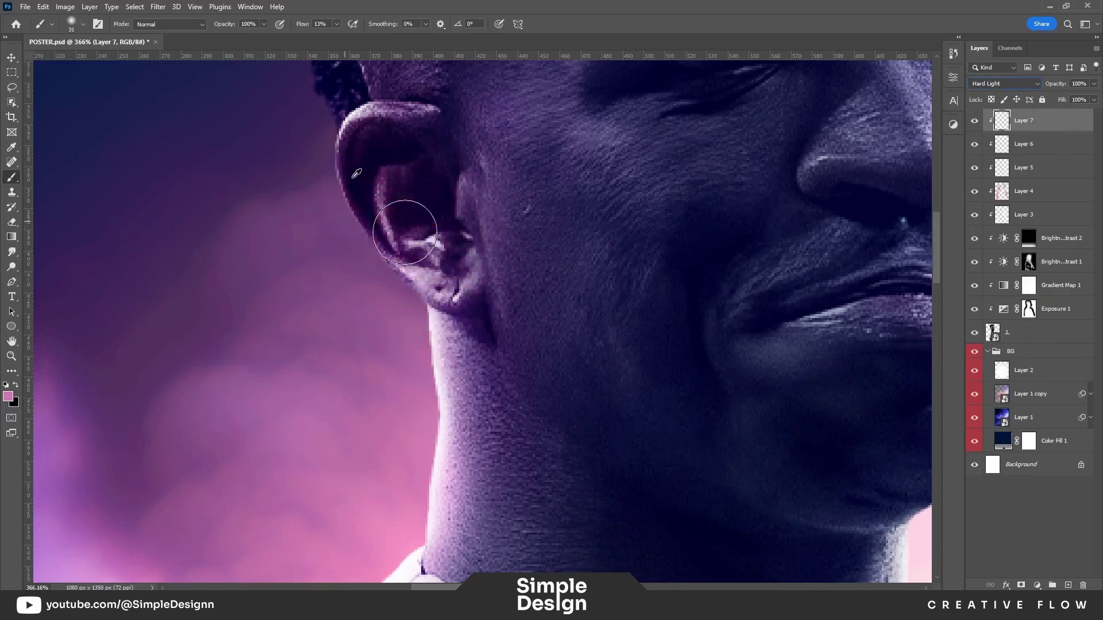
{"action": "scroll", "coordinate": [393, 228], "scroll_direction": "up", "scroll_amount": 3}
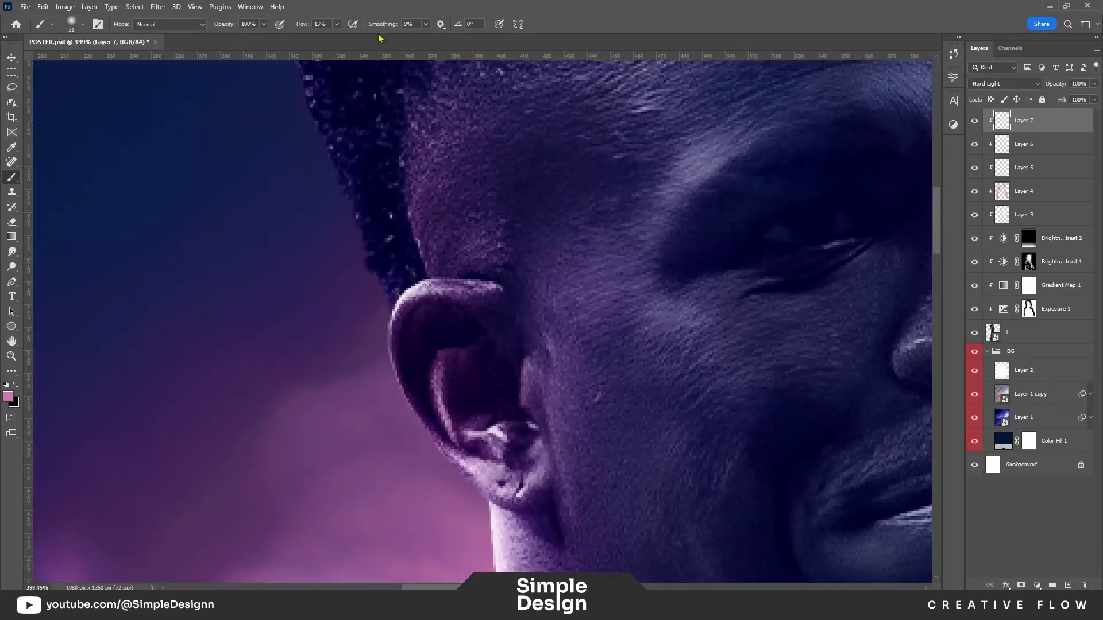
{"action": "left_click_drag", "start_coordinate": [301, 27], "coordinate": [290, 27]}
{"action": "scroll", "coordinate": [564, 291], "scroll_direction": "down", "scroll_amount": 3}
{"action": "scroll", "coordinate": [516, 287], "scroll_direction": "down", "scroll_amount": 2}
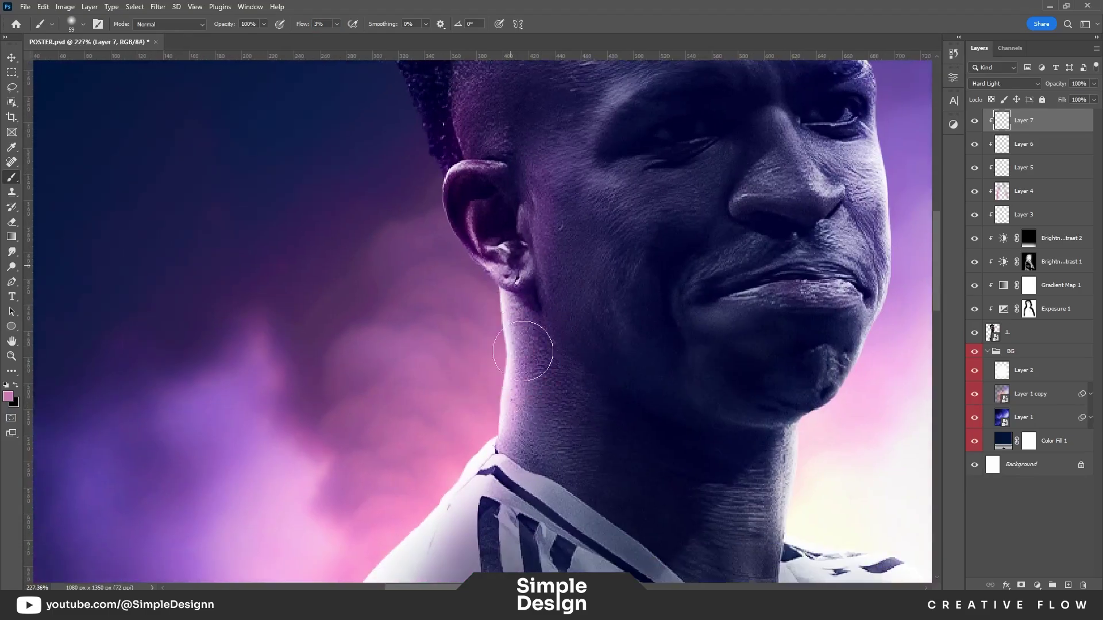
{"action": "scroll", "coordinate": [429, 347], "scroll_direction": "down", "scroll_amount": 2}
{"action": "left_click_drag", "start_coordinate": [390, 506], "coordinate": [497, 299]}
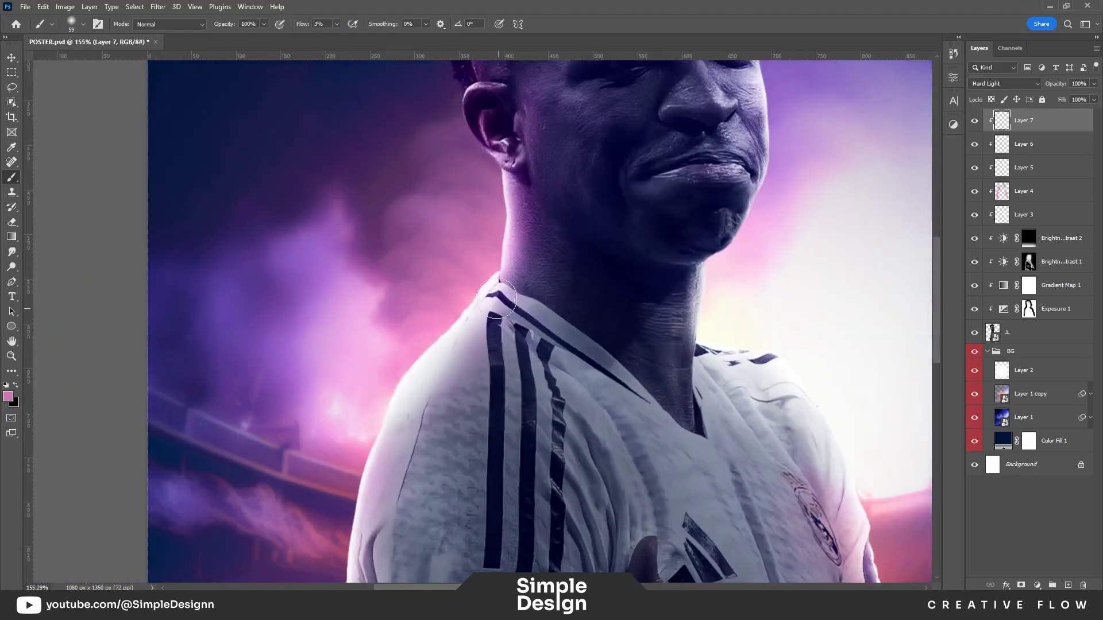
{"action": "scroll", "coordinate": [699, 345], "scroll_direction": "down", "scroll_amount": 1}
{"action": "scroll", "coordinate": [667, 305], "scroll_direction": "down", "scroll_amount": 2}
{"action": "scroll", "coordinate": [667, 304], "scroll_direction": "down", "scroll_amount": 2}
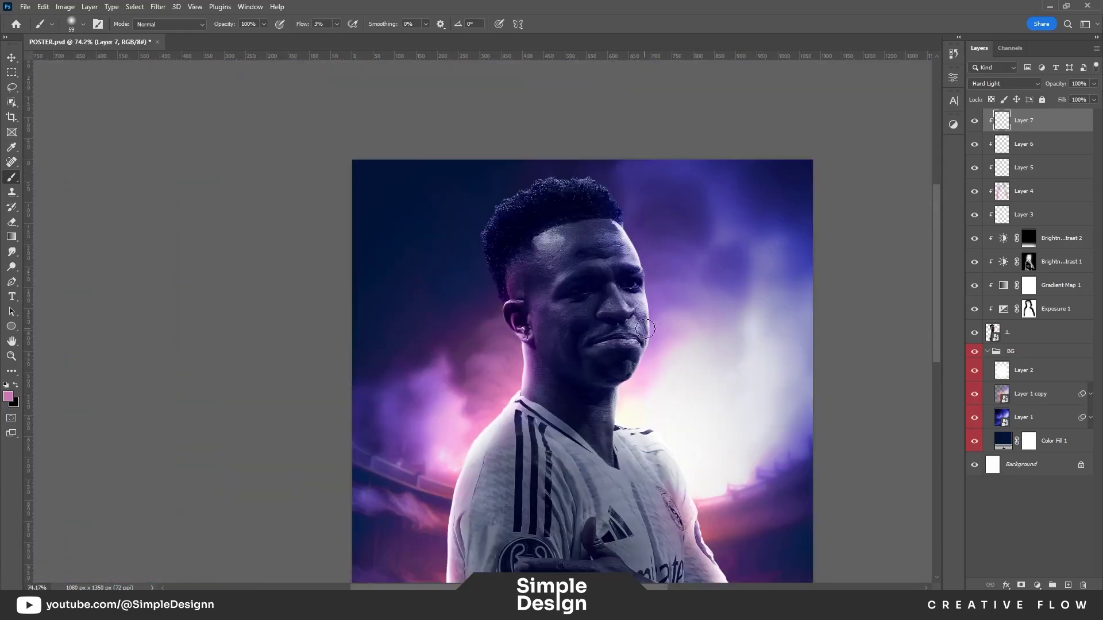
{"action": "scroll", "coordinate": [715, 480], "scroll_direction": "up", "scroll_amount": 4}
{"action": "scroll", "coordinate": [715, 480], "scroll_direction": "up", "scroll_amount": 4}
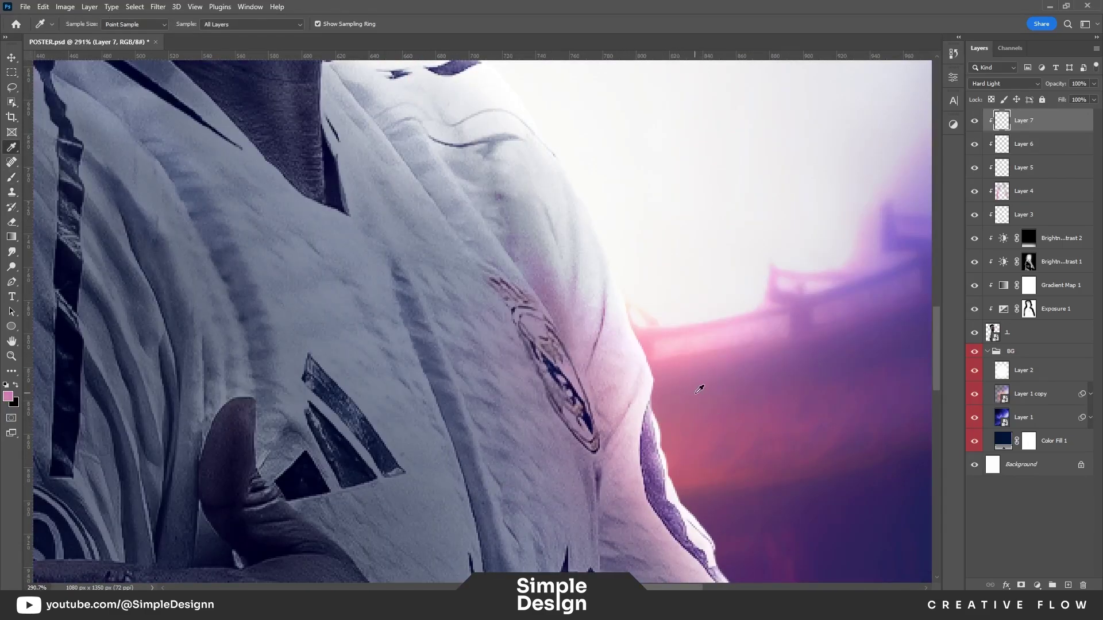
Step: Sample a pink from the background glow as the foreground colour and paint with it
{"action": "key", "text": "i"}
{"action": "left_click", "coordinate": [683, 363]}
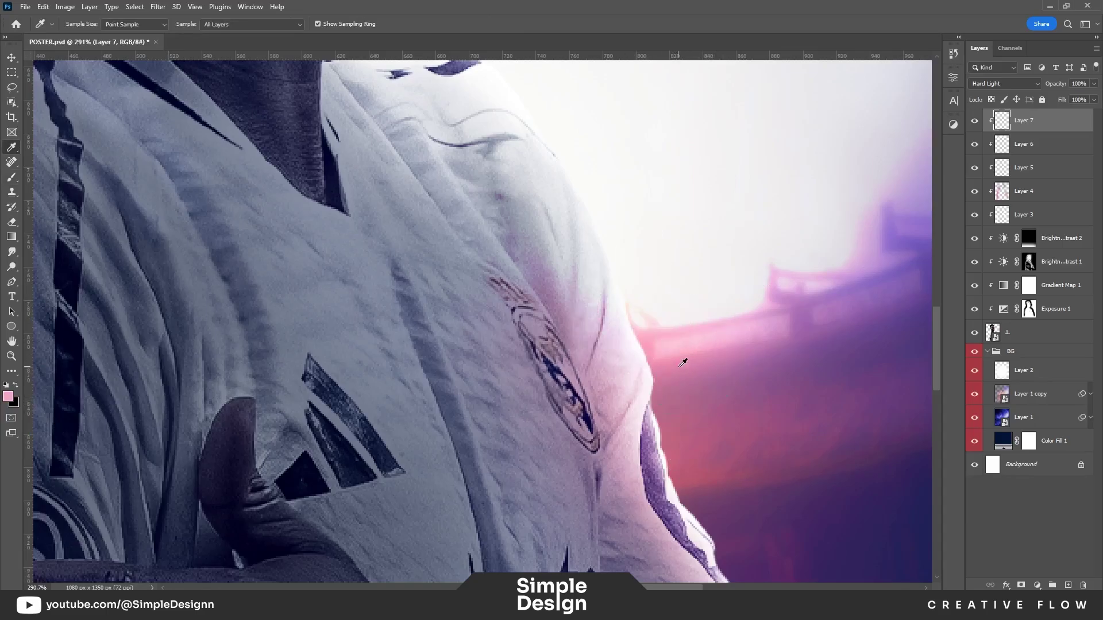
{"action": "left_click", "coordinate": [8, 396]}
{"action": "key", "text": "Return"}
{"action": "key", "text": "b"}
{"action": "scroll", "coordinate": [670, 413], "scroll_direction": "down", "scroll_amount": 3}
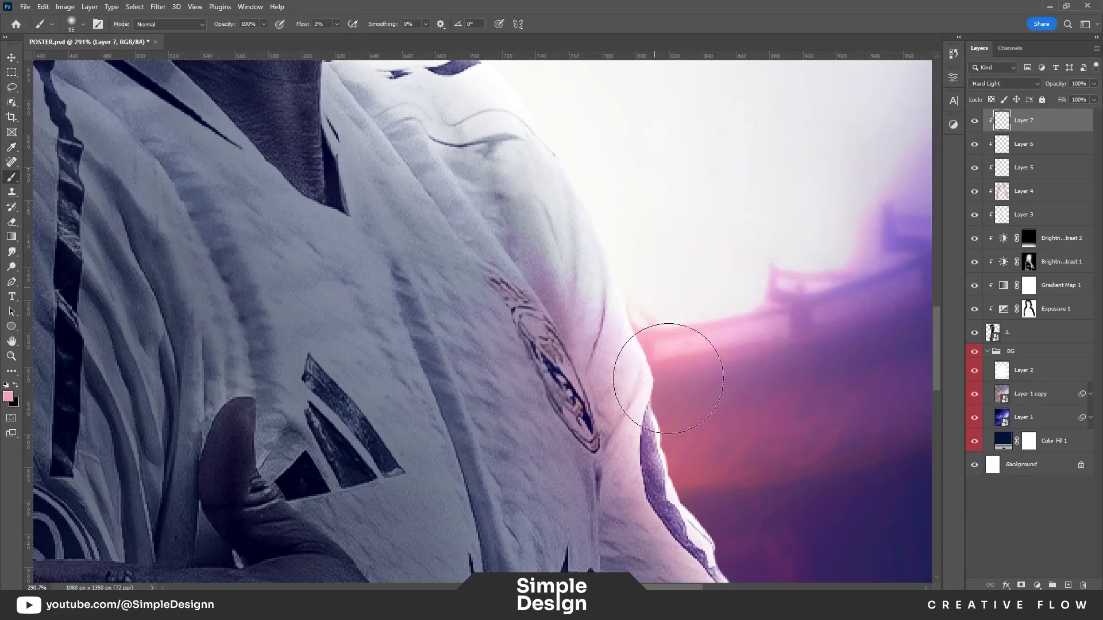
{"action": "scroll", "coordinate": [665, 394], "scroll_direction": "down", "scroll_amount": 3}
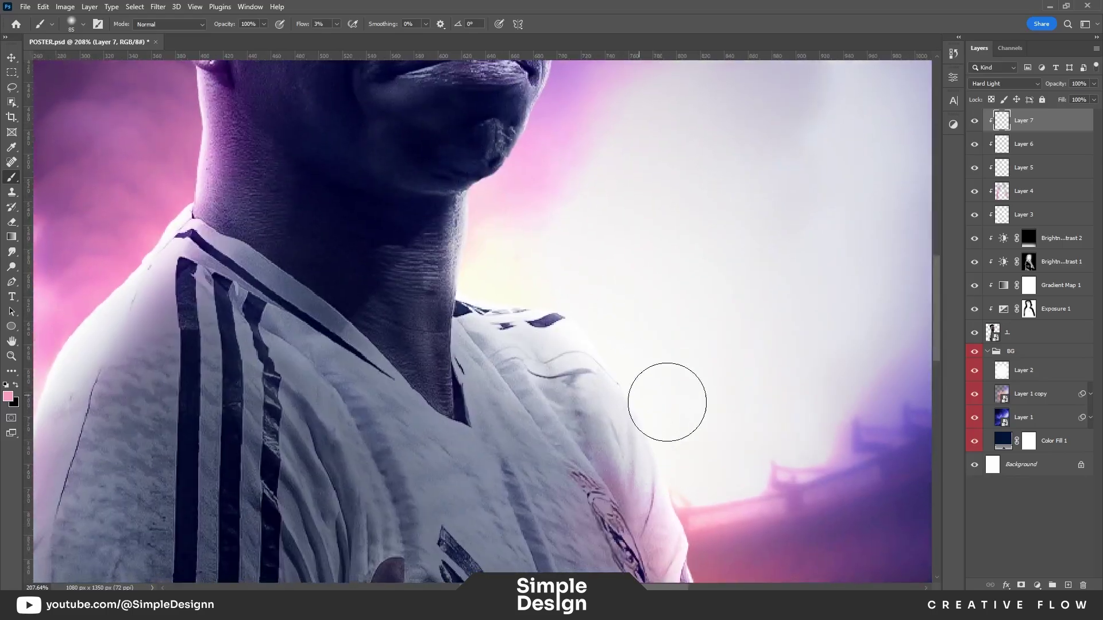
{"action": "scroll", "coordinate": [598, 270], "scroll_direction": "down", "scroll_amount": 3}
{"action": "scroll", "coordinate": [608, 293], "scroll_direction": "up", "scroll_amount": 6}
Step: Sample lavender beside the chin, then pick dark navy with a 219 px brush
{"action": "key", "text": "i"}
{"action": "left_click", "coordinate": [600, 233]}
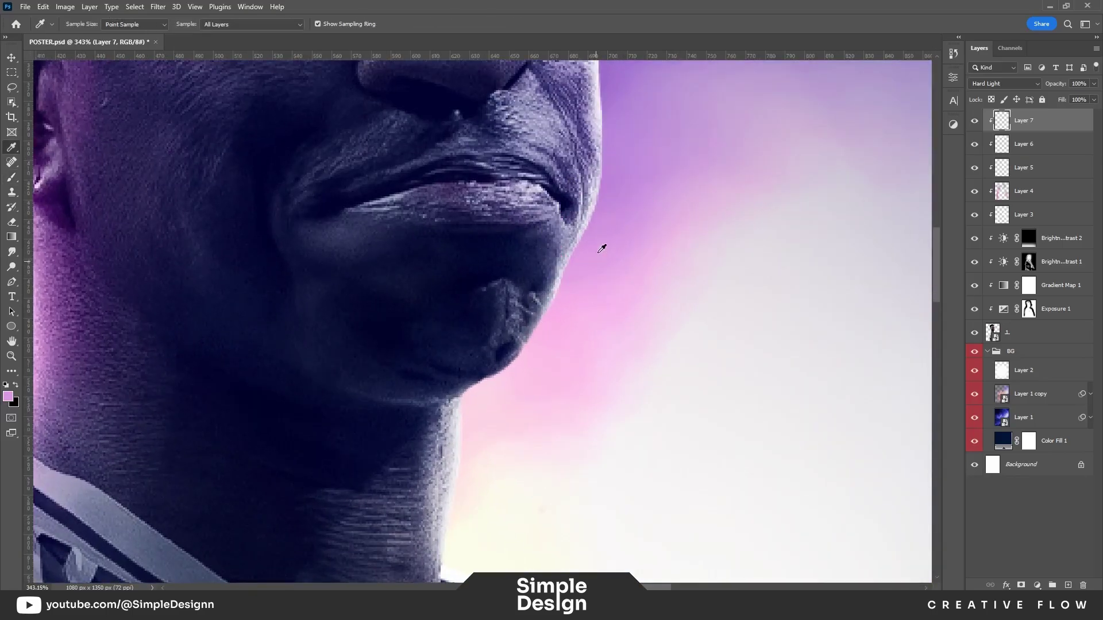
{"action": "key", "text": "b"}
{"action": "scroll", "coordinate": [669, 383], "scroll_direction": "down", "scroll_amount": 2}
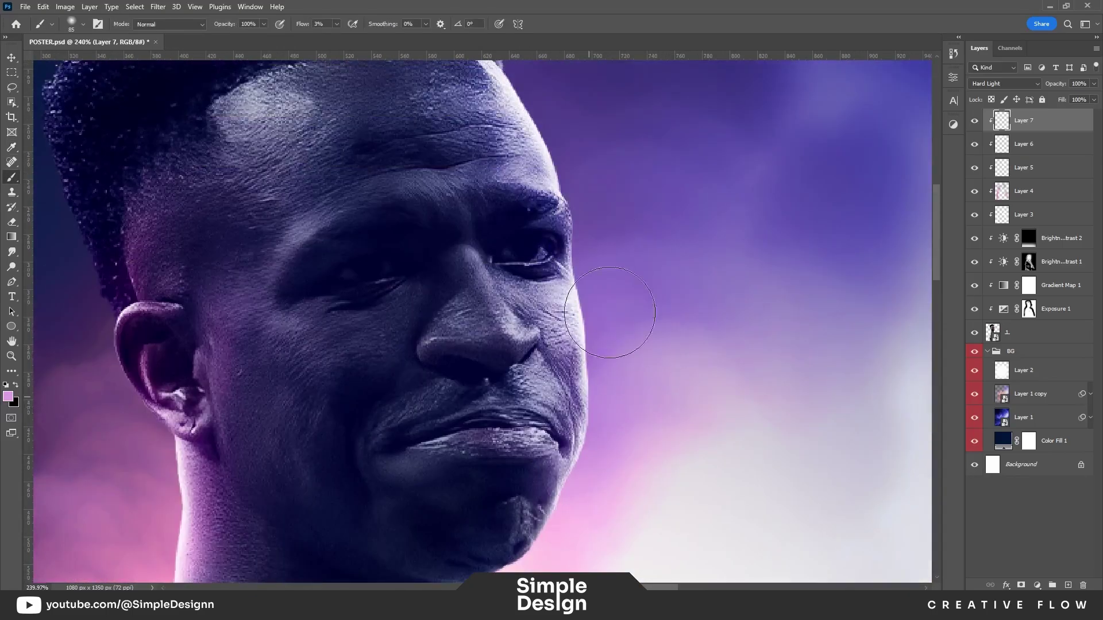
{"action": "scroll", "coordinate": [574, 259], "scroll_direction": "down", "scroll_amount": 2}
{"action": "scroll", "coordinate": [506, 201], "scroll_direction": "down", "scroll_amount": 1}
{"action": "scroll", "coordinate": [517, 224], "scroll_direction": "down", "scroll_amount": 1}
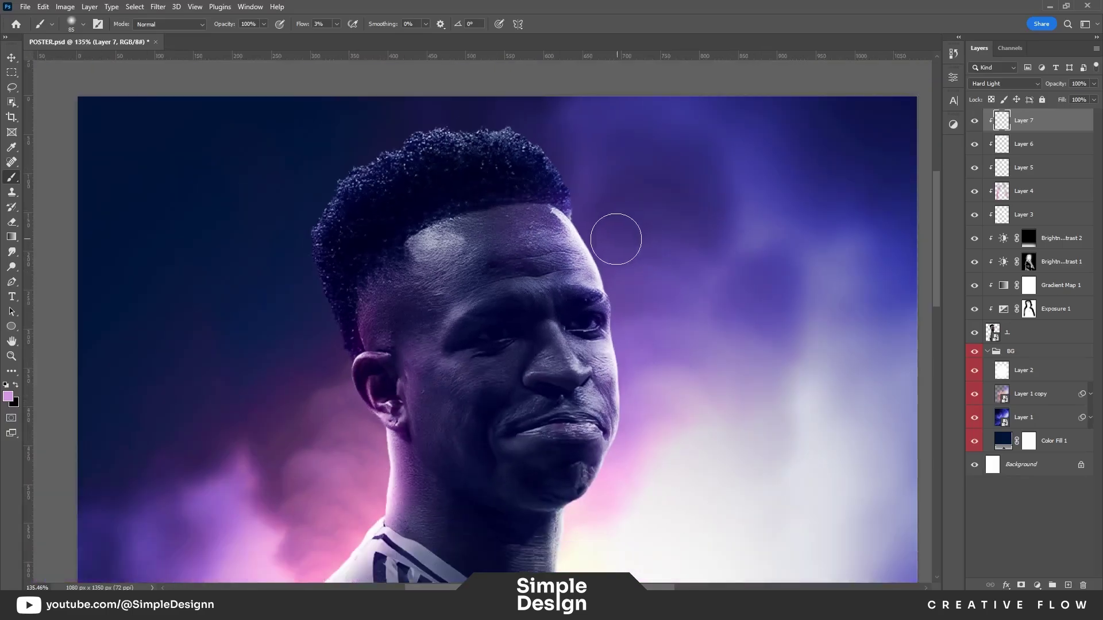
{"action": "scroll", "coordinate": [616, 239], "scroll_direction": "down", "scroll_amount": 2}
{"action": "left_click", "coordinate": [812, 165], "text": "alt"}
{"action": "key", "text": "bracketright"}
{"action": "key", "text": "bracketright"}
{"action": "key", "text": "bracketright"}
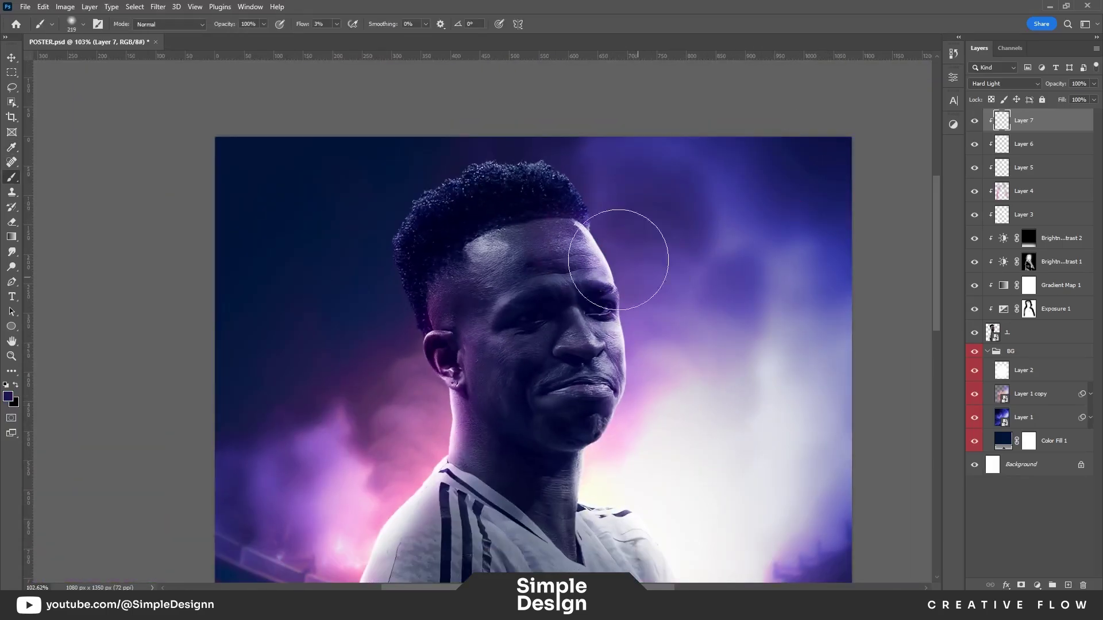
{"action": "scroll", "coordinate": [659, 260], "scroll_direction": "down", "scroll_amount": 2}
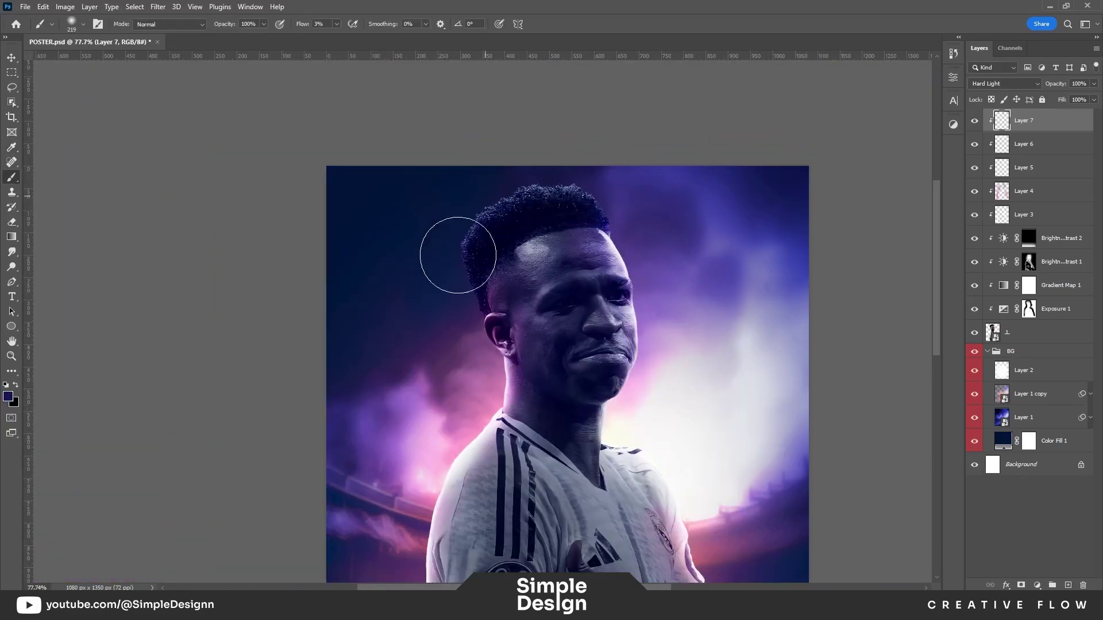
{"action": "scroll", "coordinate": [655, 301], "scroll_direction": "up", "scroll_amount": 3}
{"action": "scroll", "coordinate": [690, 322], "scroll_direction": "up", "scroll_amount": 3}
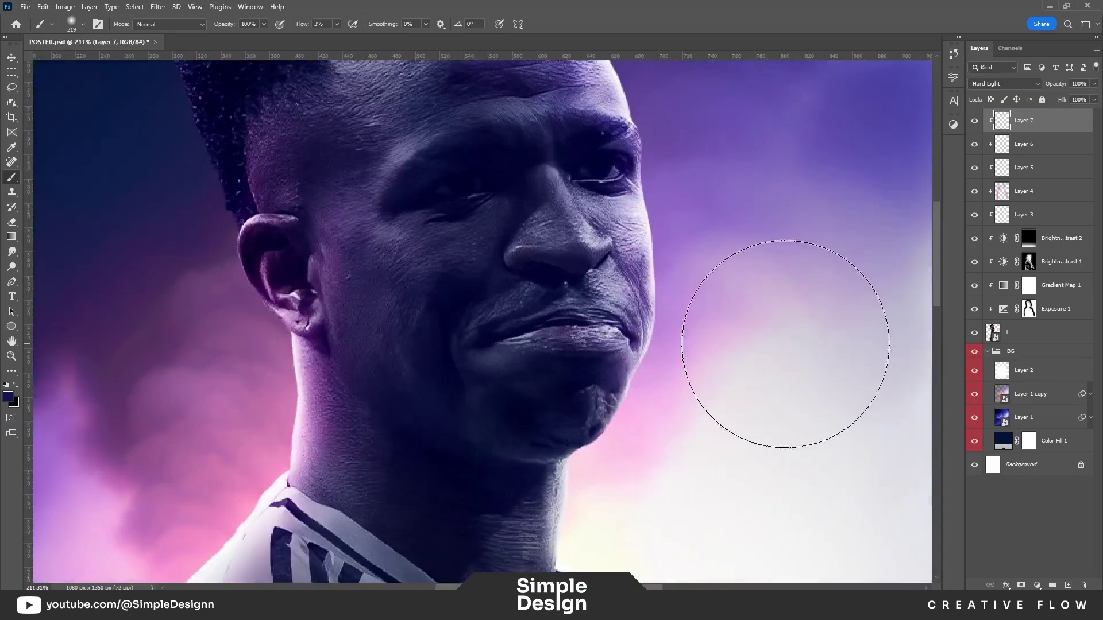
Step: Compare the face with Brightness/Contrast 1 toggled, then target its mask with a slightly smaller brush
{"action": "left_click", "coordinate": [974, 262]}
{"action": "left_click", "coordinate": [974, 262]}
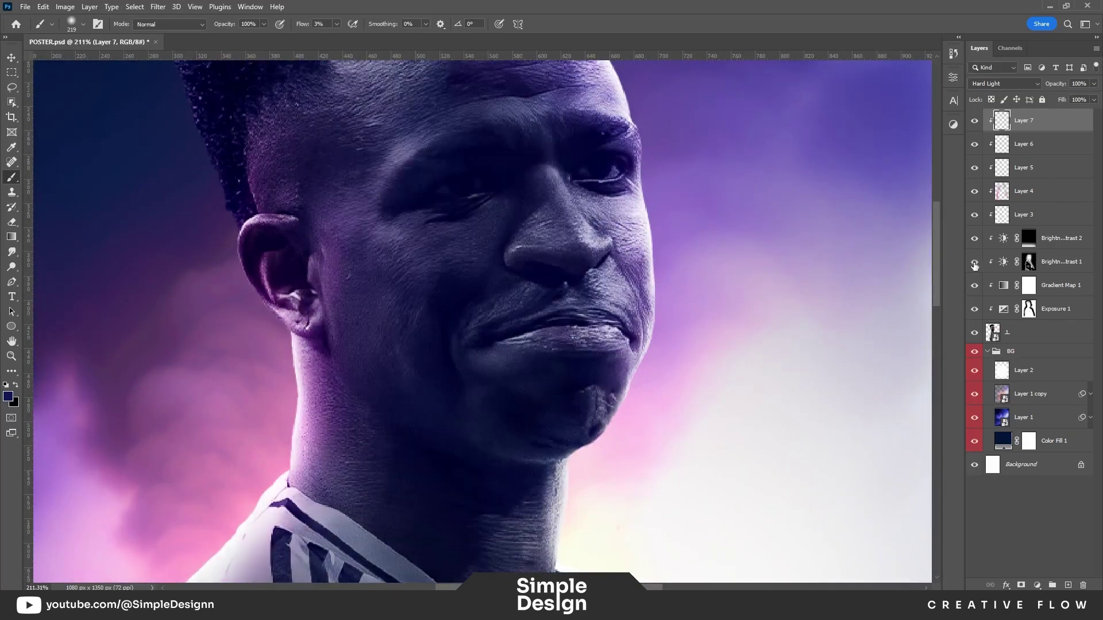
{"action": "left_click", "coordinate": [1029, 262]}
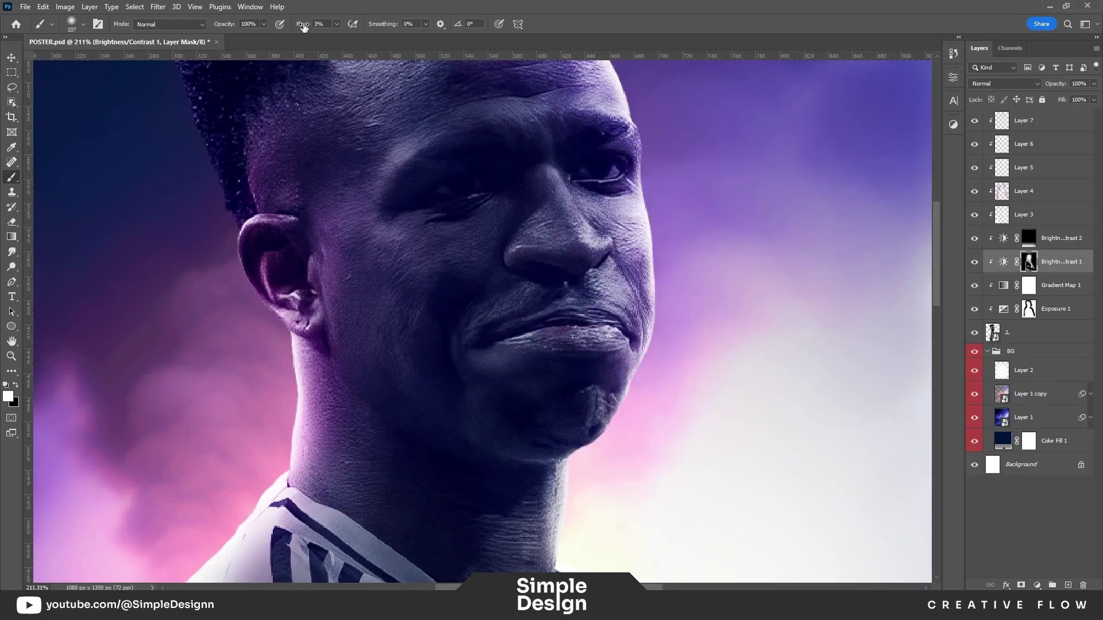
{"action": "scroll", "coordinate": [494, 277], "scroll_direction": "up", "scroll_amount": 2}
{"action": "key", "text": "bracketleft"}
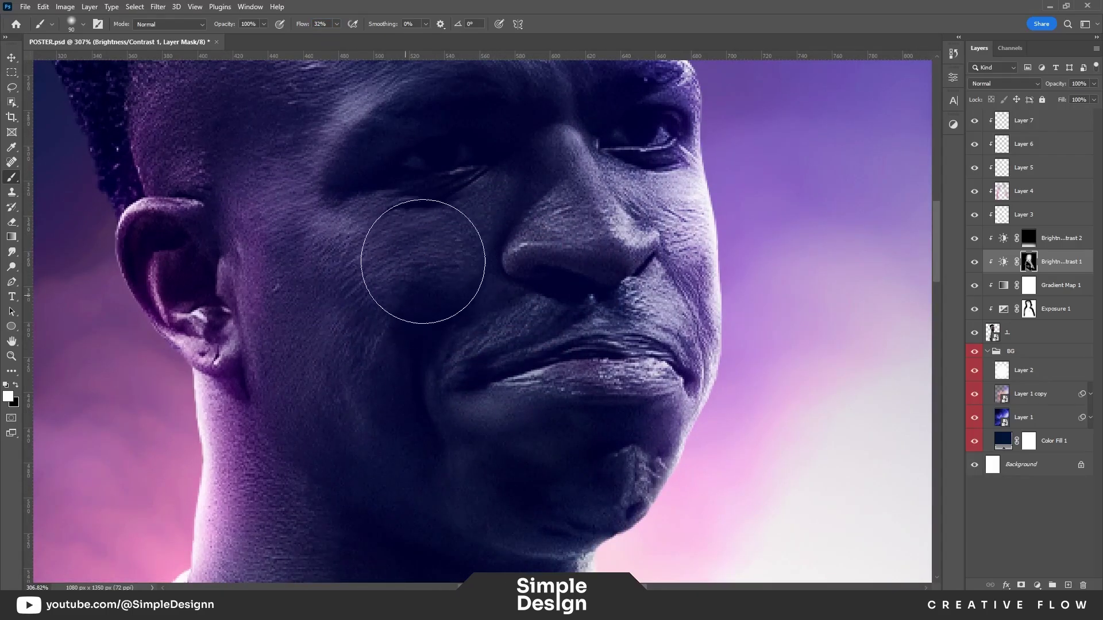
Step: Add a Levels adjustment with a lowered white point, and invert its mask to hide it
{"action": "left_click", "coordinate": [974, 262]}
{"action": "left_click", "coordinate": [974, 262]}
{"action": "scroll", "coordinate": [542, 230], "scroll_direction": "up", "scroll_amount": 3}
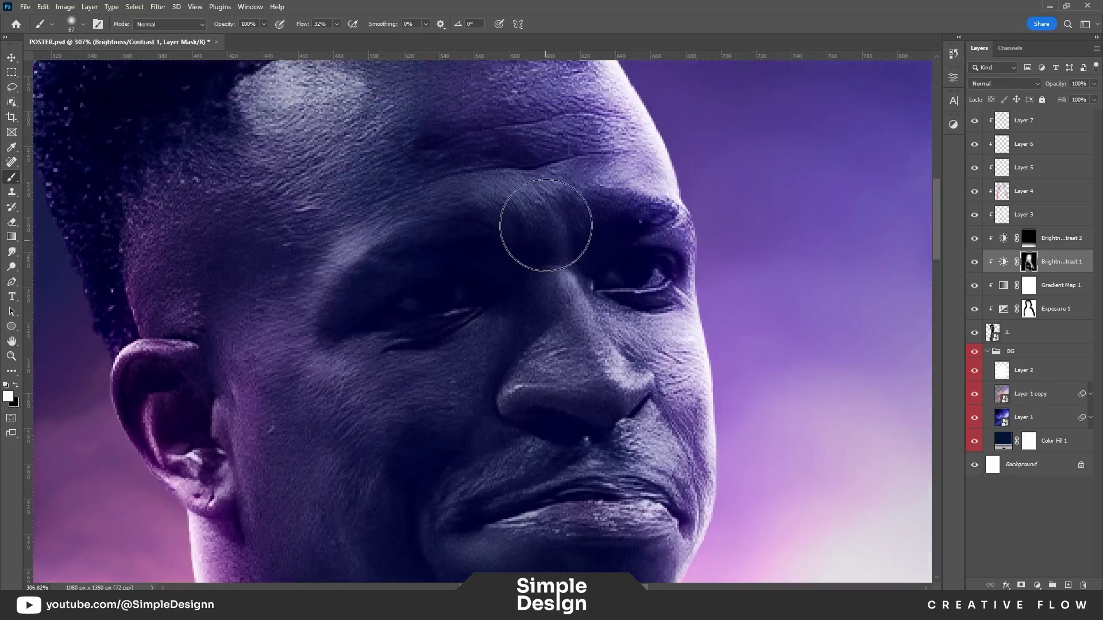
{"action": "left_click", "coordinate": [1044, 583]}
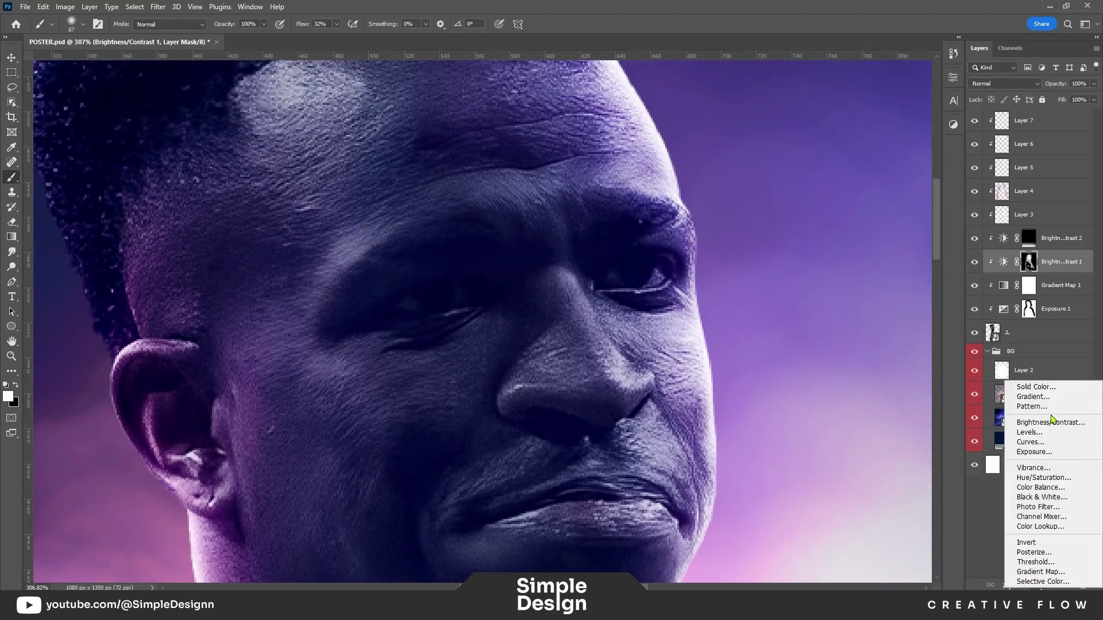
{"action": "left_click", "coordinate": [1055, 436]}
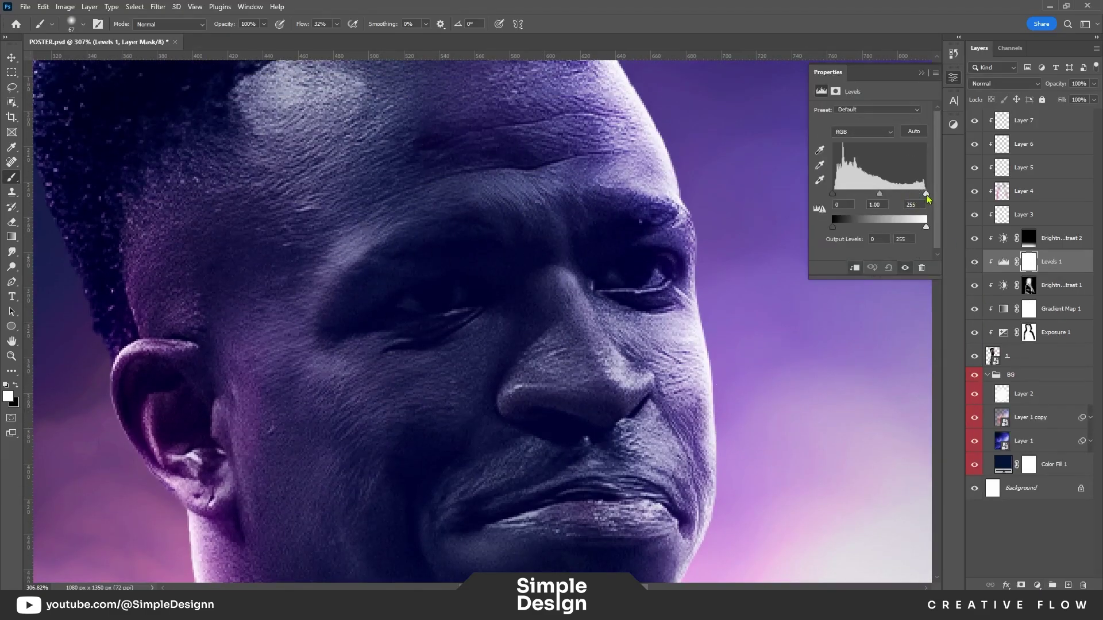
{"action": "left_click_drag", "start_coordinate": [926, 194], "coordinate": [899, 194]}
{"action": "left_click", "coordinate": [921, 72]}
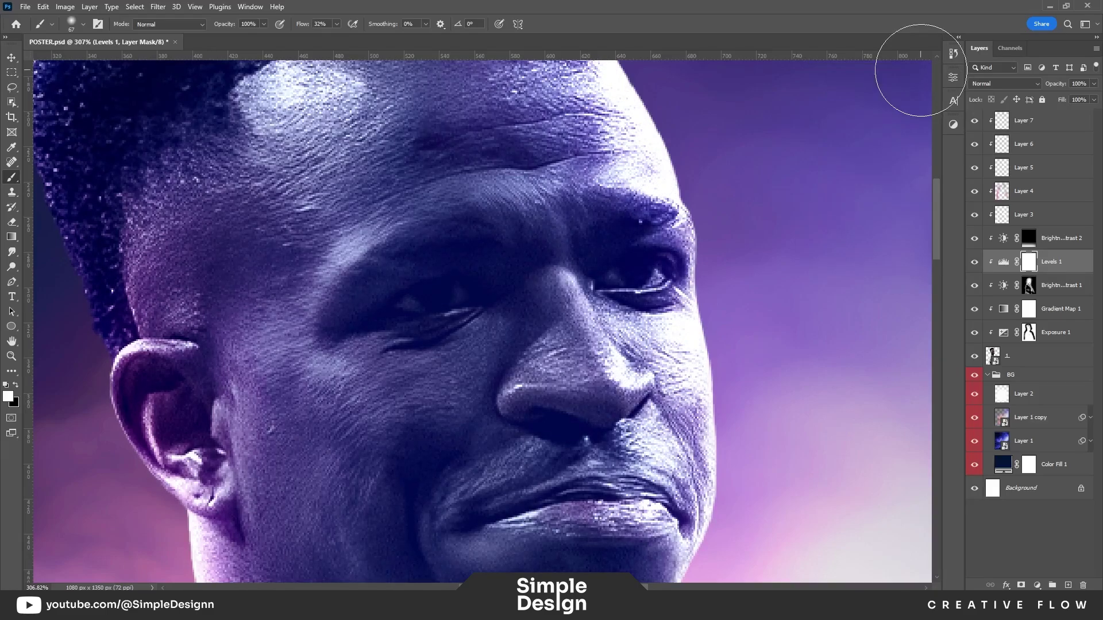
{"action": "key", "text": "ctrl+i"}
{"action": "scroll", "coordinate": [621, 290], "scroll_direction": "up", "scroll_amount": 3}
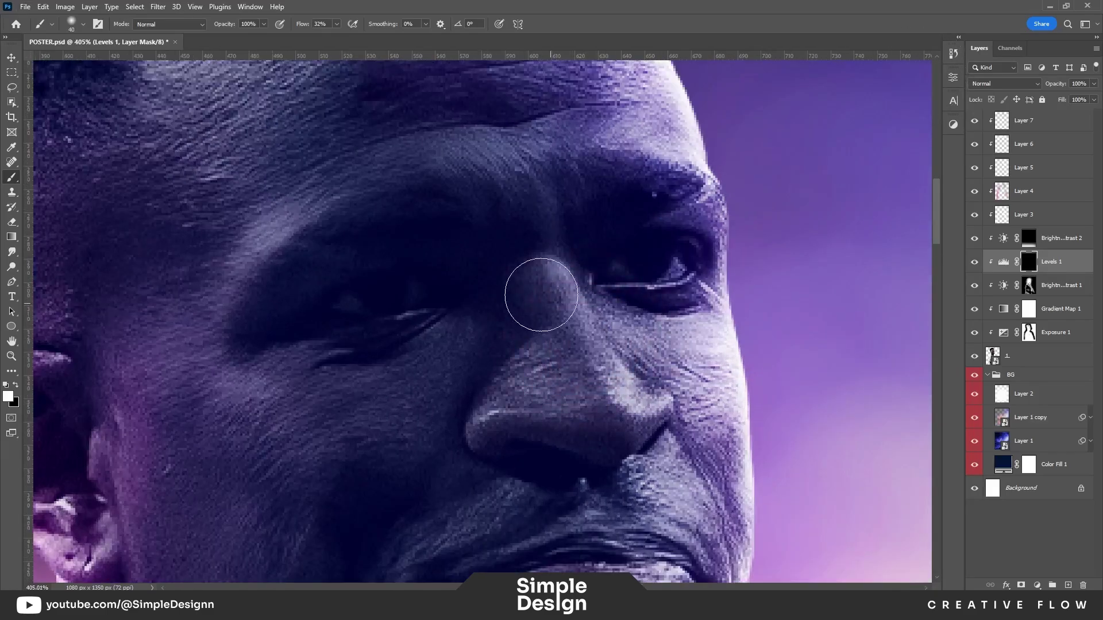
Step: Paint the brightening back onto the brow, cheek, mouth corner, chin, side of neck and forehead
{"action": "type", "text": "9"}
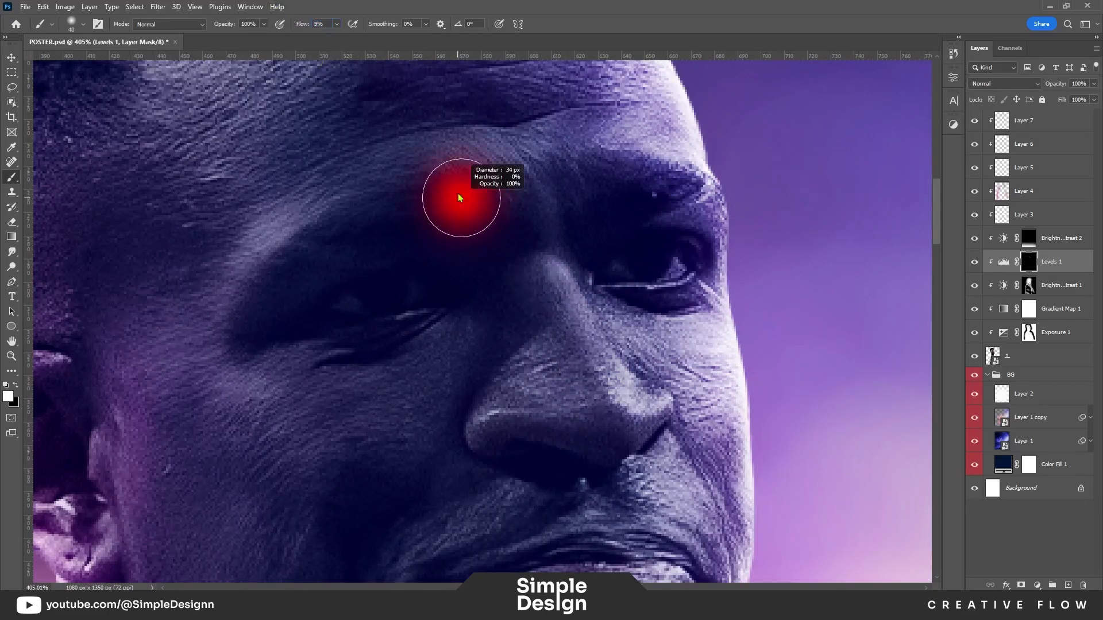
{"action": "left_click_drag", "start_coordinate": [617, 179], "coordinate": [683, 167]}
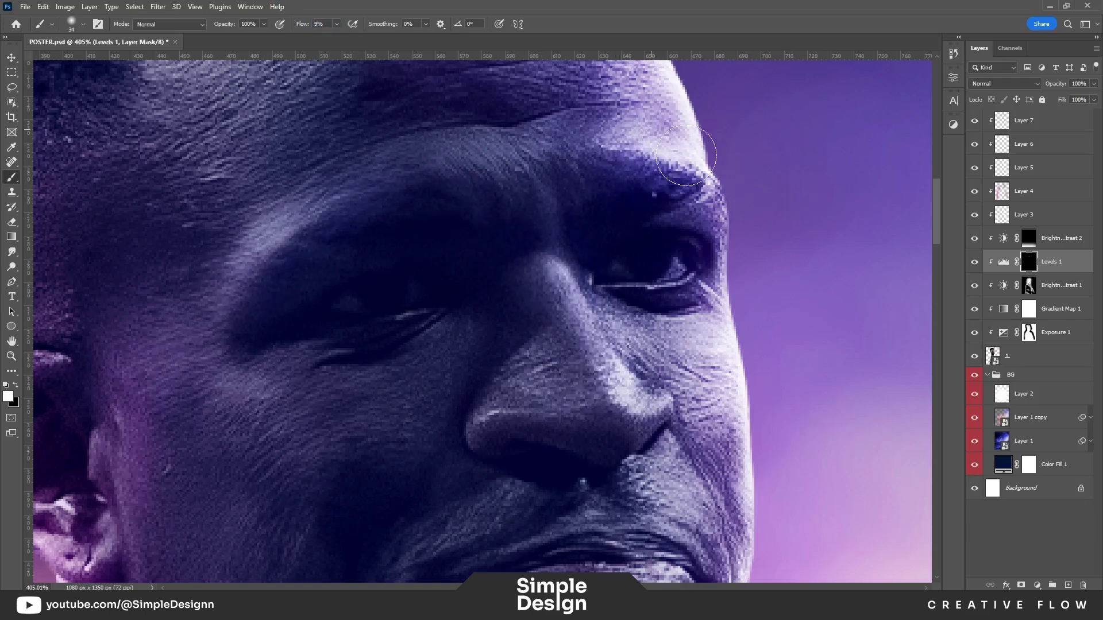
{"action": "scroll", "coordinate": [667, 172], "scroll_direction": "down", "scroll_amount": 1}
{"action": "mouse_move", "coordinate": [710, 252]}
{"action": "left_mouse_down"}
{"action": "mouse_move", "coordinate": [709, 439]}
{"action": "mouse_move", "coordinate": [653, 500]}
{"action": "left_mouse_up"}
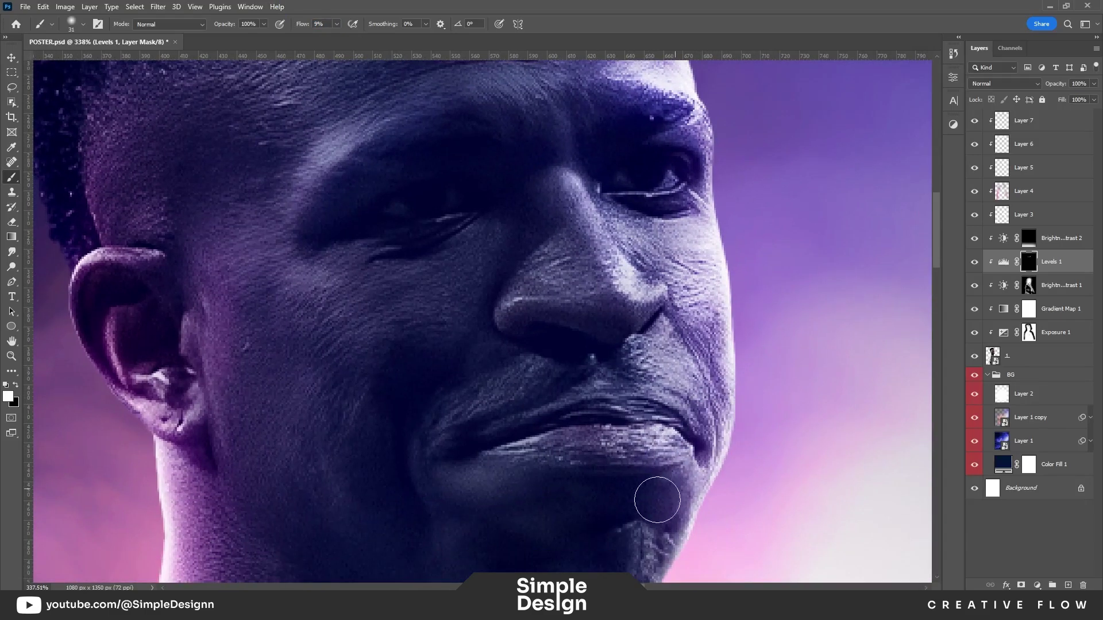
{"action": "left_click_drag", "start_coordinate": [649, 402], "coordinate": [645, 344]}
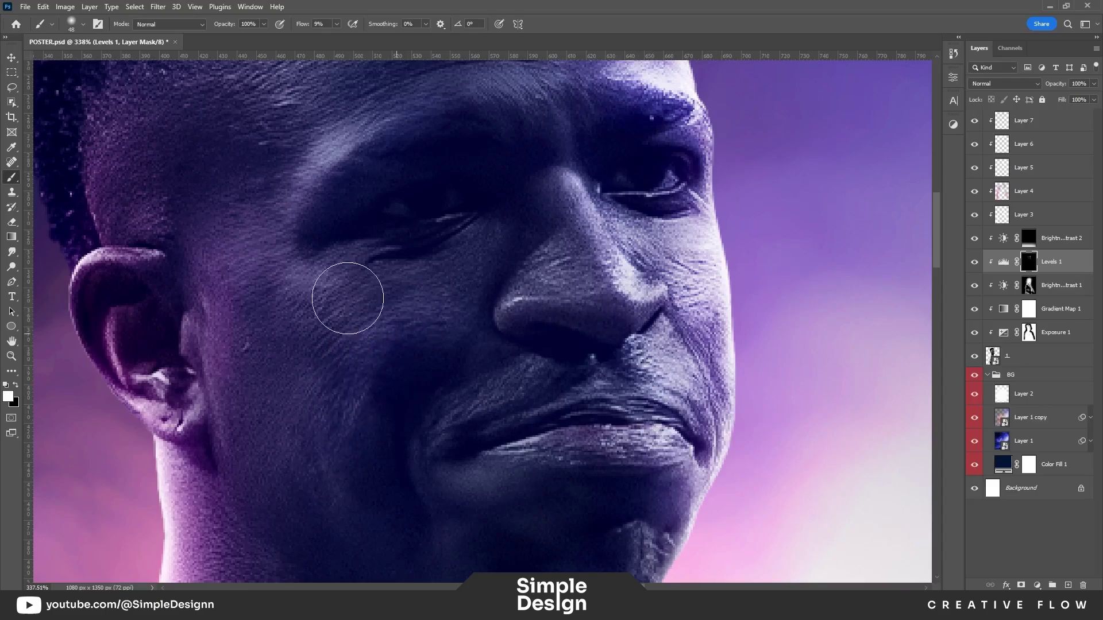
{"action": "scroll", "coordinate": [563, 241], "scroll_direction": "down", "scroll_amount": 2}
{"action": "left_click_drag", "start_coordinate": [370, 394], "coordinate": [363, 406]}
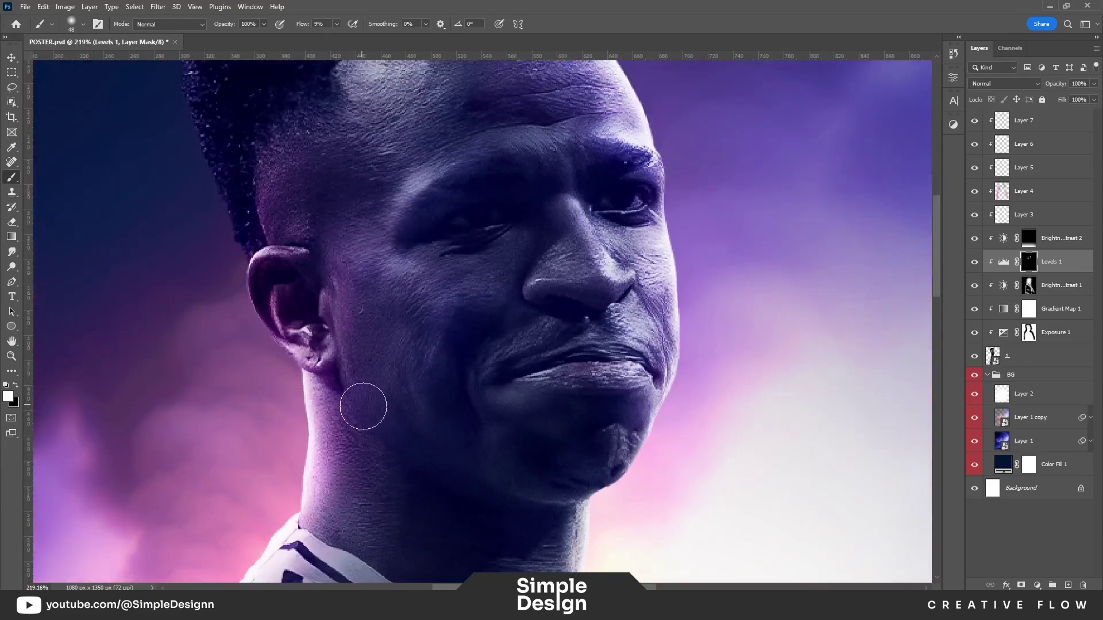
{"action": "scroll", "coordinate": [546, 289], "scroll_direction": "up", "scroll_amount": 5}
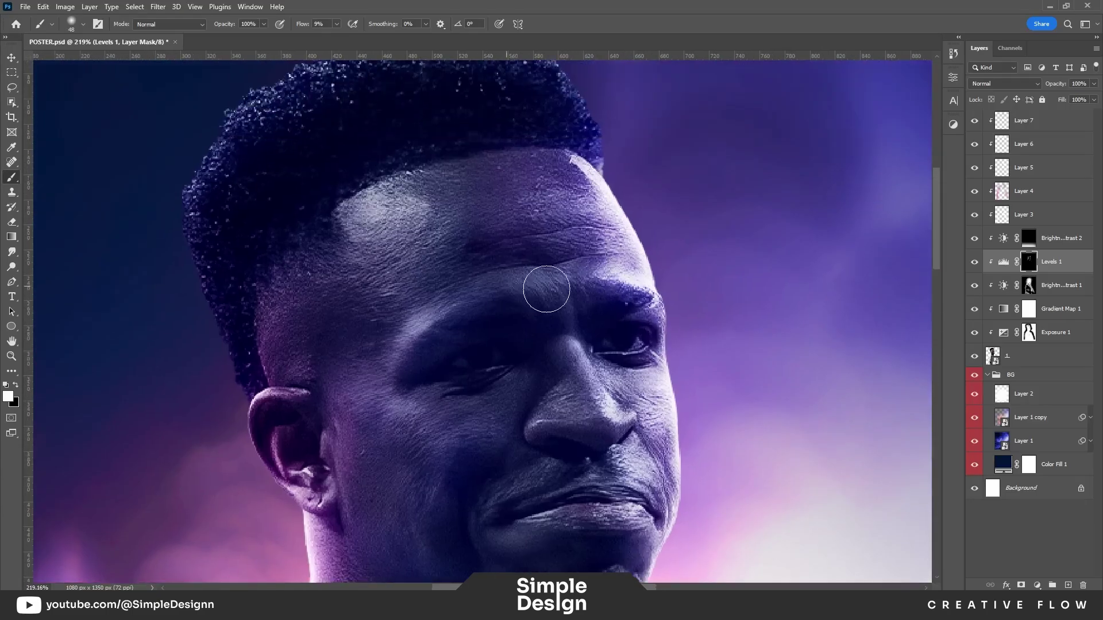
{"action": "left_click_drag", "start_coordinate": [551, 210], "coordinate": [578, 169]}
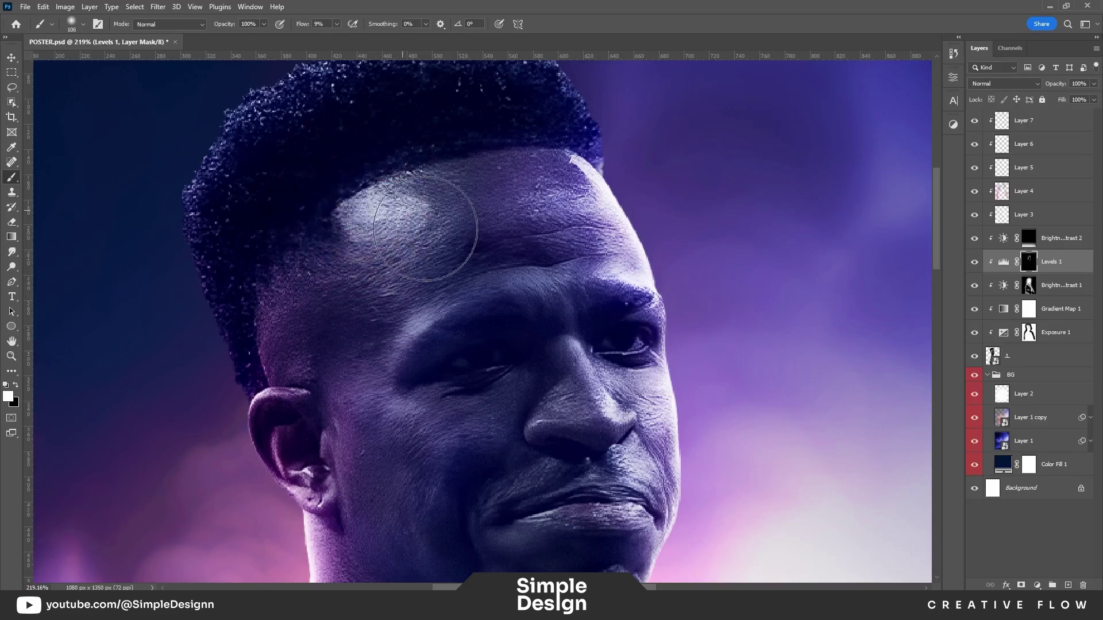
Step: Lighten the highlight along the neck and the thumb and back of the hand
{"action": "scroll", "coordinate": [438, 217], "scroll_direction": "down", "scroll_amount": 3}
{"action": "scroll", "coordinate": [580, 157], "scroll_direction": "down", "scroll_amount": 5}
{"action": "scroll", "coordinate": [517, 247], "scroll_direction": "up", "scroll_amount": 3}
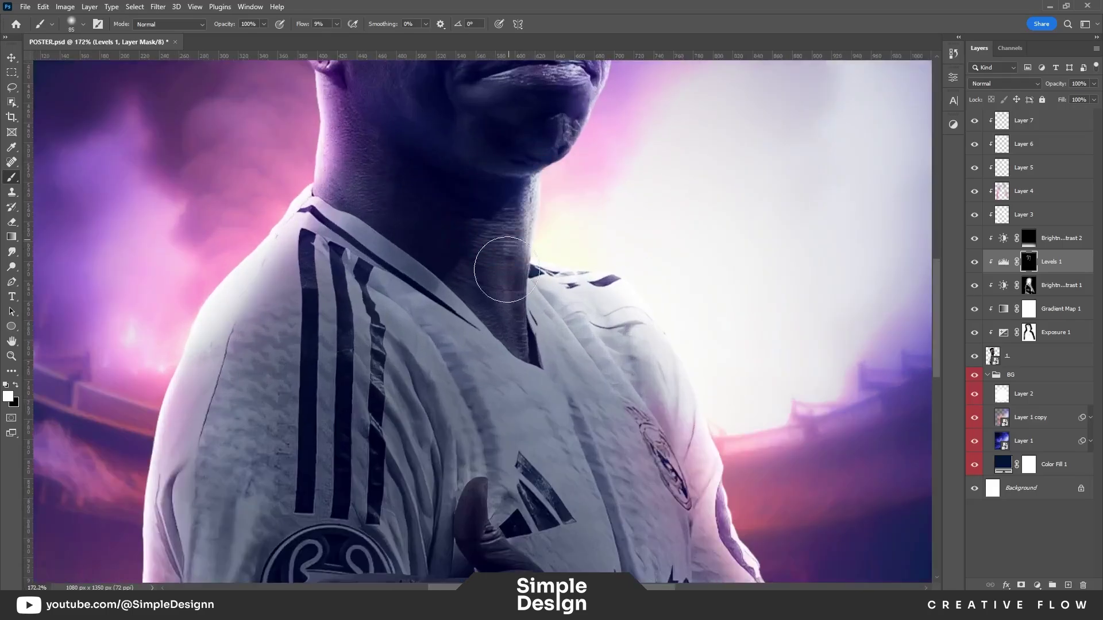
{"action": "scroll", "coordinate": [505, 258], "scroll_direction": "up", "scroll_amount": 2}
{"action": "mouse_move", "coordinate": [520, 389]}
{"action": "left_mouse_down"}
{"action": "mouse_move", "coordinate": [492, 332]}
{"action": "mouse_move", "coordinate": [497, 263]}
{"action": "mouse_move", "coordinate": [661, 333]}
{"action": "left_mouse_up"}
{"action": "scroll", "coordinate": [674, 418], "scroll_direction": "down", "scroll_amount": 5}
{"action": "scroll", "coordinate": [728, 445], "scroll_direction": "up", "scroll_amount": 2}
{"action": "scroll", "coordinate": [727, 444], "scroll_direction": "up", "scroll_amount": 2}
{"action": "scroll", "coordinate": [720, 459], "scroll_direction": "up", "scroll_amount": 2}
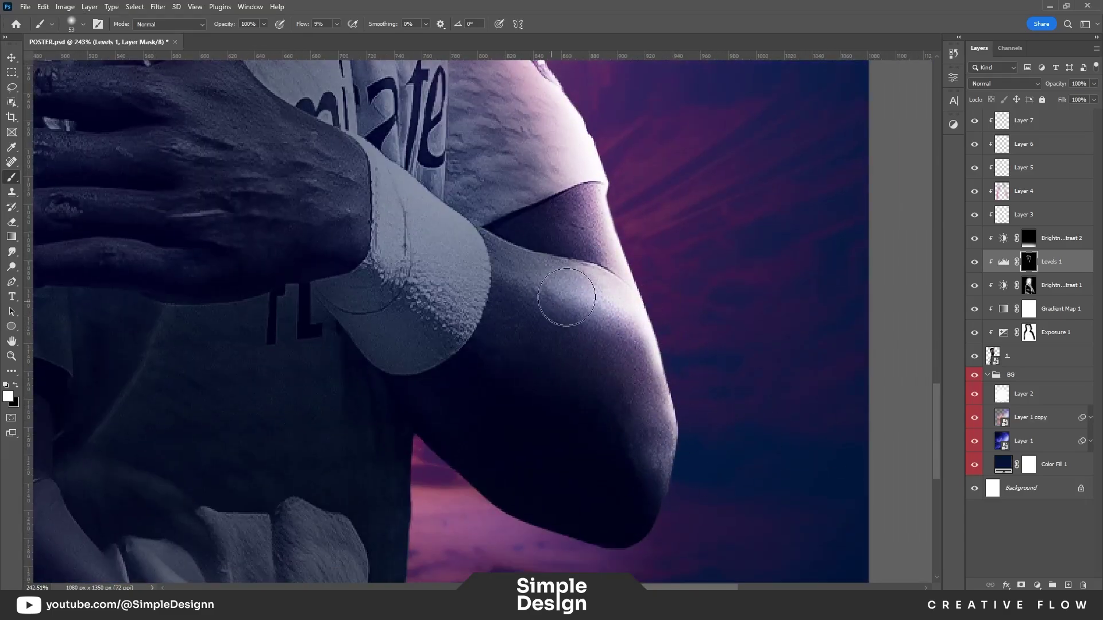
{"action": "scroll", "coordinate": [467, 320], "scroll_direction": "down", "scroll_amount": 2}
{"action": "left_click_drag", "start_coordinate": [427, 161], "coordinate": [431, 180]}
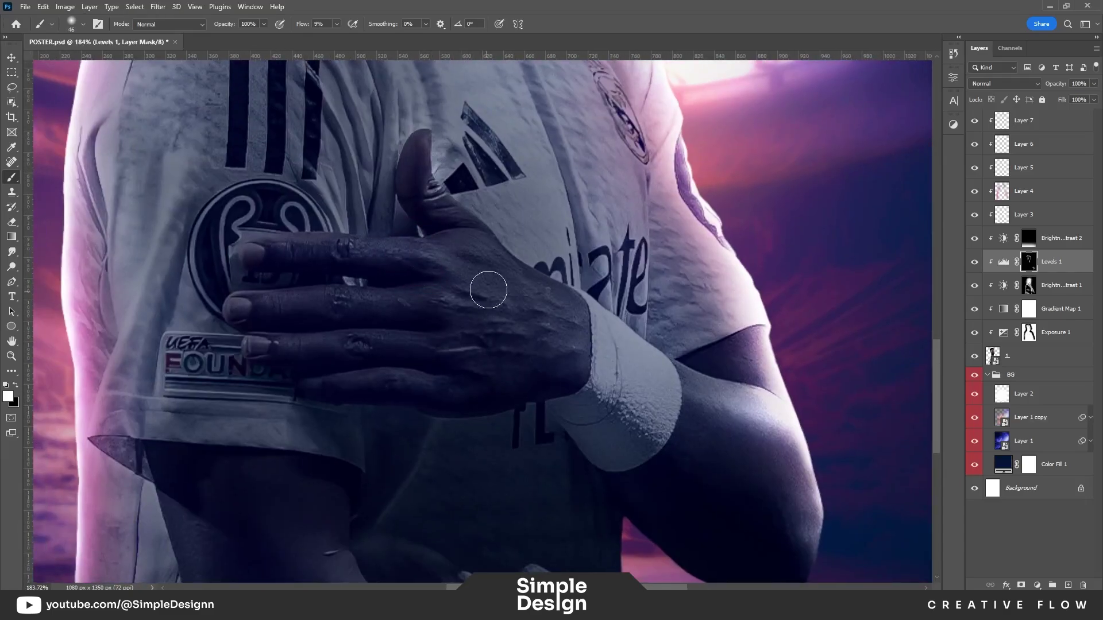
{"action": "scroll", "coordinate": [366, 389], "scroll_direction": "down", "scroll_amount": 3}
{"action": "scroll", "coordinate": [468, 377], "scroll_direction": "up", "scroll_amount": 3}
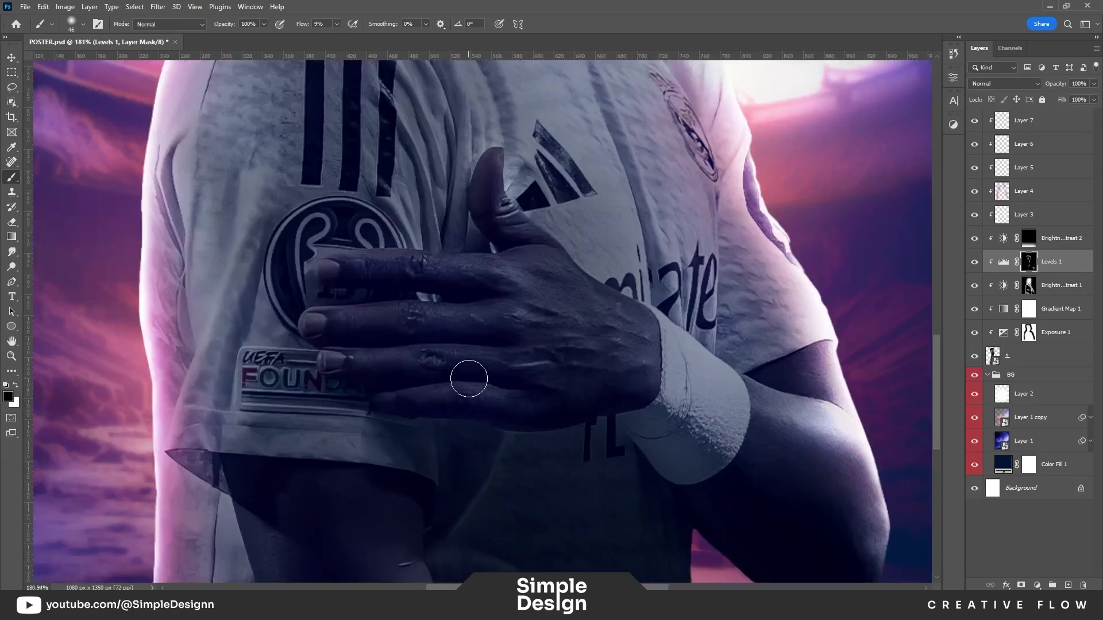
Step: Touch up the mask with black and white, shrinking the brush to about 30 px for the ear
{"action": "key", "text": "x"}
{"action": "key", "text": "bracketright"}
{"action": "key", "text": "bracketright"}
{"action": "key", "text": "bracketright"}
{"action": "scroll", "coordinate": [489, 316], "scroll_direction": "down", "scroll_amount": 2}
{"action": "scroll", "coordinate": [467, 295], "scroll_direction": "down", "scroll_amount": 2}
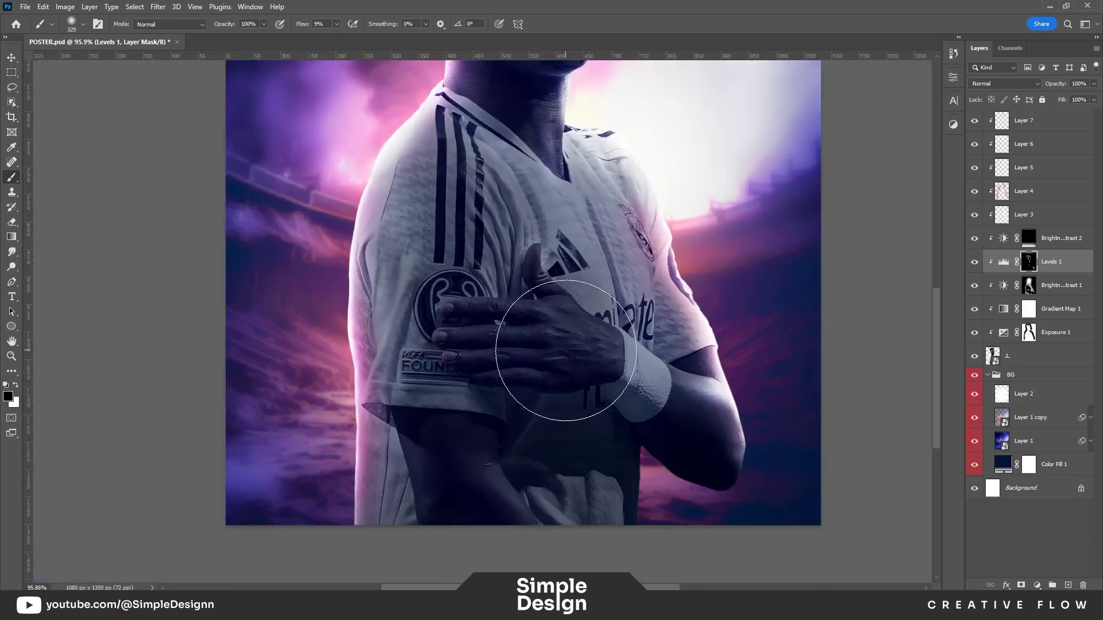
{"action": "key", "text": "x"}
{"action": "key", "text": "bracketleft"}
{"action": "key", "text": "bracketleft"}
{"action": "scroll", "coordinate": [434, 413], "scroll_direction": "up", "scroll_amount": 4}
{"action": "scroll", "coordinate": [435, 414], "scroll_direction": "down", "scroll_amount": 2}
{"action": "key", "text": "bracketleft"}
{"action": "key", "text": "bracketleft"}
{"action": "key", "text": "bracketleft"}
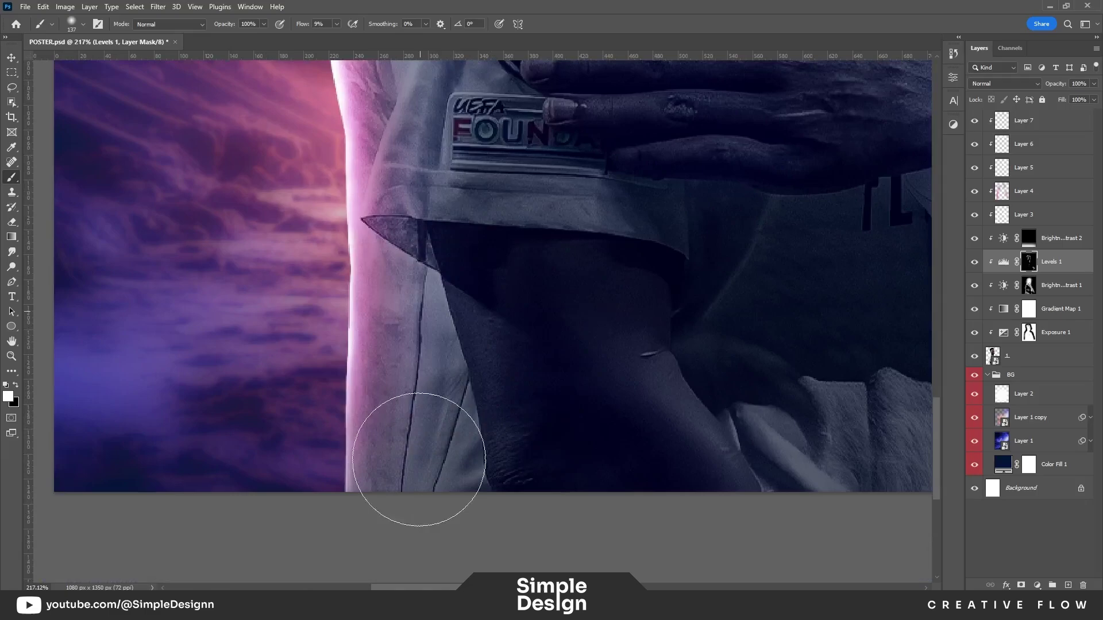
{"action": "scroll", "coordinate": [492, 222], "scroll_direction": "up", "scroll_amount": 3}
{"action": "scroll", "coordinate": [451, 304], "scroll_direction": "down", "scroll_amount": 1}
{"action": "scroll", "coordinate": [439, 253], "scroll_direction": "up", "scroll_amount": 3}
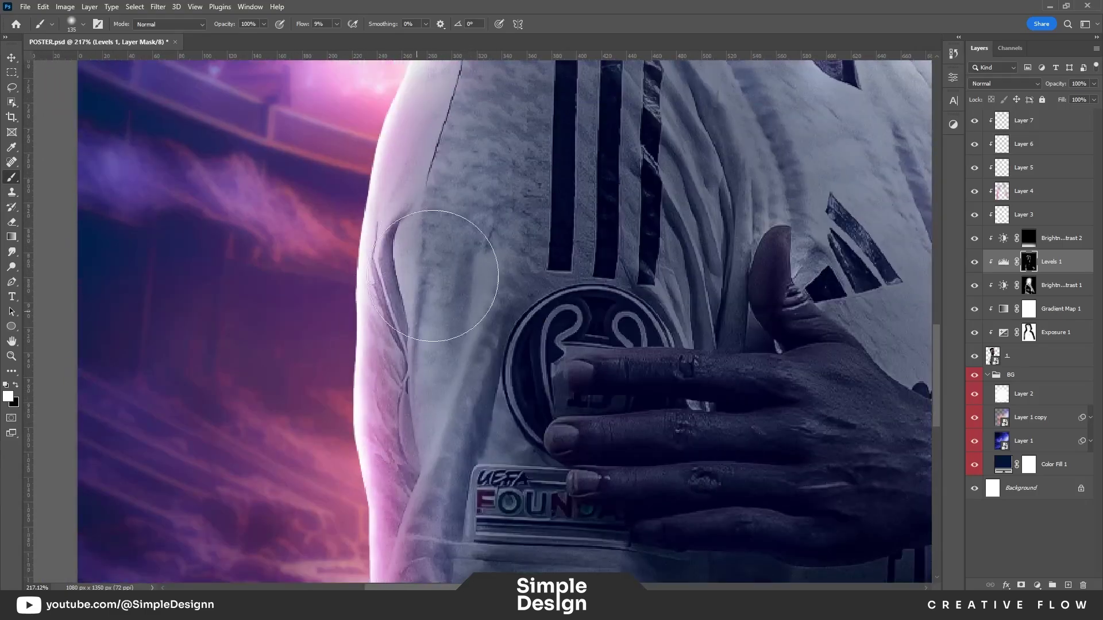
{"action": "scroll", "coordinate": [488, 298], "scroll_direction": "down", "scroll_amount": 1}
{"action": "scroll", "coordinate": [531, 342], "scroll_direction": "up", "scroll_amount": 2}
{"action": "scroll", "coordinate": [541, 308], "scroll_direction": "down", "scroll_amount": 2}
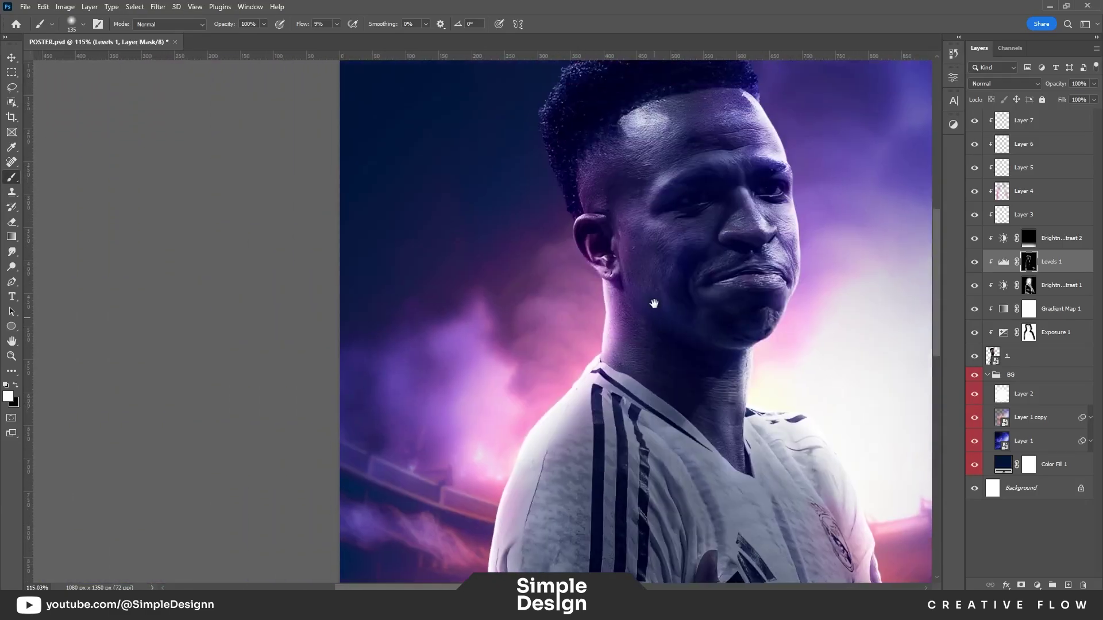
{"action": "scroll", "coordinate": [603, 248], "scroll_direction": "up", "scroll_amount": 4}
{"action": "left_click_drag", "start_coordinate": [532, 263], "coordinate": [626, 270]}
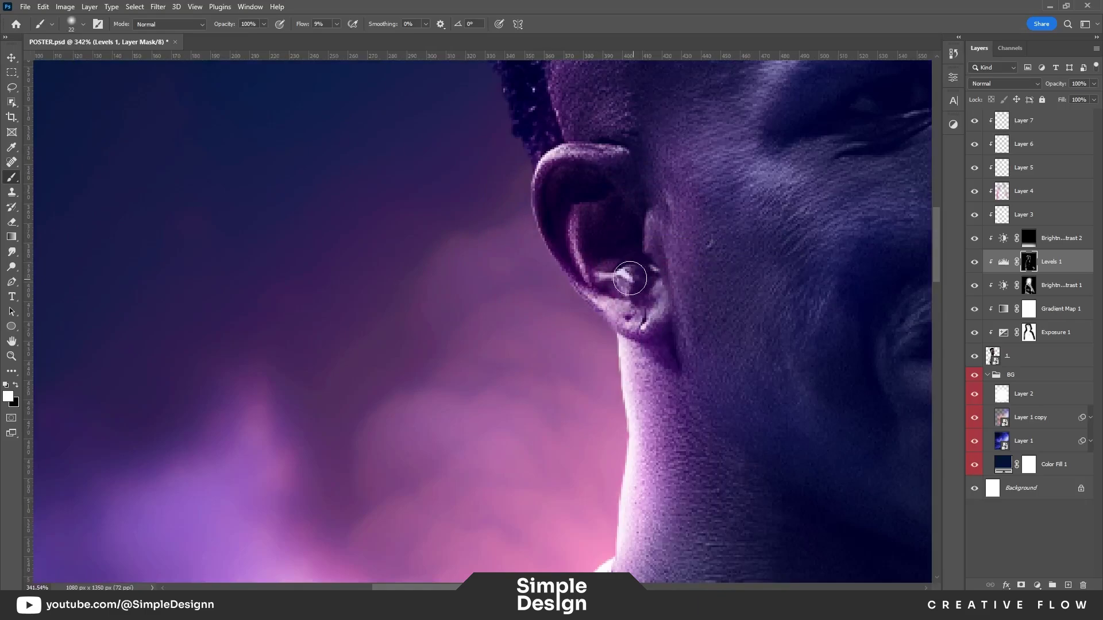
{"action": "scroll", "coordinate": [672, 356], "scroll_direction": "up", "scroll_amount": 3}
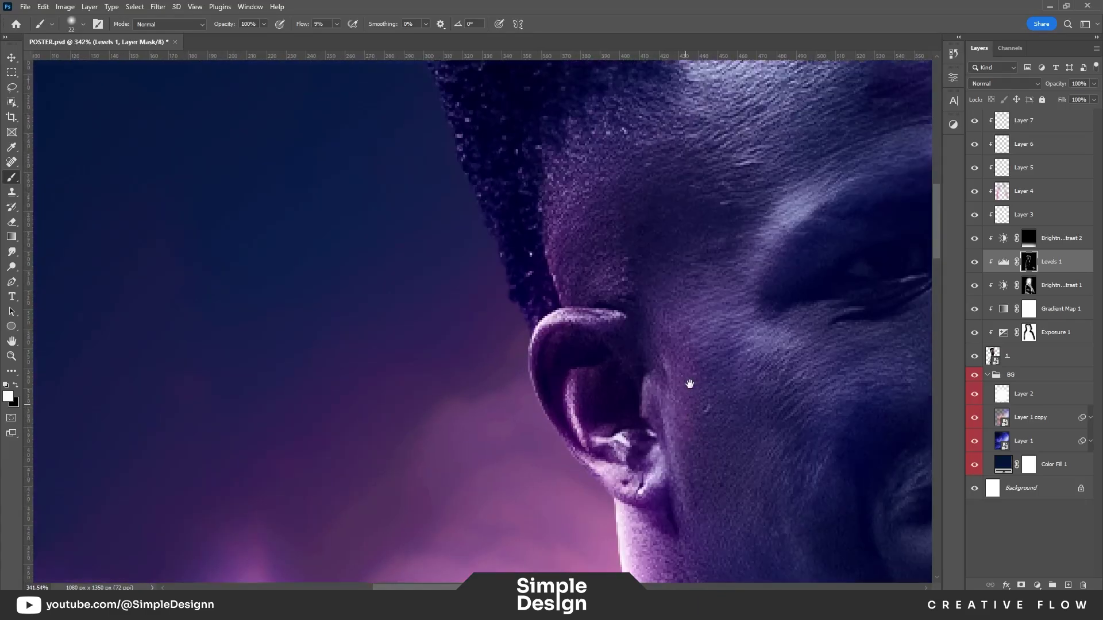
{"action": "scroll", "coordinate": [591, 319], "scroll_direction": "down", "scroll_amount": 3}
{"action": "scroll", "coordinate": [512, 236], "scroll_direction": "down", "scroll_amount": 2}
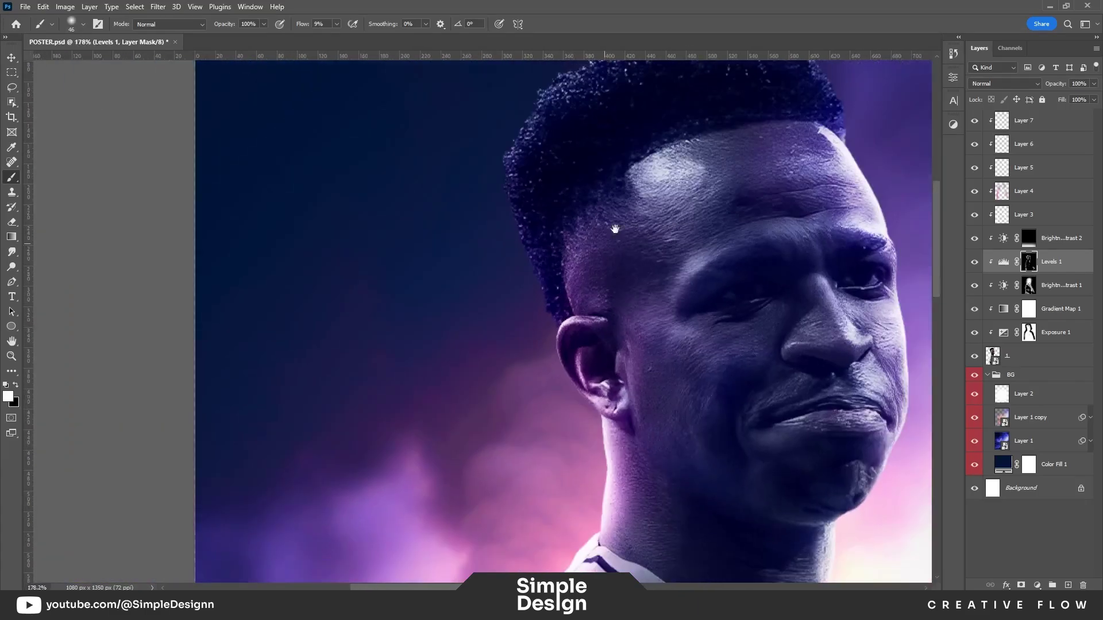
{"action": "scroll", "coordinate": [611, 222], "scroll_direction": "up", "scroll_amount": 2}
{"action": "scroll", "coordinate": [510, 197], "scroll_direction": "down", "scroll_amount": 2}
{"action": "scroll", "coordinate": [605, 249], "scroll_direction": "down", "scroll_amount": 2}
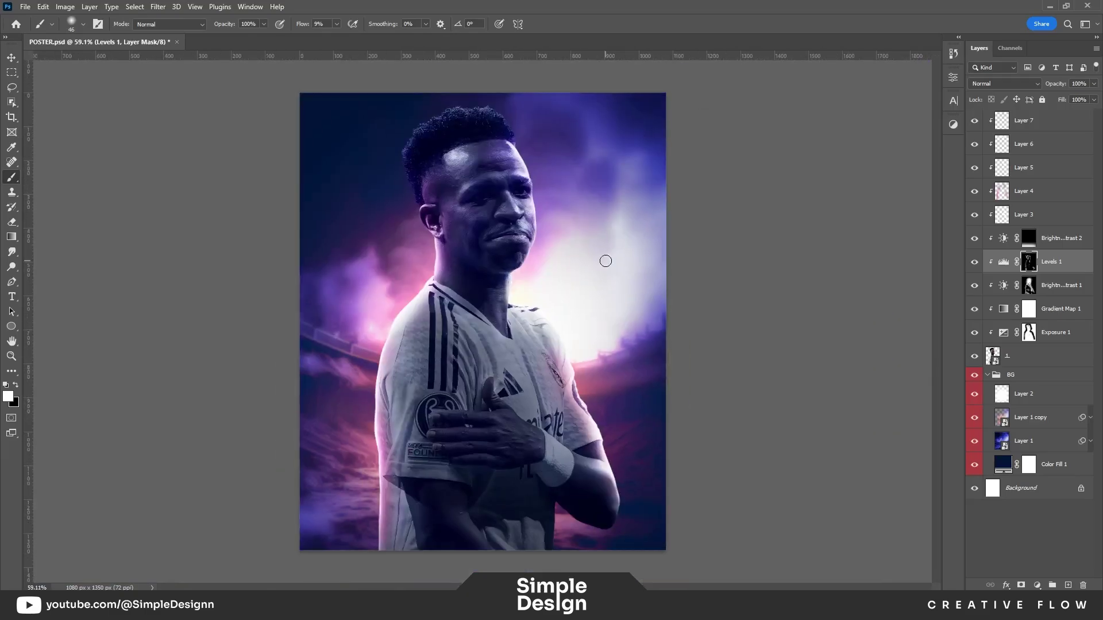
{"action": "scroll", "coordinate": [449, 259], "scroll_direction": "up", "scroll_amount": 1}
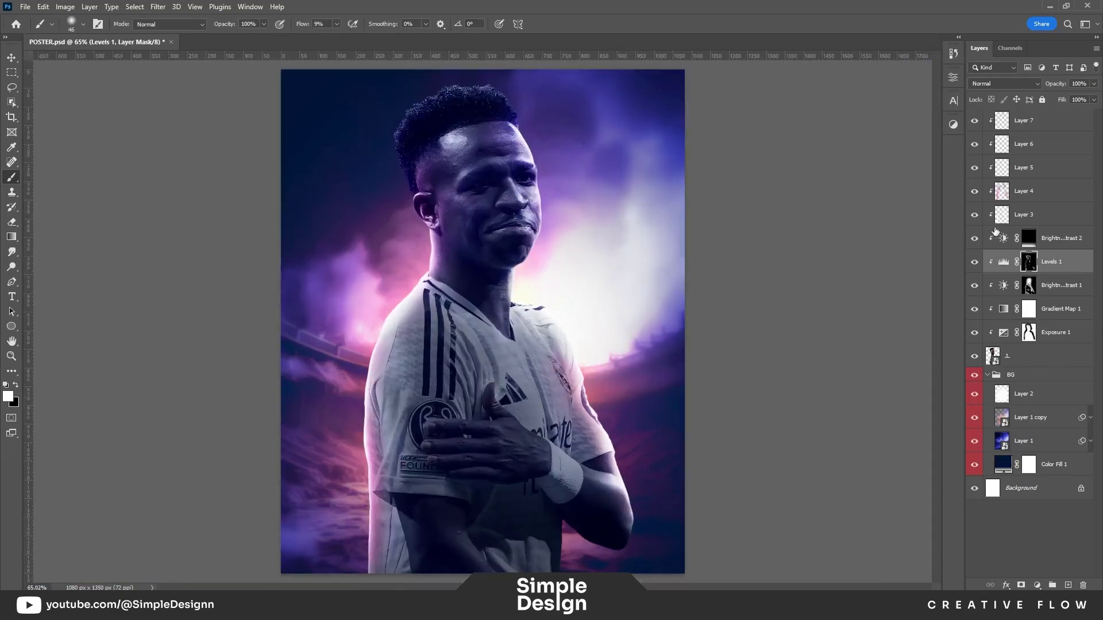
Step: Group the subject layers, Layer 1 through Layer 7, into Group 1
{"action": "left_click", "coordinate": [1046, 129]}
{"action": "left_click", "coordinate": [1028, 357], "text": "shift"}
{"action": "key", "text": "ctrl+g"}
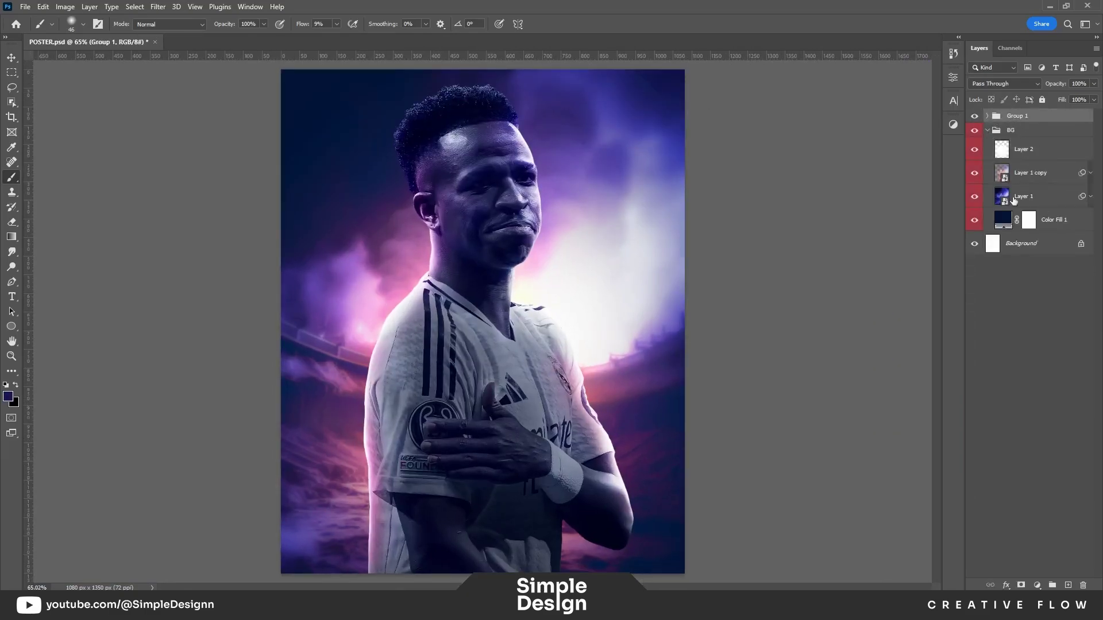
{"action": "left_click", "coordinate": [974, 172]}
{"action": "left_click_drag", "start_coordinate": [975, 172], "coordinate": [974, 196]}
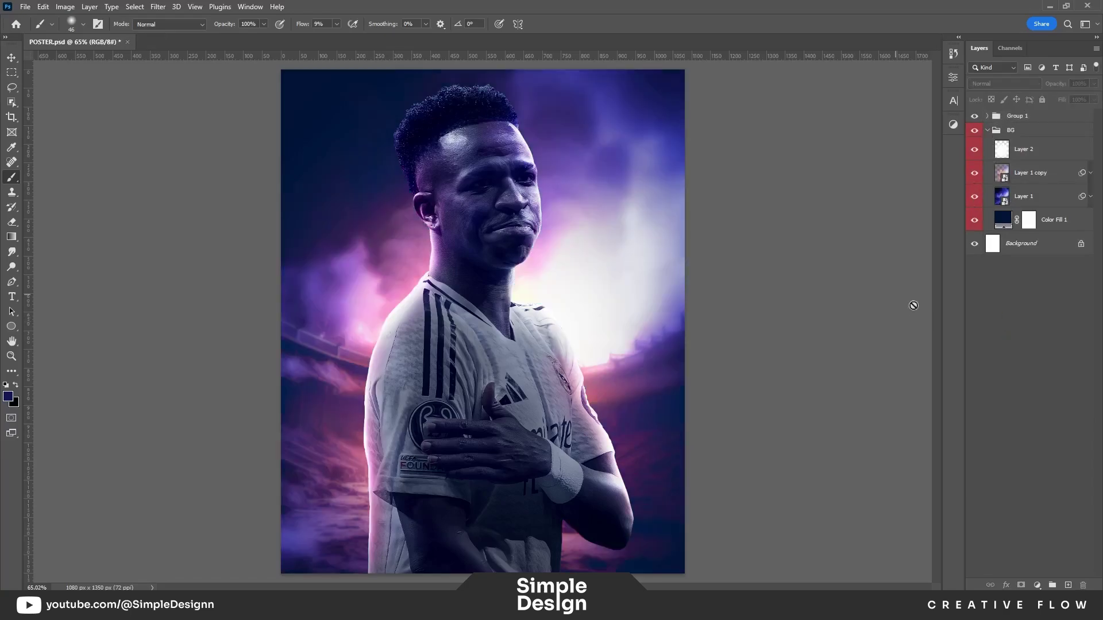
{"action": "key", "text": "v"}
{"action": "key", "text": "ctrl+minus"}
{"action": "left_click", "coordinate": [1032, 119]}
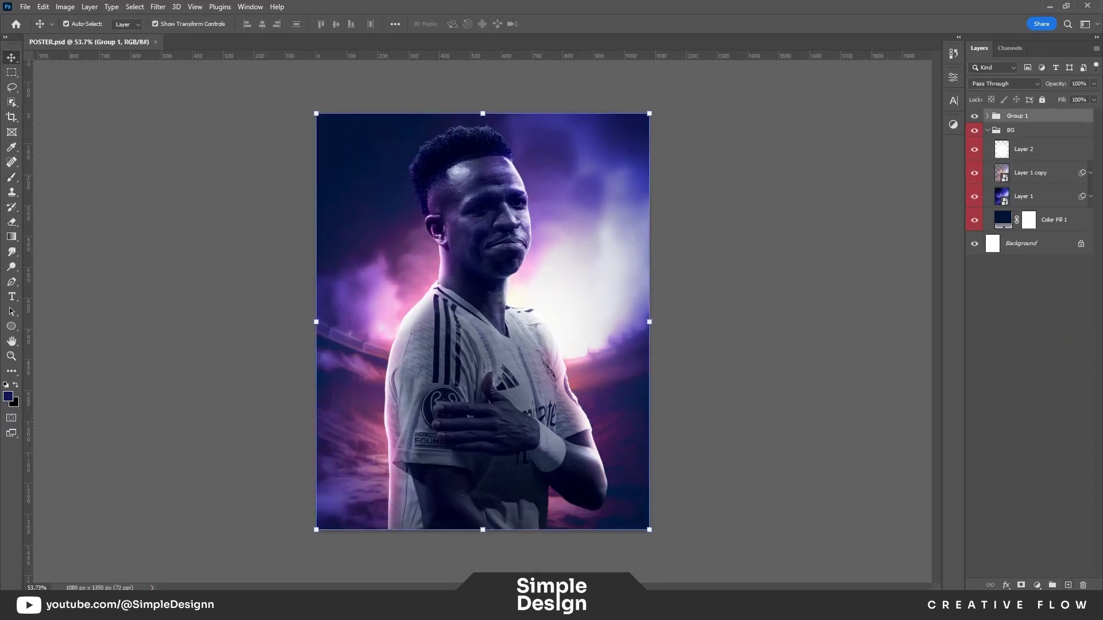
Step: On a new layer, paint a soft glow with purple sampled from the background
{"action": "left_click", "coordinate": [1069, 585]}
{"action": "key", "text": "i"}
{"action": "key", "text": "b"}
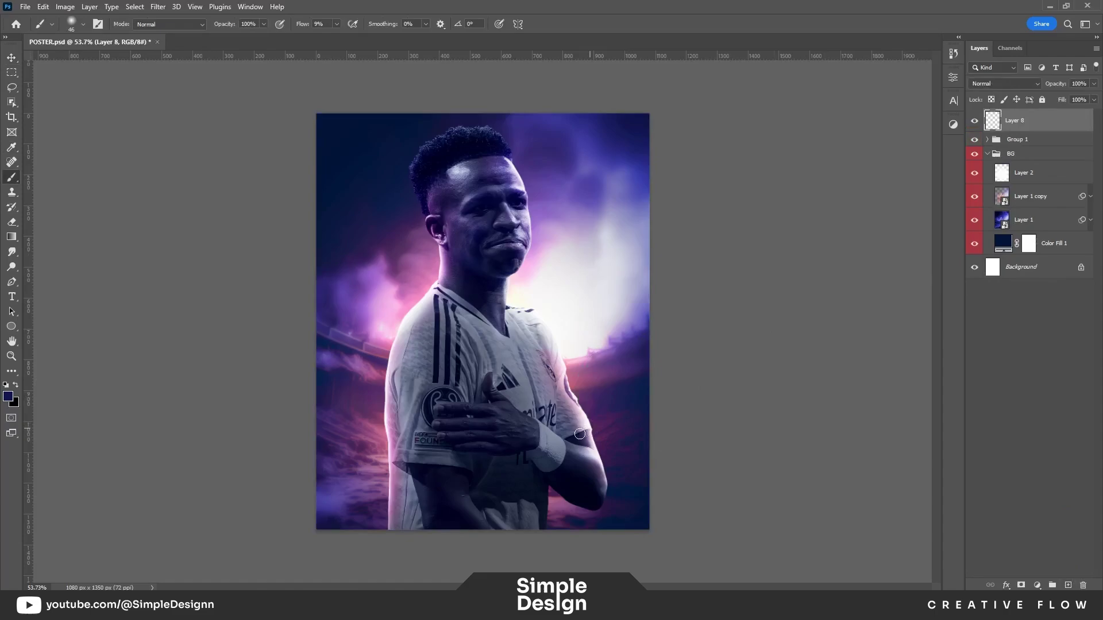
{"action": "key", "text": "ctrl+minus"}
{"action": "scroll", "coordinate": [447, 330], "scroll_direction": "up", "scroll_amount": 5}
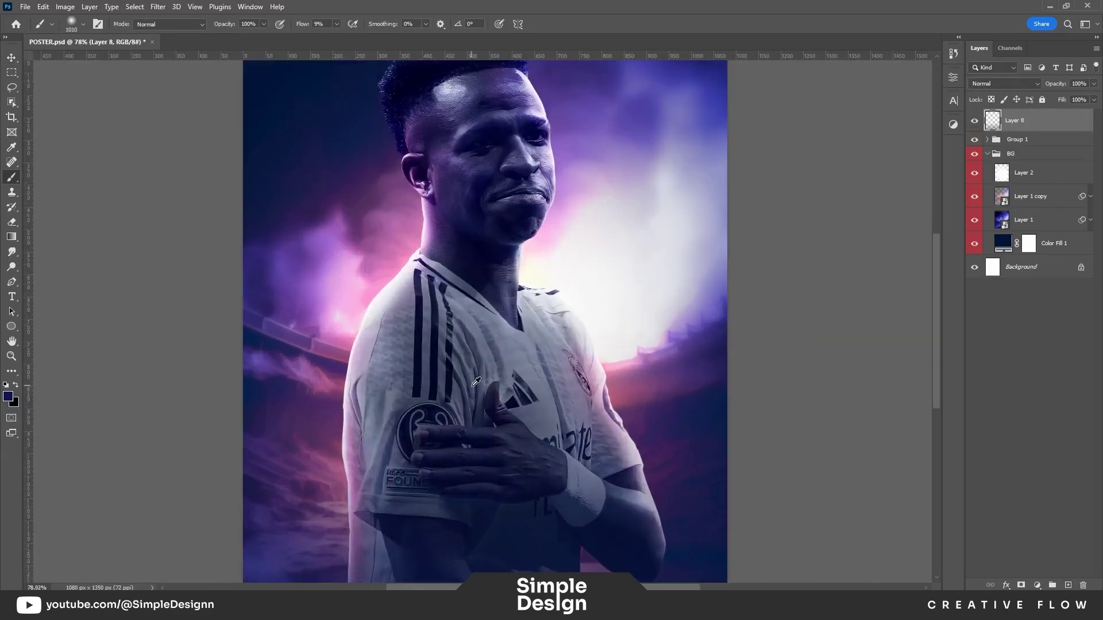
{"action": "scroll", "coordinate": [447, 330], "scroll_direction": "down", "scroll_amount": 3}
{"action": "left_click", "coordinate": [325, 316], "text": "alt"}
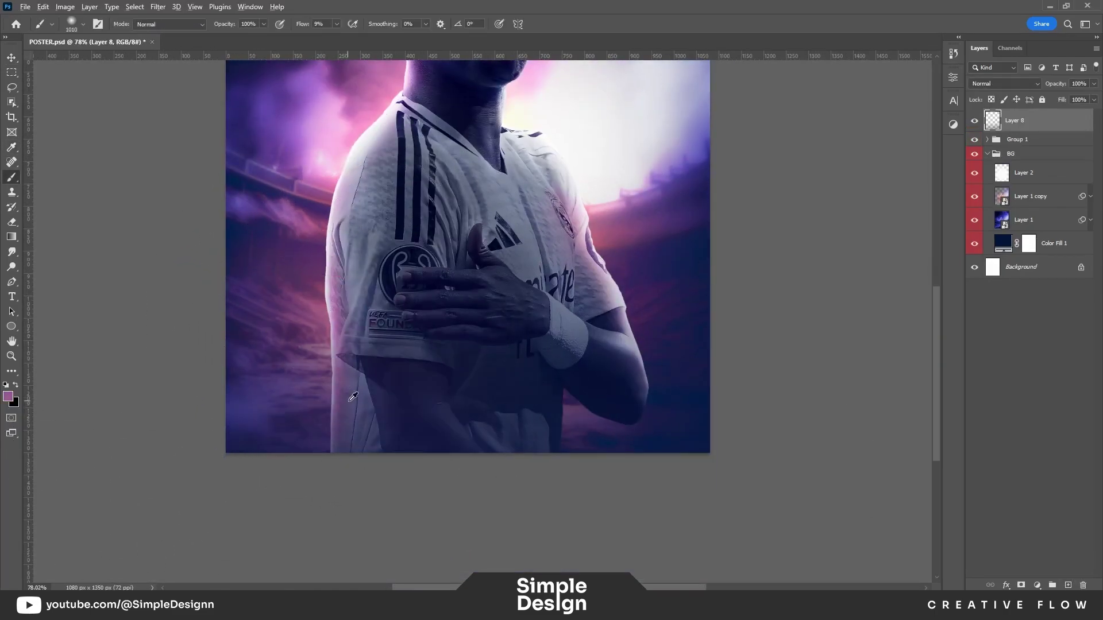
{"action": "scroll", "coordinate": [334, 430], "scroll_direction": "down", "scroll_amount": 3}
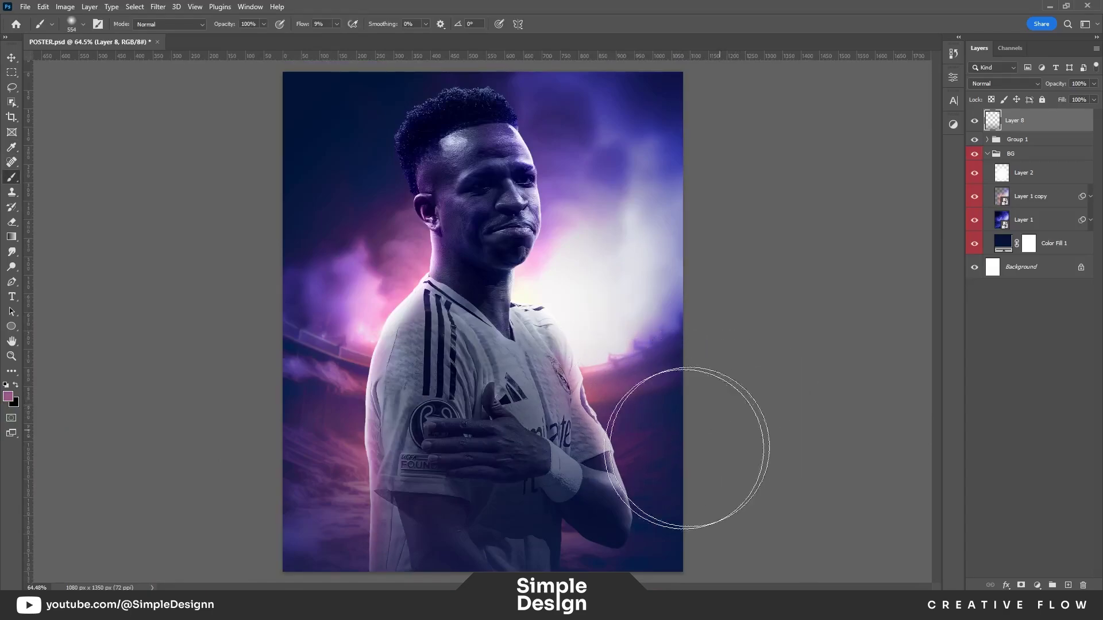
{"action": "scroll", "coordinate": [475, 481], "scroll_direction": "up", "scroll_amount": 3}
{"action": "scroll", "coordinate": [475, 481], "scroll_direction": "up", "scroll_amount": 2}
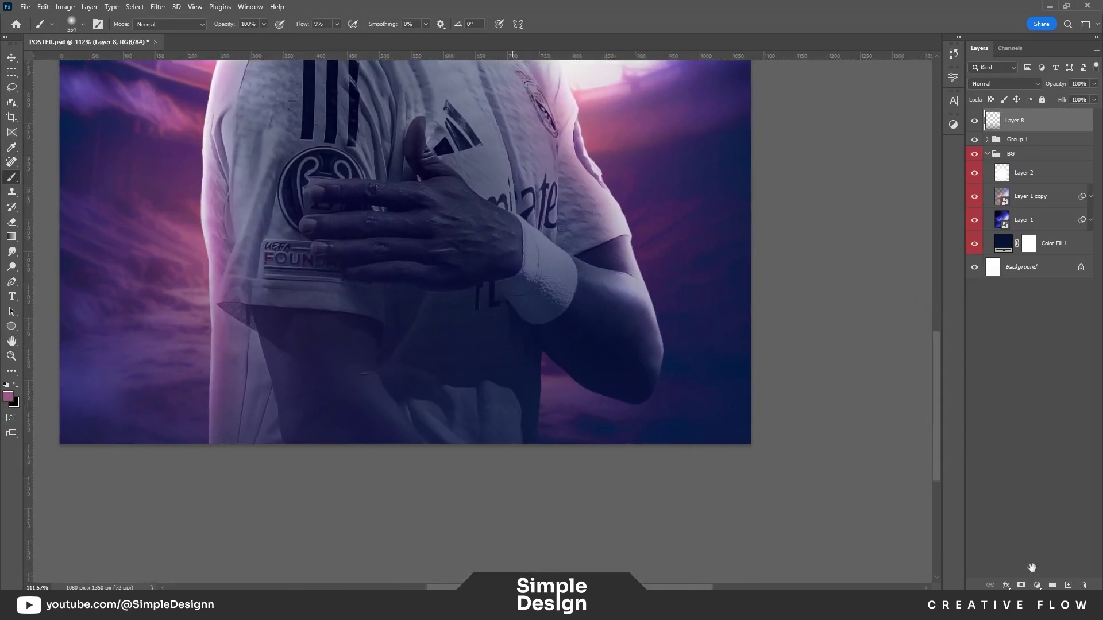
Step: Add a Multiply layer and paint shading with the default black colour
{"action": "key", "text": "ctrl+shift+alt+n"}
{"action": "left_click", "coordinate": [1005, 84]}
{"action": "left_click", "coordinate": [1002, 109]}
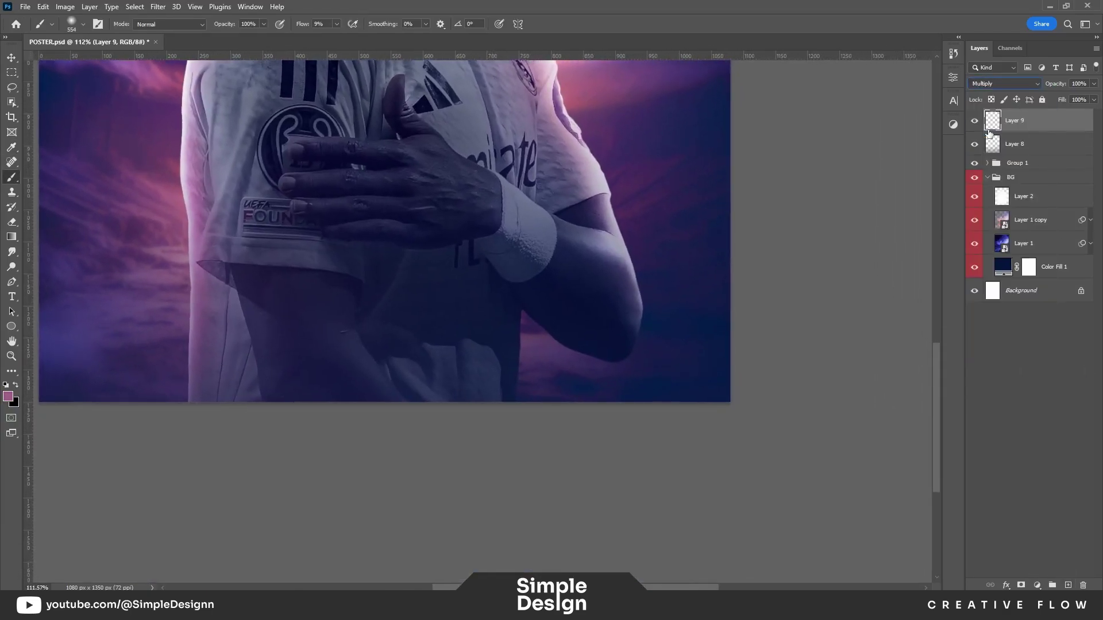
{"action": "key", "text": "d"}
{"action": "scroll", "coordinate": [344, 418], "scroll_direction": "down", "scroll_amount": 2}
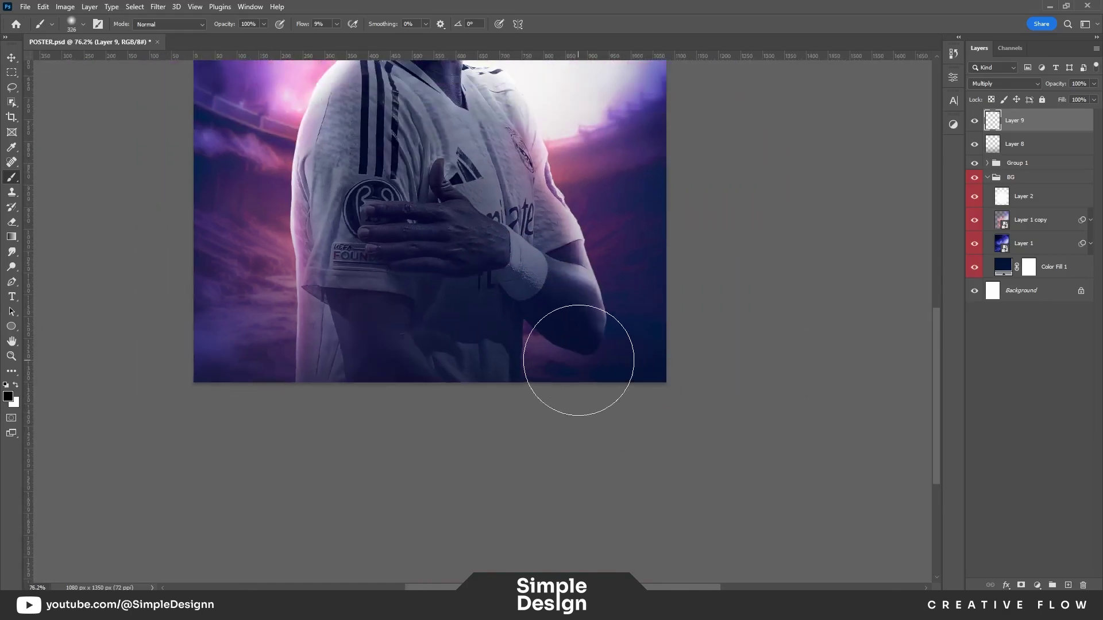
{"action": "scroll", "coordinate": [306, 432], "scroll_direction": "down", "scroll_amount": 2}
{"action": "scroll", "coordinate": [746, 476], "scroll_direction": "down", "scroll_amount": 1}
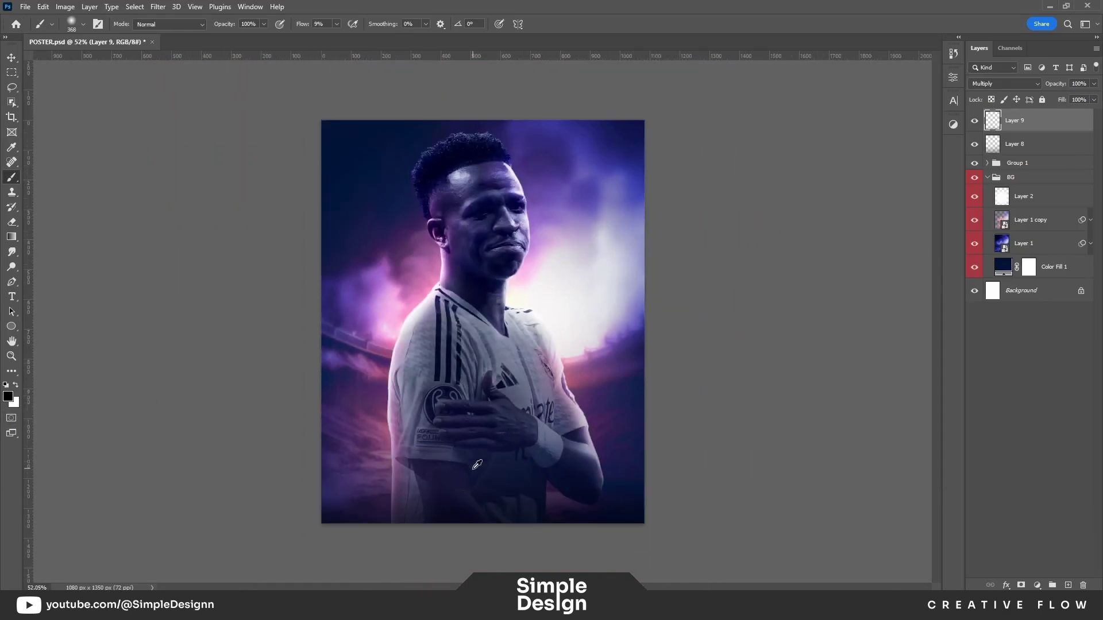
Step: Group the two paint layers and name the group Light
{"action": "left_click", "coordinate": [1017, 405]}
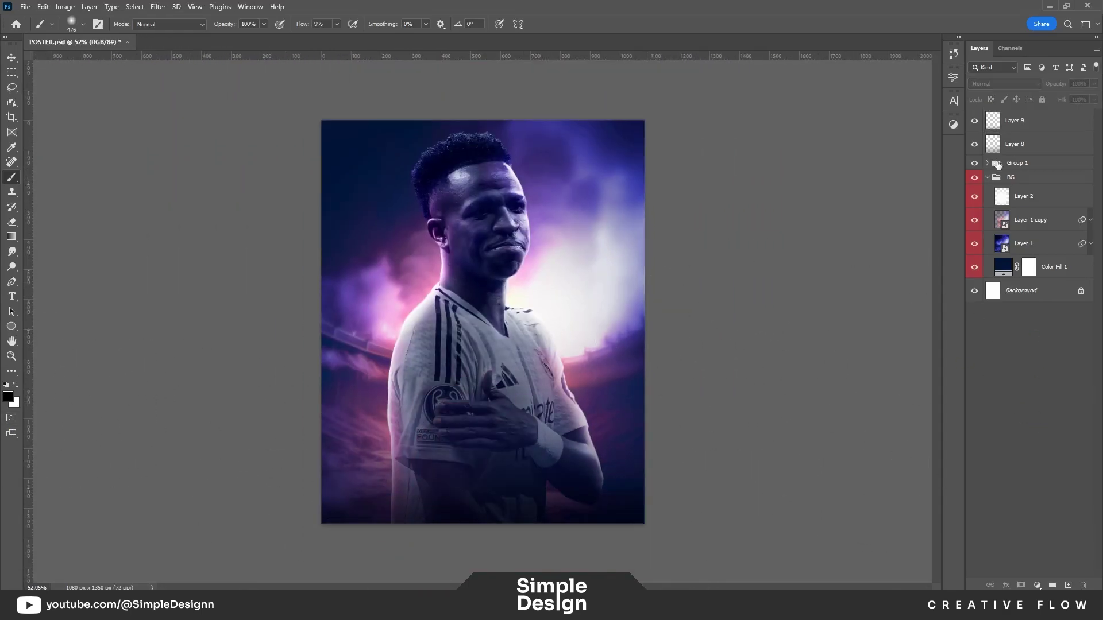
{"action": "left_click", "coordinate": [1015, 143]}
{"action": "left_click", "coordinate": [1014, 120], "text": "shift"}
{"action": "key", "text": "ctrl+g"}
{"action": "double_click", "coordinate": [1017, 116]}
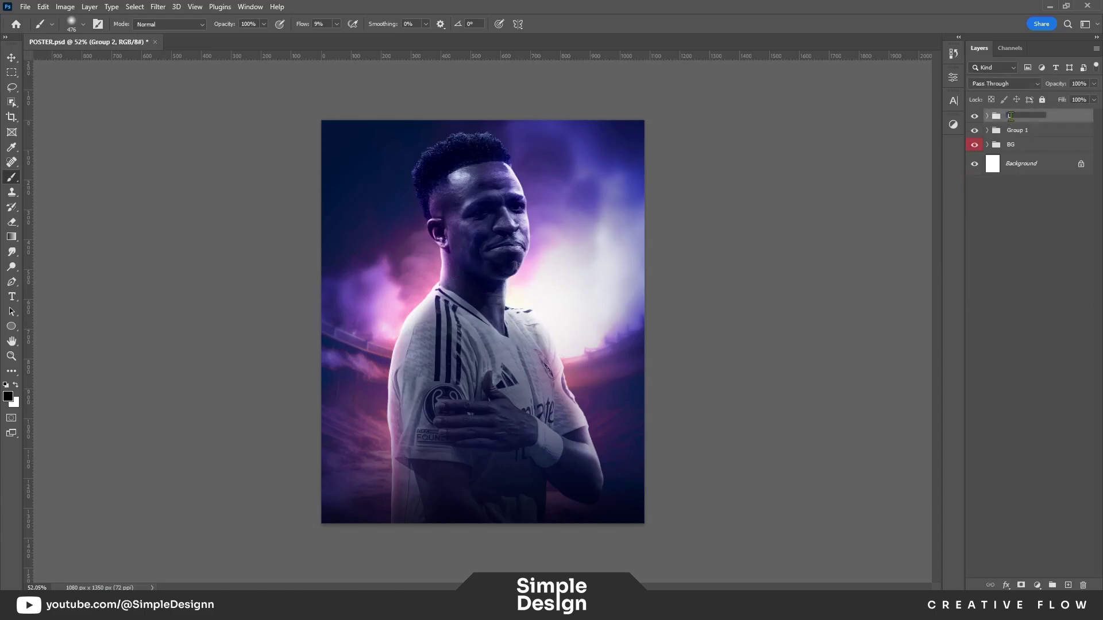
{"action": "scroll", "coordinate": [484, 326], "scroll_direction": "up", "scroll_amount": 1}
Step: Type VINICIUS in white at 521 pt on the poster
{"action": "key", "text": "t"}
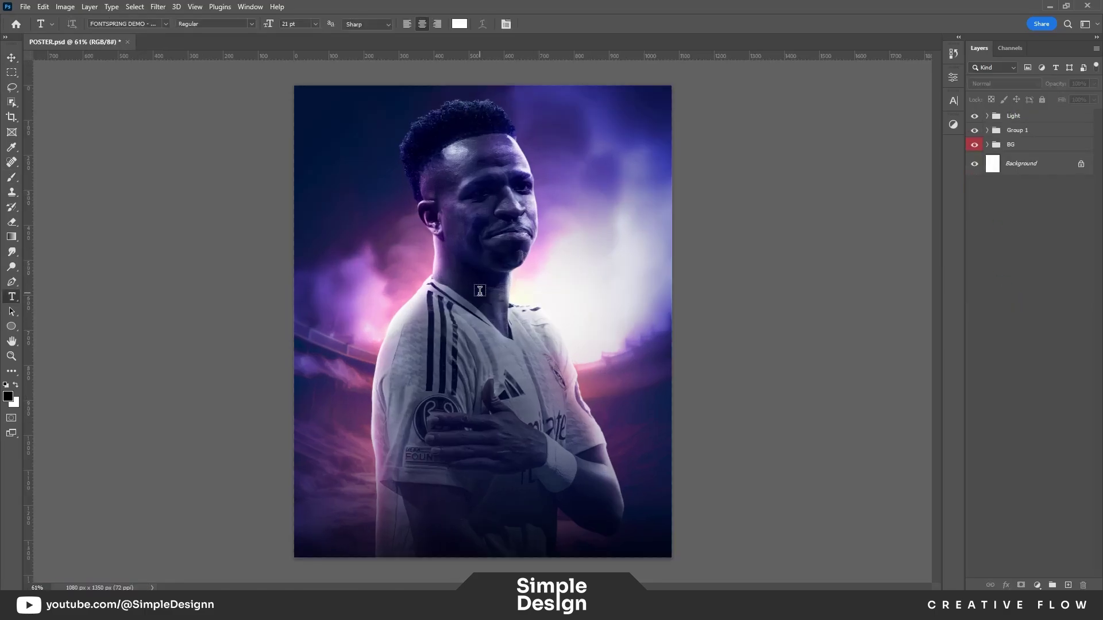
{"action": "left_click", "coordinate": [480, 291]}
{"action": "left_click", "coordinate": [460, 24]}
{"action": "left_click", "coordinate": [913, 153]}
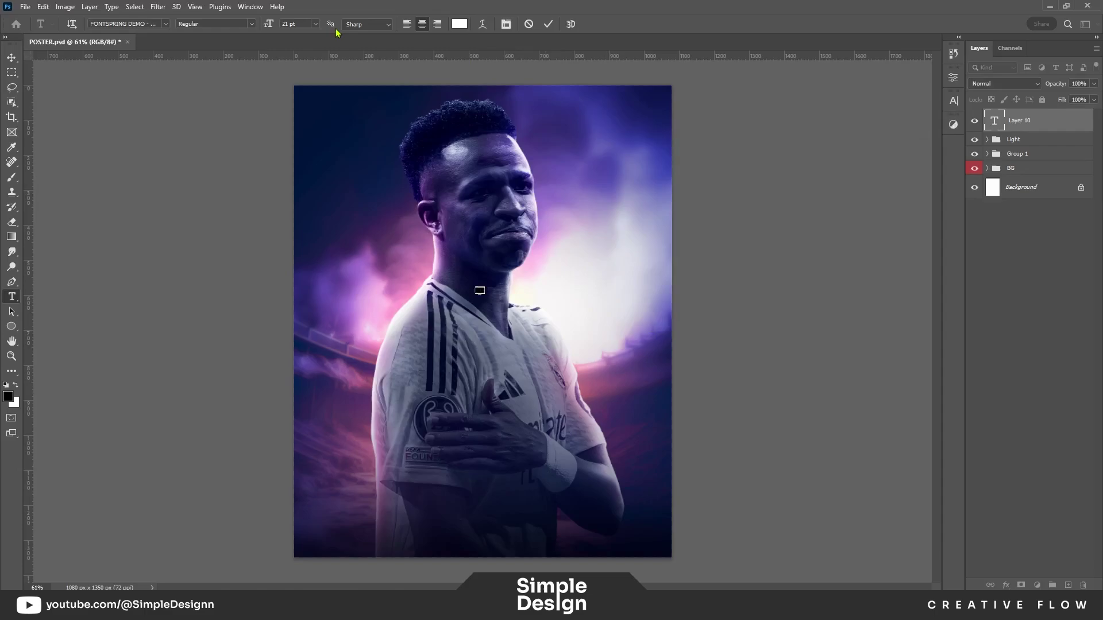
{"action": "left_click_drag", "start_coordinate": [269, 24], "coordinate": [559, 27]}
{"action": "type", "text": "vinicius"}
{"action": "left_click", "coordinate": [548, 24]}
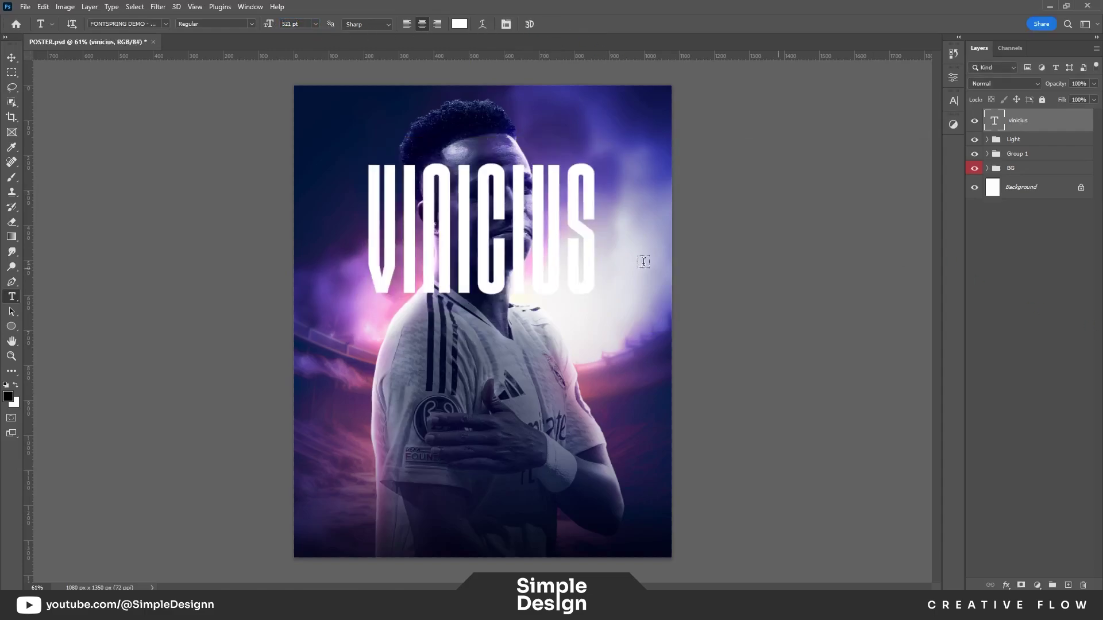
Step: Move the VINICIUS layer beneath the player, enlarge it twice, then duplicate it
{"action": "key", "text": "v"}
{"action": "left_click_drag", "start_coordinate": [1035, 128], "coordinate": [1031, 162]}
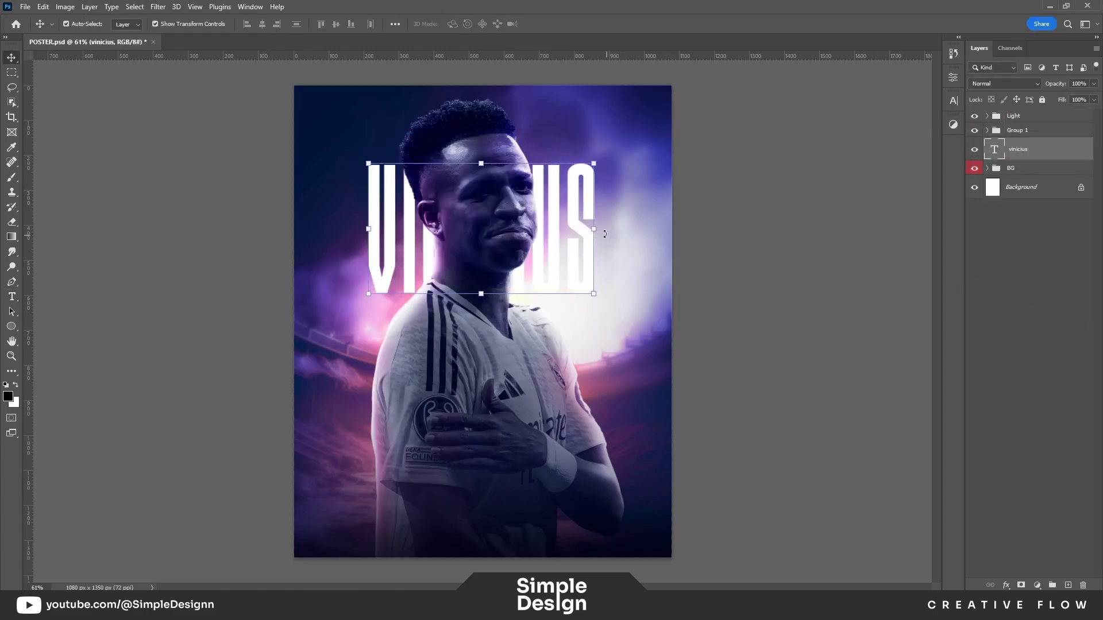
{"action": "key", "text": "ctrl+t"}
{"action": "left_click_drag", "start_coordinate": [601, 225], "coordinate": [648, 221]}
{"action": "key", "text": "Return"}
{"action": "left_click", "coordinate": [632, 208]}
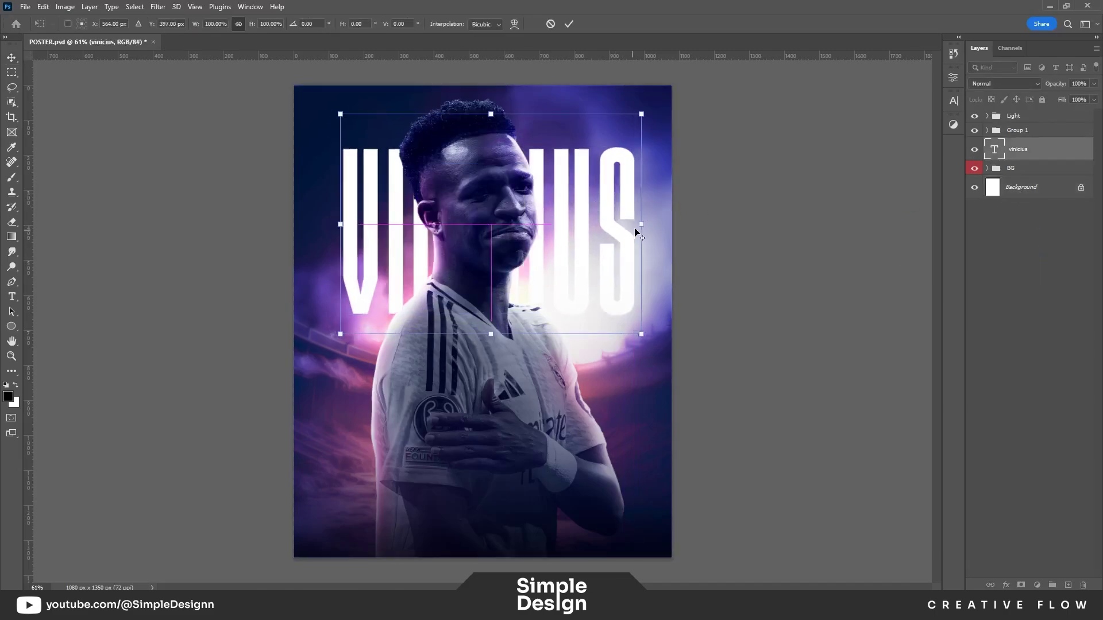
{"action": "key", "text": "Return"}
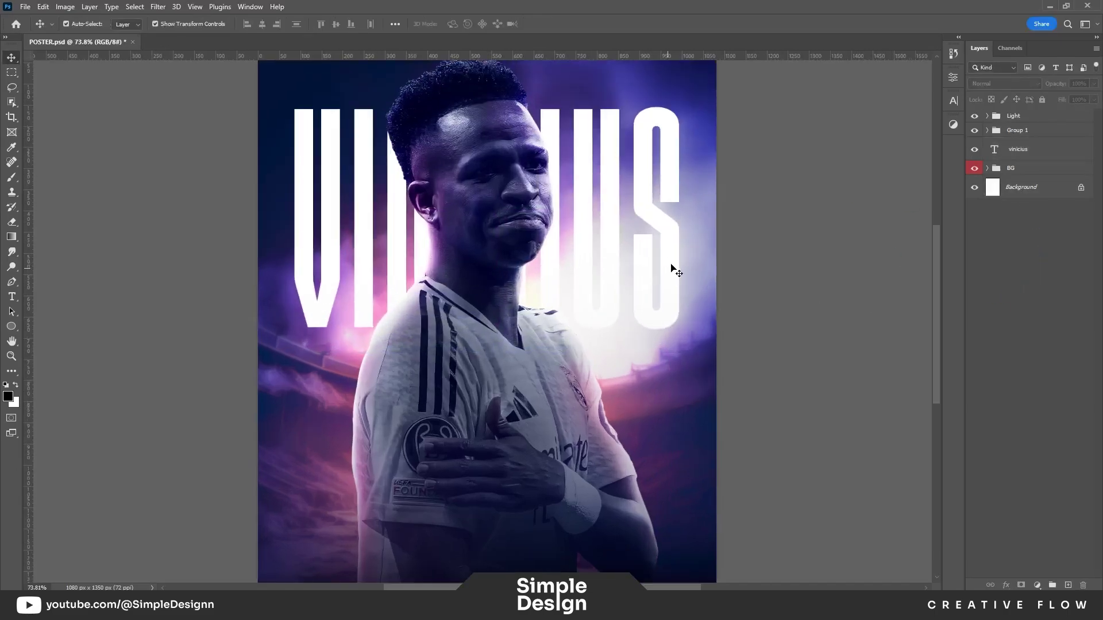
{"action": "scroll", "coordinate": [673, 265], "scroll_direction": "up", "scroll_amount": 2}
{"action": "key", "text": "ctrl+j"}
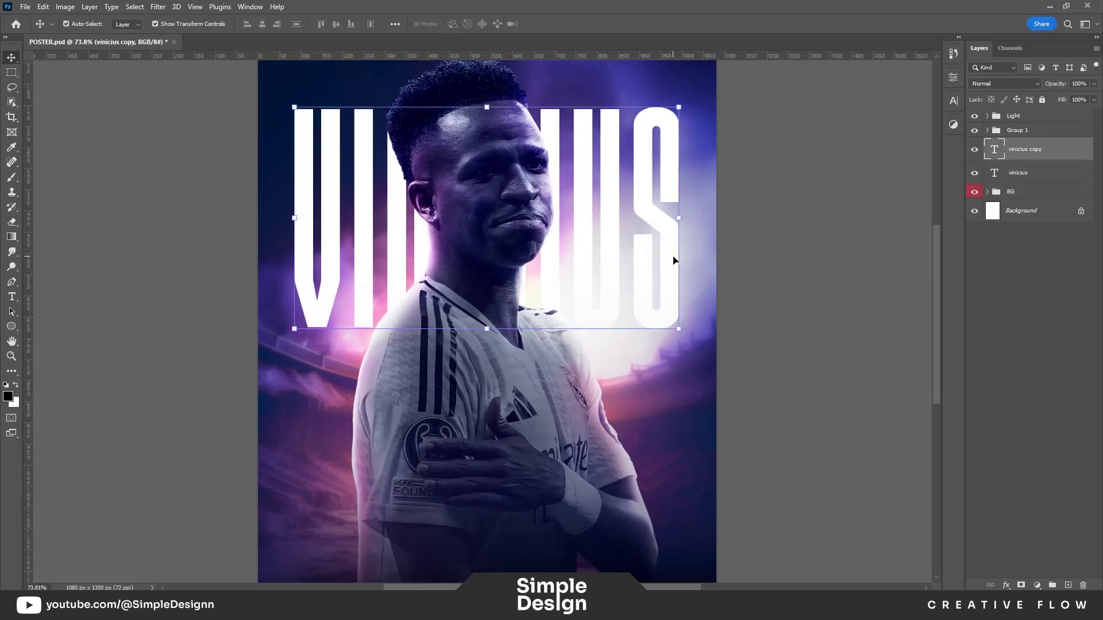
Step: Rasterize the VINICIUS copy layer and pick the Smudge tool
{"action": "right_click", "coordinate": [1032, 151]}
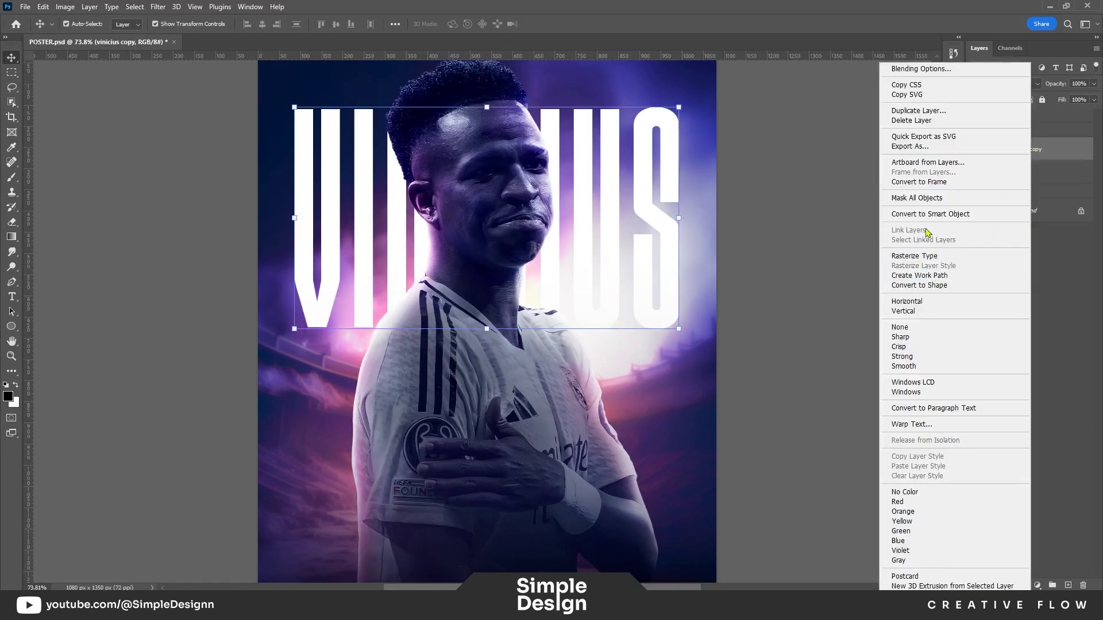
{"action": "left_click", "coordinate": [914, 256]}
{"action": "left_click", "coordinate": [1026, 154]}
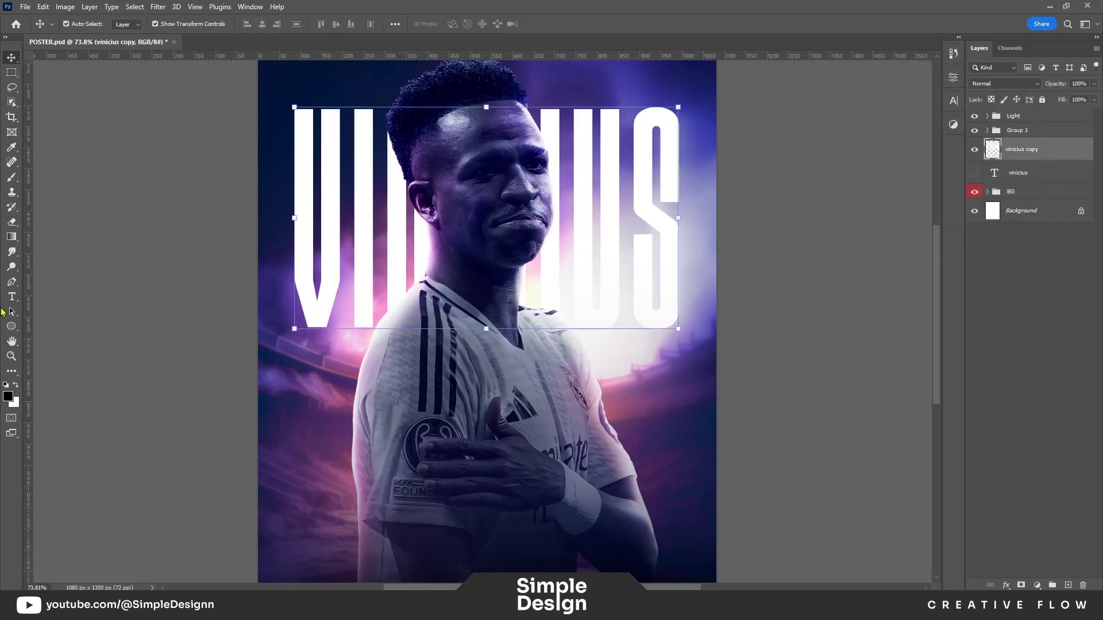
{"action": "left_click", "coordinate": [12, 252]}
{"action": "scroll", "coordinate": [379, 310], "scroll_direction": "up", "scroll_amount": 2}
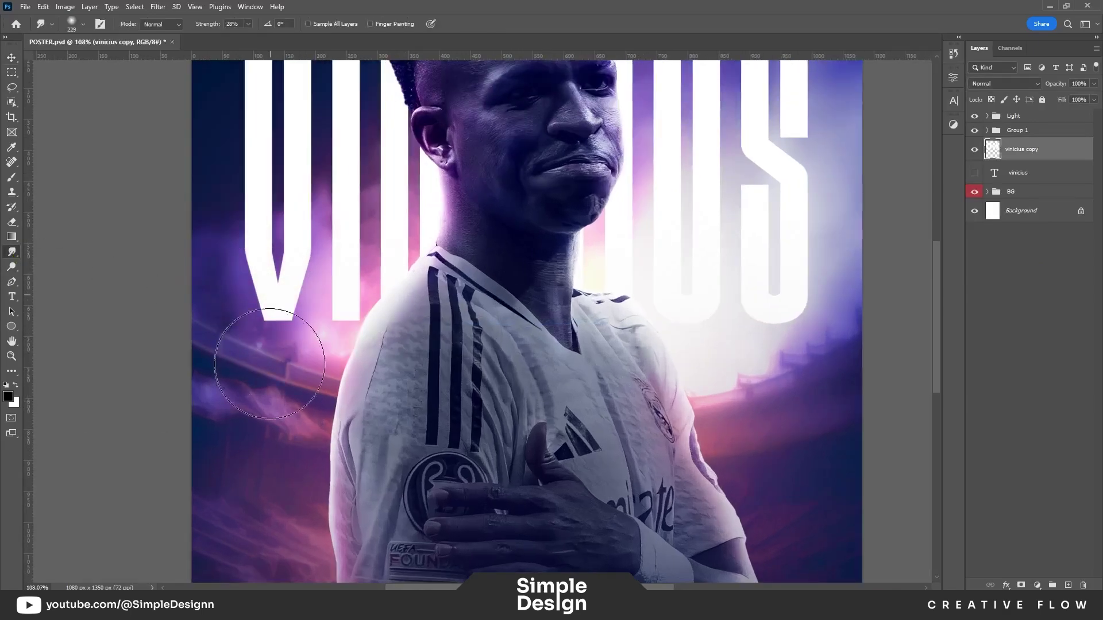
Step: Smear the bottoms of the US letters, the V and the S downward into glowing streaks
{"action": "left_click_drag", "start_coordinate": [783, 278], "coordinate": [696, 316]}
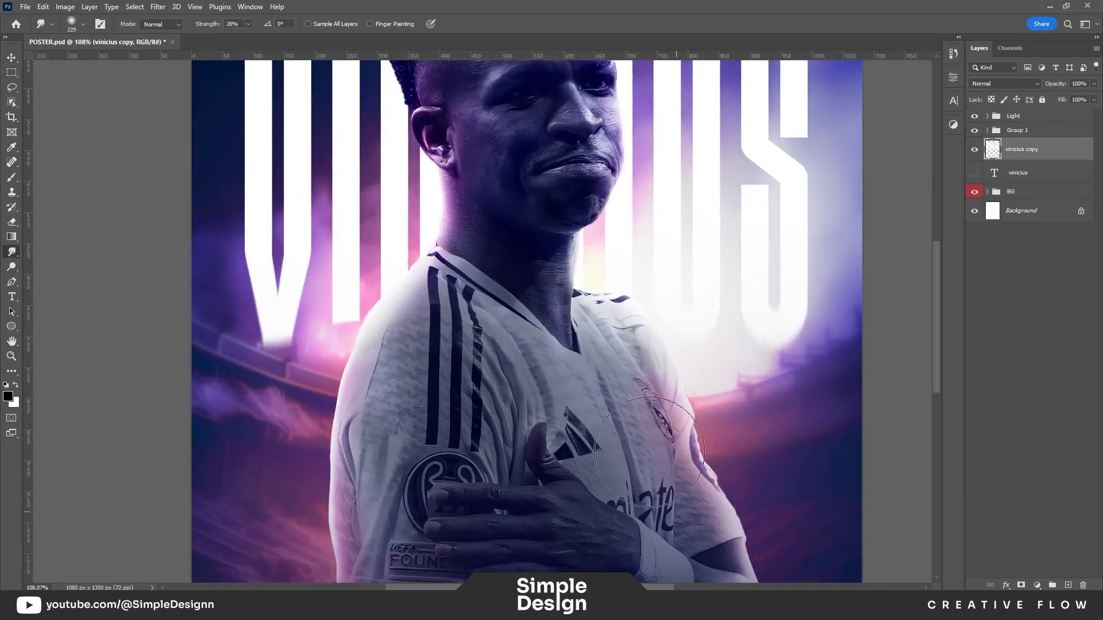
{"action": "left_click_drag", "start_coordinate": [415, 356], "coordinate": [351, 345]}
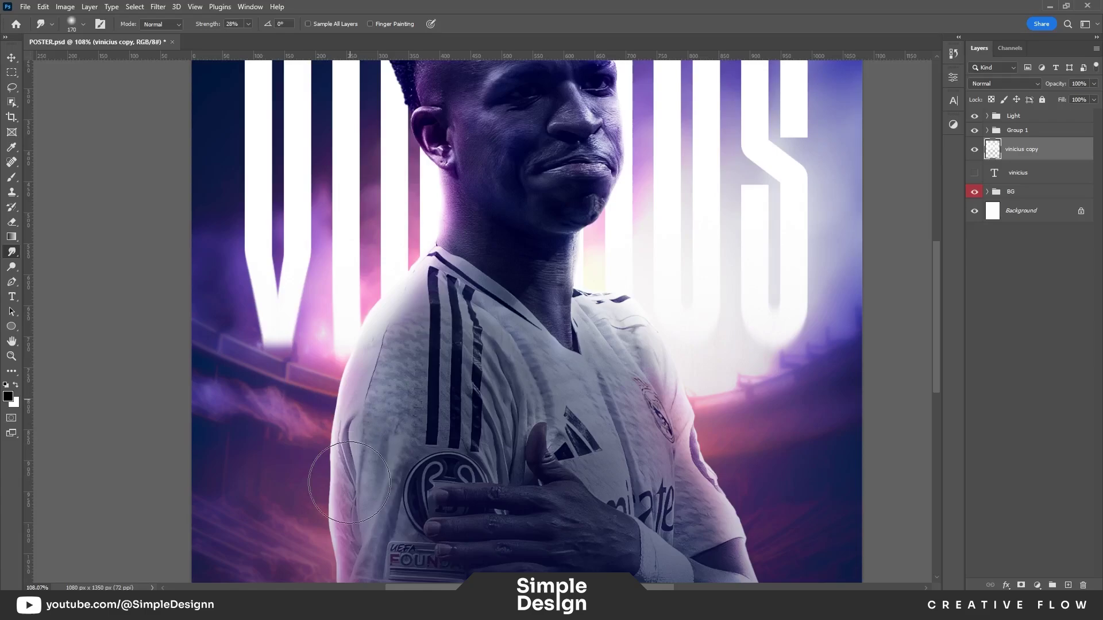
{"action": "left_click_drag", "start_coordinate": [277, 336], "coordinate": [278, 402]}
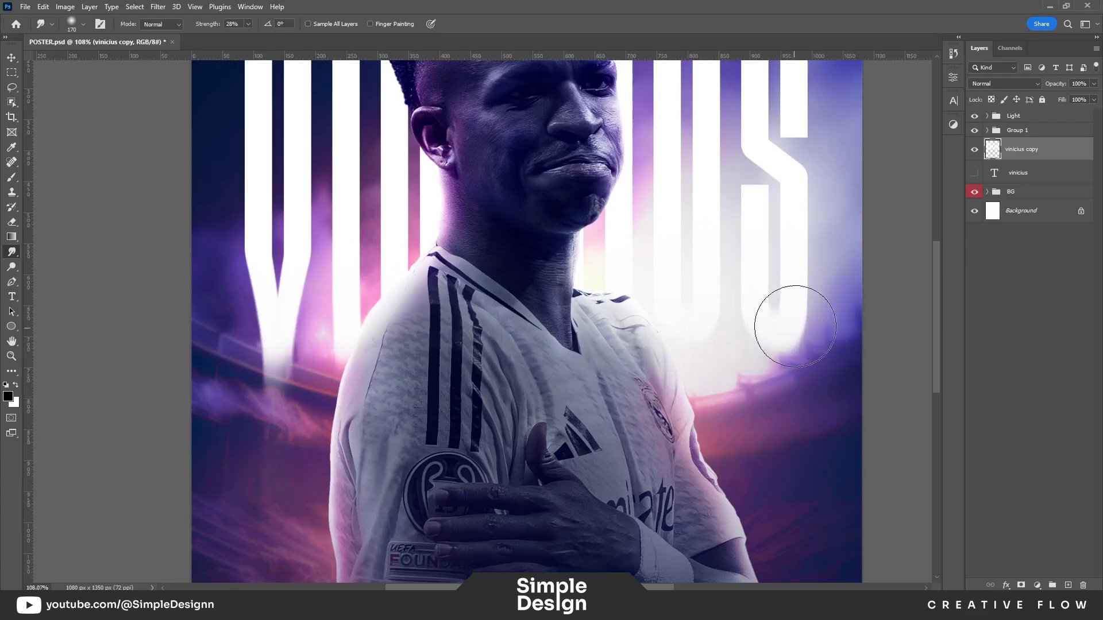
{"action": "scroll", "coordinate": [322, 304], "scroll_direction": "down", "scroll_amount": 3}
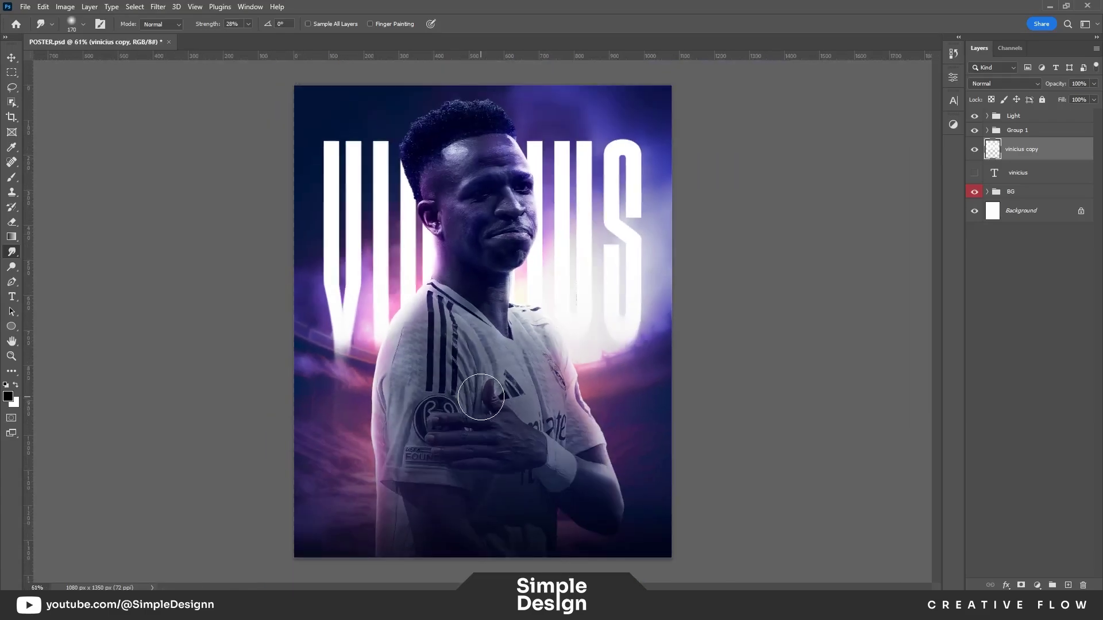
{"action": "left_click_drag", "start_coordinate": [318, 304], "coordinate": [318, 412]}
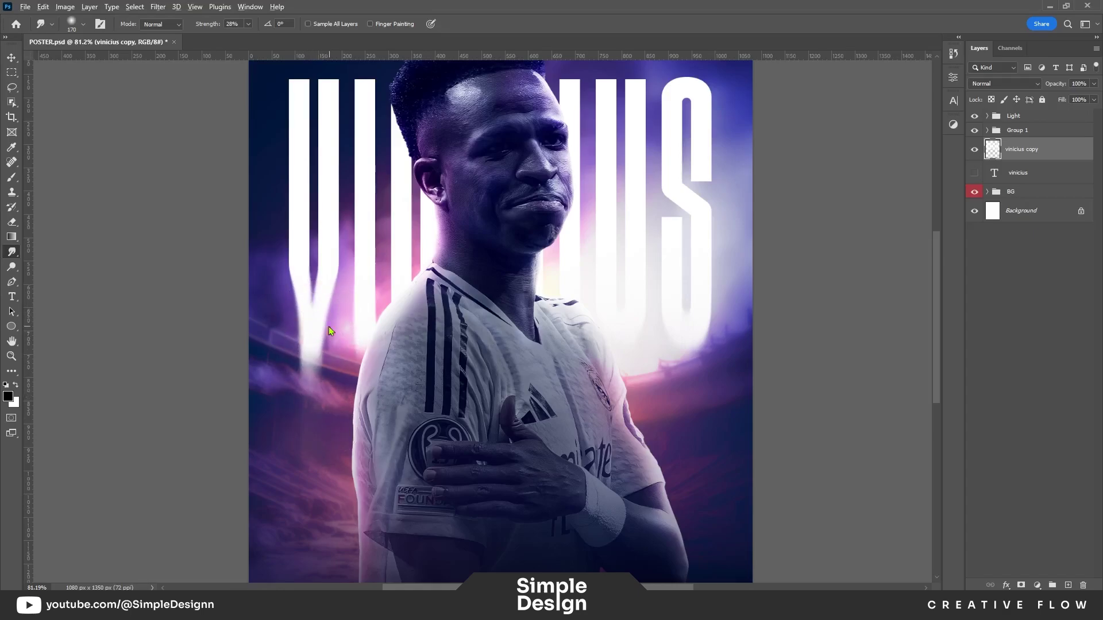
{"action": "key", "text": "bracketleft"}
{"action": "key", "text": "bracketleft"}
{"action": "key", "text": "bracketleft"}
{"action": "left_click_drag", "start_coordinate": [316, 374], "coordinate": [314, 399]}
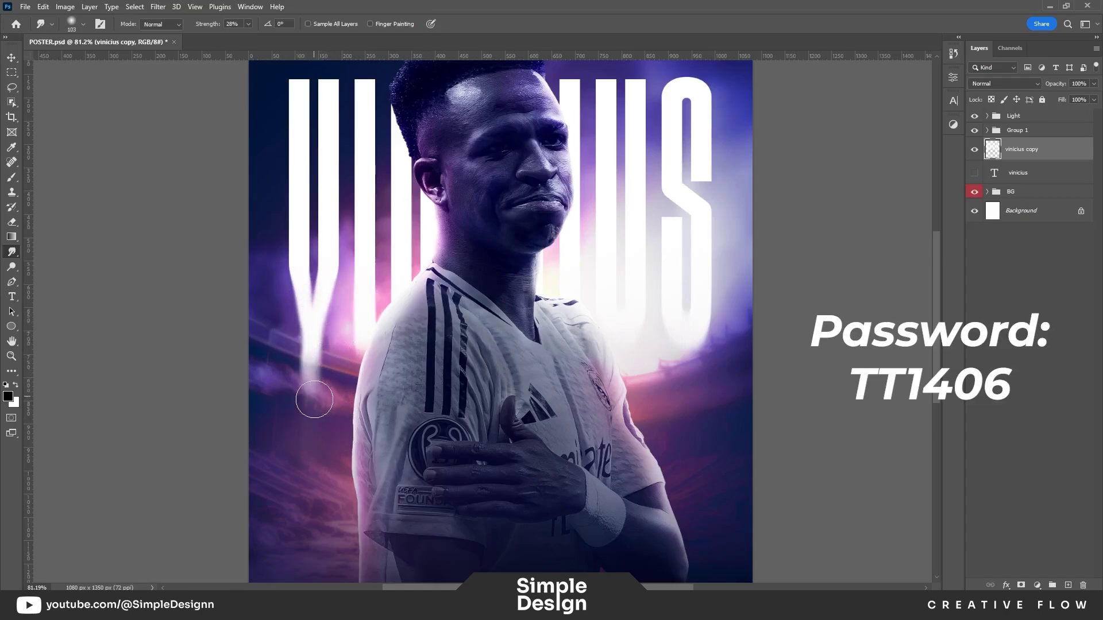
{"action": "left_click_drag", "start_coordinate": [690, 345], "coordinate": [691, 372]}
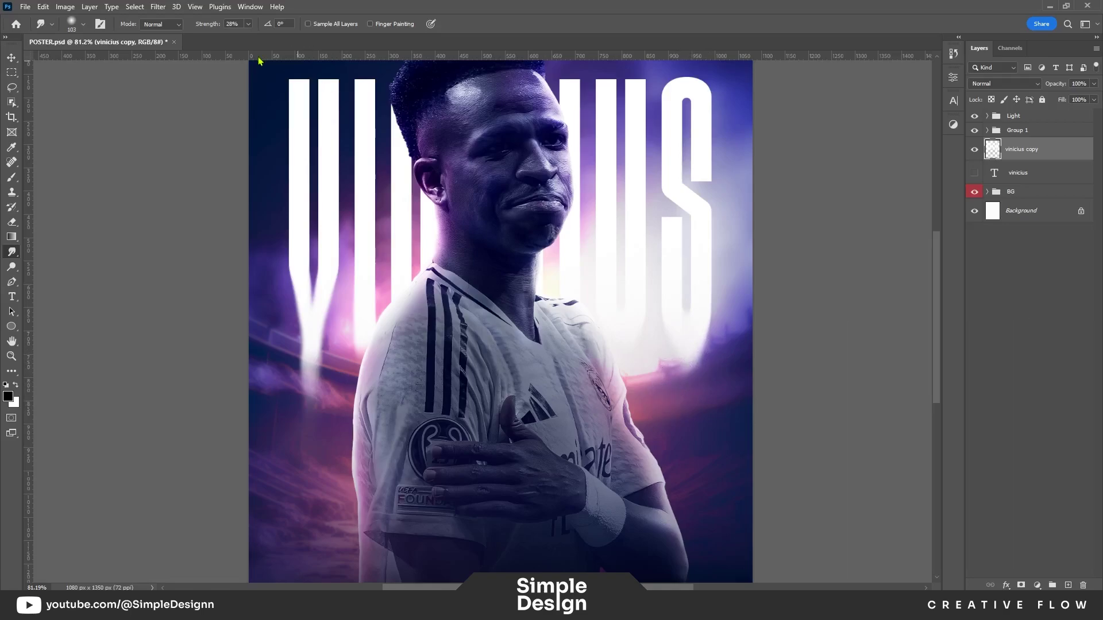
Step: At 12% strength, drip the S and V glows further down into the purple
{"action": "type", "text": "12"}
{"action": "scroll", "coordinate": [693, 322], "scroll_direction": "up", "scroll_amount": 3}
{"action": "left_click_drag", "start_coordinate": [714, 351], "coordinate": [680, 414]}
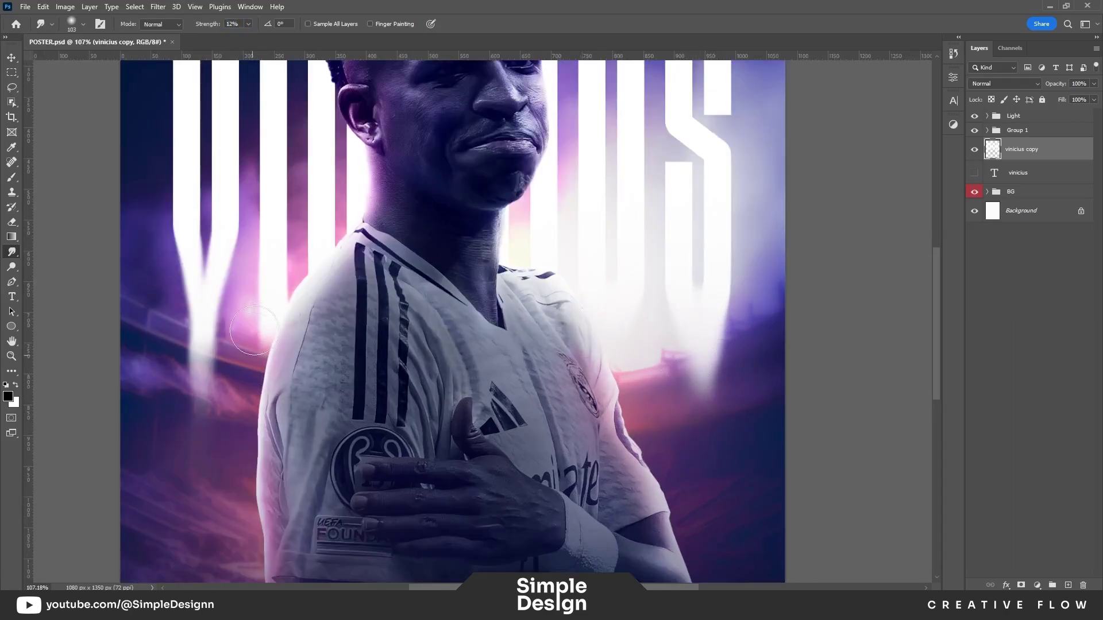
{"action": "mouse_move", "coordinate": [231, 301]}
{"action": "left_mouse_down"}
{"action": "mouse_move", "coordinate": [208, 385]}
{"action": "mouse_move", "coordinate": [197, 370]}
{"action": "mouse_move", "coordinate": [207, 367]}
{"action": "mouse_move", "coordinate": [211, 402]}
{"action": "left_mouse_up"}
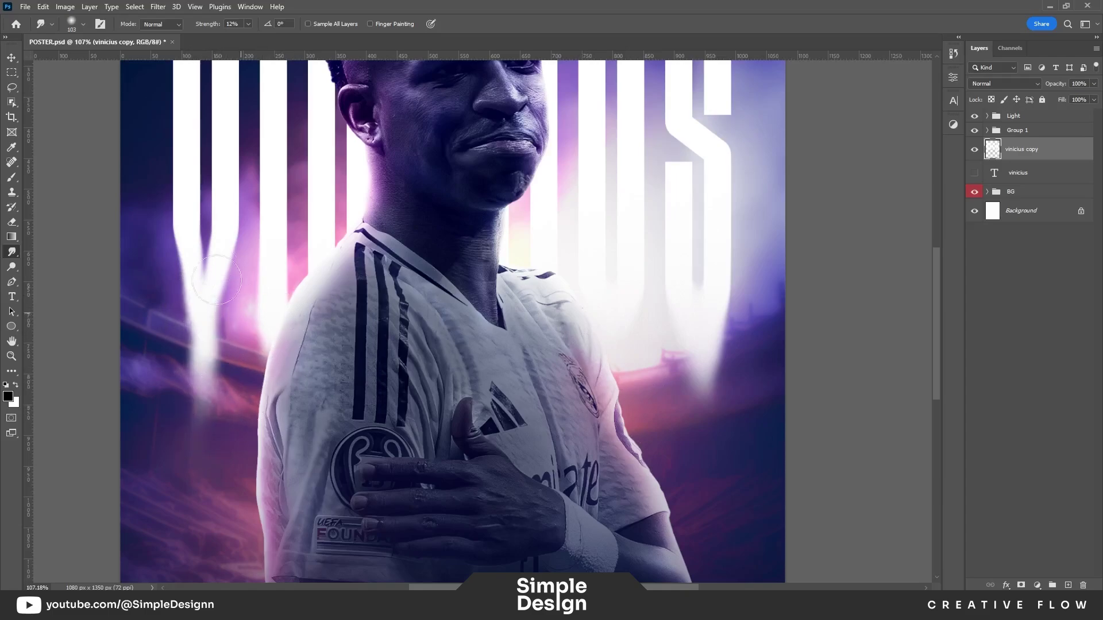
{"action": "scroll", "coordinate": [640, 364], "scroll_direction": "down", "scroll_amount": 3}
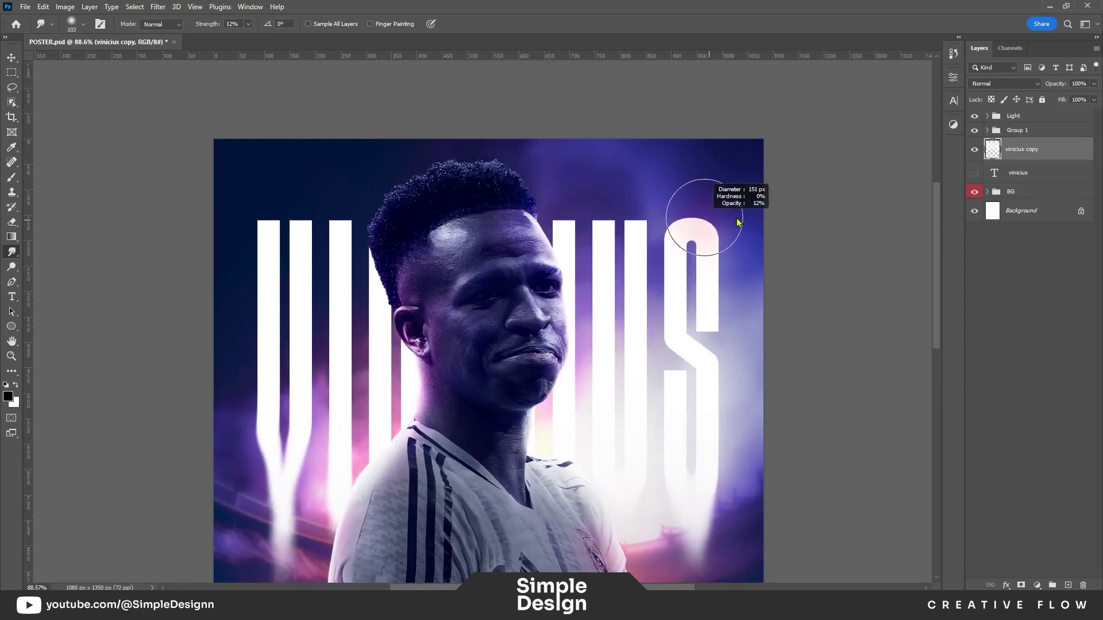
Step: With a larger brush, smear the letter tops into the sky and make the V and I strokes wavy
{"action": "key", "text": "bracketright"}
{"action": "key", "text": "bracketright"}
{"action": "key", "text": "bracketright"}
{"action": "mouse_move", "coordinate": [684, 192]}
{"action": "left_mouse_down"}
{"action": "mouse_move", "coordinate": [645, 177]}
{"action": "mouse_move", "coordinate": [603, 218]}
{"action": "mouse_move", "coordinate": [345, 177]}
{"action": "mouse_move", "coordinate": [281, 185]}
{"action": "mouse_move", "coordinate": [230, 167]}
{"action": "mouse_move", "coordinate": [301, 177]}
{"action": "mouse_move", "coordinate": [287, 276]}
{"action": "left_mouse_up"}
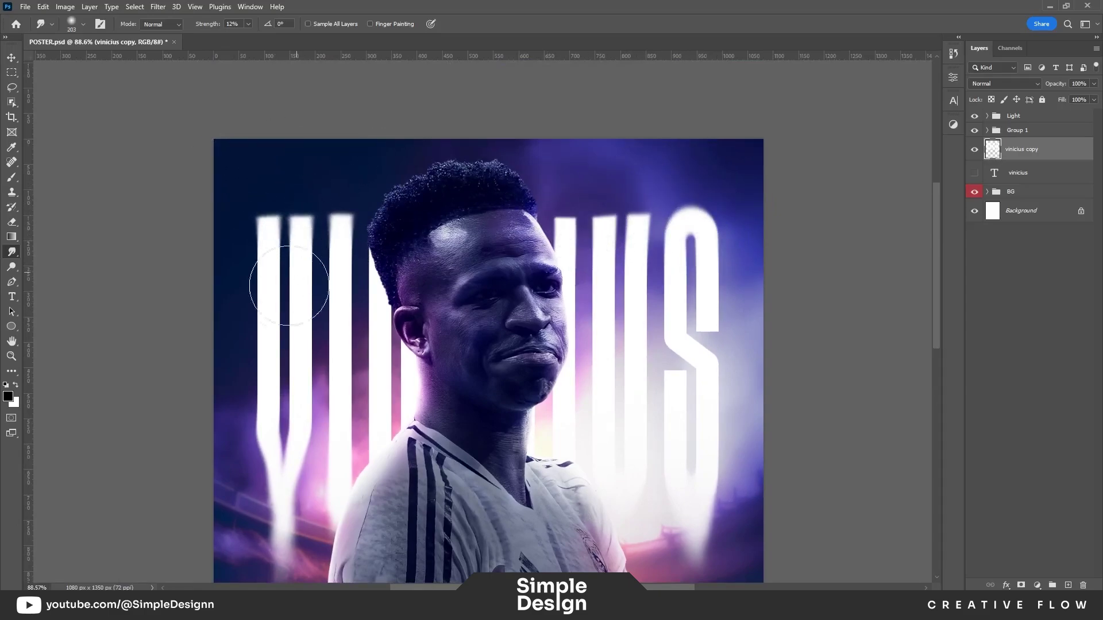
{"action": "mouse_move", "coordinate": [443, 344]}
{"action": "left_mouse_down"}
{"action": "mouse_move", "coordinate": [266, 370]}
{"action": "mouse_move", "coordinate": [404, 294]}
{"action": "left_mouse_up"}
{"action": "scroll", "coordinate": [404, 295], "scroll_direction": "down", "scroll_amount": 3}
{"action": "scroll", "coordinate": [714, 357], "scroll_direction": "down", "scroll_amount": 1}
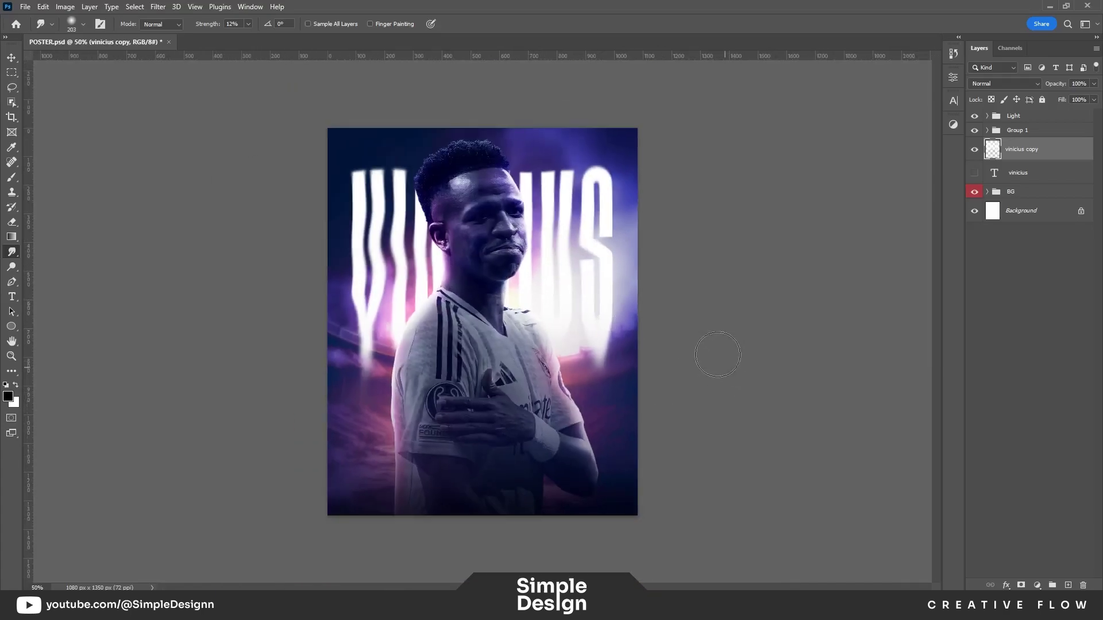
{"action": "scroll", "coordinate": [737, 194], "scroll_direction": "up", "scroll_amount": 2}
{"action": "left_click", "coordinate": [1029, 327]}
{"action": "scroll", "coordinate": [706, 304], "scroll_direction": "down", "scroll_amount": 1}
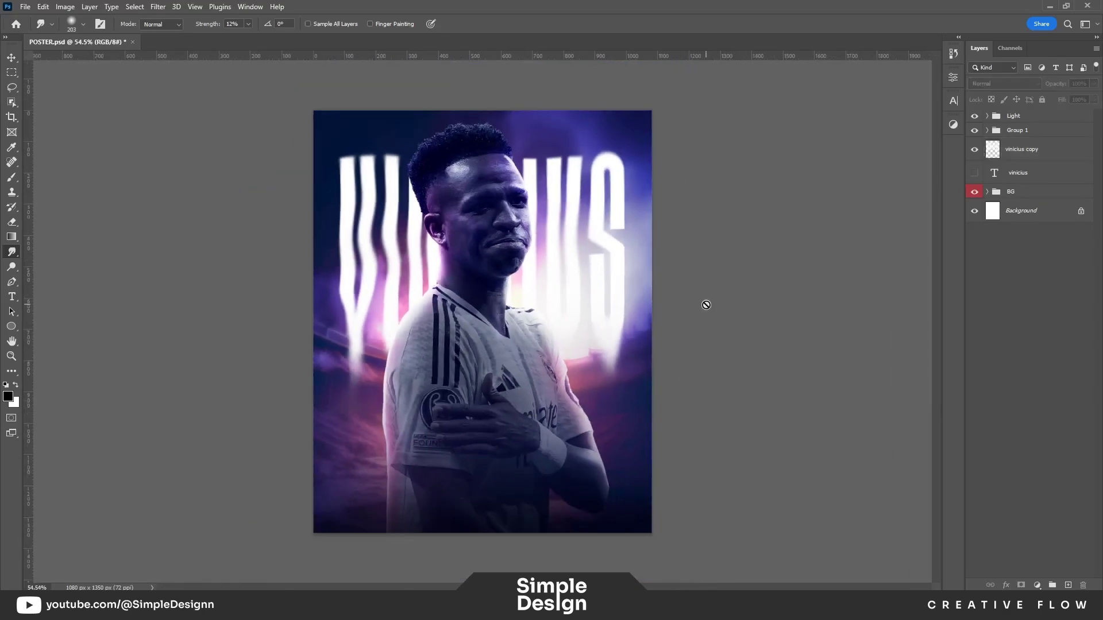
Step: Shrink the vinicius copy layer to about 89% and set its blend mode to Dissolve
{"action": "left_click", "coordinate": [1040, 150]}
{"action": "key", "text": "ctrl+t"}
{"action": "left_click_drag", "start_coordinate": [640, 144], "coordinate": [613, 168]}
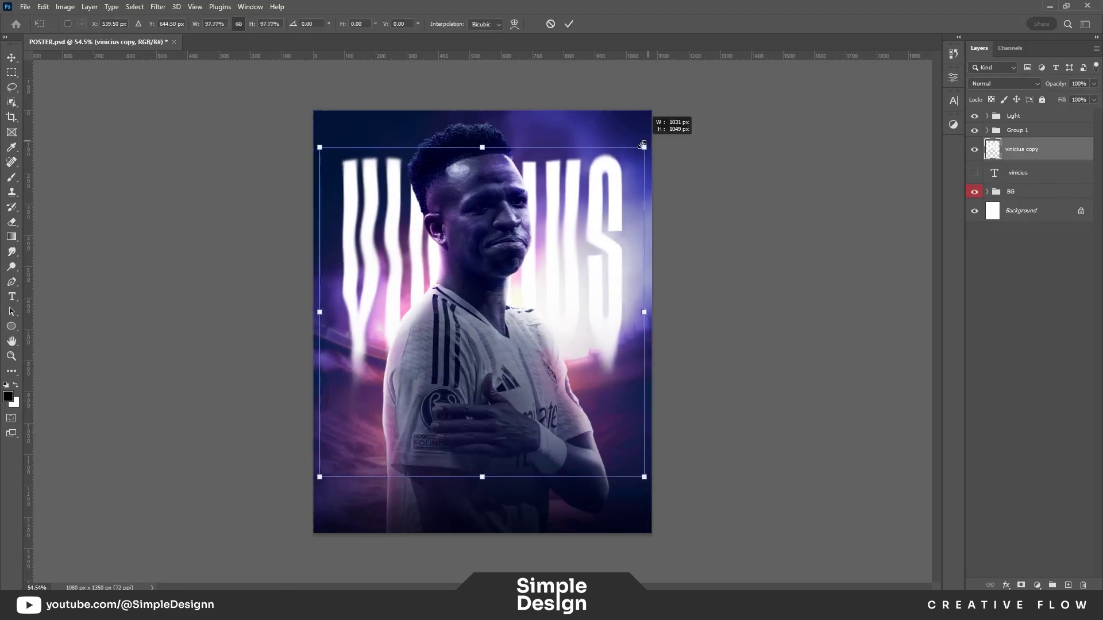
{"action": "key", "text": "Return"}
{"action": "scroll", "coordinate": [596, 239], "scroll_direction": "up", "scroll_amount": 1}
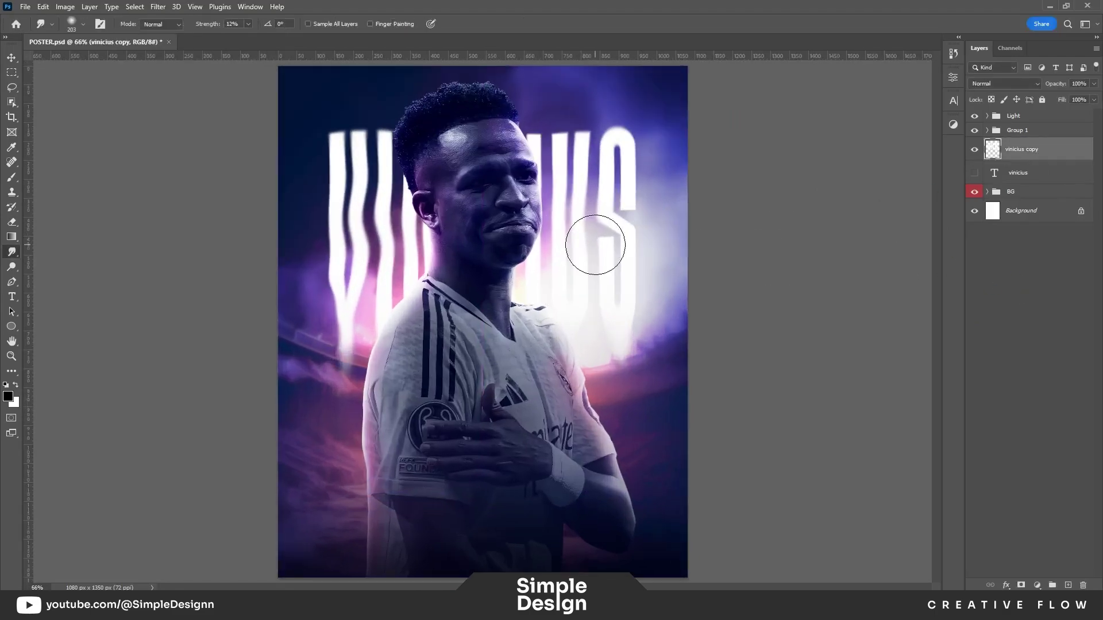
{"action": "left_click", "coordinate": [1004, 83]}
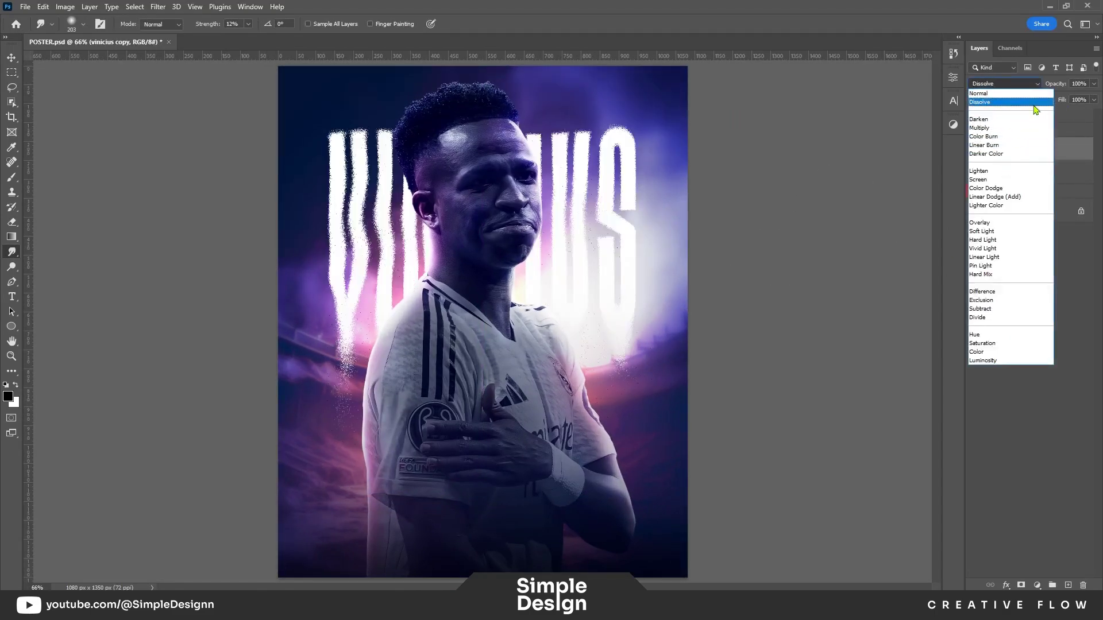
{"action": "left_click", "coordinate": [1034, 104]}
Step: Duplicate the vinicius copy layer and set the duplicate to Normal blending
{"action": "key", "text": "v"}
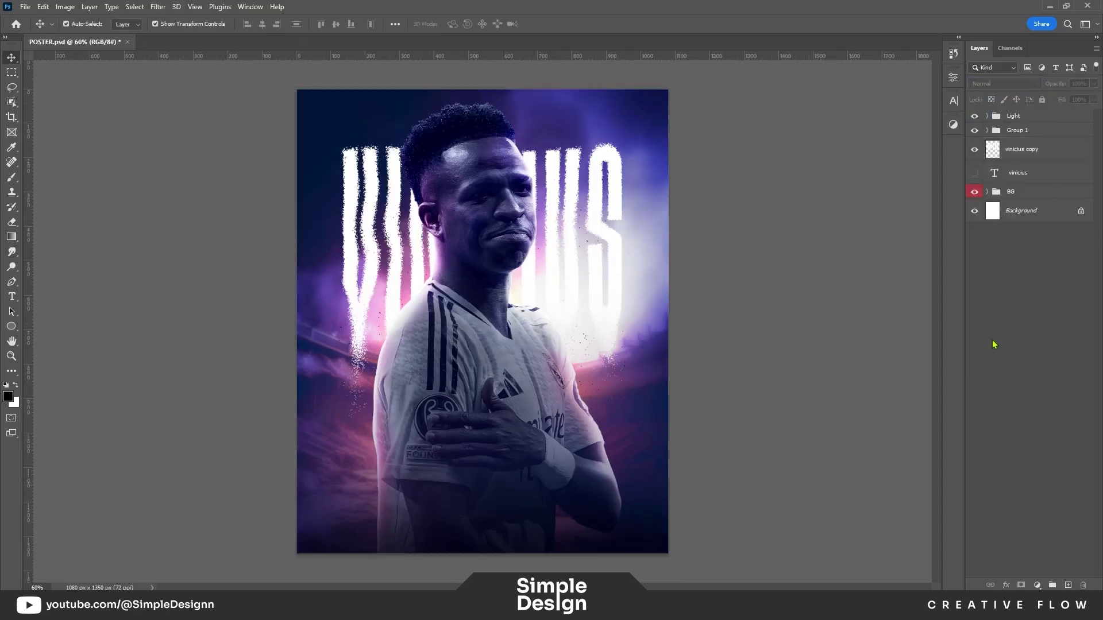
{"action": "scroll", "coordinate": [413, 211], "scroll_direction": "up", "scroll_amount": 3}
{"action": "scroll", "coordinate": [402, 247], "scroll_direction": "down", "scroll_amount": 3}
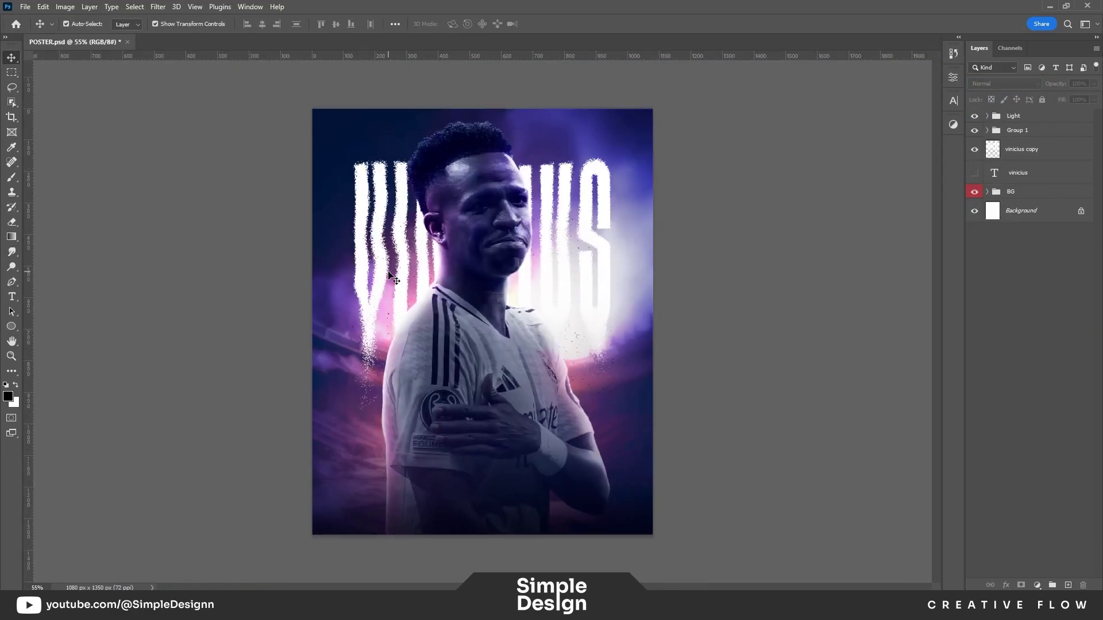
{"action": "scroll", "coordinate": [462, 257], "scroll_direction": "up", "scroll_amount": 1}
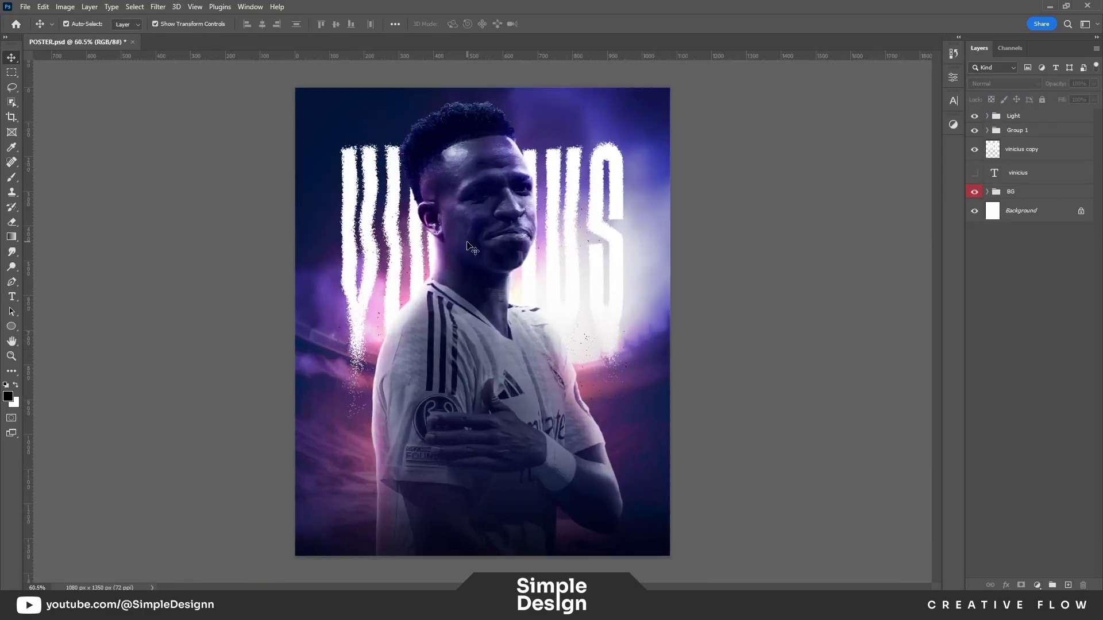
{"action": "left_click", "coordinate": [1046, 156]}
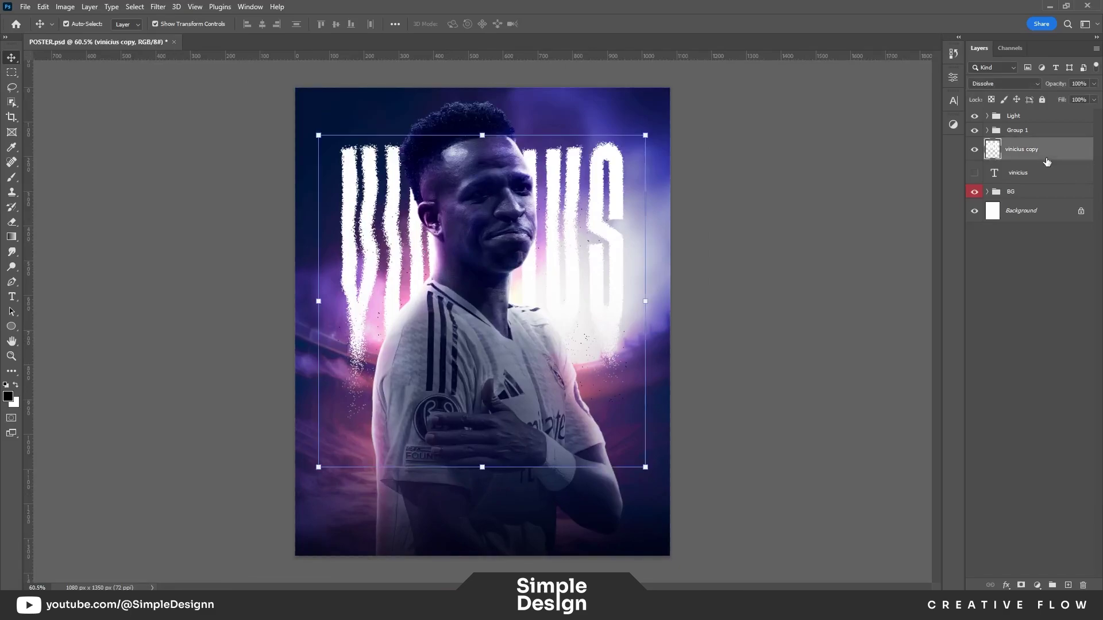
{"action": "key", "text": "ctrl+j"}
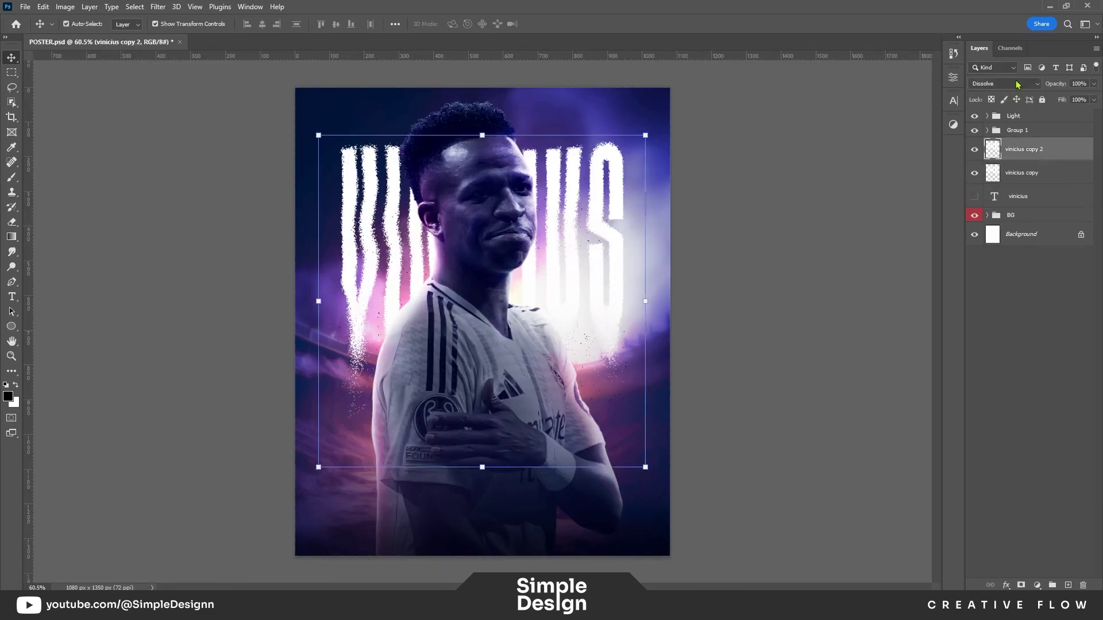
{"action": "left_click", "coordinate": [1017, 85]}
{"action": "left_click", "coordinate": [988, 233]}
Step: Hide and delete the speckled Dissolve vinicius copy layer
{"action": "left_click", "coordinate": [975, 173]}
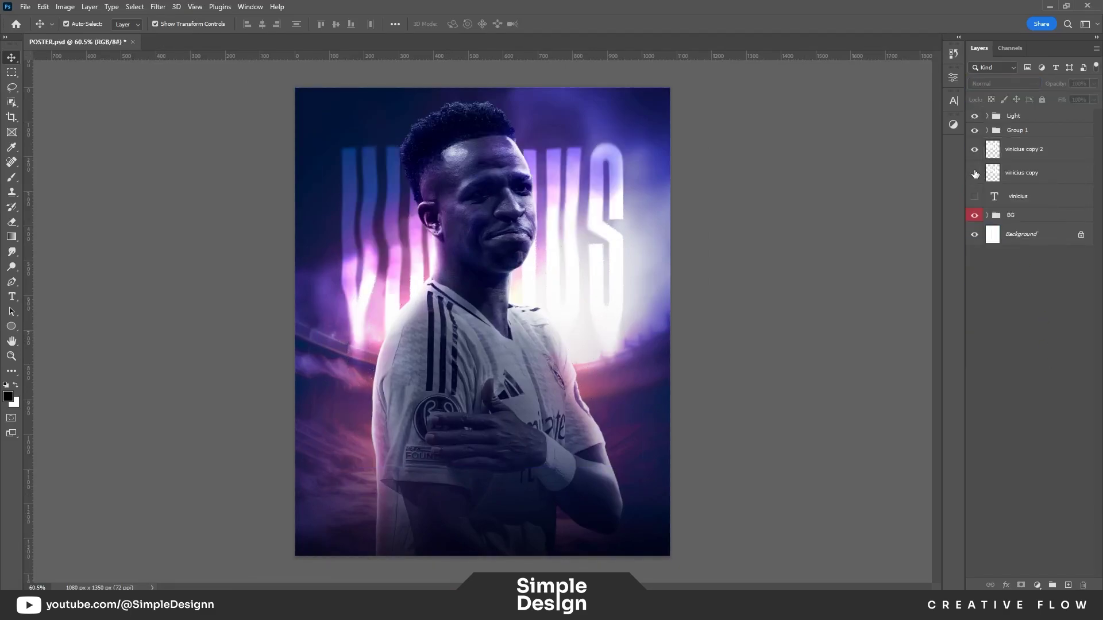
{"action": "left_click", "coordinate": [1023, 173]}
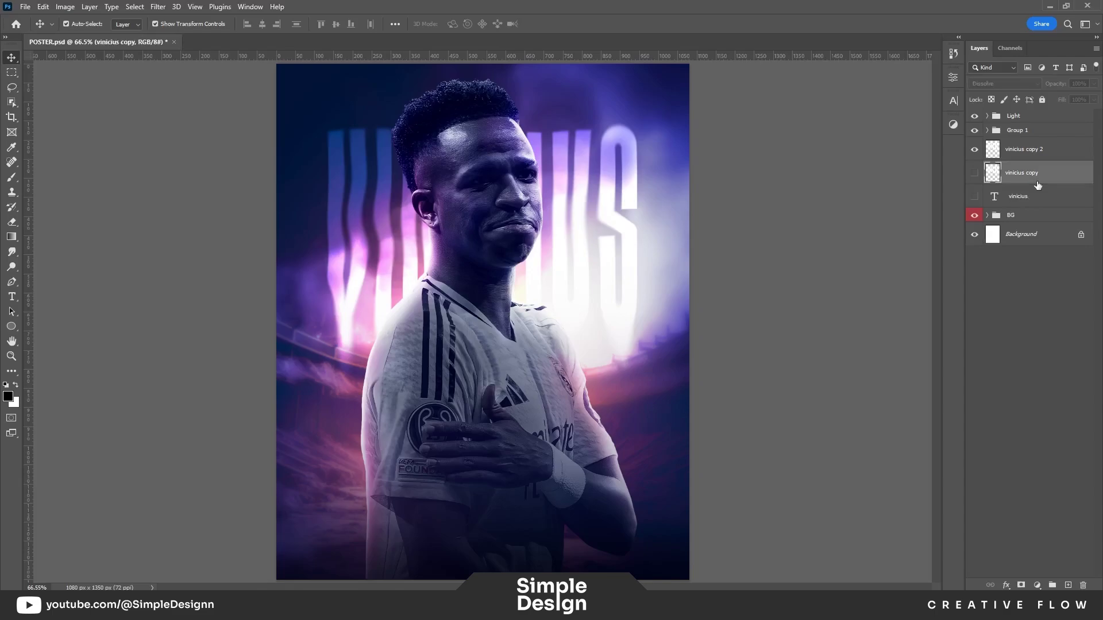
{"action": "key", "text": "Delete"}
{"action": "left_click", "coordinate": [974, 173]}
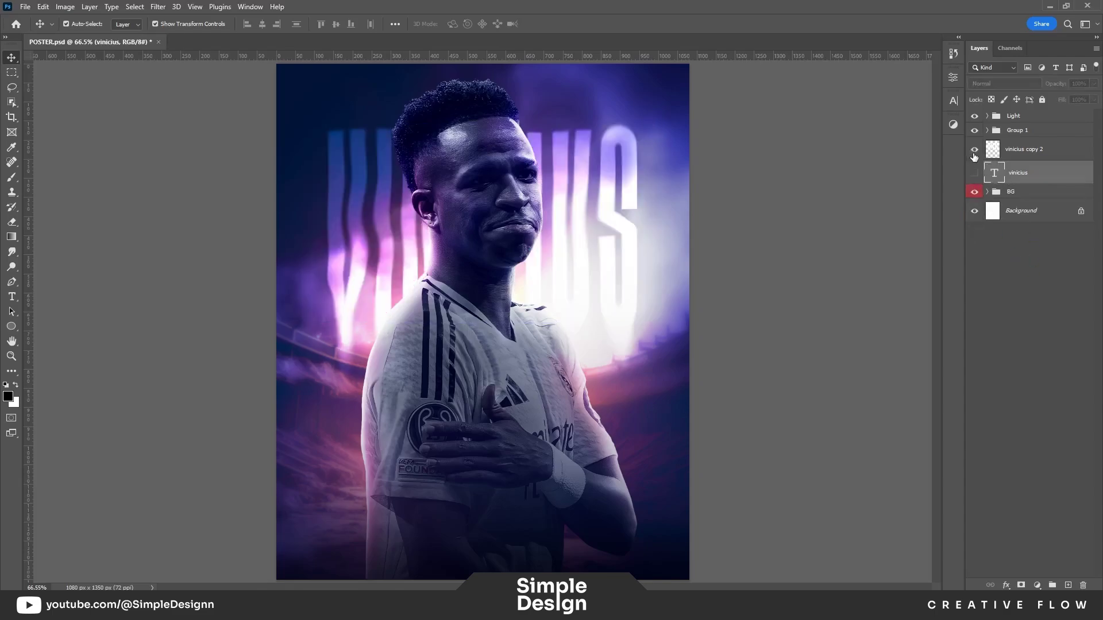
{"action": "left_click", "coordinate": [1023, 322]}
Step: Fit the poster in view, expand the Light and Group 1 folders, and briefly hide the player
{"action": "key", "text": "alt+v"}
{"action": "key", "text": "Escape"}
{"action": "scroll", "coordinate": [509, 284], "scroll_direction": "down", "scroll_amount": 2}
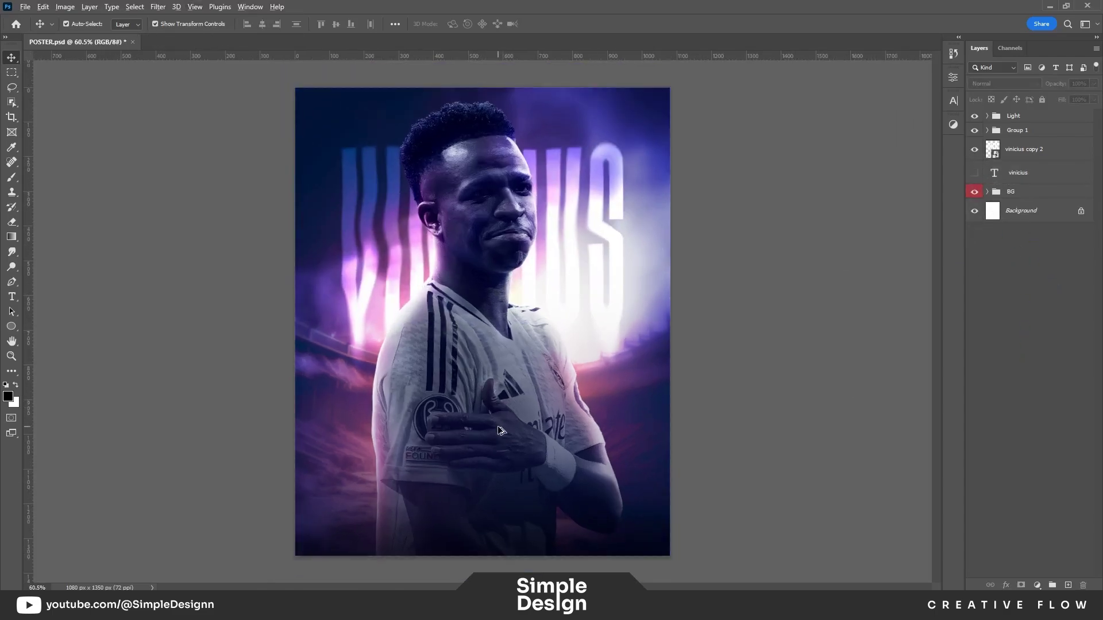
{"action": "scroll", "coordinate": [511, 413], "scroll_direction": "up", "scroll_amount": 5}
{"action": "scroll", "coordinate": [513, 413], "scroll_direction": "down", "scroll_amount": 5}
{"action": "left_click", "coordinate": [513, 412]}
{"action": "scroll", "coordinate": [513, 412], "scroll_direction": "up", "scroll_amount": 3}
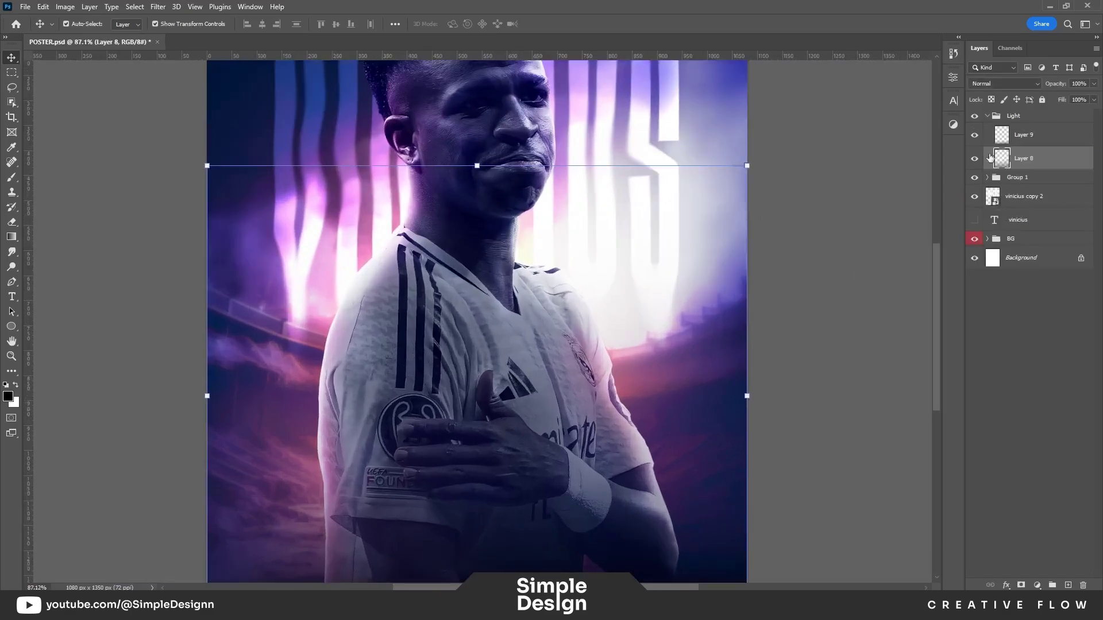
{"action": "left_click", "coordinate": [988, 177]}
{"action": "left_click", "coordinate": [975, 432]}
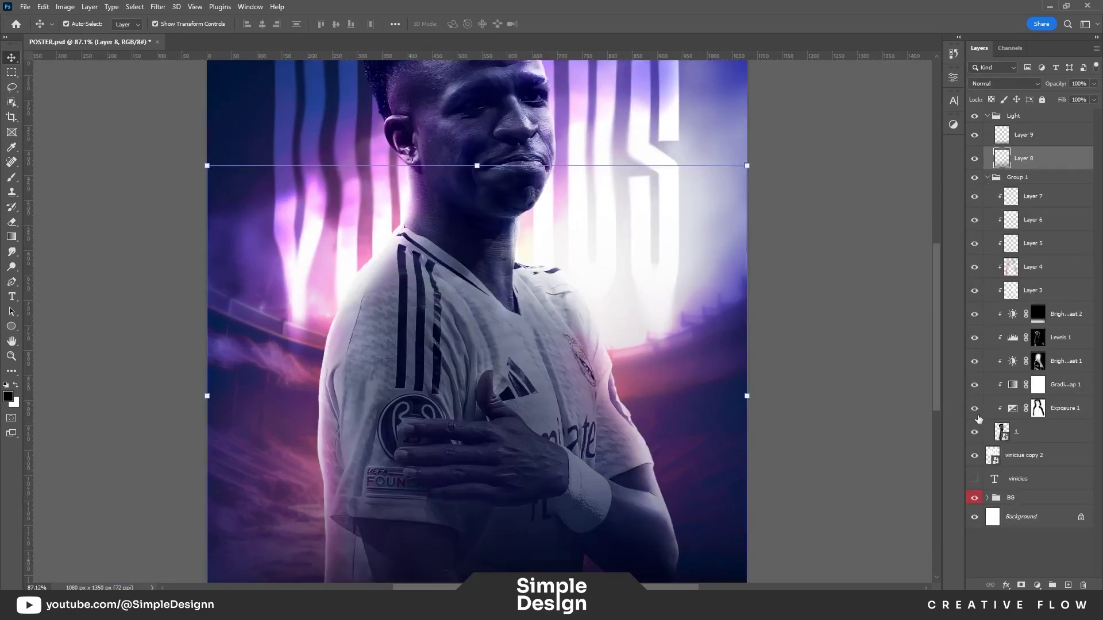
Step: Add a Brightness/Contrast adjustment above the player layer with contrast lowered
{"action": "left_click", "coordinate": [1034, 432]}
{"action": "left_click", "coordinate": [1037, 585]}
{"action": "left_click", "coordinate": [977, 425]}
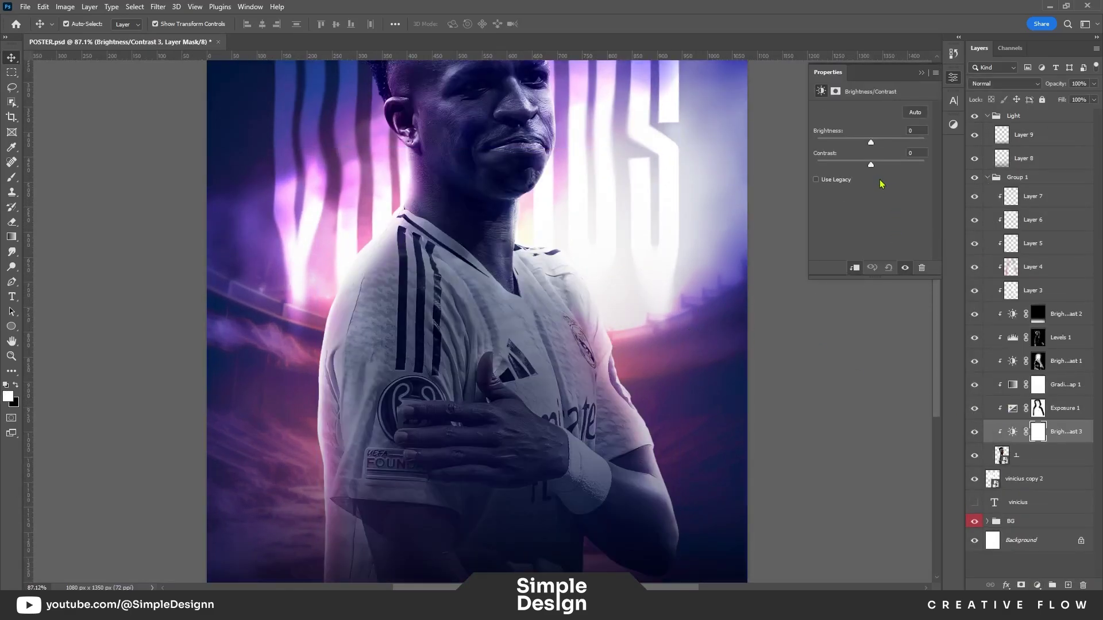
{"action": "left_click_drag", "start_coordinate": [924, 164], "coordinate": [875, 176]}
{"action": "left_click", "coordinate": [922, 72]}
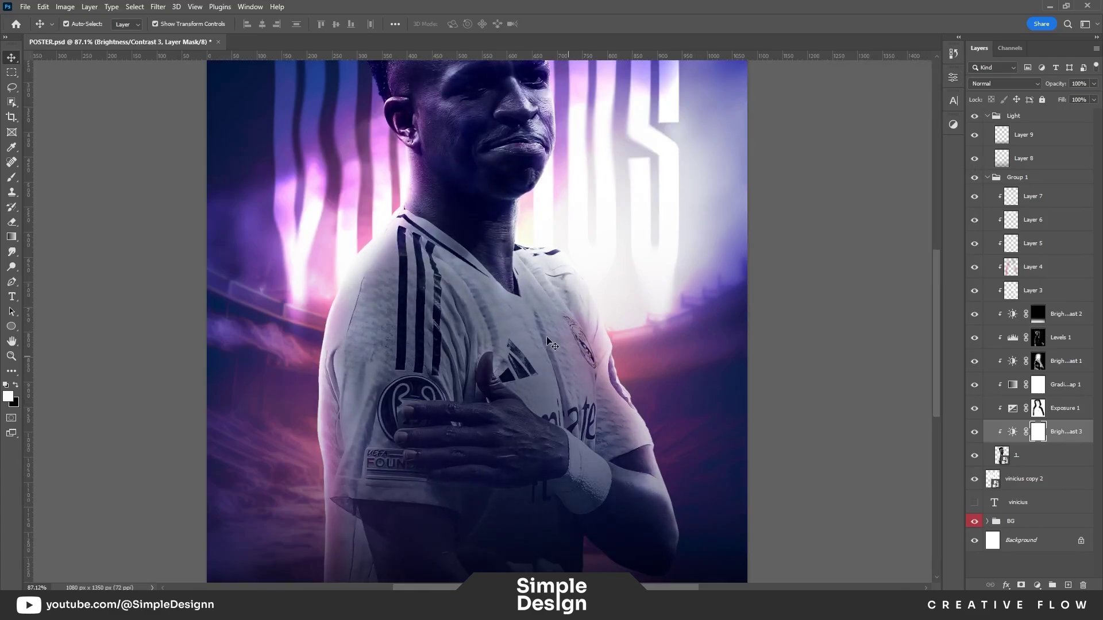
{"action": "scroll", "coordinate": [551, 331], "scroll_direction": "down", "scroll_amount": 3}
{"action": "left_click", "coordinate": [974, 431]}
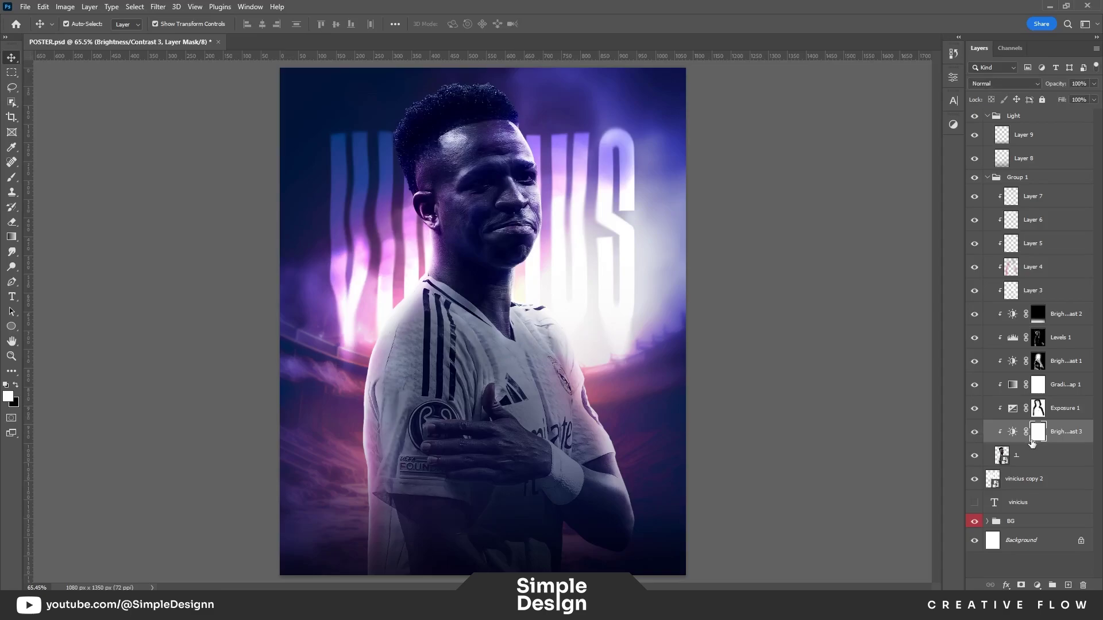
Step: Invert the adjustment mask and paint it back in over the player's hand and arm
{"action": "key", "text": "ctrl+i"}
{"action": "key", "text": "b"}
{"action": "left_click_drag", "start_coordinate": [530, 480], "coordinate": [456, 493]}
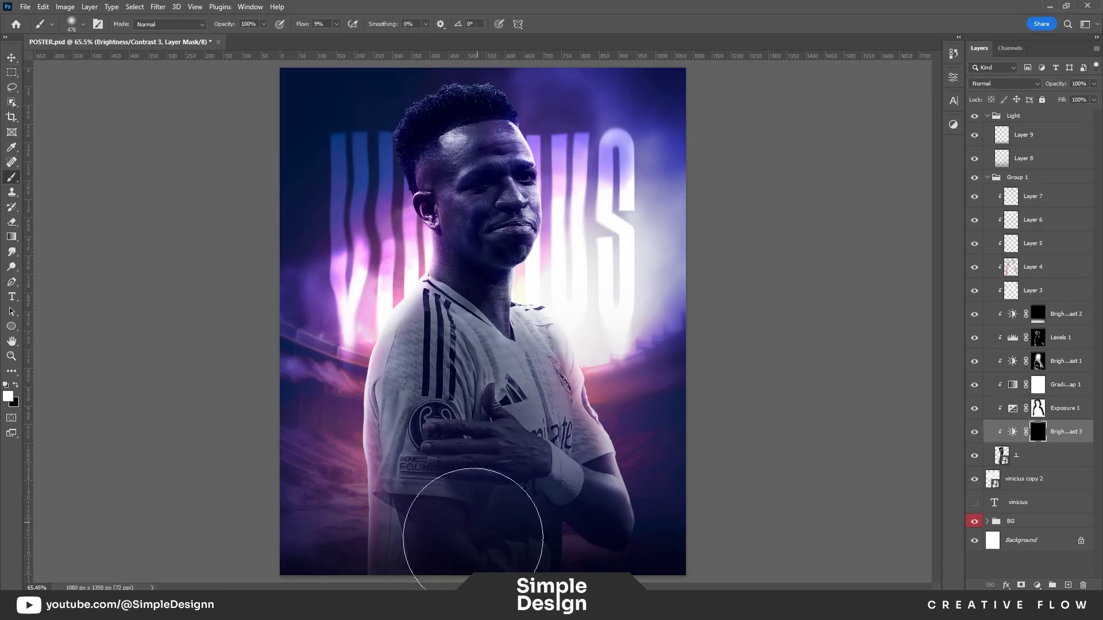
{"action": "scroll", "coordinate": [488, 337], "scroll_direction": "up", "scroll_amount": 3}
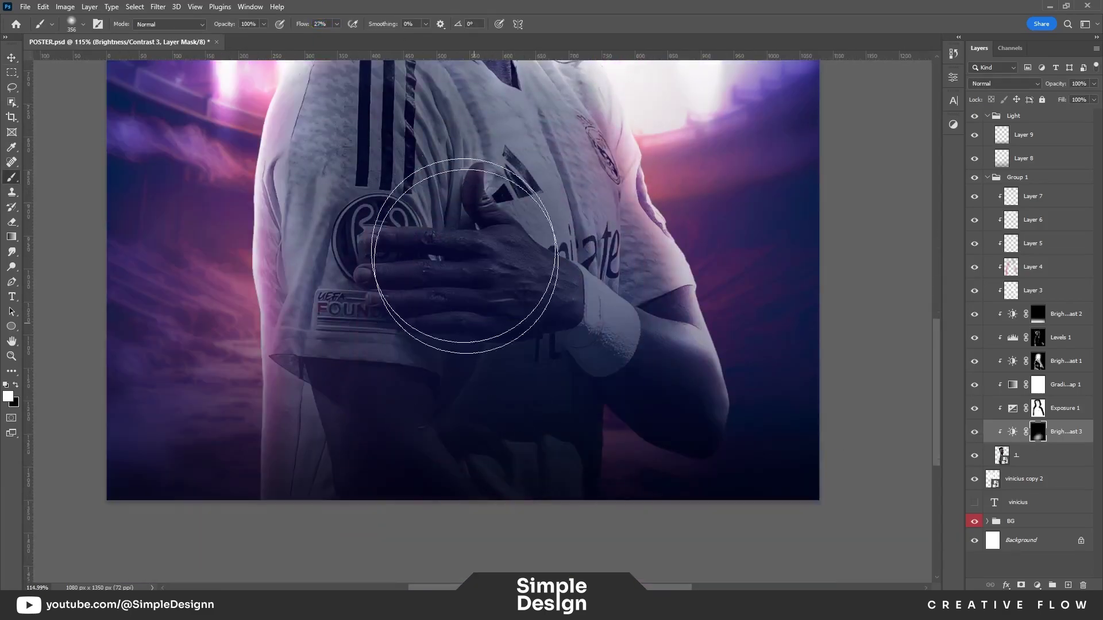
{"action": "scroll", "coordinate": [517, 356], "scroll_direction": "down", "scroll_amount": 2}
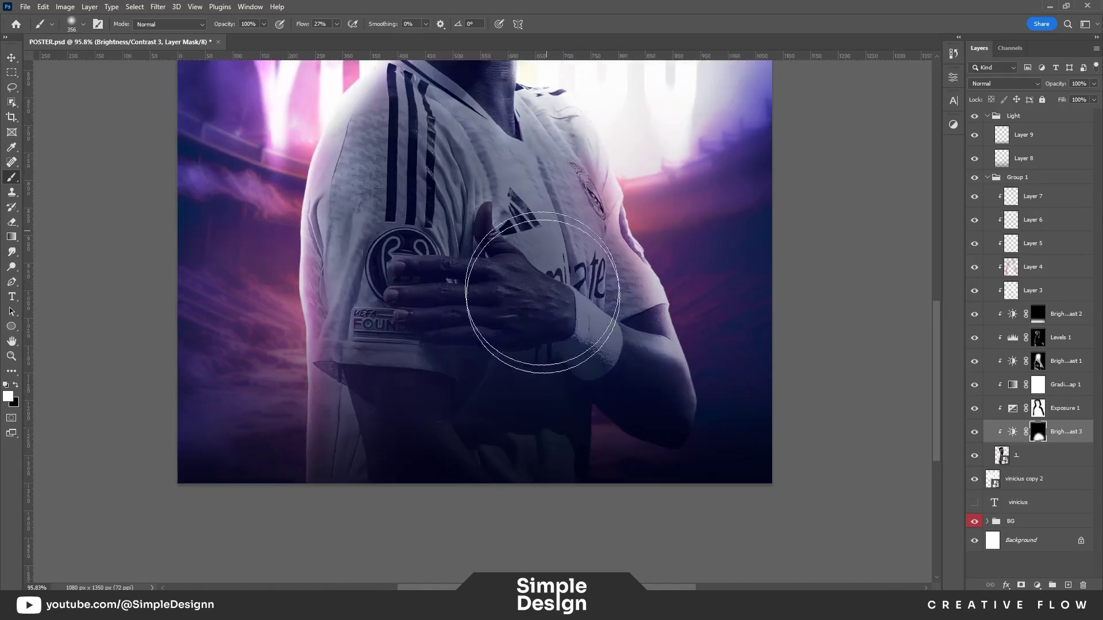
{"action": "scroll", "coordinate": [489, 362], "scroll_direction": "down", "scroll_amount": 2}
Step: Turn the contrast adjustment back on and review the hand and forearm
{"action": "left_click", "coordinate": [973, 432]}
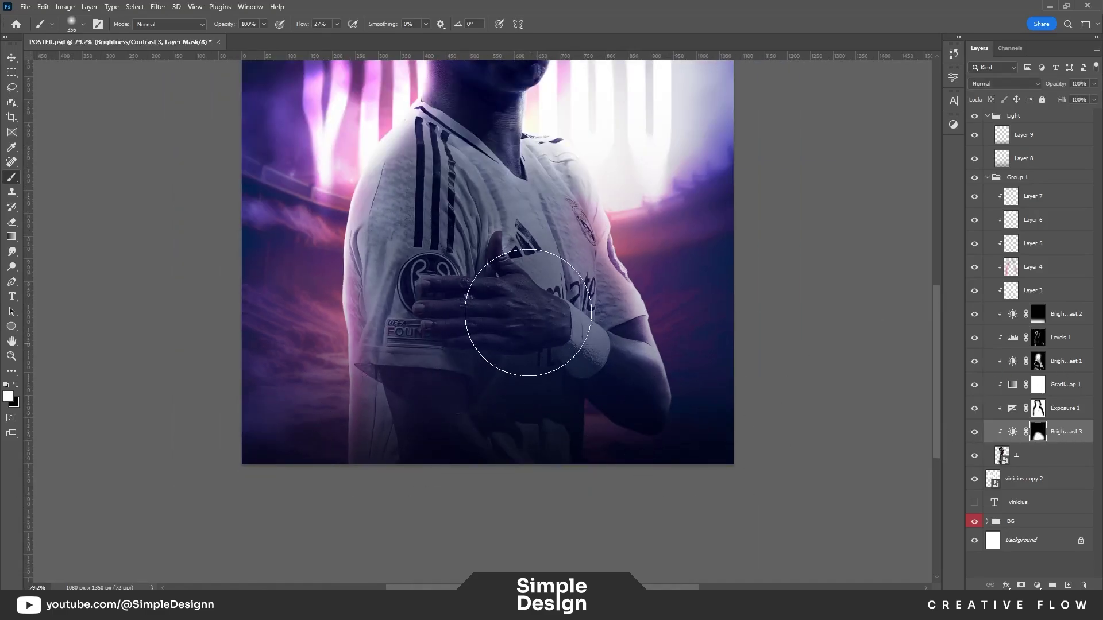
{"action": "scroll", "coordinate": [469, 460], "scroll_direction": "down", "scroll_amount": 2}
{"action": "scroll", "coordinate": [576, 421], "scroll_direction": "up", "scroll_amount": 2}
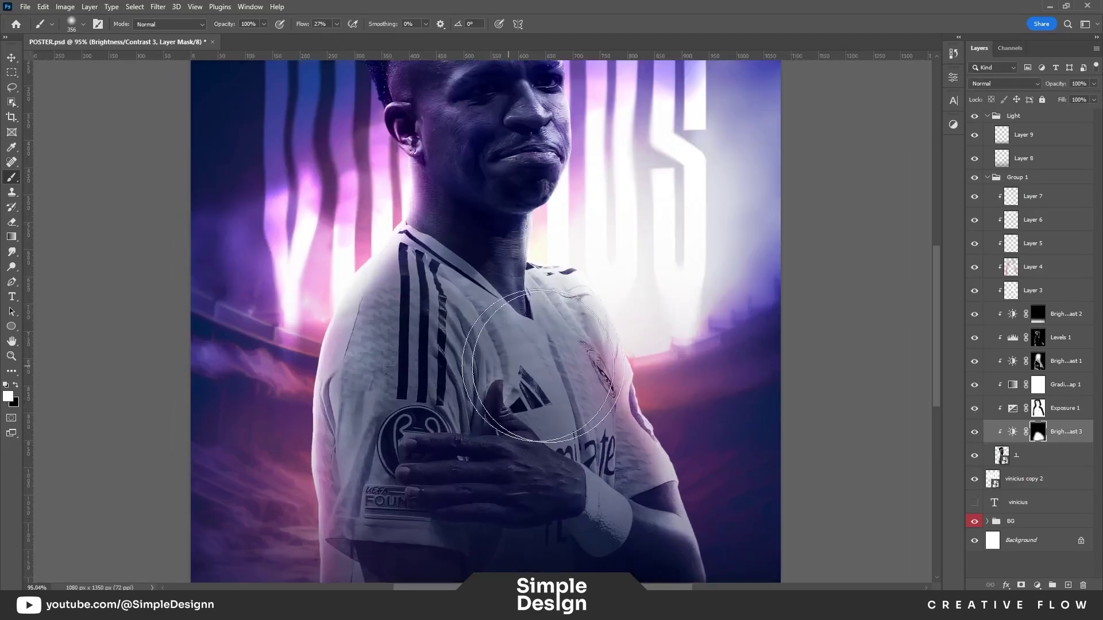
{"action": "scroll", "coordinate": [714, 369], "scroll_direction": "down", "scroll_amount": 1}
{"action": "scroll", "coordinate": [596, 418], "scroll_direction": "down", "scroll_amount": 1}
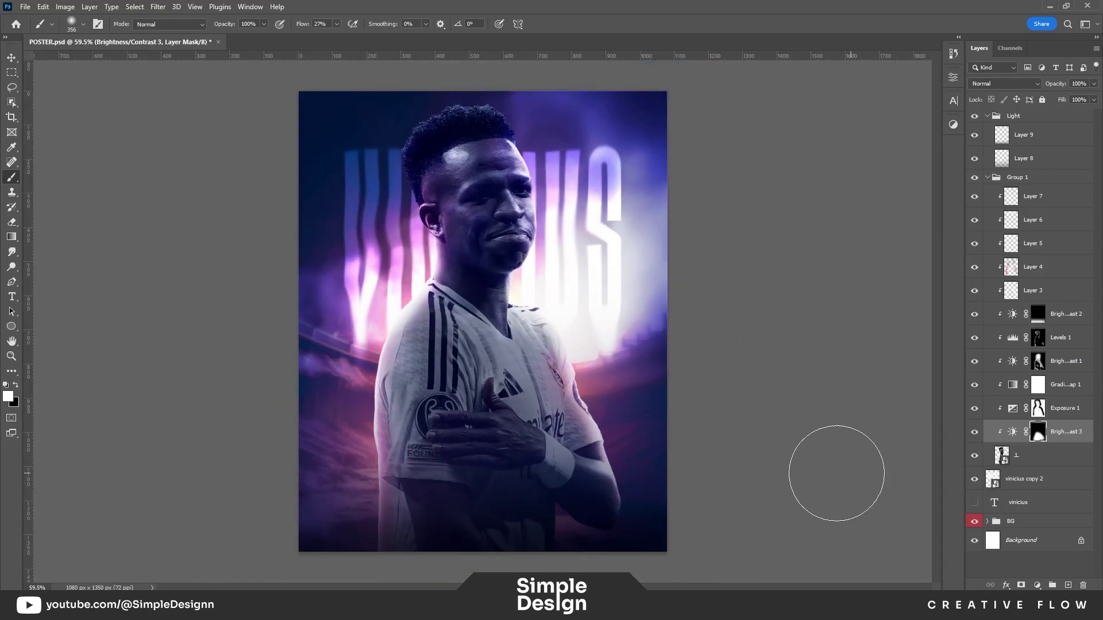
{"action": "scroll", "coordinate": [528, 431], "scroll_direction": "up", "scroll_amount": 2}
{"action": "scroll", "coordinate": [527, 431], "scroll_direction": "up", "scroll_amount": 1}
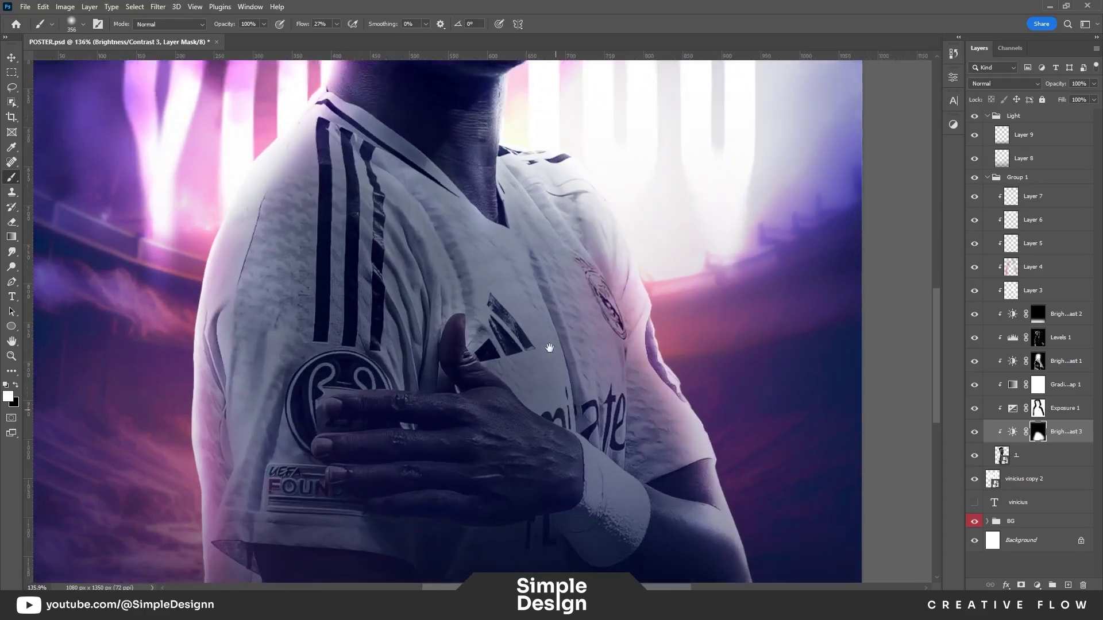
{"action": "scroll", "coordinate": [527, 431], "scroll_direction": "up", "scroll_amount": 1}
Step: Add a new Multiply layer clipped to the player, with black as the painting colour
{"action": "key", "text": "ctrl+shift+alt+n"}
{"action": "key", "text": "x"}
{"action": "left_click", "coordinate": [1006, 84]}
{"action": "left_click", "coordinate": [1006, 128]}
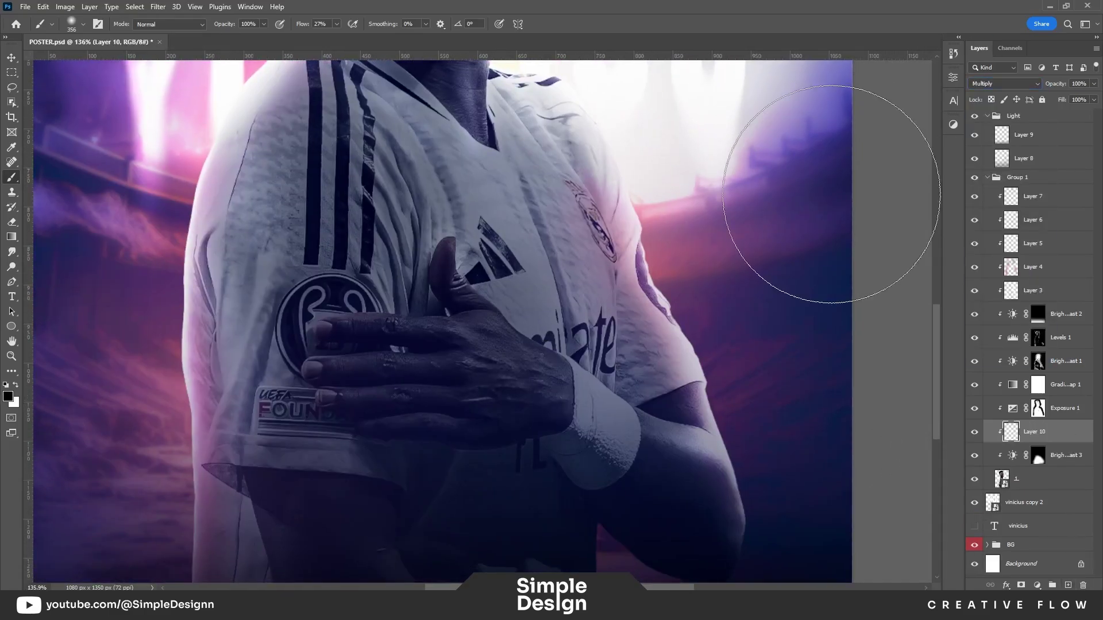
{"action": "scroll", "coordinate": [463, 227], "scroll_direction": "up", "scroll_amount": 2}
Step: Paint soft dark shading over the shirt folds, hand and lower torso
{"action": "left_click_drag", "start_coordinate": [453, 155], "coordinate": [431, 155]}
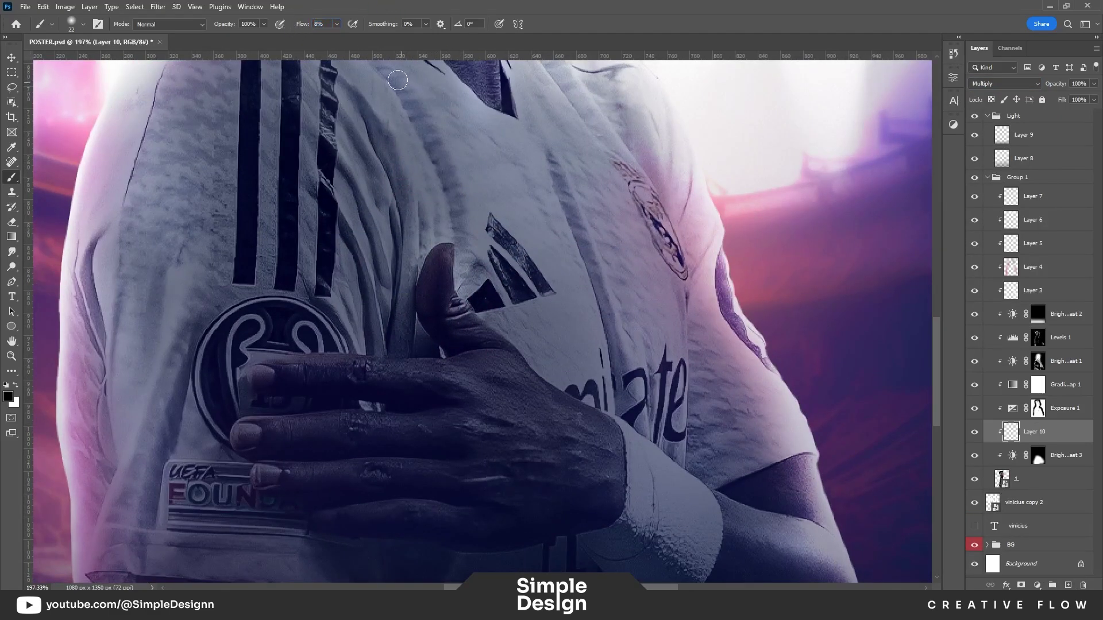
{"action": "mouse_move", "coordinate": [398, 80]}
{"action": "left_mouse_down"}
{"action": "mouse_move", "coordinate": [481, 391]}
{"action": "mouse_move", "coordinate": [507, 230]}
{"action": "left_mouse_up"}
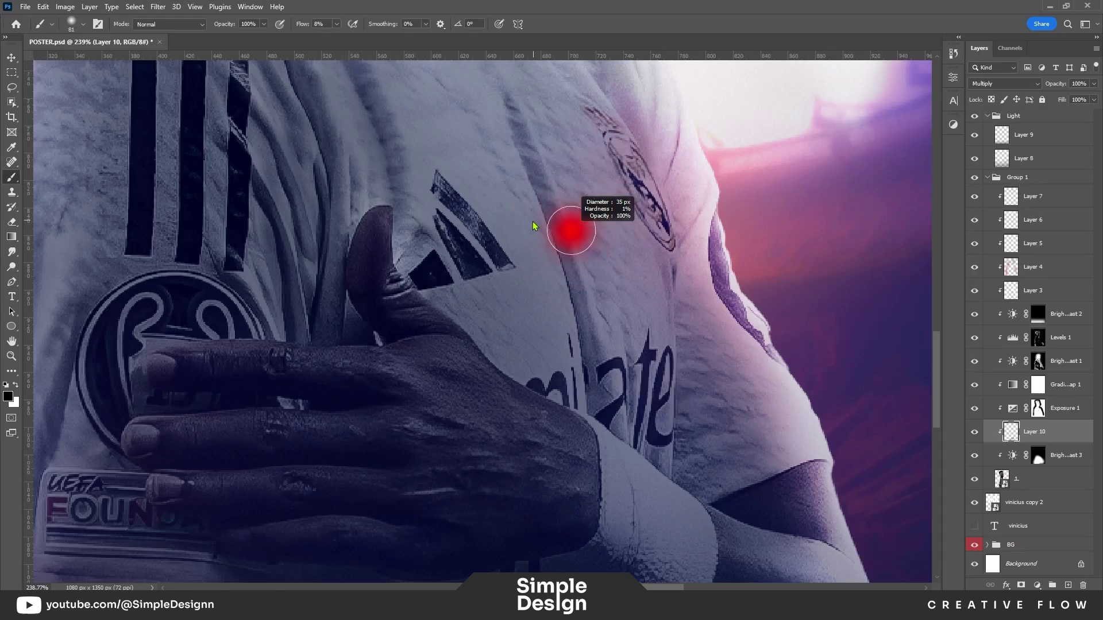
{"action": "left_click_drag", "start_coordinate": [533, 226], "coordinate": [529, 226]}
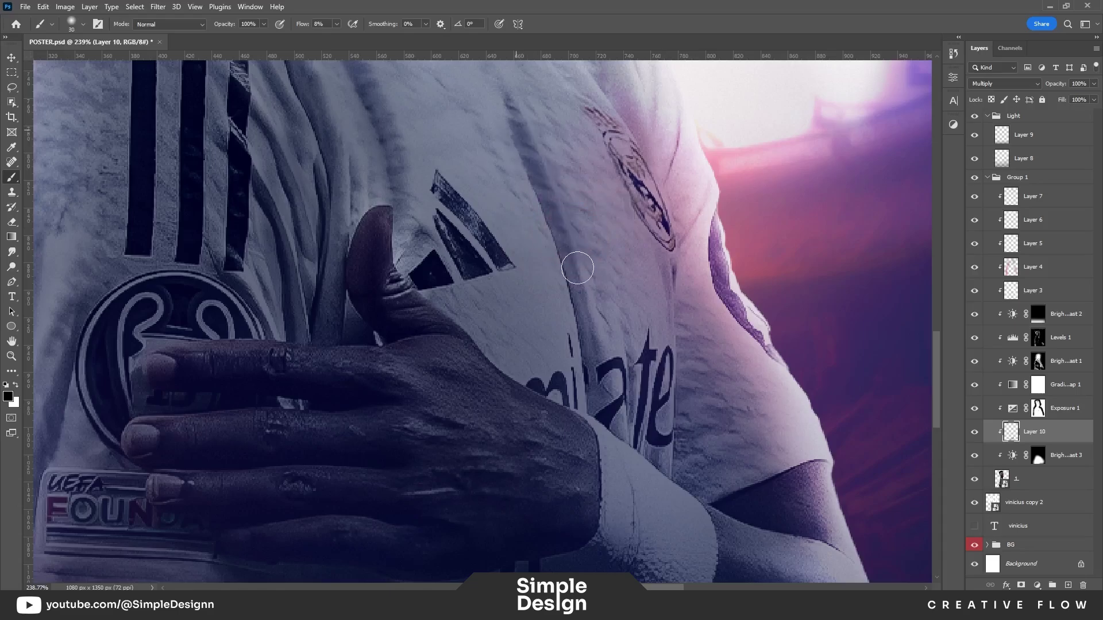
{"action": "left_click_drag", "start_coordinate": [725, 497], "coordinate": [685, 399]}
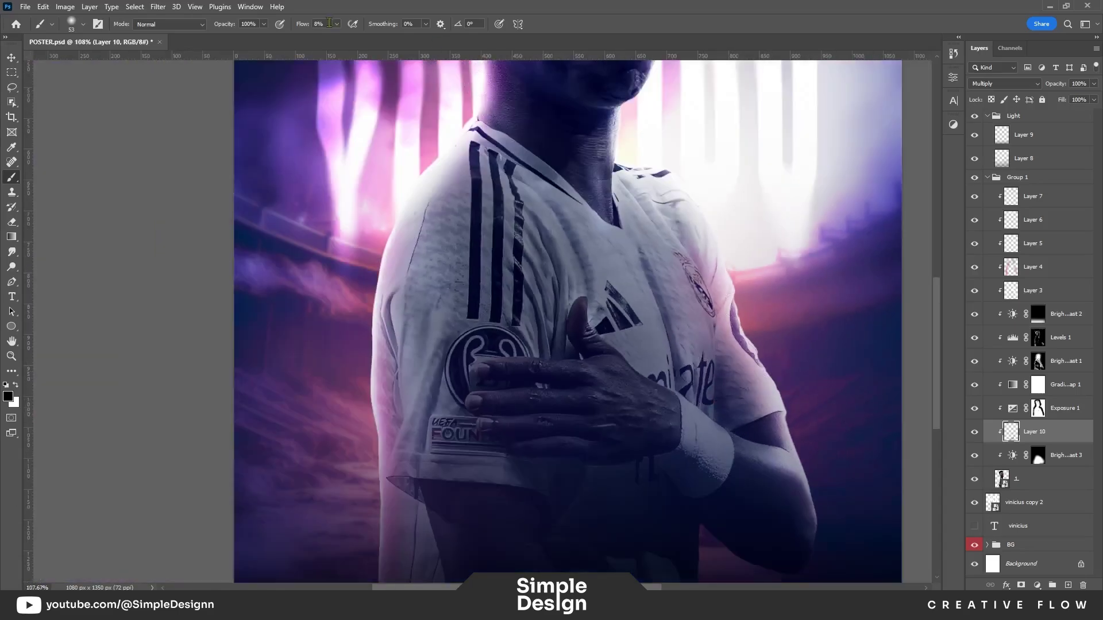
{"action": "left_click_drag", "start_coordinate": [709, 406], "coordinate": [731, 417]}
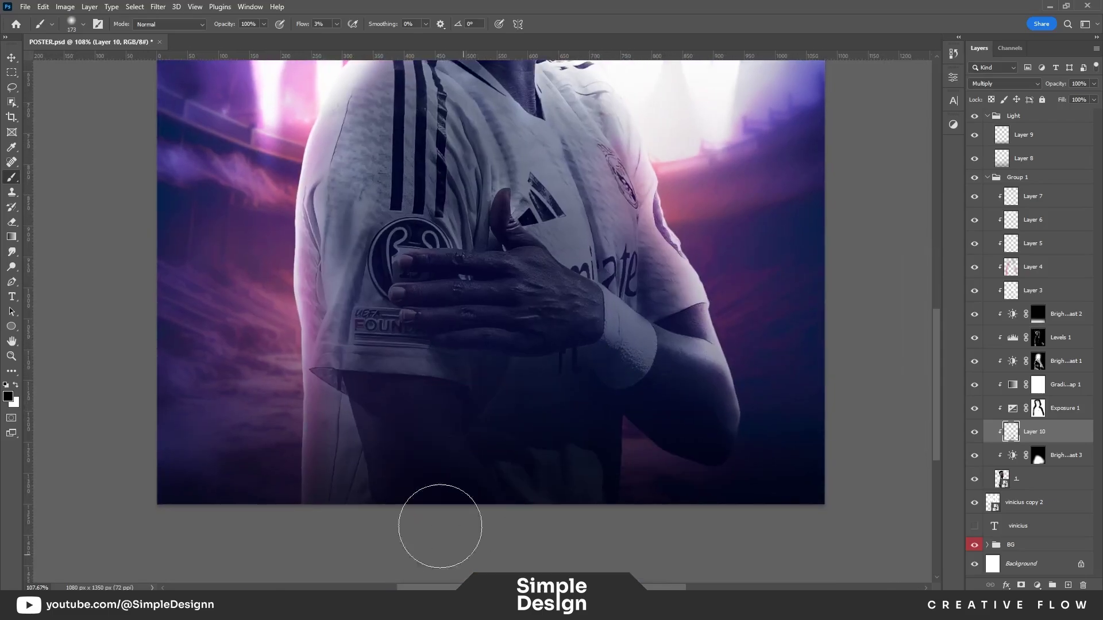
{"action": "scroll", "coordinate": [636, 485], "scroll_direction": "down", "scroll_amount": 5, "text": "alt"}
{"action": "scroll", "coordinate": [608, 457], "scroll_direction": "down", "scroll_amount": 3, "text": "alt"}
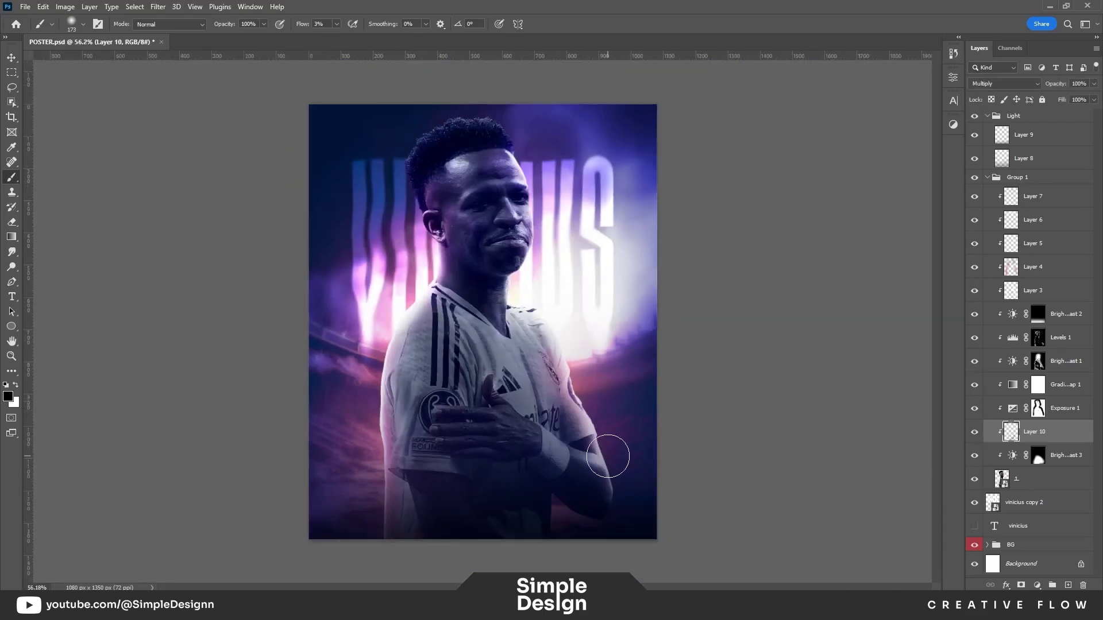
{"action": "scroll", "coordinate": [481, 451], "scroll_direction": "up", "scroll_amount": 5, "text": "alt"}
{"action": "scroll", "coordinate": [505, 454], "scroll_direction": "down", "scroll_amount": 5, "text": "alt"}
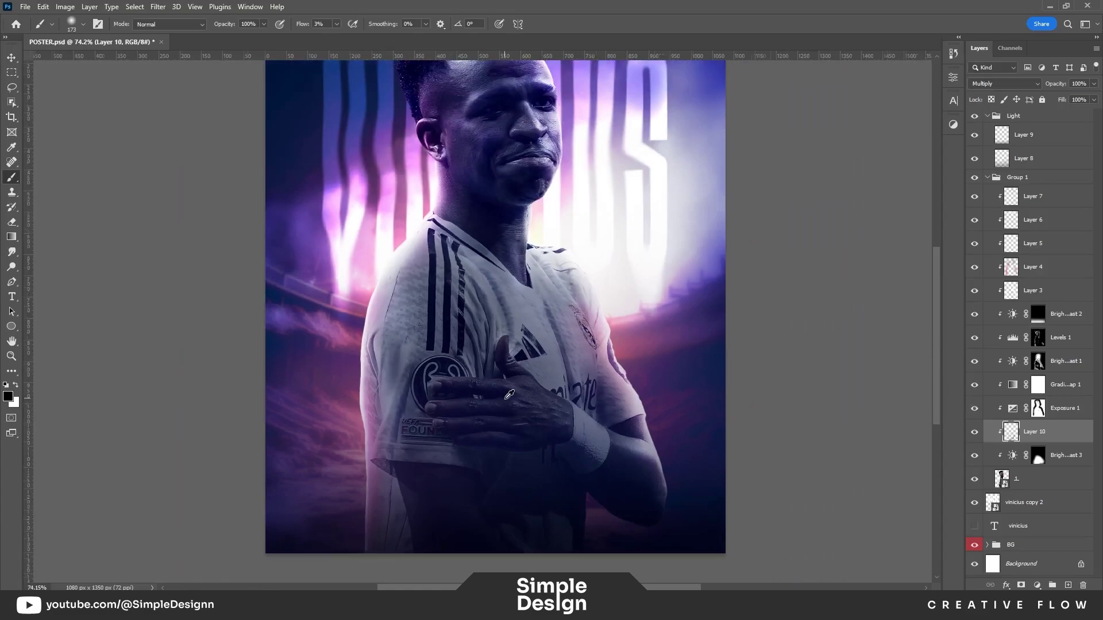
Step: Collapse the Light and Group 1 folders and save the poster
{"action": "left_click", "coordinate": [988, 116], "text": "ctrl"}
{"action": "left_click", "coordinate": [1030, 335]}
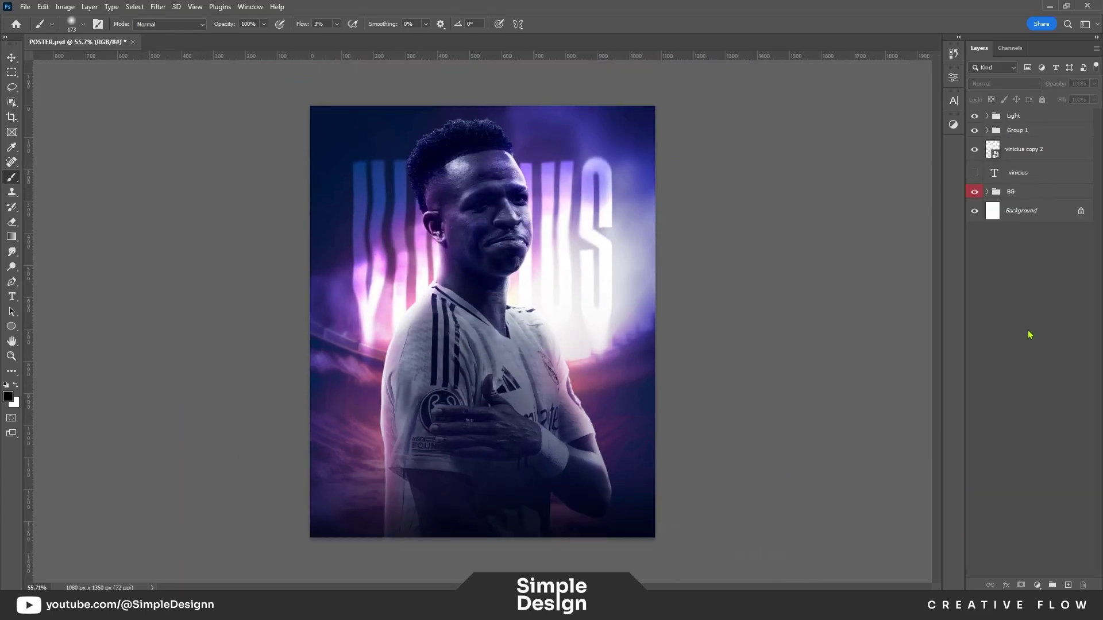
{"action": "key", "text": "v"}
{"action": "key", "text": "ctrl+s"}
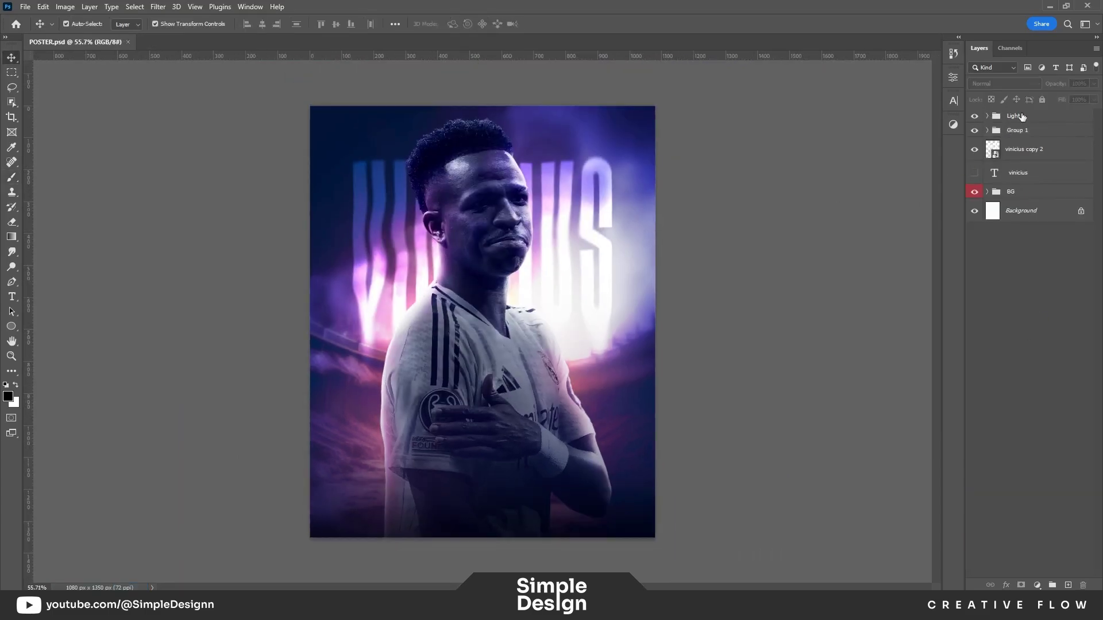
Step: Stamp all visible layers into a new layer and convert it to a smart object
{"action": "key", "text": "ctrl+shift+alt+e"}
{"action": "right_click", "coordinate": [1028, 109]}
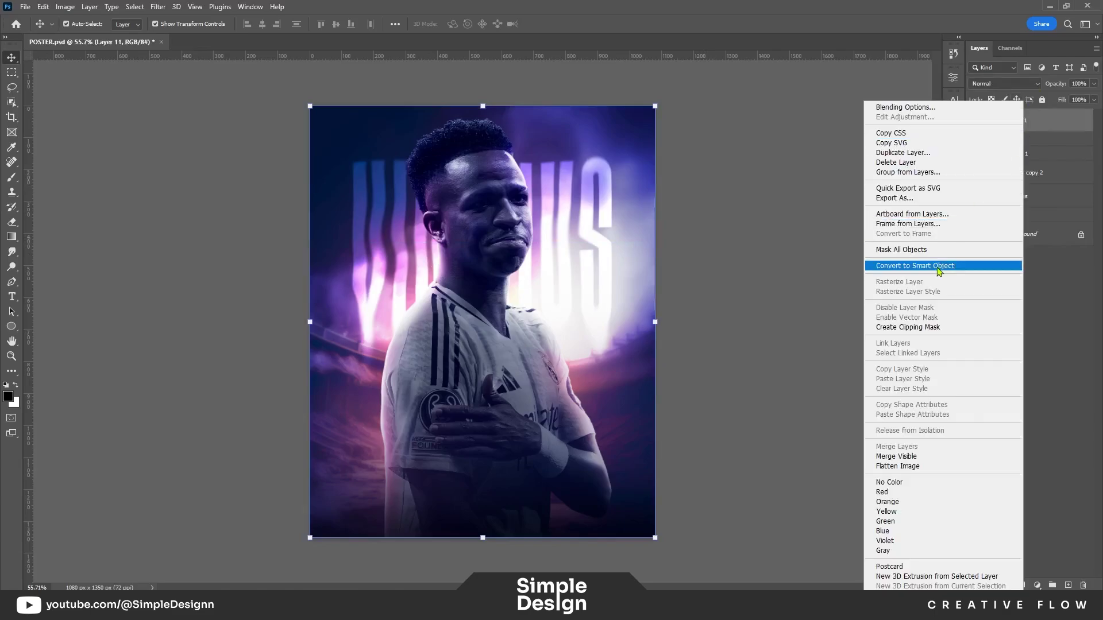
{"action": "left_click", "coordinate": [931, 267]}
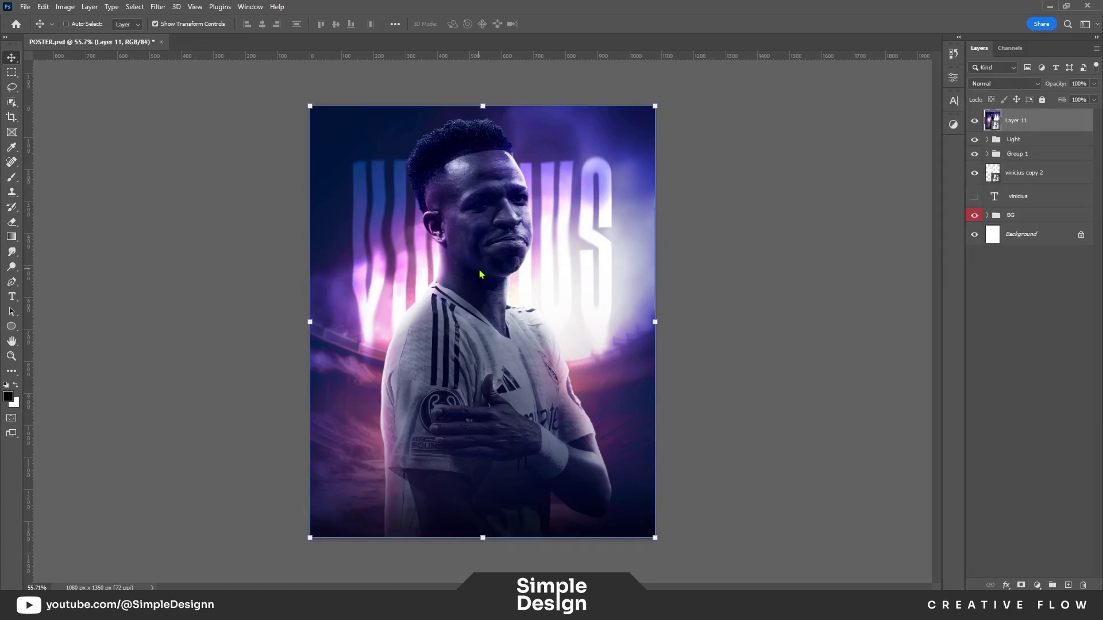
Step: In Camera Raw, adjust white balance, raise contrast, and add clarity and vibrance
{"action": "key", "text": "ctrl+shift+a"}
{"action": "left_click", "coordinate": [948, 193]}
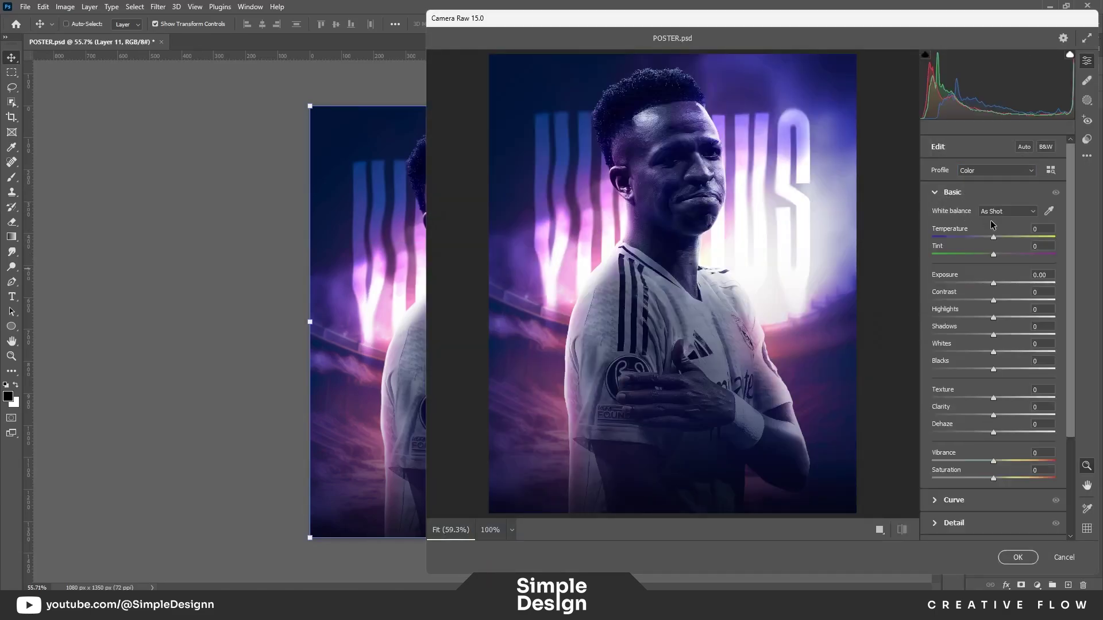
{"action": "mouse_move", "coordinate": [996, 257]}
{"action": "left_mouse_down"}
{"action": "mouse_move", "coordinate": [1029, 251]}
{"action": "mouse_move", "coordinate": [994, 254]}
{"action": "mouse_move", "coordinate": [1004, 237]}
{"action": "mouse_move", "coordinate": [989, 237]}
{"action": "left_mouse_up"}
{"action": "mouse_move", "coordinate": [994, 300]}
{"action": "left_mouse_down"}
{"action": "mouse_move", "coordinate": [993, 284]}
{"action": "mouse_move", "coordinate": [989, 317]}
{"action": "left_mouse_up"}
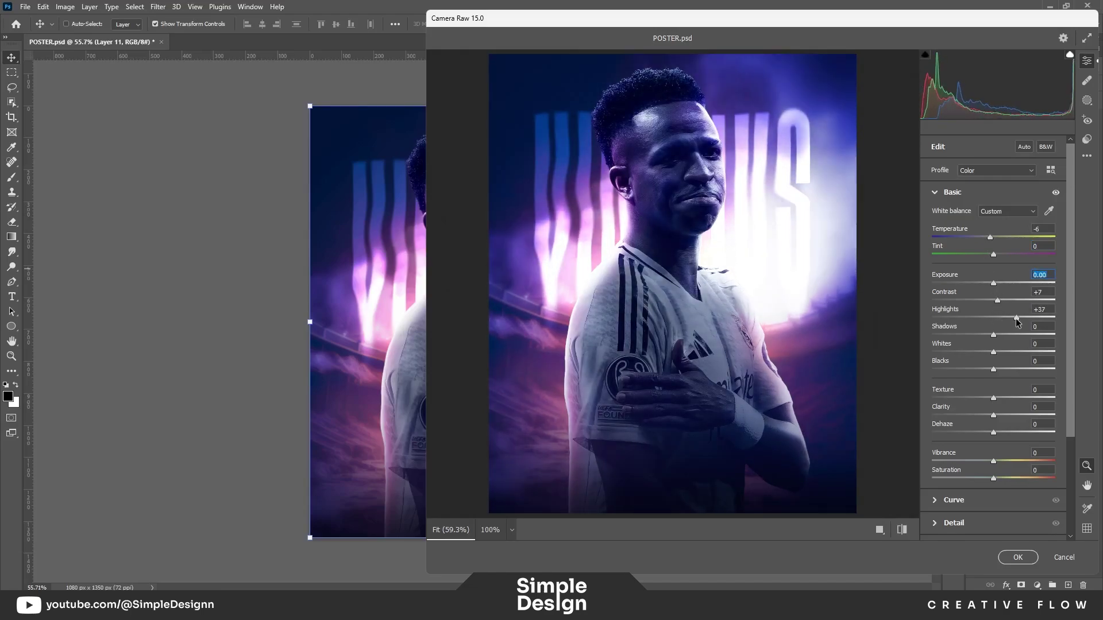
{"action": "left_click_drag", "start_coordinate": [681, 192], "coordinate": [718, 208]}
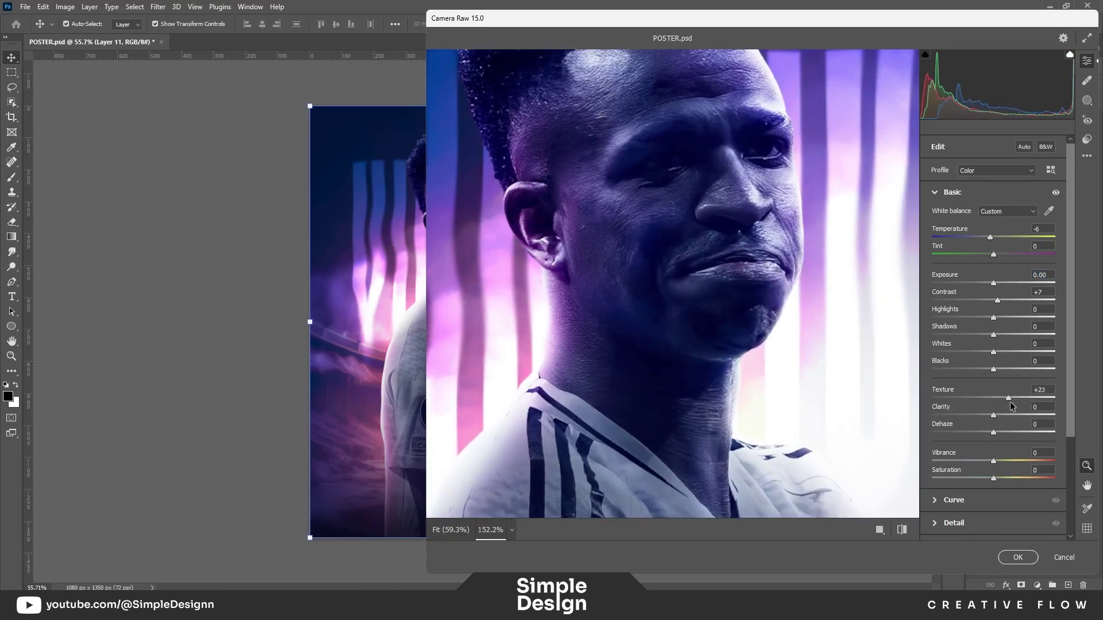
{"action": "key", "text": "ctrl+0"}
{"action": "left_click_drag", "start_coordinate": [996, 415], "coordinate": [998, 415]}
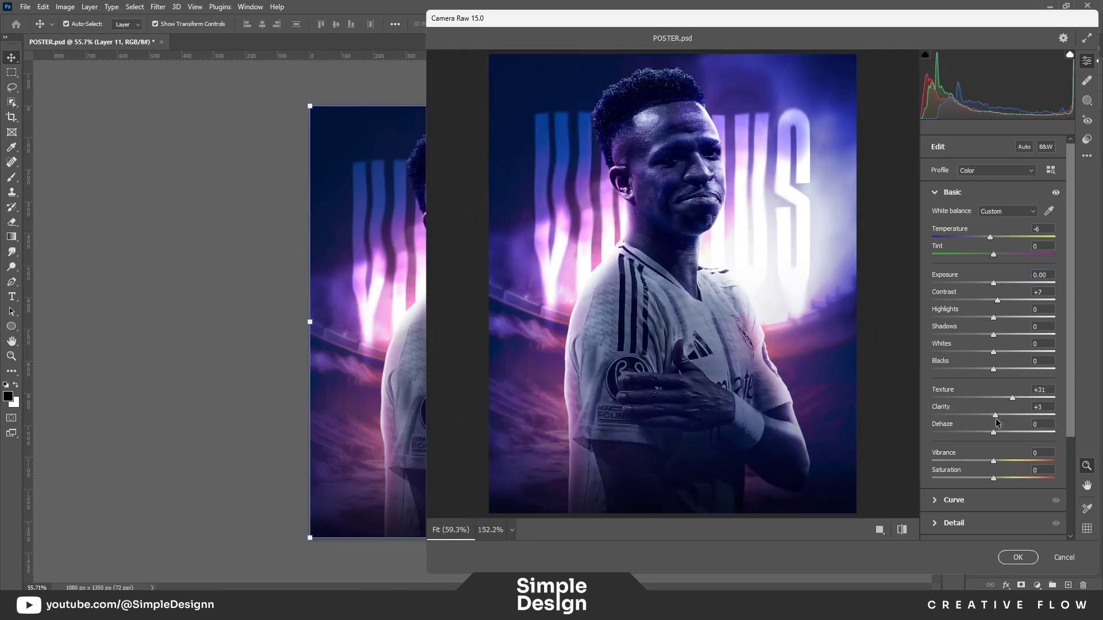
{"action": "mouse_move", "coordinate": [1010, 461]}
{"action": "left_mouse_down"}
{"action": "mouse_move", "coordinate": [985, 459]}
{"action": "mouse_move", "coordinate": [1046, 456]}
{"action": "mouse_move", "coordinate": [1002, 460]}
{"action": "left_mouse_up"}
Step: Add light sharpening, check the face and background up close, and apply the Camera Raw filter
{"action": "scroll", "coordinate": [976, 437], "scroll_direction": "down", "scroll_amount": 3}
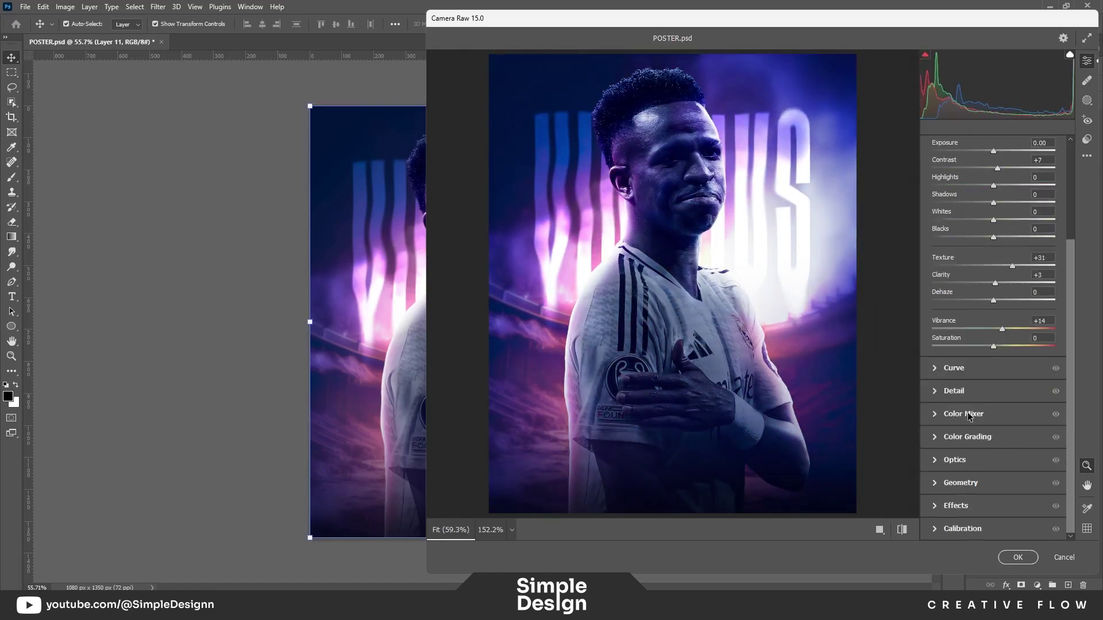
{"action": "left_click", "coordinate": [933, 391]}
{"action": "scroll", "coordinate": [753, 194], "scroll_direction": "up", "scroll_amount": 3}
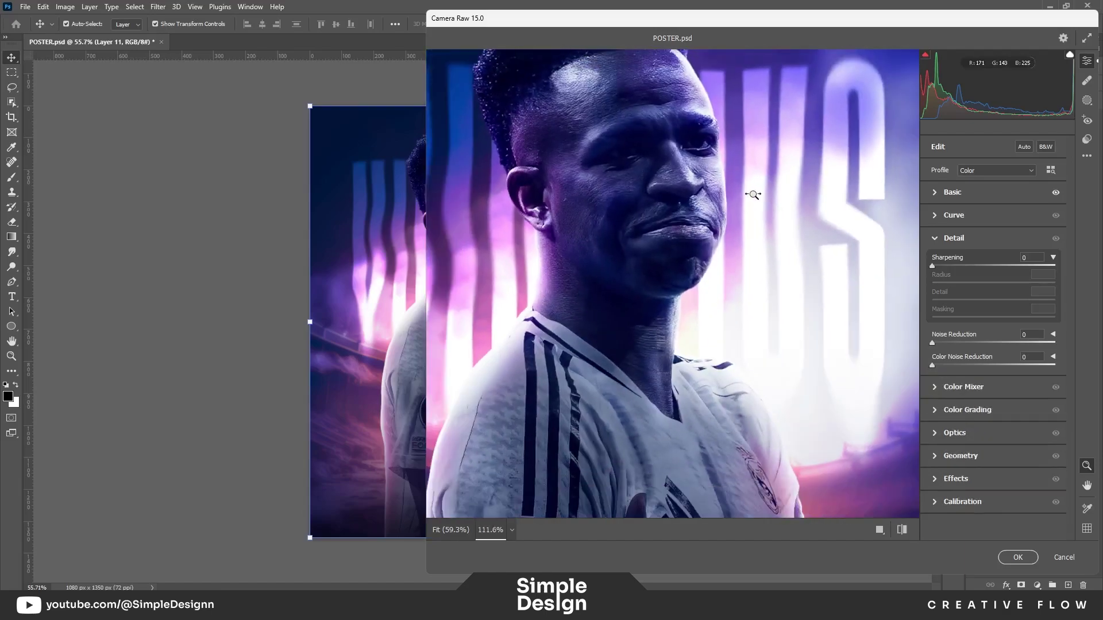
{"action": "left_click", "coordinate": [1052, 259]}
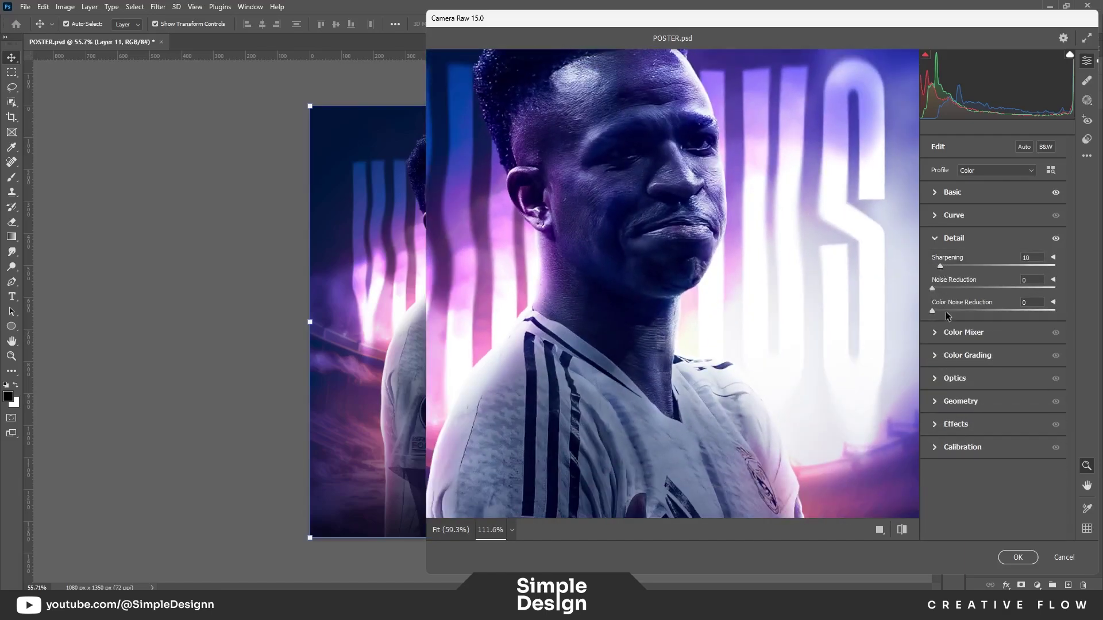
{"action": "left_click", "coordinate": [695, 340]}
{"action": "left_click", "coordinate": [955, 424]}
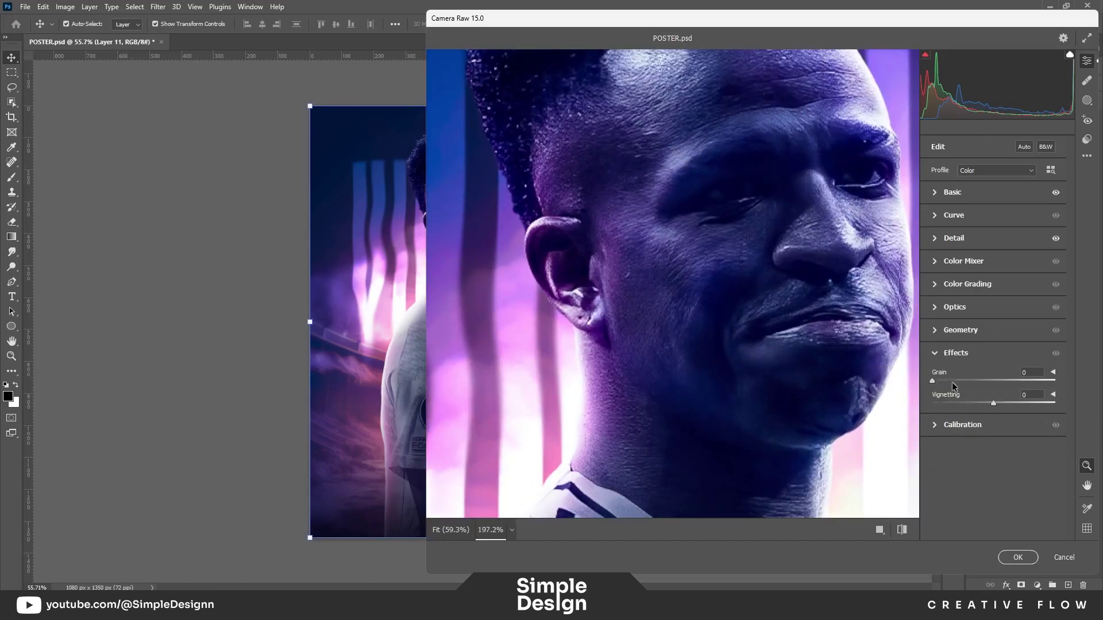
{"action": "left_click", "coordinate": [855, 345]}
{"action": "scroll", "coordinate": [884, 423], "scroll_direction": "up", "scroll_amount": 3}
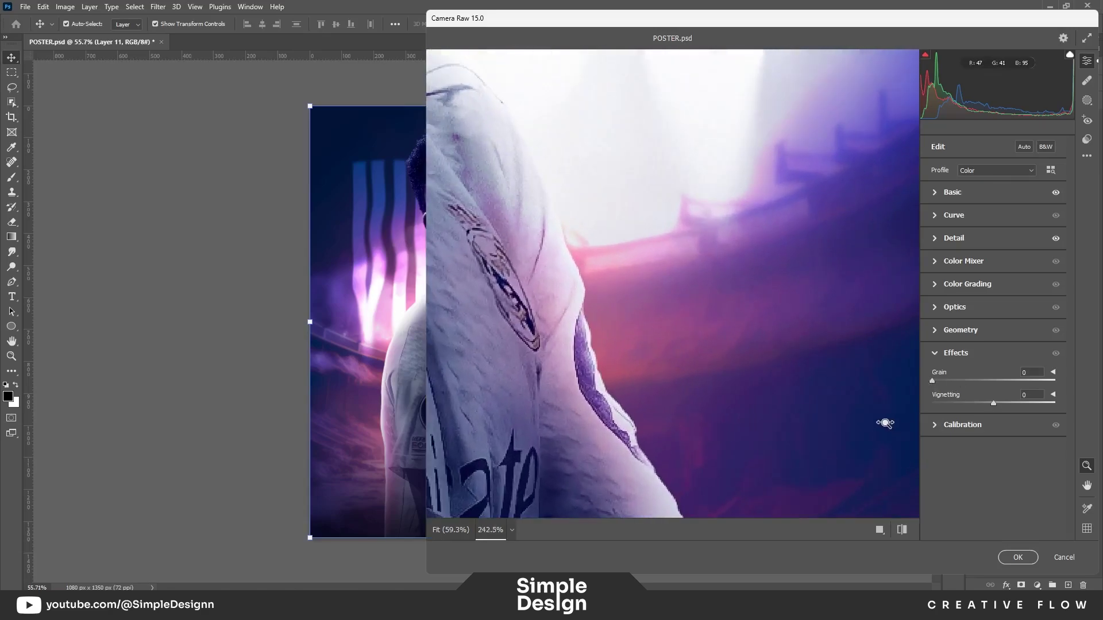
{"action": "left_click", "coordinate": [819, 413]}
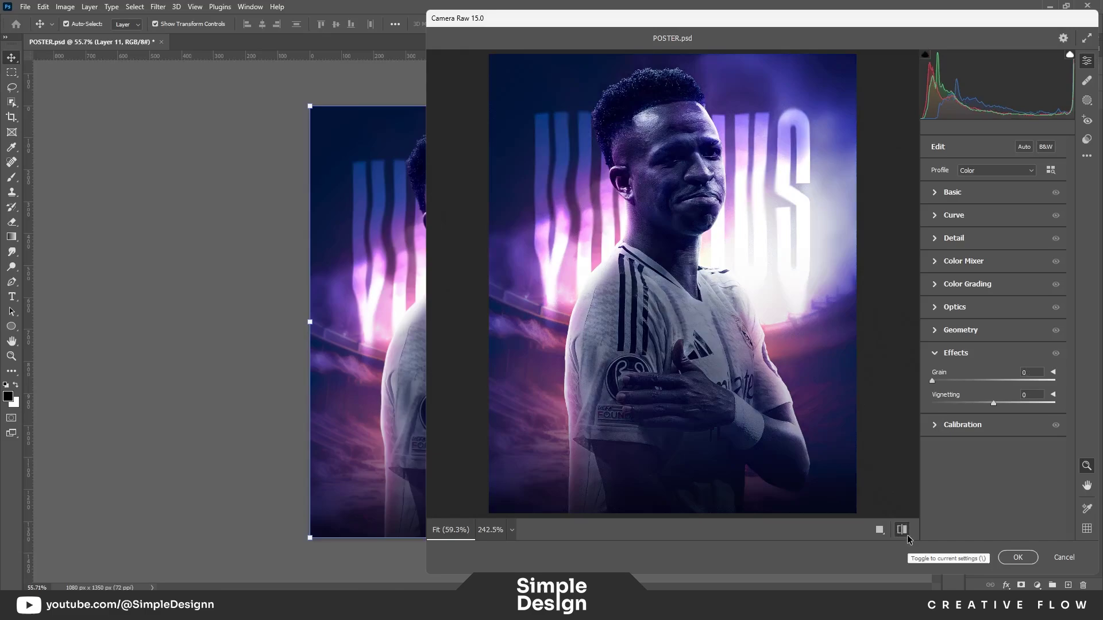
{"action": "left_click", "coordinate": [1018, 558]}
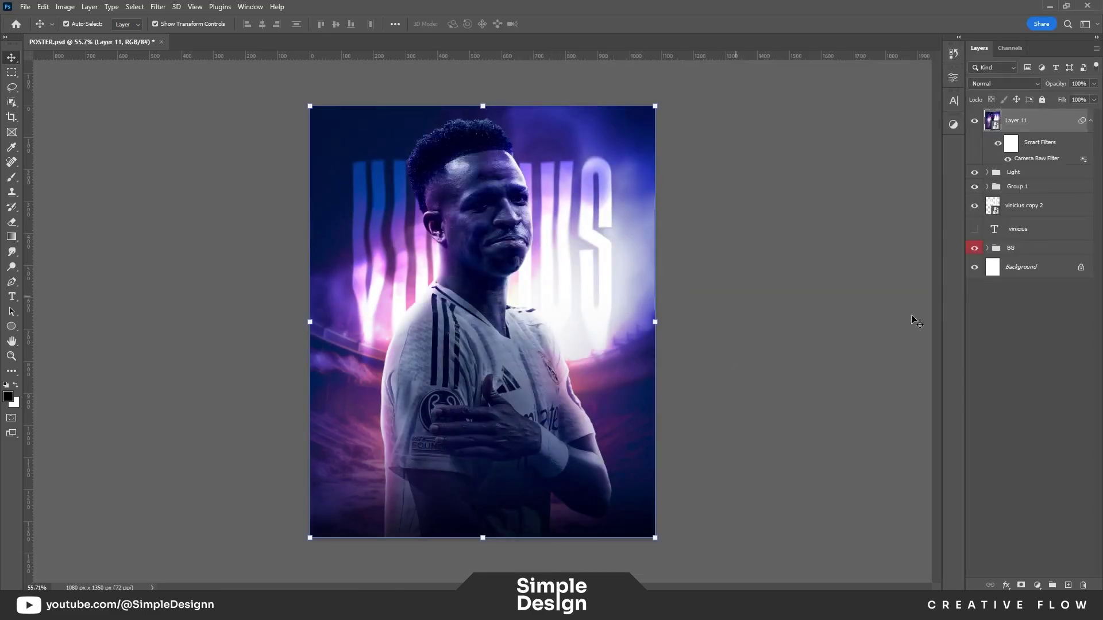
{"action": "left_click", "coordinate": [744, 303]}
Step: Duplicate the Camera Raw-graded merged layer and name the copy 'Blur'
{"action": "left_click", "coordinate": [1090, 122]}
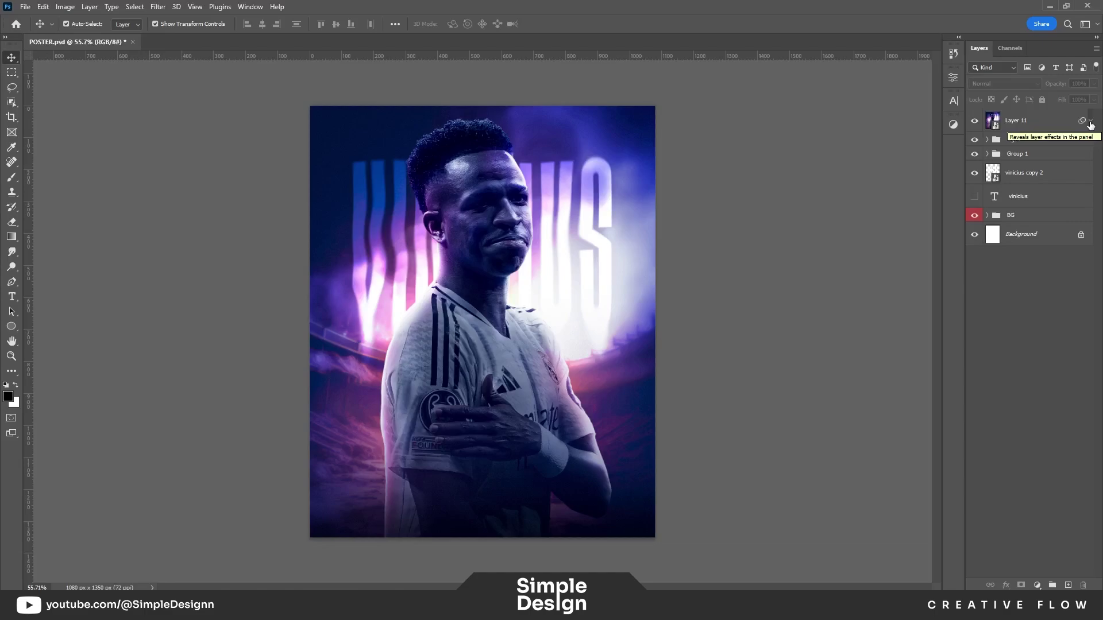
{"action": "key", "text": "ctrl+j"}
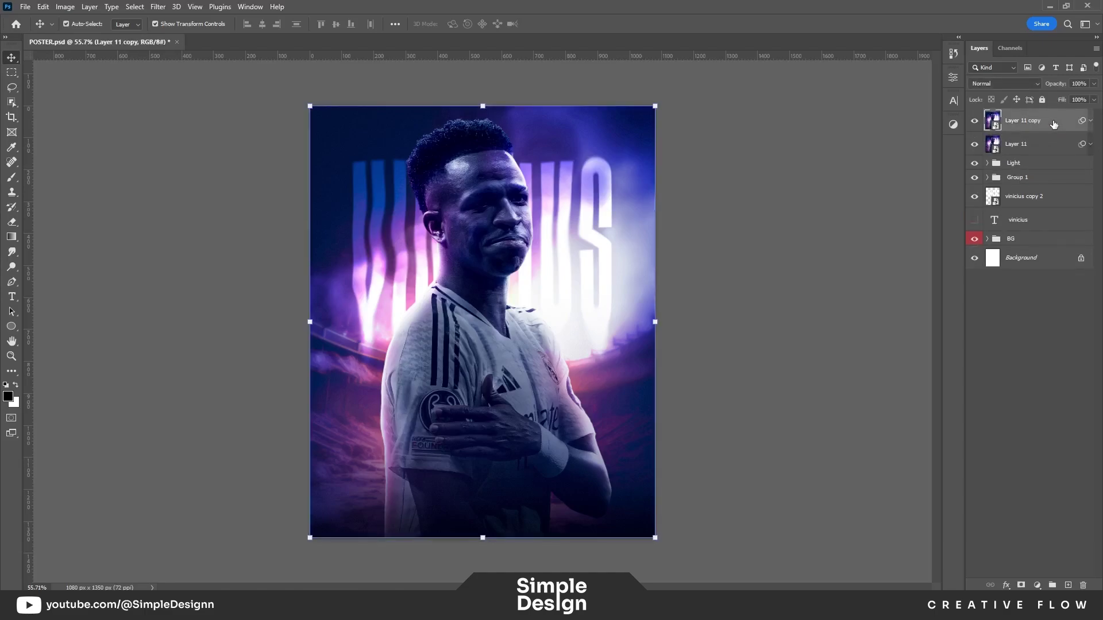
{"action": "type", "text": "Blur"}
{"action": "key", "text": "Return"}
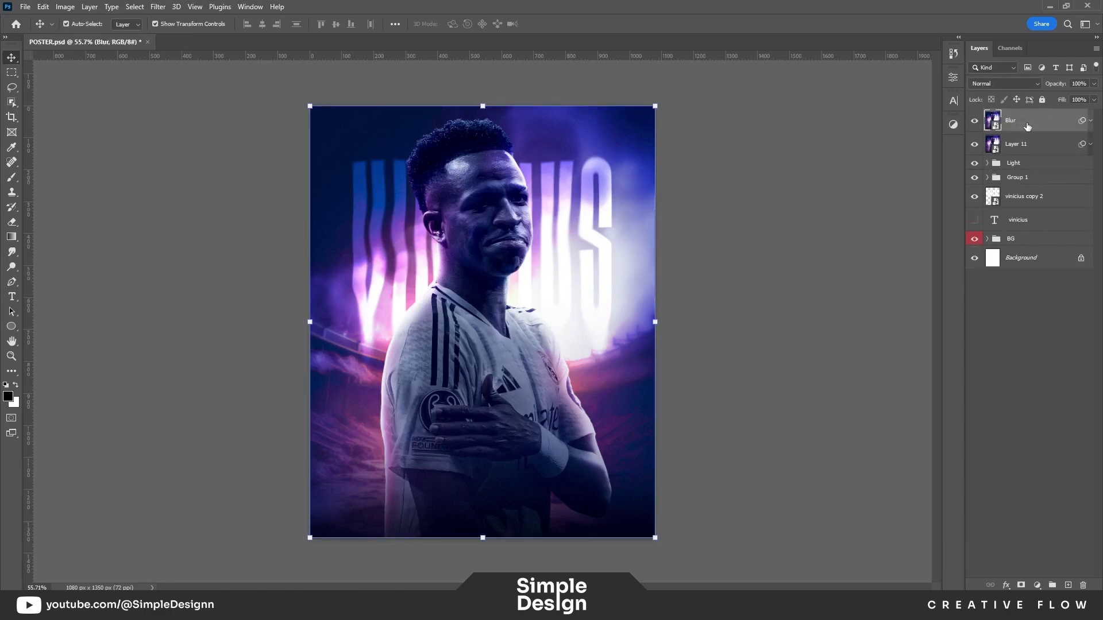
Step: Apply a Radial Blur filter to the Blur layer and select its filter mask
{"action": "left_click", "coordinate": [158, 7]}
{"action": "mouse_move", "coordinate": [207, 153]}
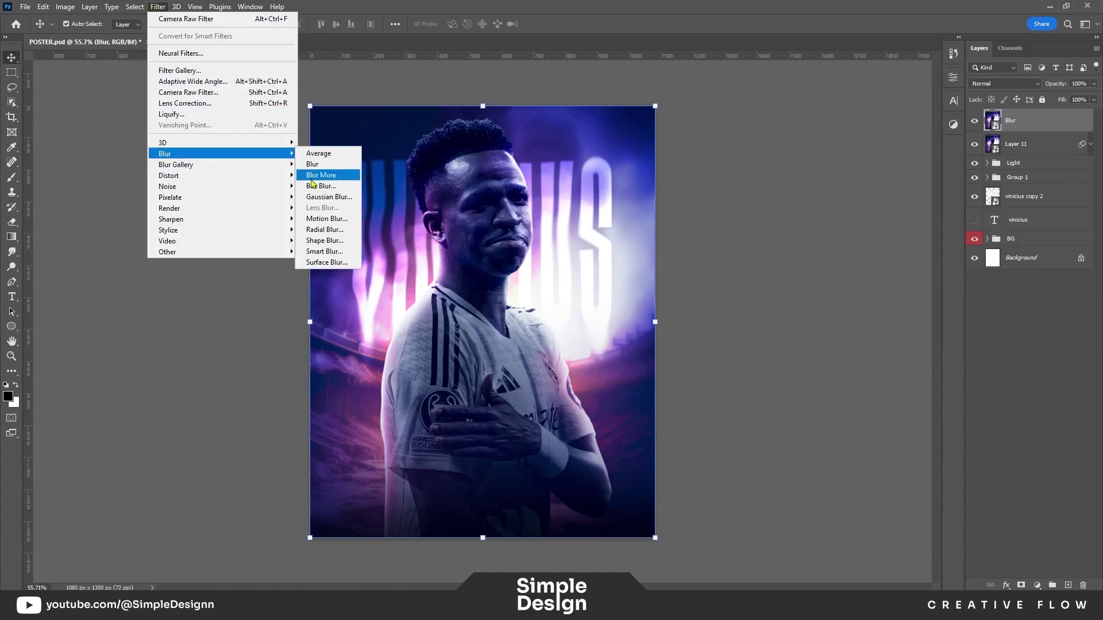
{"action": "left_click", "coordinate": [329, 229]}
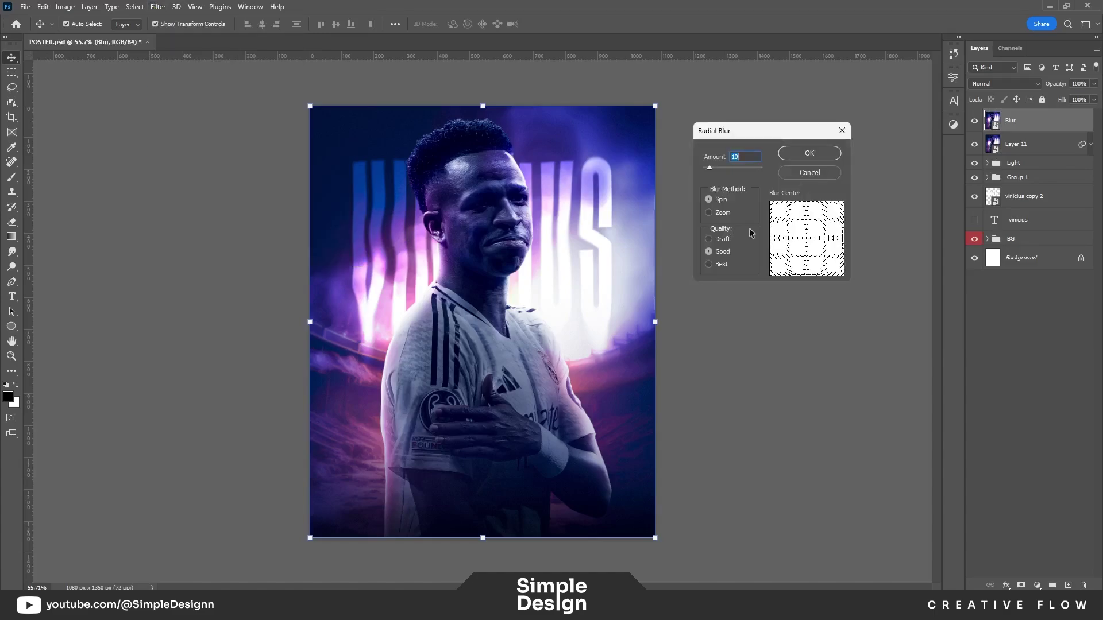
{"action": "left_click", "coordinate": [814, 153]}
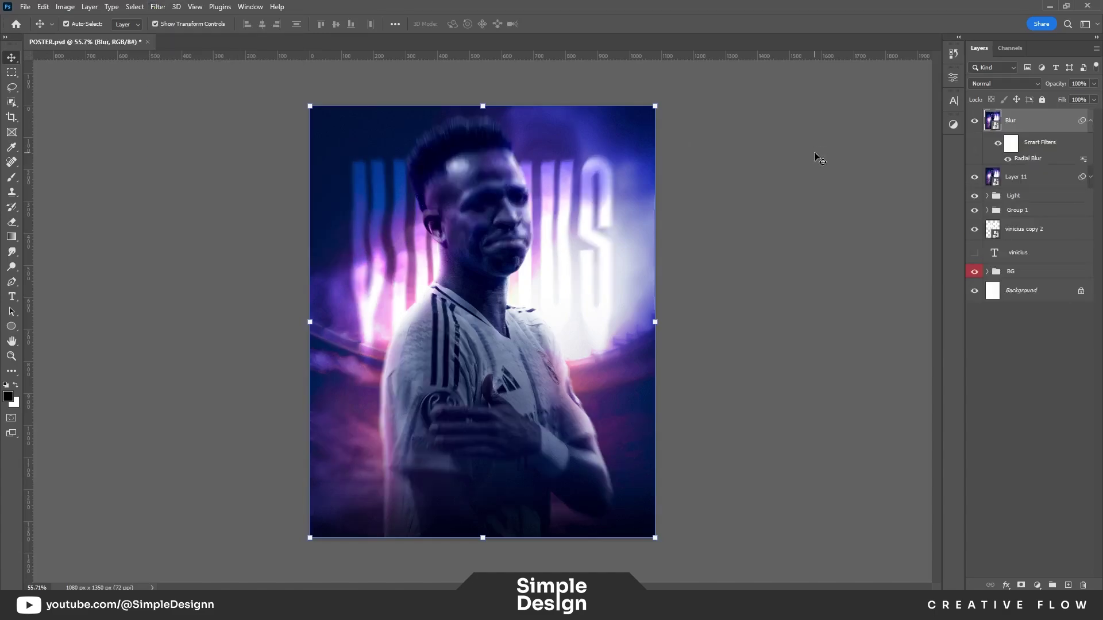
{"action": "left_click", "coordinate": [1011, 143]}
Step: Invert the Radial Blur filter mask to black and set the brush to paint white
{"action": "key", "text": "ctrl+i"}
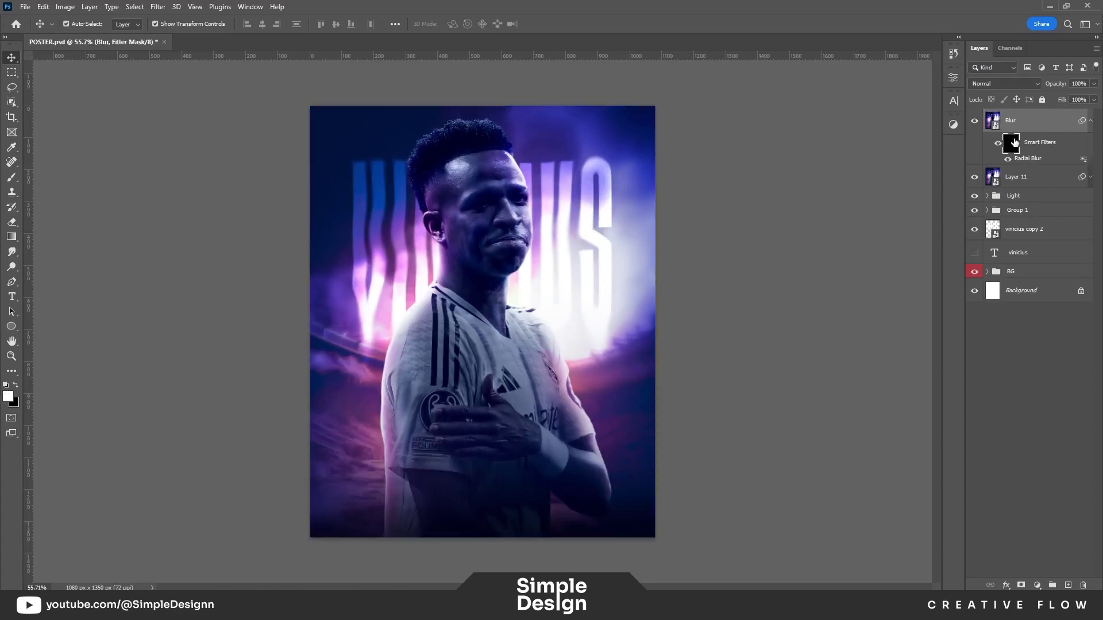
{"action": "scroll", "coordinate": [471, 218], "scroll_direction": "up", "scroll_amount": 5}
{"action": "key", "text": "b"}
{"action": "scroll", "coordinate": [369, 222], "scroll_direction": "up", "scroll_amount": 2}
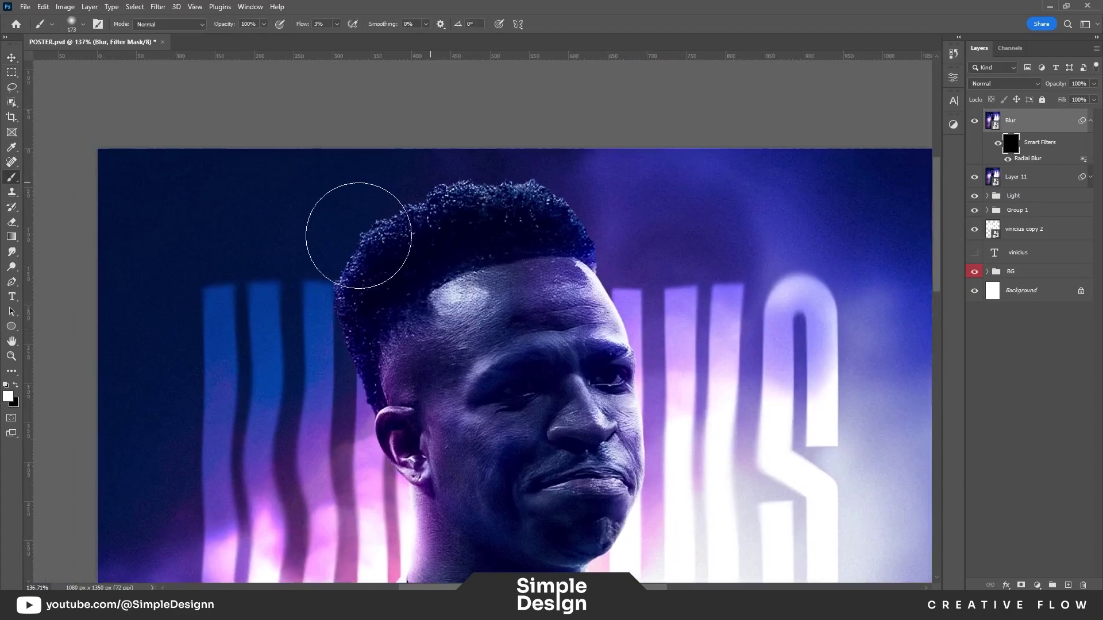
{"action": "key", "text": "x"}
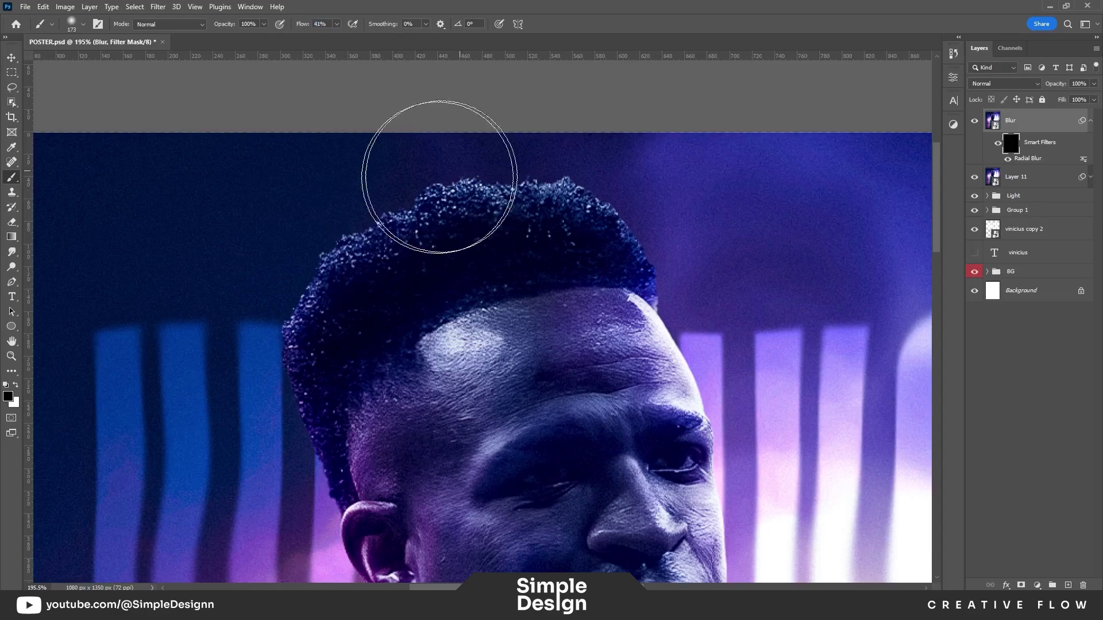
{"action": "key", "text": "x"}
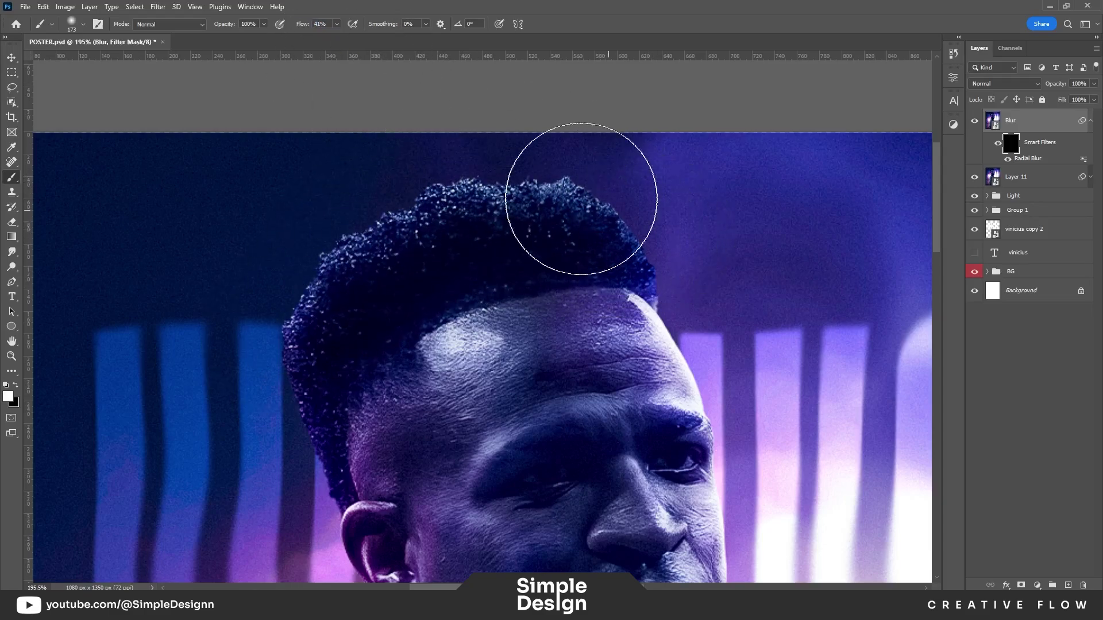
Step: Paint the radial blur back over the top and left side of the hair
{"action": "left_click_drag", "start_coordinate": [581, 197], "coordinate": [296, 333]}
{"action": "left_click_drag", "start_coordinate": [663, 255], "coordinate": [653, 174]}
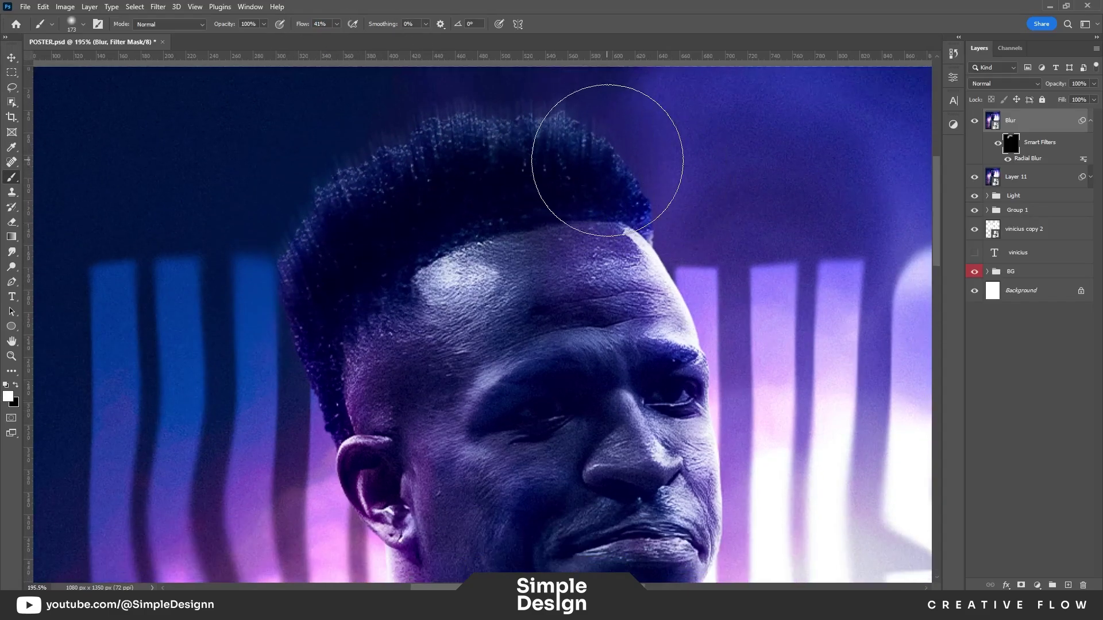
{"action": "left_click_drag", "start_coordinate": [292, 29], "coordinate": [286, 28]}
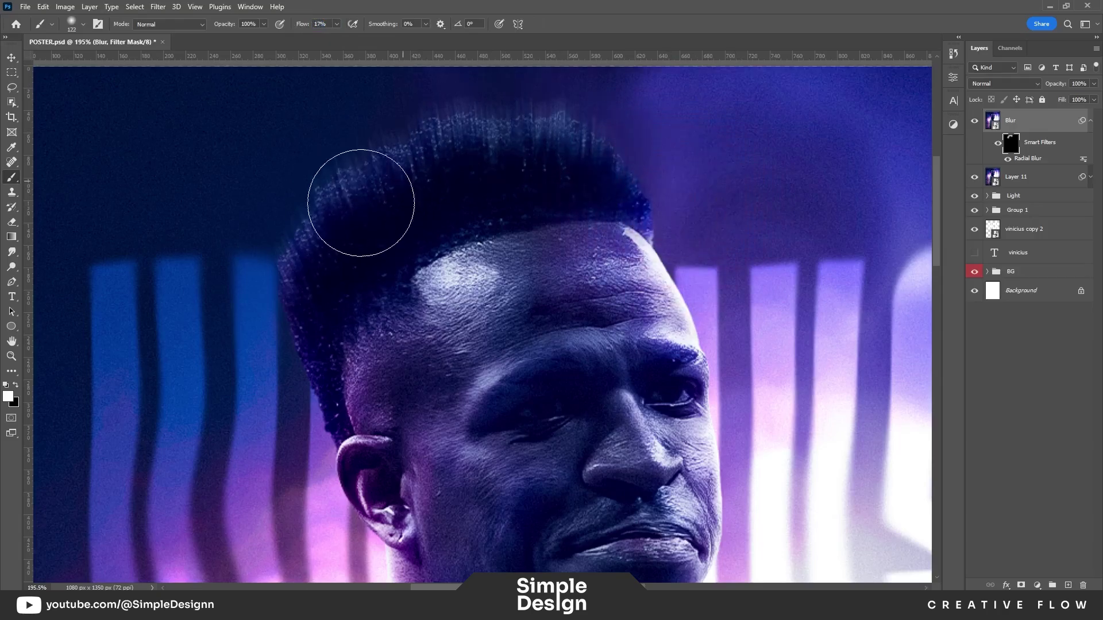
{"action": "scroll", "coordinate": [547, 156], "scroll_direction": "down", "scroll_amount": 2}
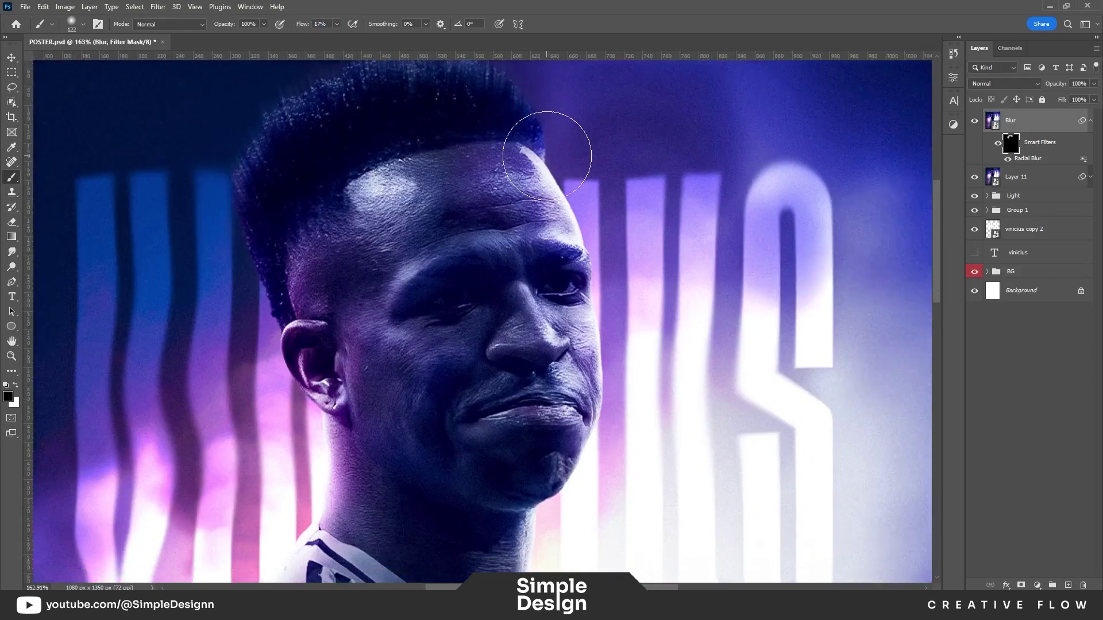
{"action": "scroll", "coordinate": [575, 218], "scroll_direction": "down", "scroll_amount": 2}
{"action": "scroll", "coordinate": [690, 345], "scroll_direction": "down", "scroll_amount": 3}
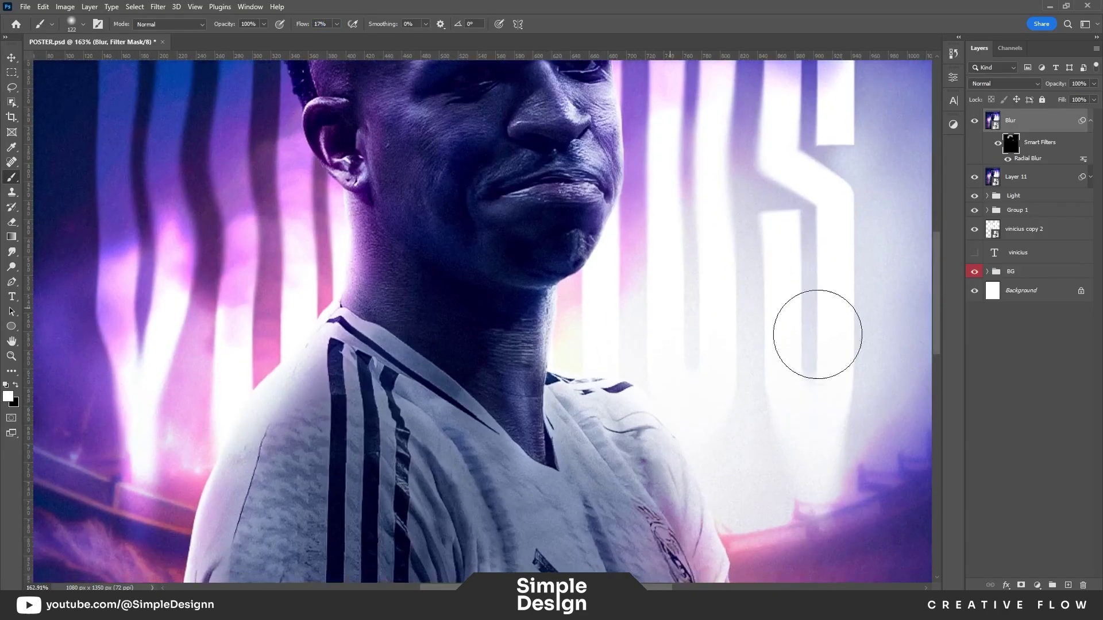
{"action": "scroll", "coordinate": [407, 315], "scroll_direction": "down", "scroll_amount": 2}
{"action": "scroll", "coordinate": [458, 283], "scroll_direction": "down", "scroll_amount": 3}
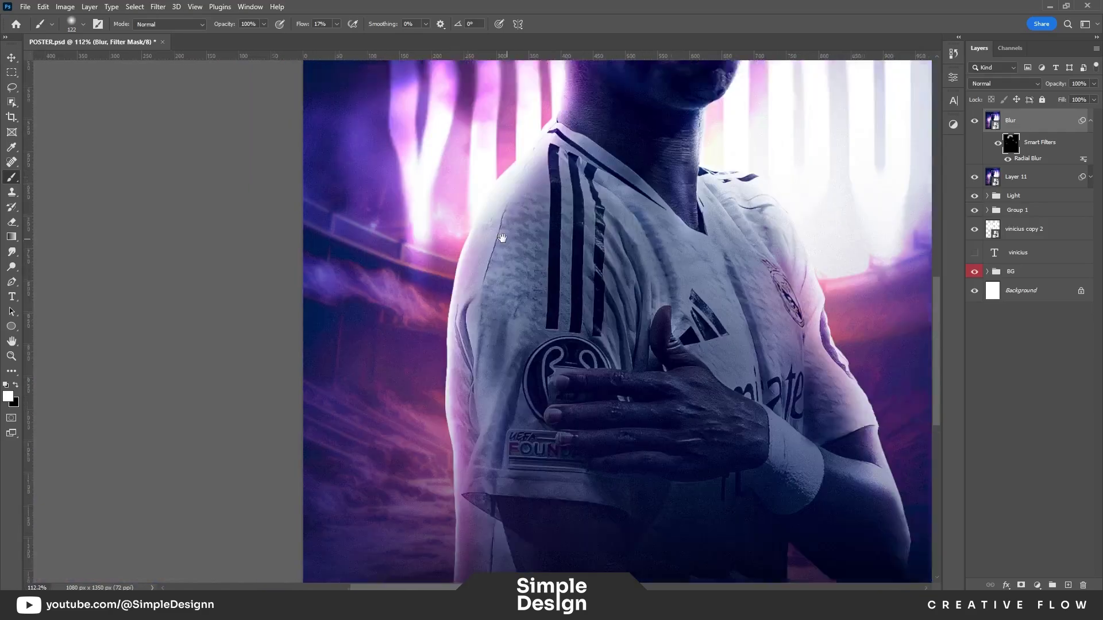
{"action": "scroll", "coordinate": [442, 283], "scroll_direction": "down", "scroll_amount": 3}
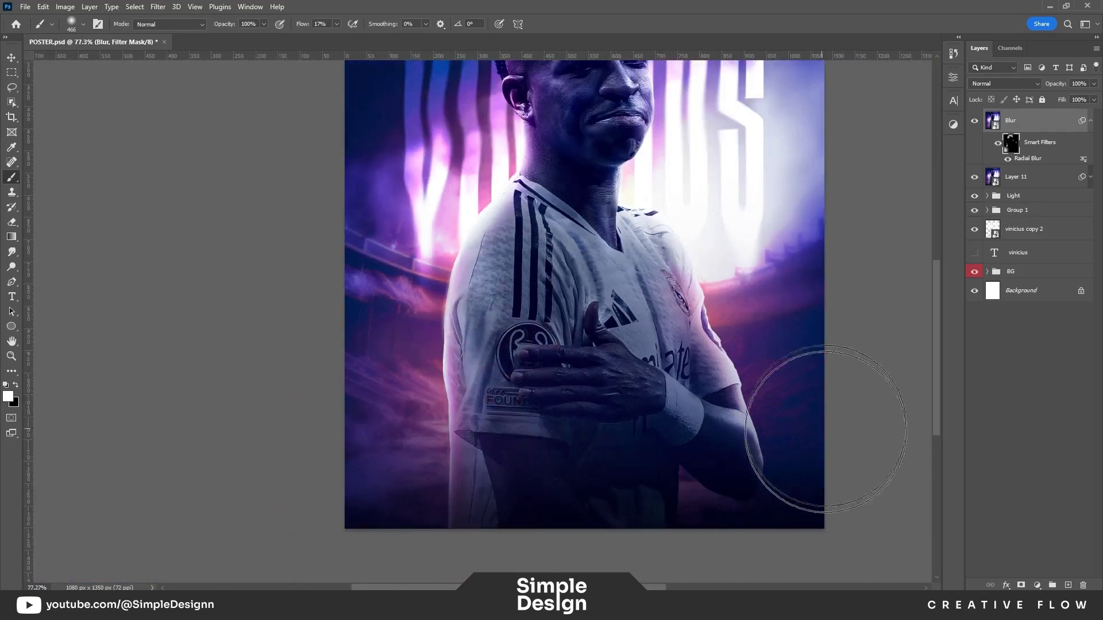
{"action": "scroll", "coordinate": [626, 460], "scroll_direction": "down", "scroll_amount": 1}
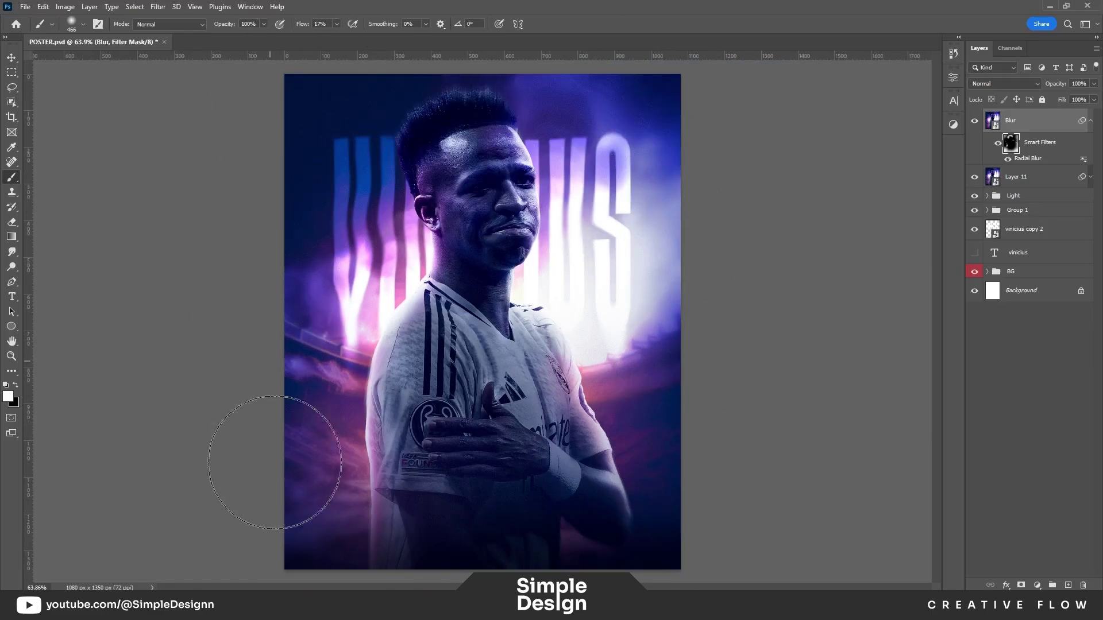
Step: Shrink the brush twice, then deselect the Blur layer and its mask
{"action": "scroll", "coordinate": [275, 462], "scroll_direction": "up", "scroll_amount": 3}
{"action": "scroll", "coordinate": [460, 287], "scroll_direction": "down", "scroll_amount": 1}
{"action": "scroll", "coordinate": [626, 221], "scroll_direction": "up", "scroll_amount": 2}
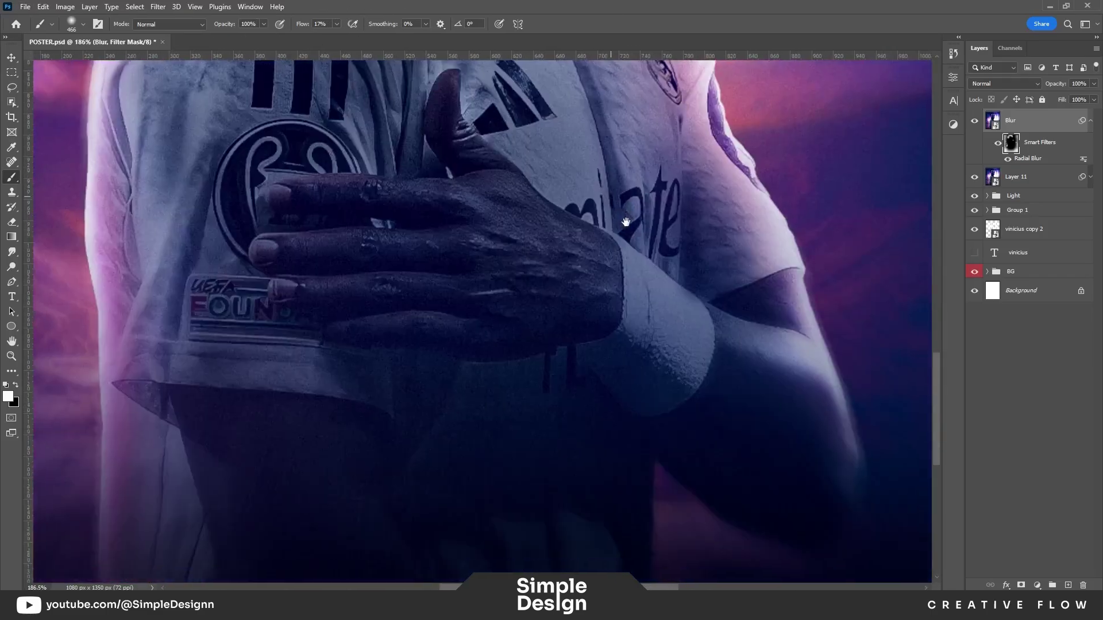
{"action": "scroll", "coordinate": [454, 321], "scroll_direction": "down", "scroll_amount": 2}
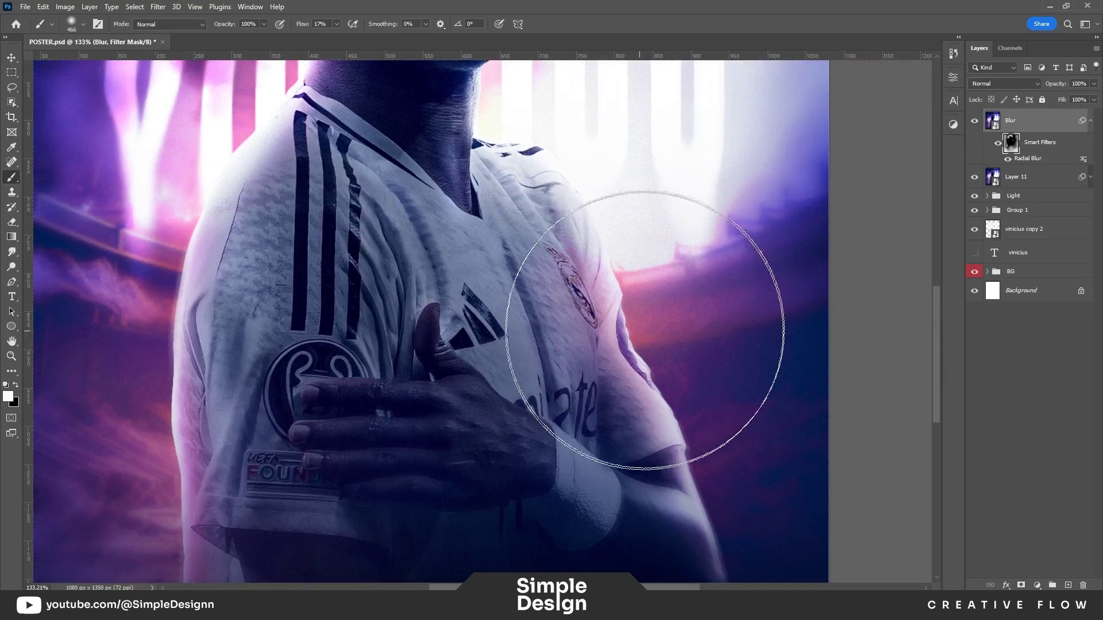
{"action": "key", "text": "bracketleft"}
{"action": "key", "text": "bracketleft"}
{"action": "key", "text": "bracketleft"}
{"action": "scroll", "coordinate": [661, 345], "scroll_direction": "up", "scroll_amount": 5}
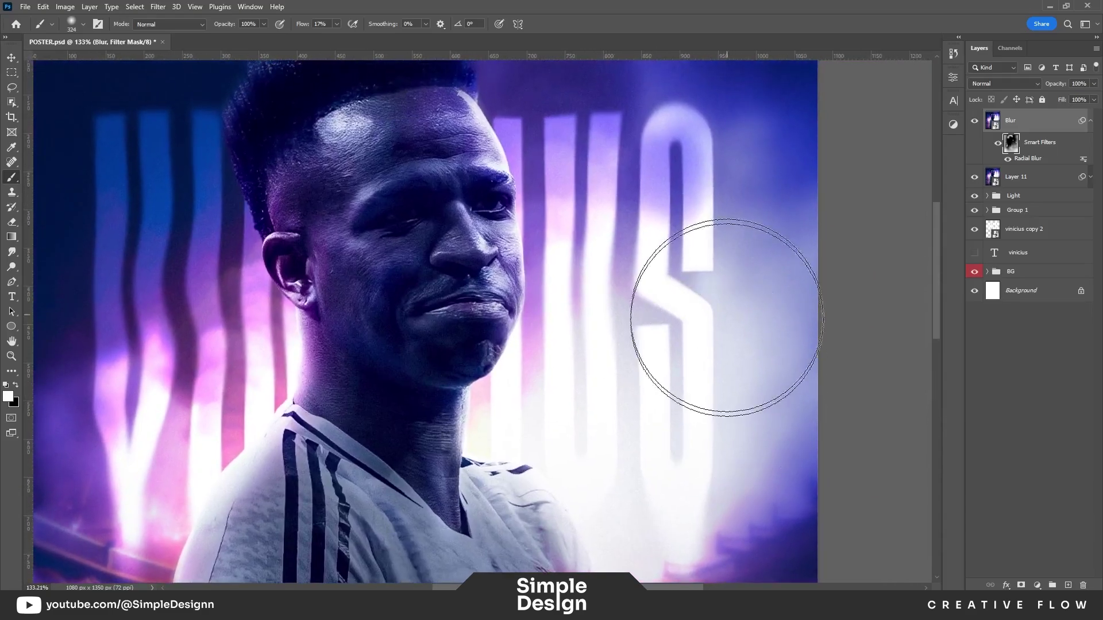
{"action": "scroll", "coordinate": [726, 318], "scroll_direction": "down", "scroll_amount": 2}
{"action": "key", "text": "bracketleft"}
{"action": "key", "text": "bracketleft"}
{"action": "scroll", "coordinate": [485, 315], "scroll_direction": "down", "scroll_amount": 2}
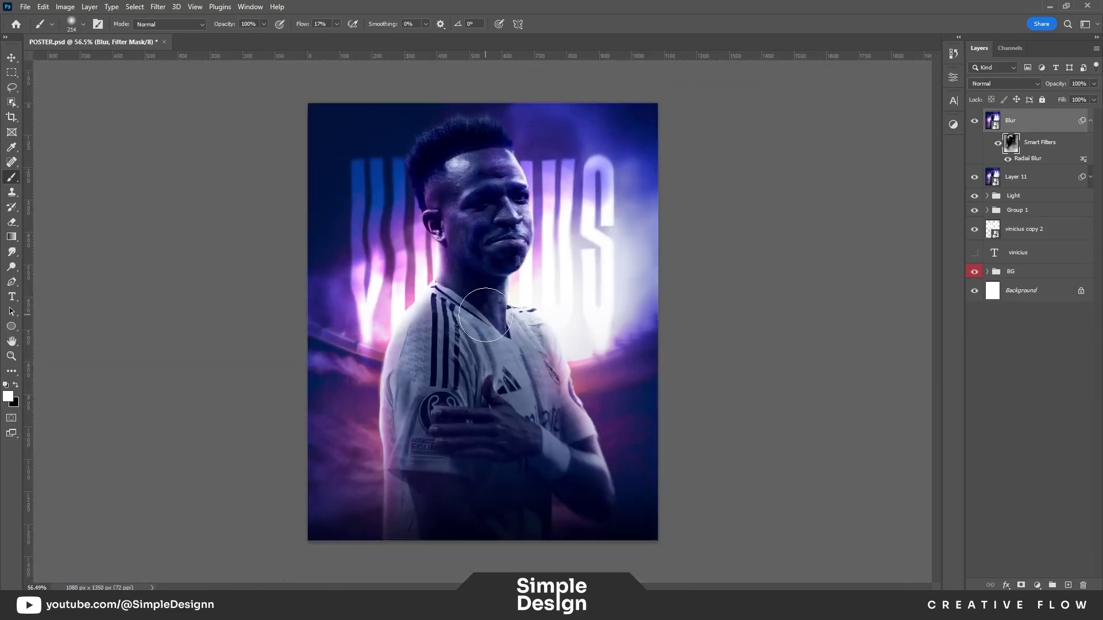
{"action": "left_click", "coordinate": [1053, 398]}
Step: Add a new Layer 12 on top and set its blend mode to Overlay
{"action": "left_click", "coordinate": [1091, 120]}
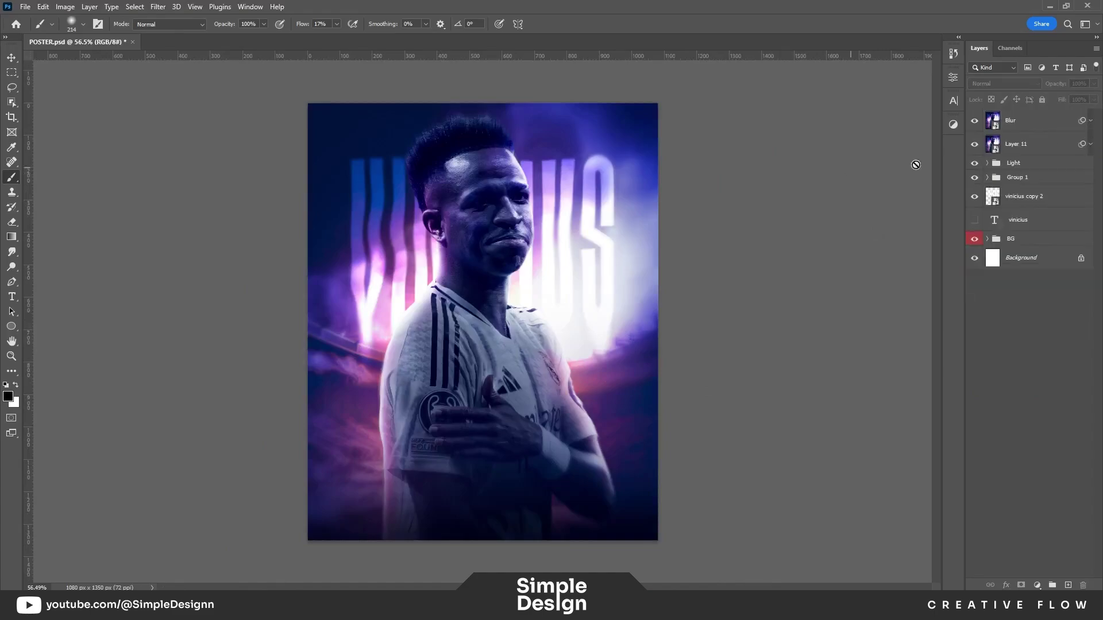
{"action": "left_click", "coordinate": [1068, 585]}
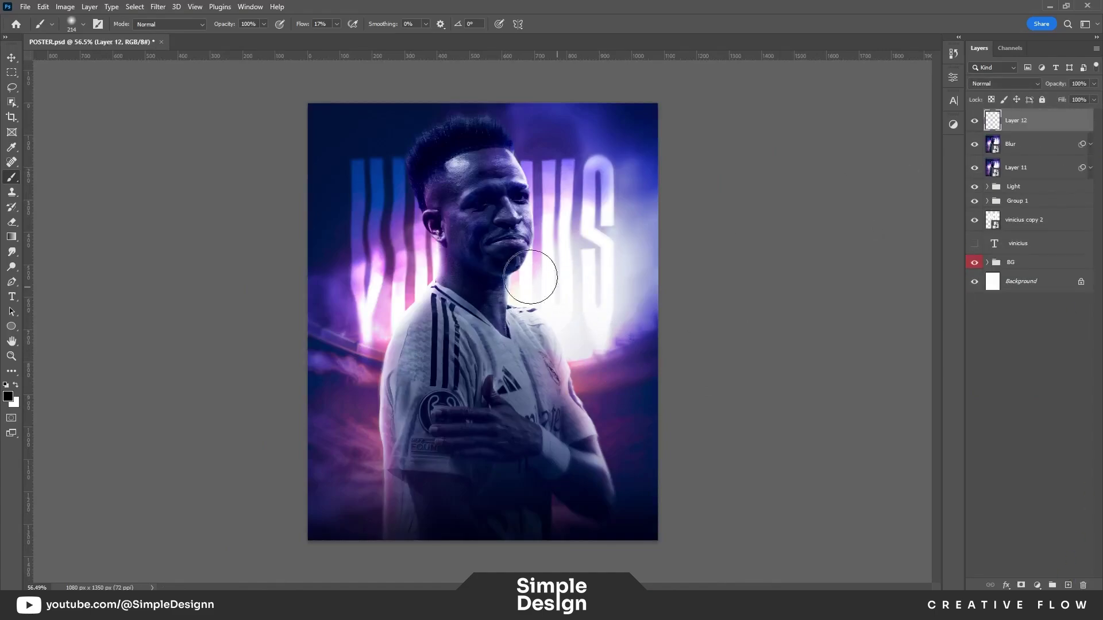
{"action": "scroll", "coordinate": [531, 277], "scroll_direction": "up", "scroll_amount": 2}
{"action": "left_click", "coordinate": [1004, 83]}
{"action": "left_click", "coordinate": [987, 225]}
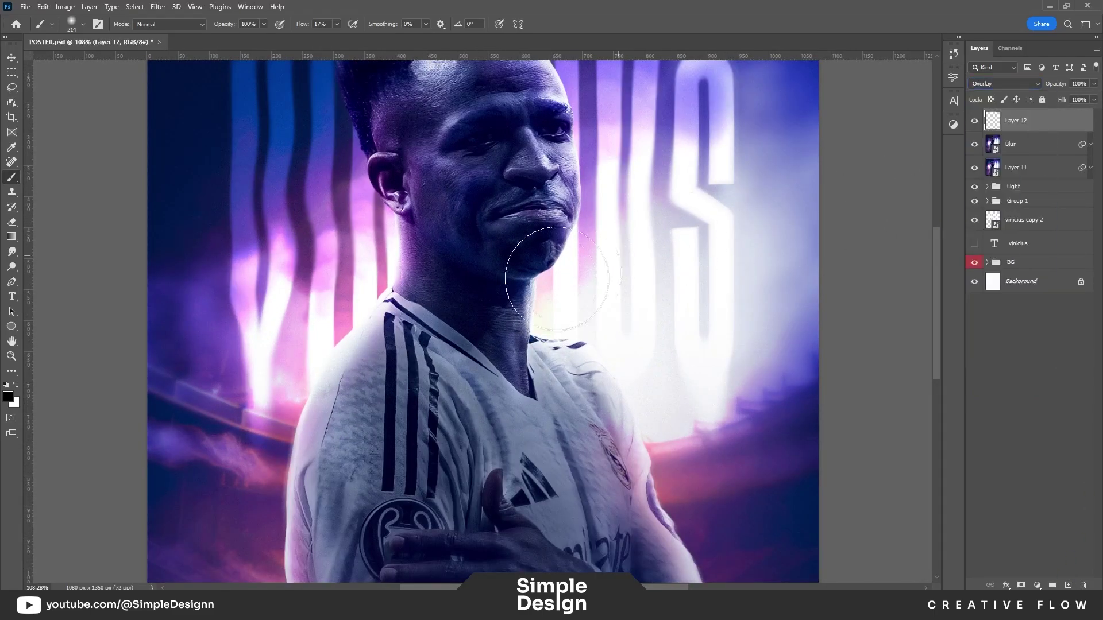
{"action": "scroll", "coordinate": [568, 319], "scroll_direction": "up", "scroll_amount": 3}
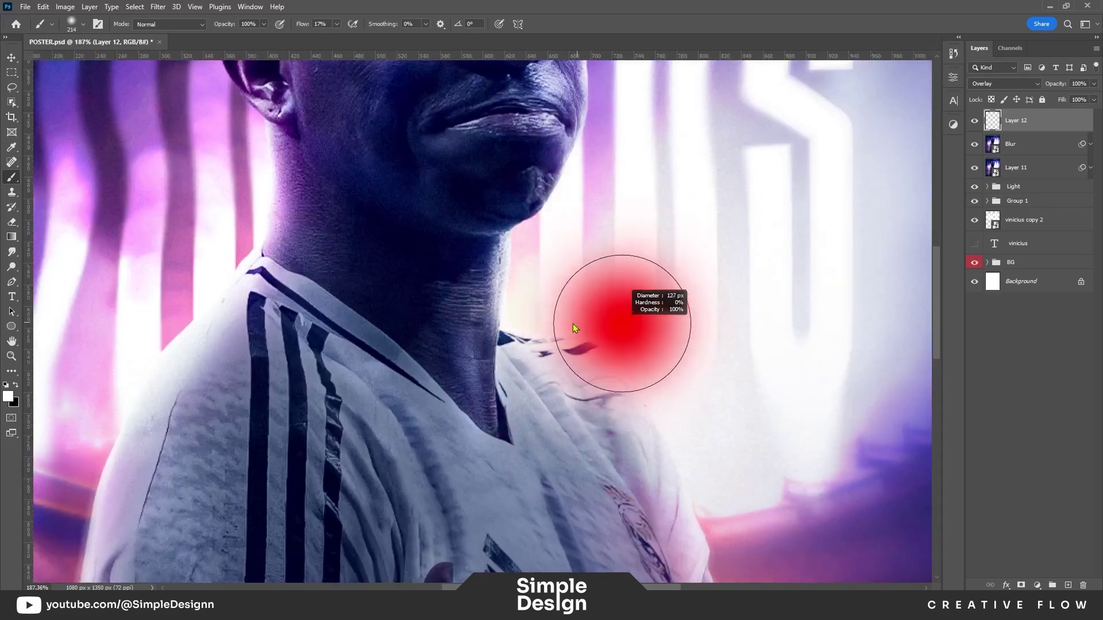
Step: Undo the stray light stroke painted near the collar
{"action": "key", "text": "ctrl+z"}
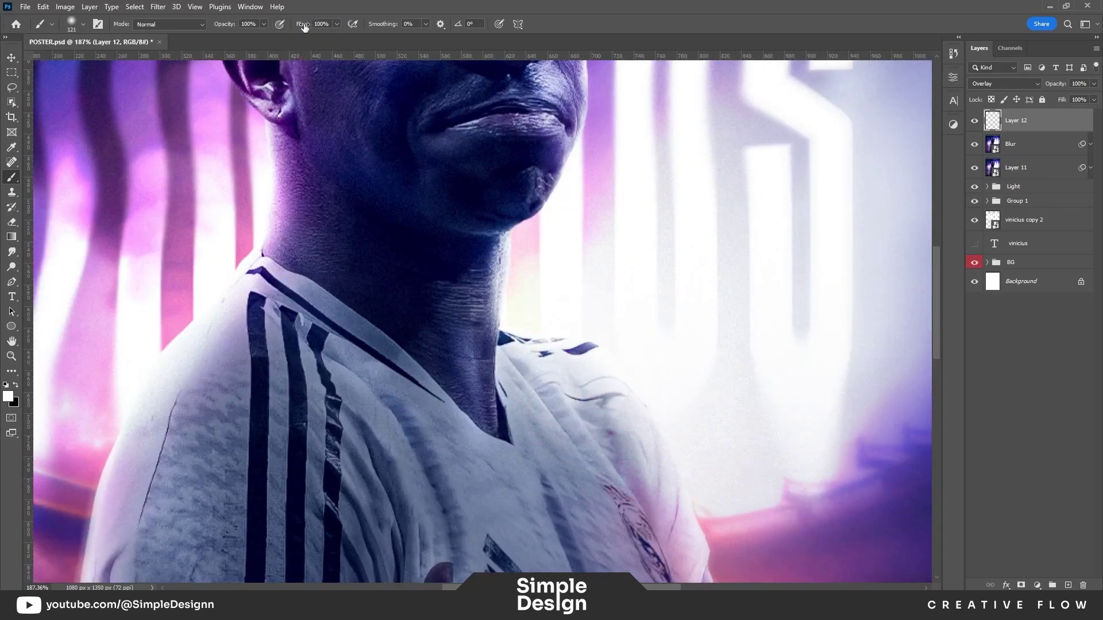
{"action": "scroll", "coordinate": [661, 328], "scroll_direction": "down", "scroll_amount": 5}
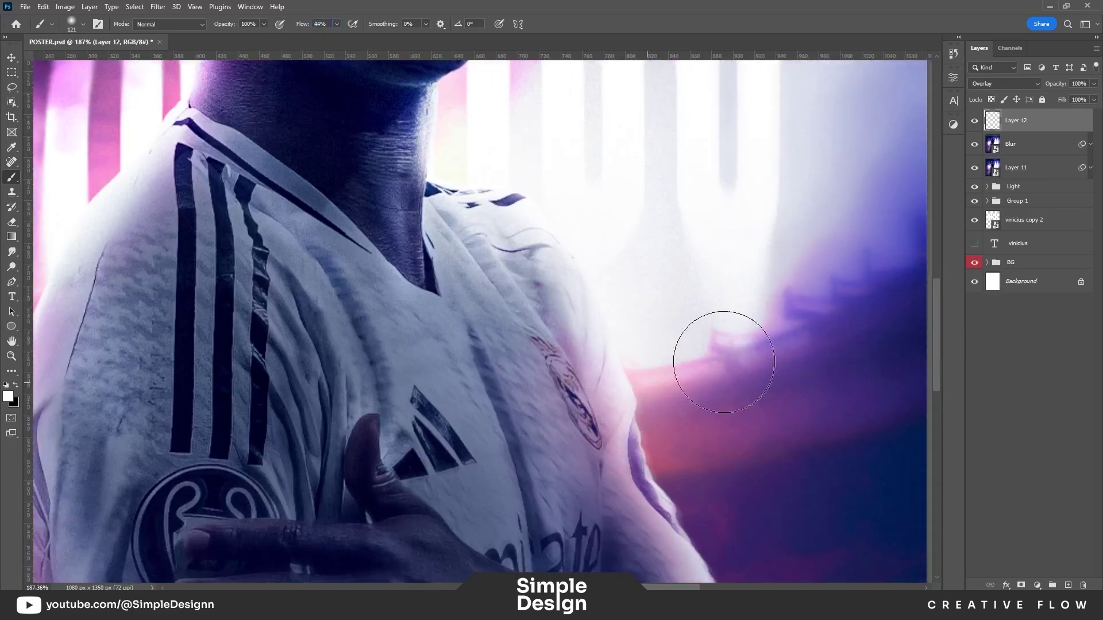
{"action": "scroll", "coordinate": [719, 356], "scroll_direction": "down", "scroll_amount": 2}
{"action": "scroll", "coordinate": [366, 392], "scroll_direction": "down", "scroll_amount": 3}
{"action": "scroll", "coordinate": [493, 272], "scroll_direction": "down", "scroll_amount": 2}
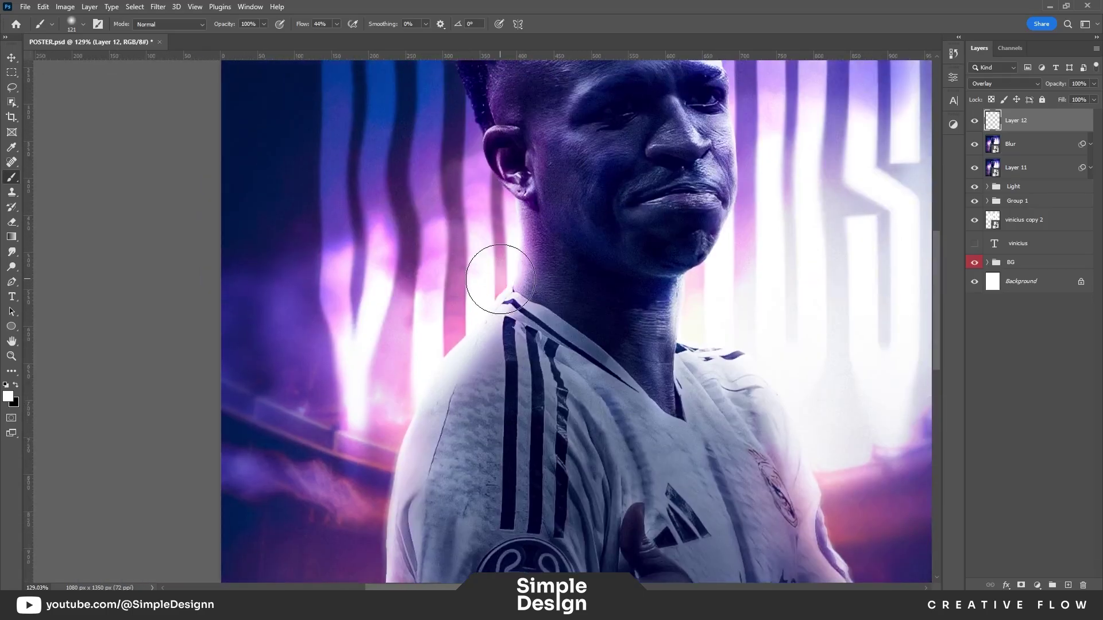
{"action": "scroll", "coordinate": [545, 342], "scroll_direction": "left", "scroll_amount": 2}
{"action": "scroll", "coordinate": [544, 342], "scroll_direction": "up", "scroll_amount": 3}
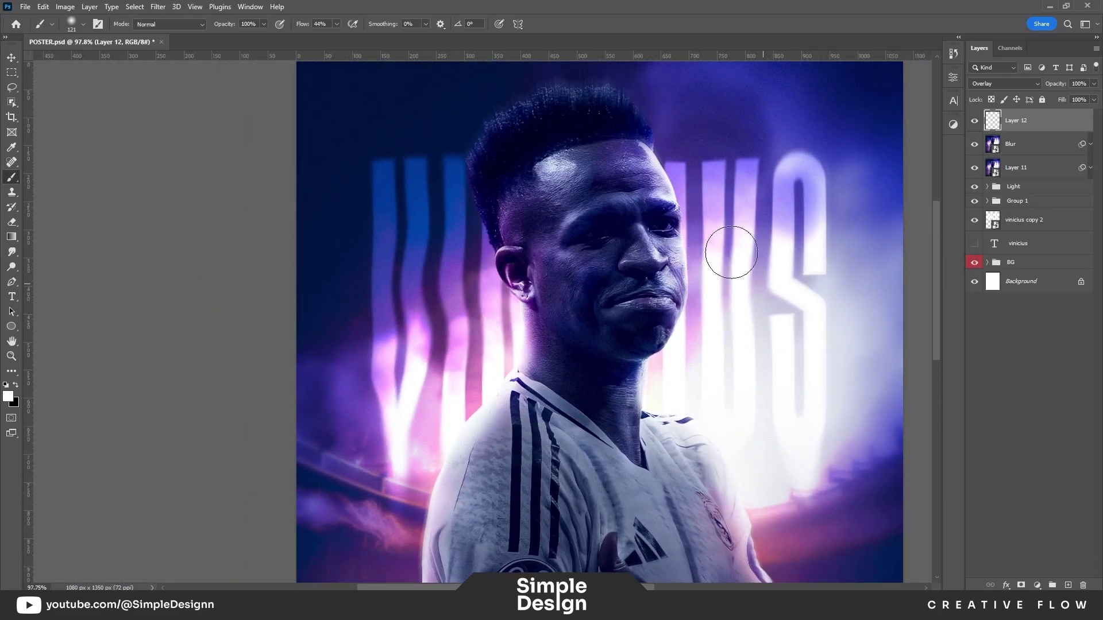
{"action": "scroll", "coordinate": [675, 216], "scroll_direction": "up", "scroll_amount": 3}
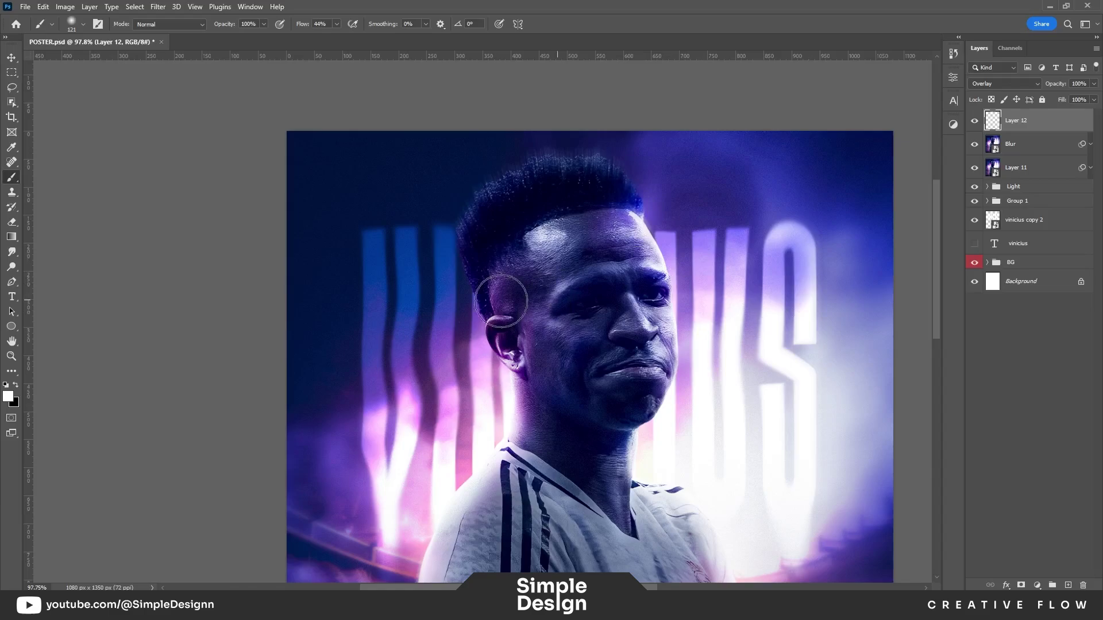
{"action": "scroll", "coordinate": [479, 303], "scroll_direction": "down", "scroll_amount": 1}
{"action": "scroll", "coordinate": [480, 246], "scroll_direction": "up", "scroll_amount": 2}
{"action": "scroll", "coordinate": [739, 386], "scroll_direction": "down", "scroll_amount": 2}
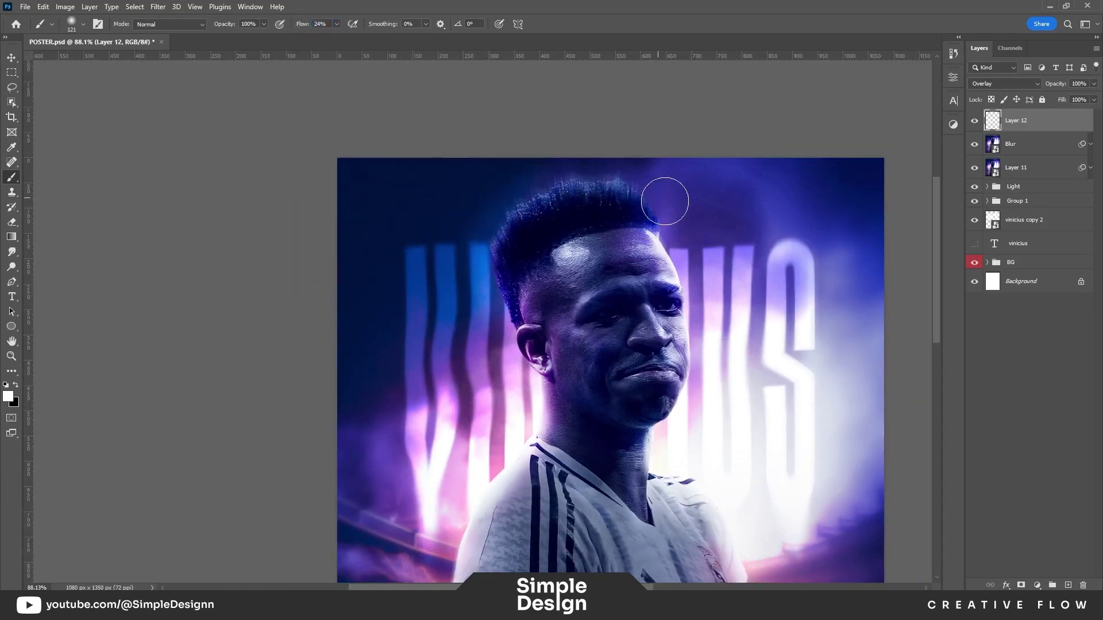
{"action": "scroll", "coordinate": [655, 195], "scroll_direction": "down", "scroll_amount": 2}
{"action": "scroll", "coordinate": [514, 118], "scroll_direction": "up", "scroll_amount": 3}
Step: Paint soft white light over the right side of the head and the left shoulder and sleeve
{"action": "left_click_drag", "start_coordinate": [514, 118], "coordinate": [546, 224]}
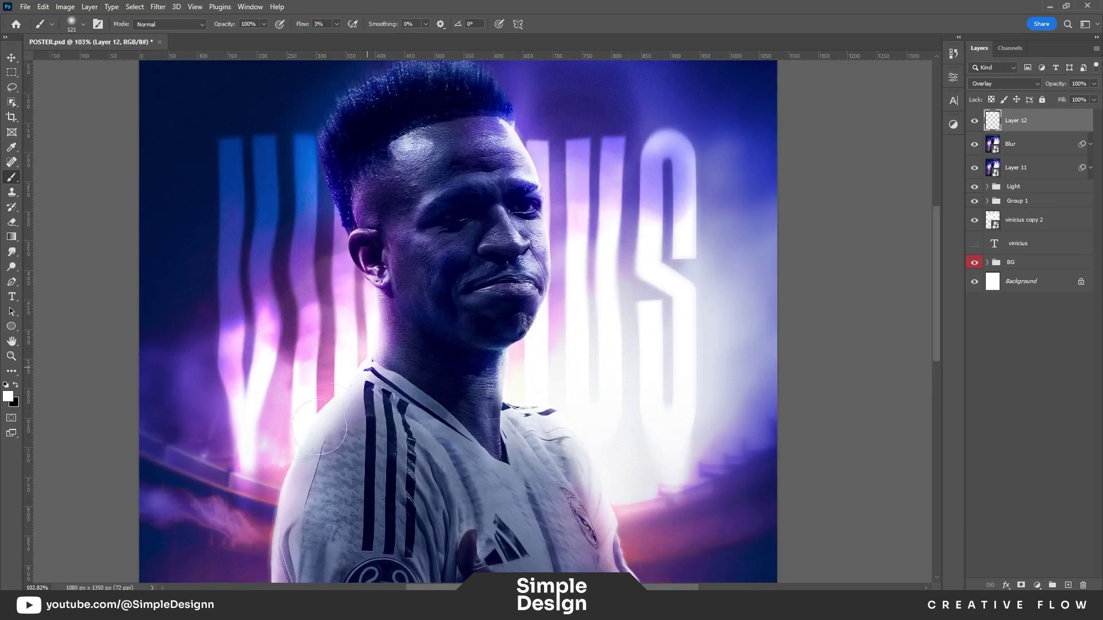
{"action": "scroll", "coordinate": [517, 402], "scroll_direction": "down", "scroll_amount": 3}
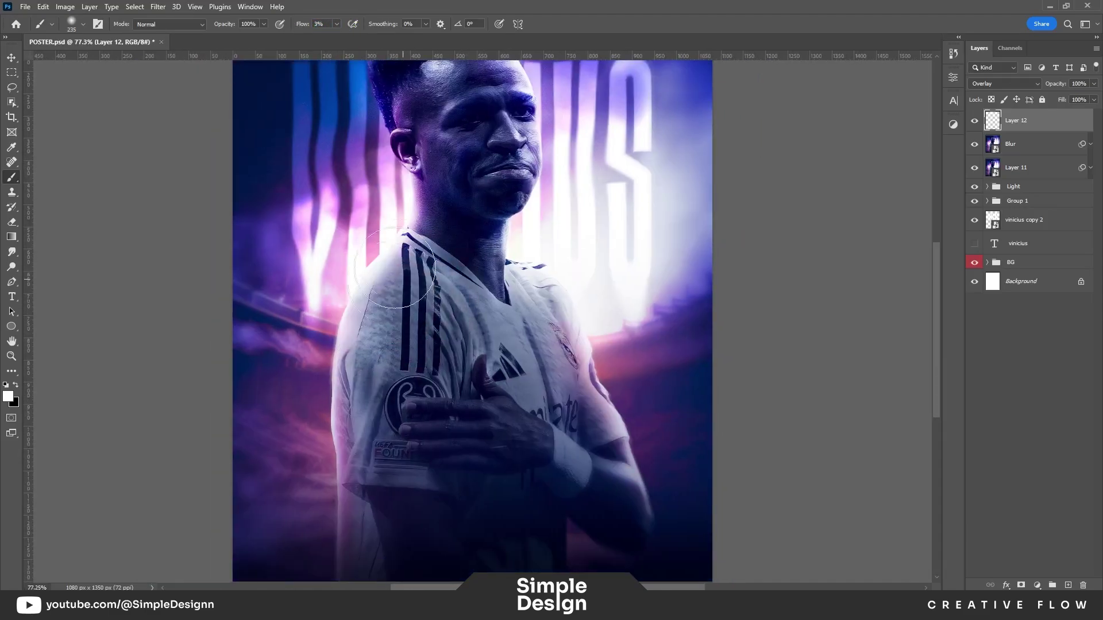
{"action": "left_click_drag", "start_coordinate": [356, 412], "coordinate": [629, 450]}
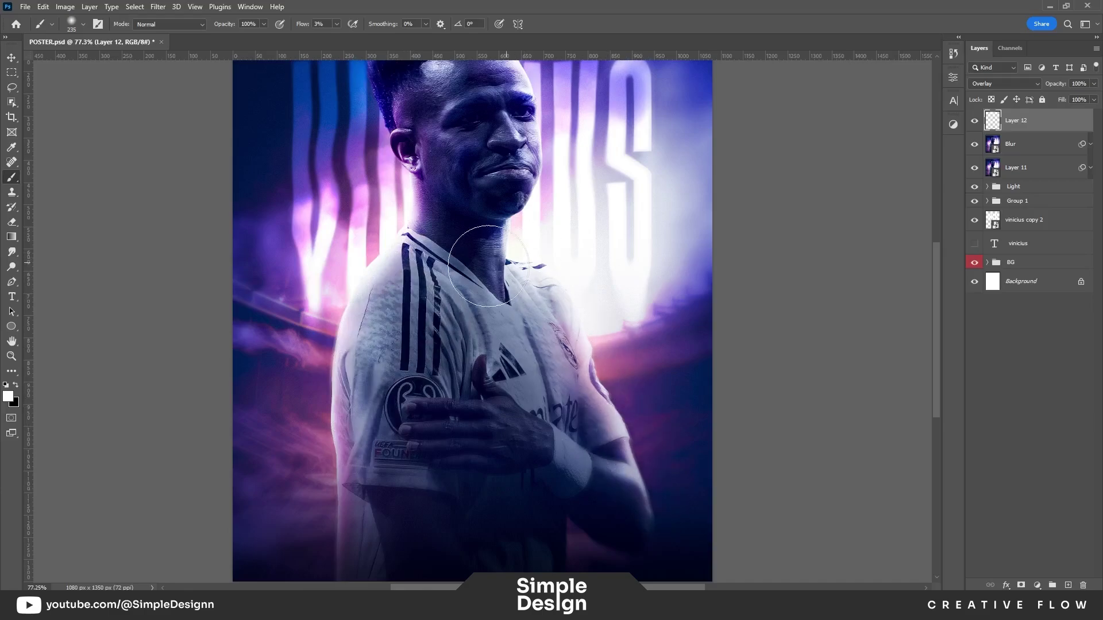
{"action": "scroll", "coordinate": [455, 252], "scroll_direction": "down", "scroll_amount": 2}
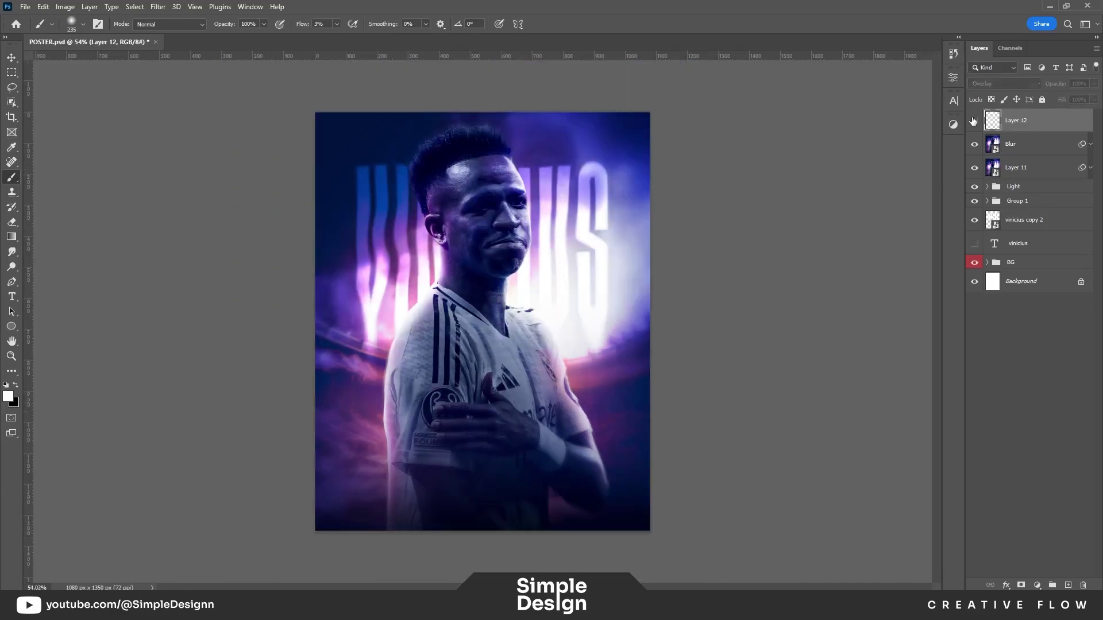
{"action": "scroll", "coordinate": [717, 355], "scroll_direction": "down", "scroll_amount": 1}
{"action": "left_click", "coordinate": [1024, 407]}
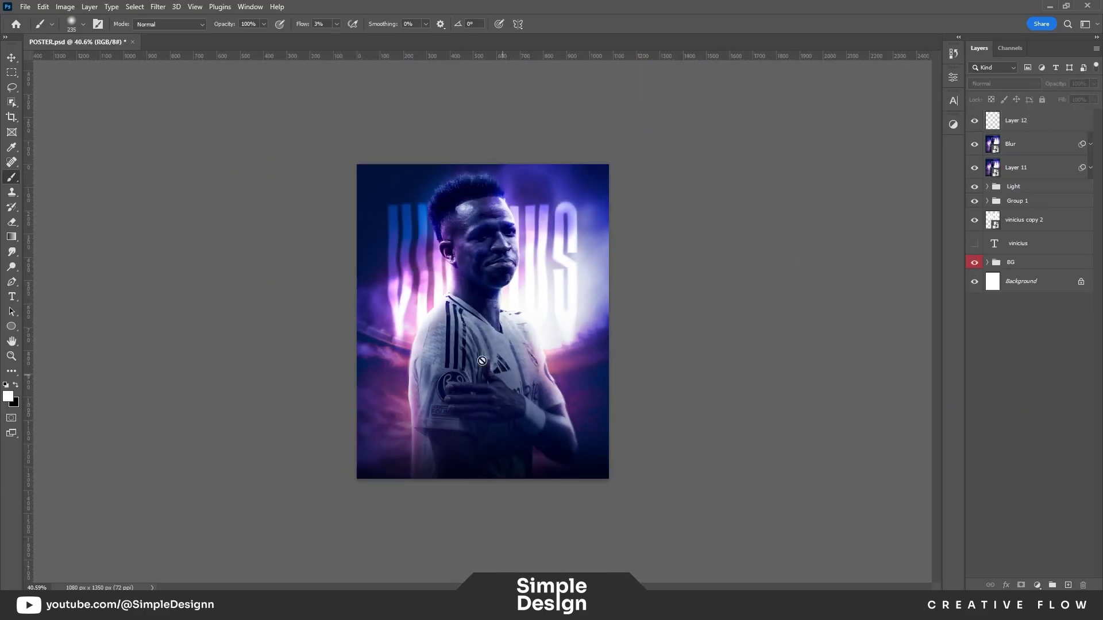
{"action": "scroll", "coordinate": [482, 360], "scroll_direction": "up", "scroll_amount": 2}
{"action": "scroll", "coordinate": [466, 416], "scroll_direction": "up", "scroll_amount": 3}
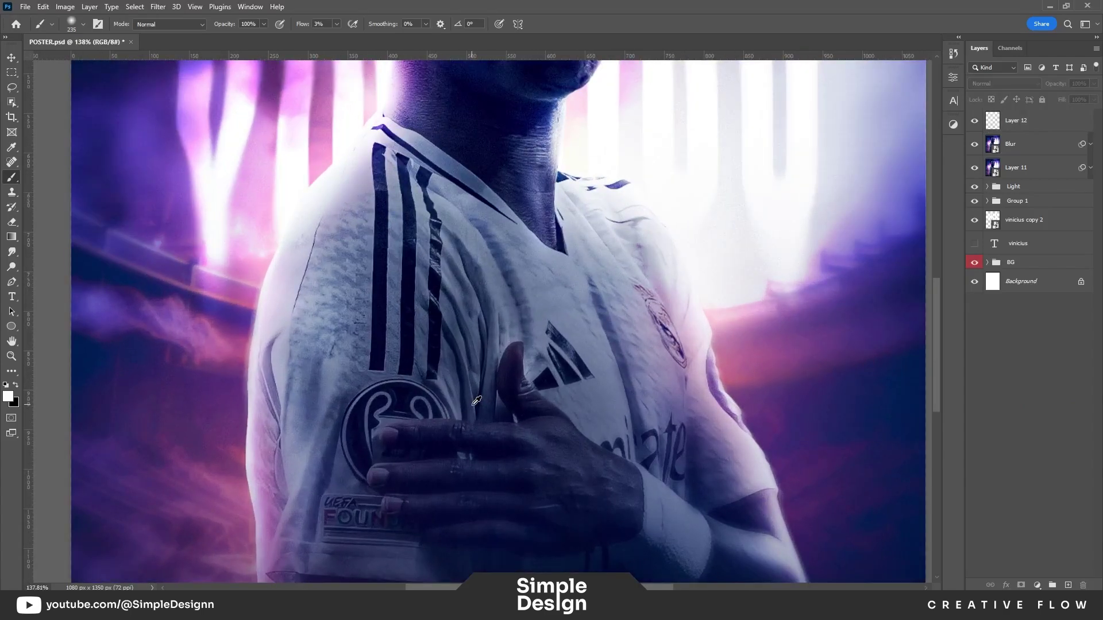